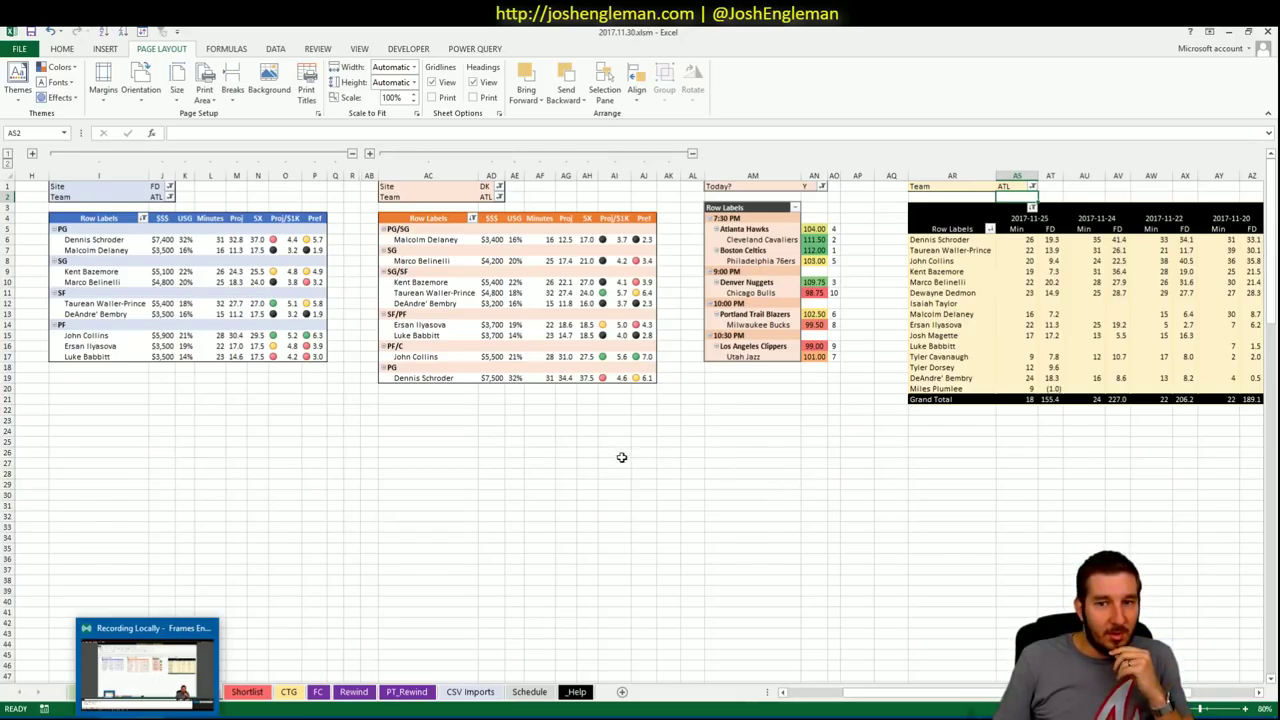
{"action": "left_click", "coordinate": [298, 408]}
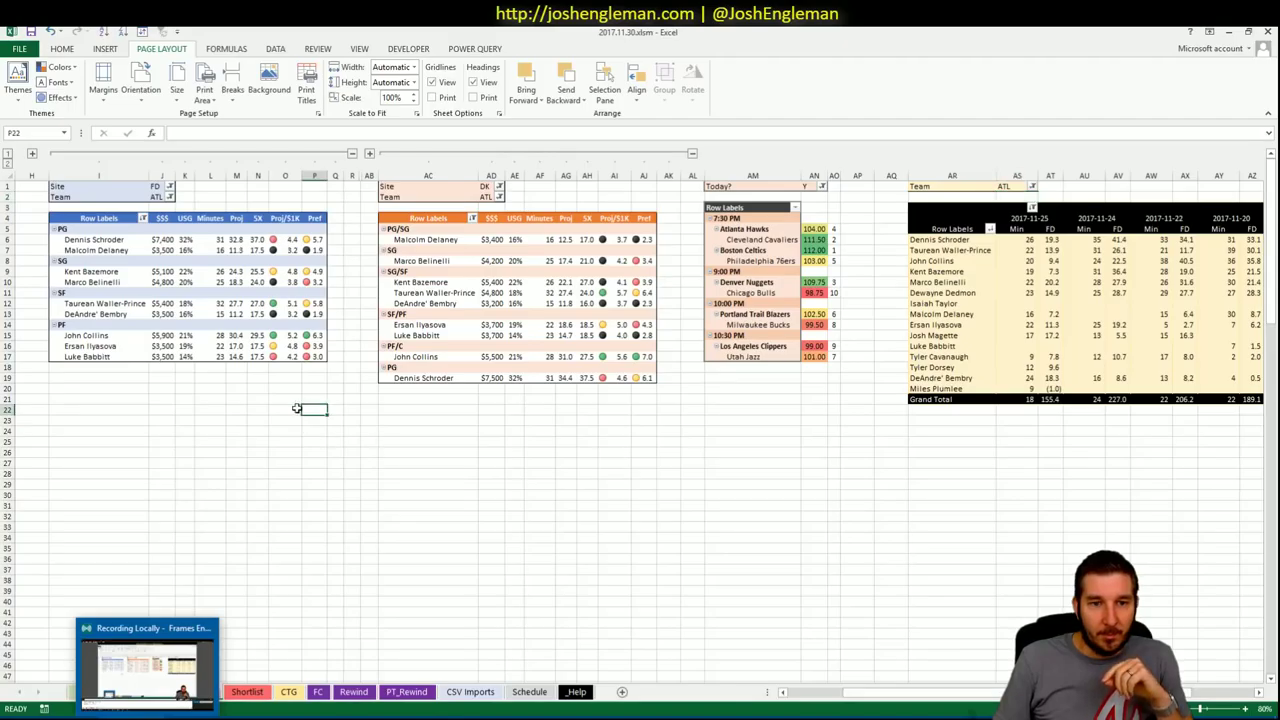
{"action": "left_click", "coordinate": [210, 379]}
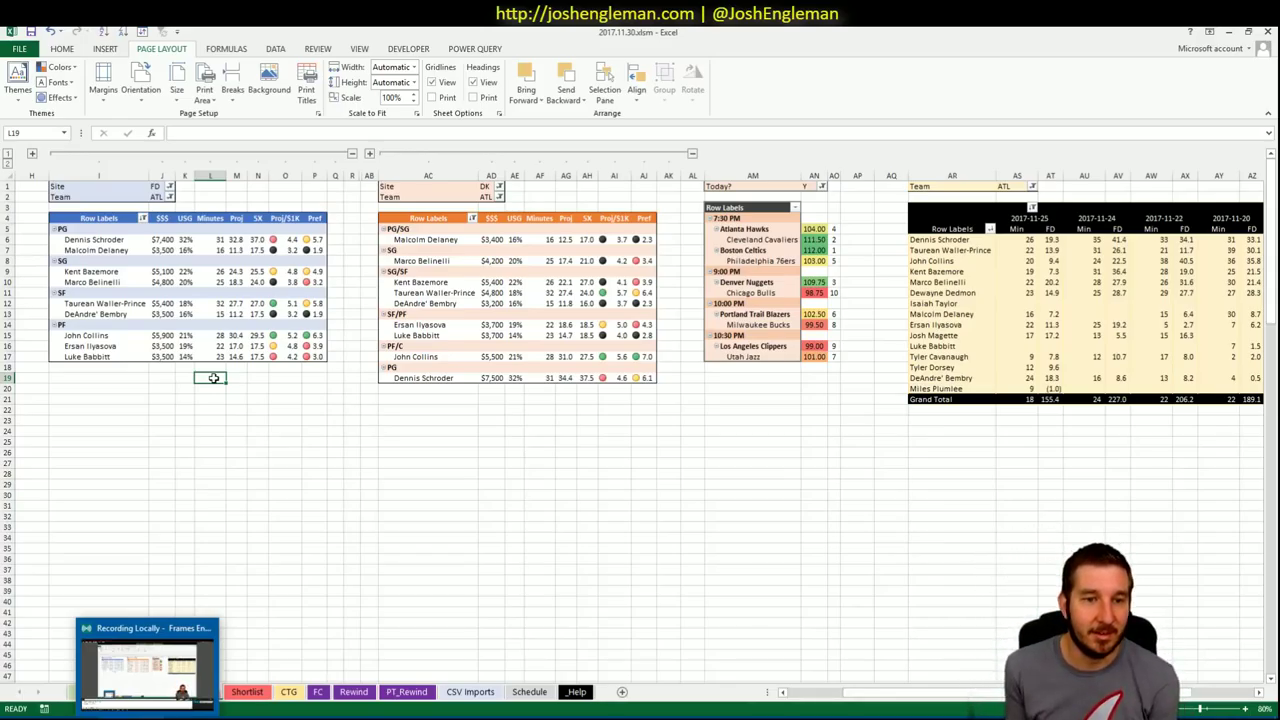
{"action": "left_click", "coordinate": [157, 386]}
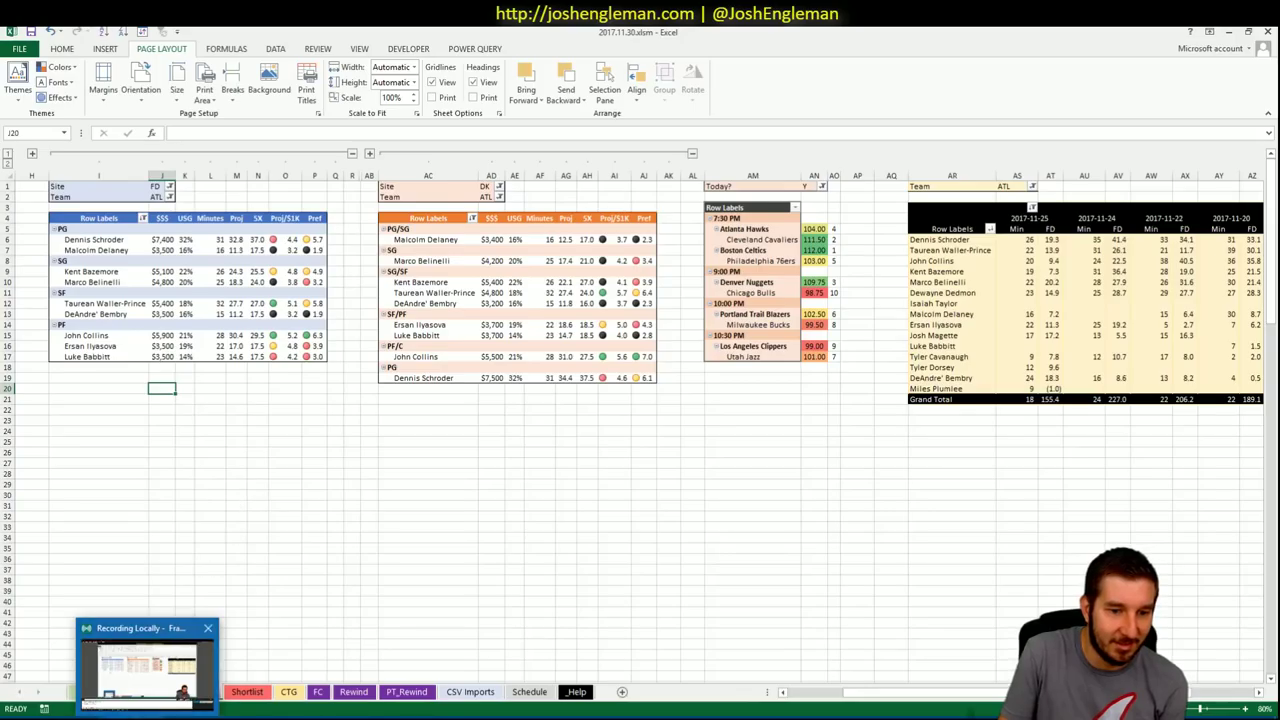
{"action": "left_click", "coordinate": [159, 379]}
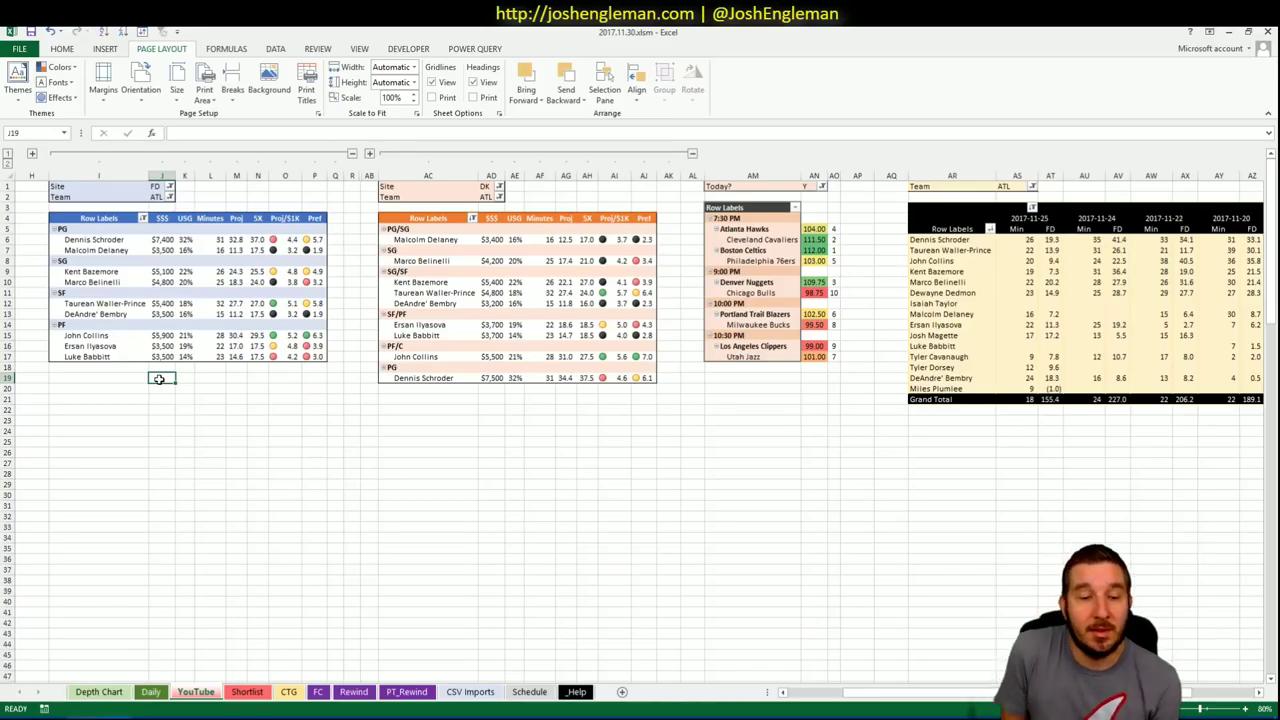
On the Shortlist sheet, enter the header Name in A1 and turn A1:A21 into a table with headers
{"action": "left_click", "coordinate": [247, 693]}
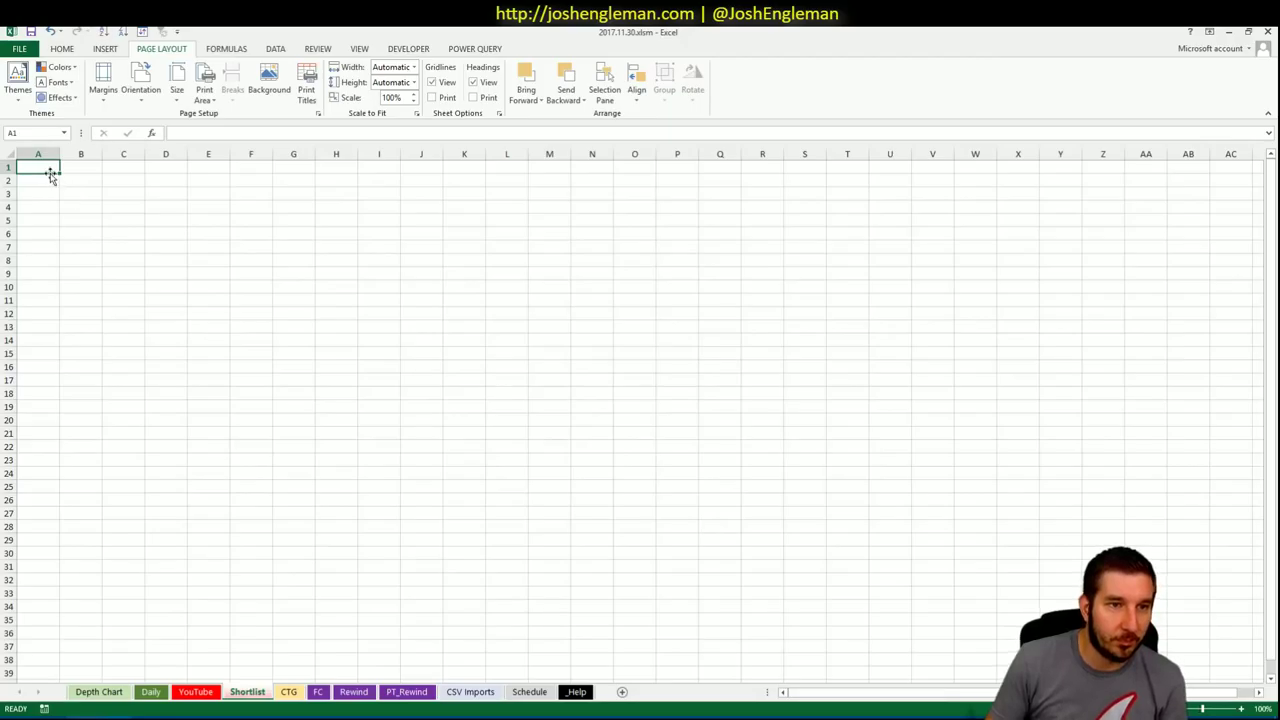
{"action": "type", "text": "Name"}
{"action": "key", "text": "Tab"}
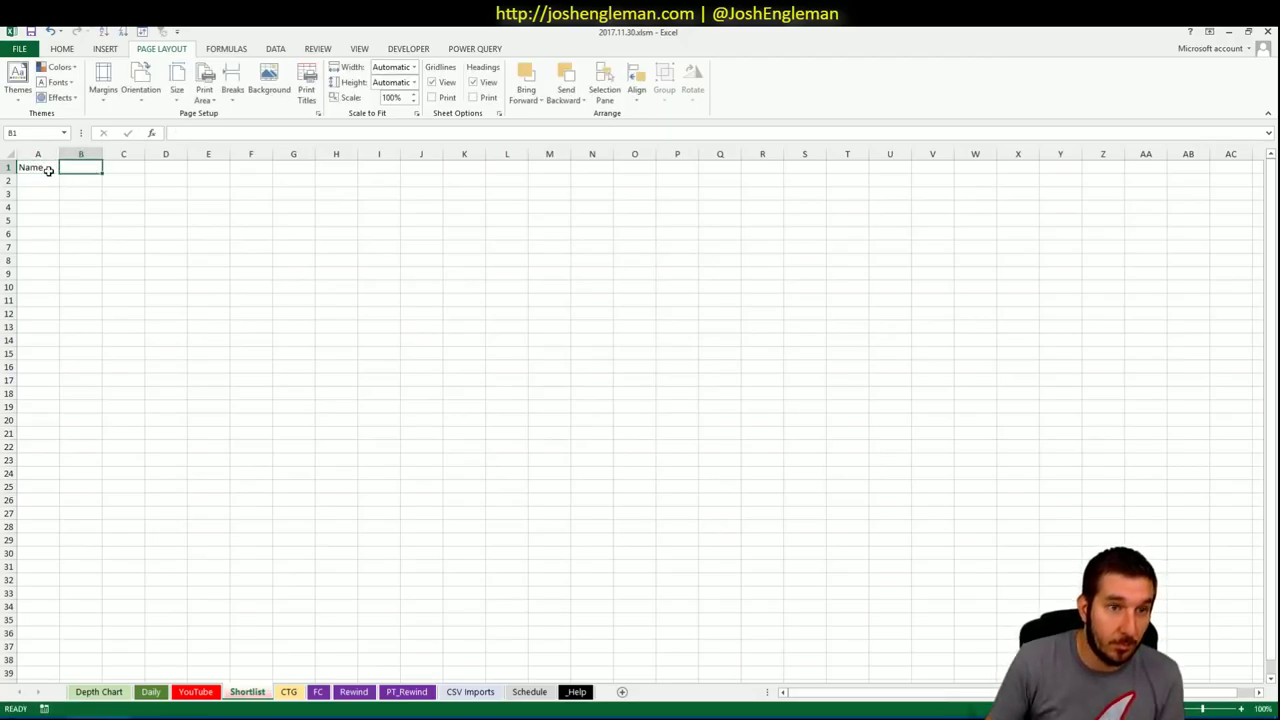
{"action": "left_click", "coordinate": [47, 172]}
{"action": "left_click_drag", "start_coordinate": [47, 172], "coordinate": [46, 432]}
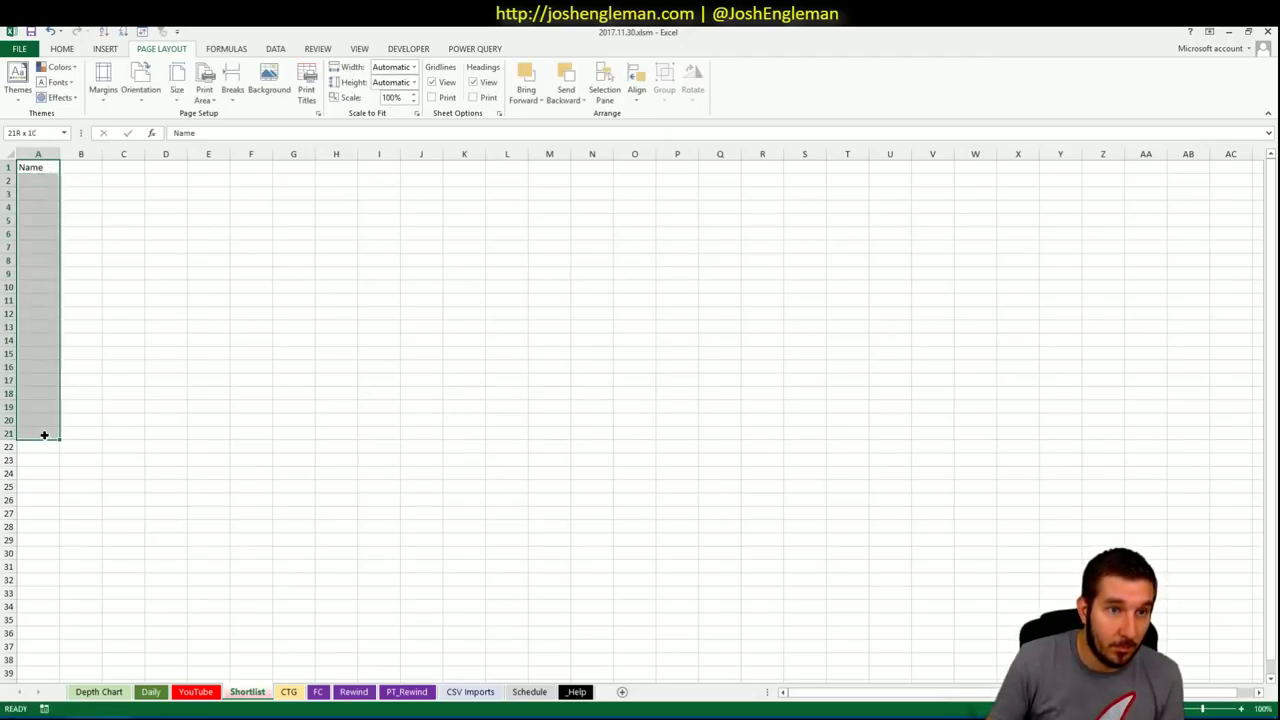
{"action": "left_click", "coordinate": [105, 48]}
{"action": "left_click", "coordinate": [113, 80]}
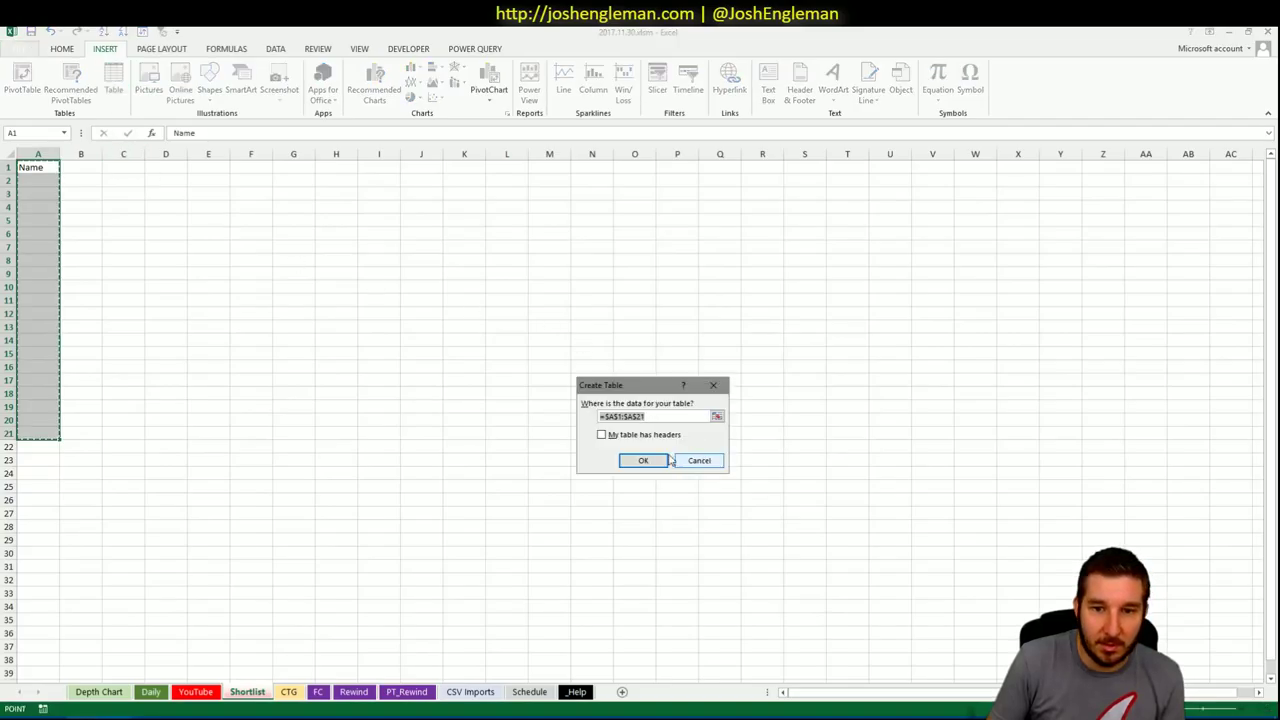
{"action": "left_click", "coordinate": [636, 436]}
{"action": "left_click", "coordinate": [644, 460]}
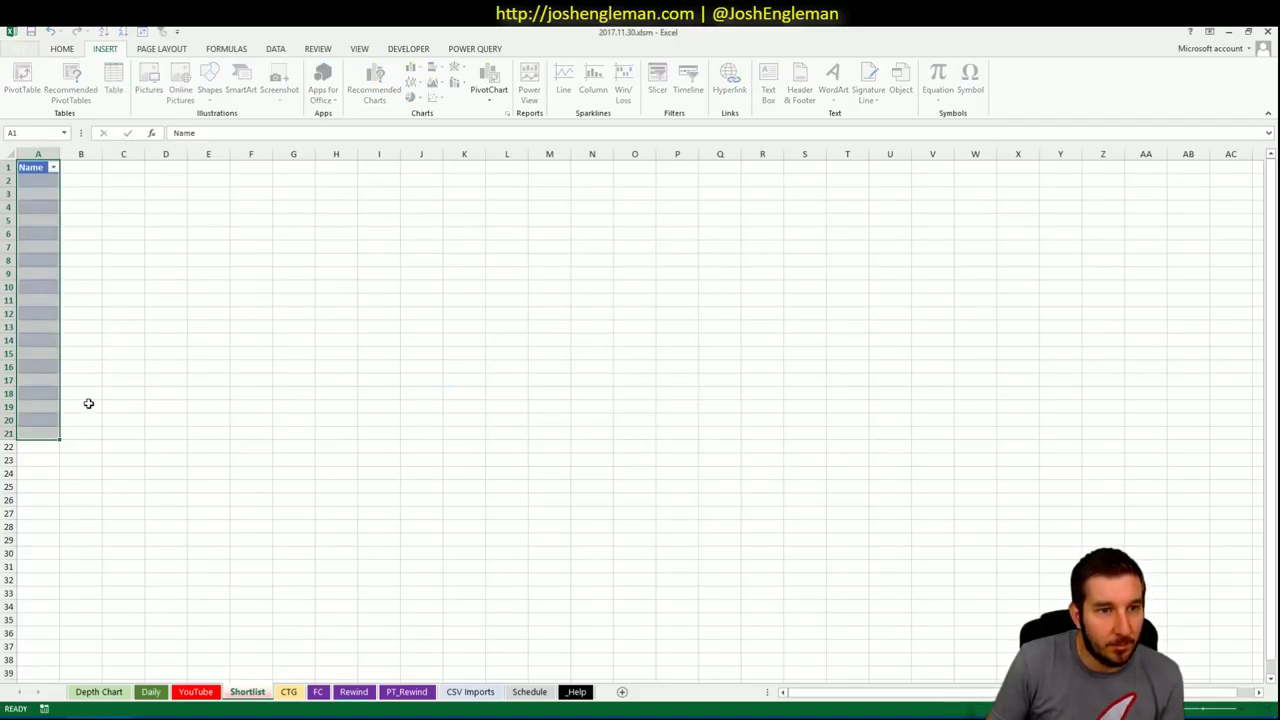
Extend the Name table down to row 35 and name the table T_Shortlist
{"action": "left_click_drag", "start_coordinate": [58, 436], "coordinate": [60, 626]}
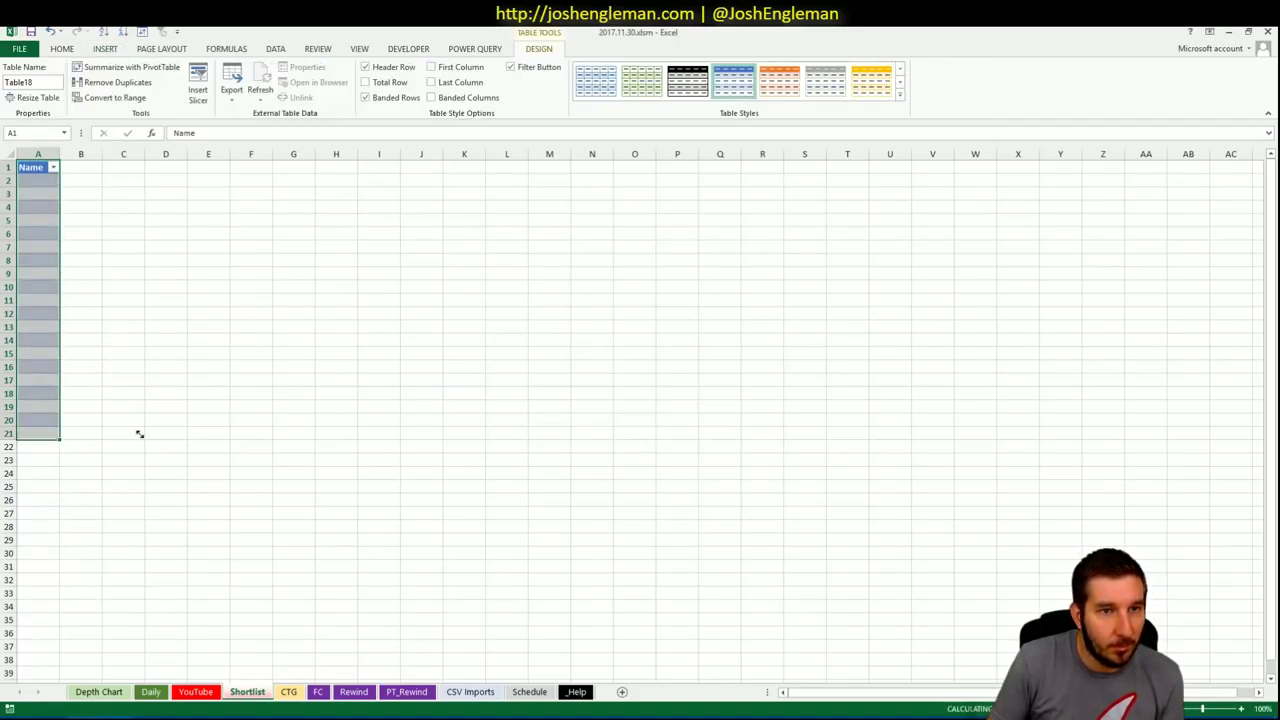
{"action": "left_click", "coordinate": [48, 82]}
{"action": "type", "text": "T_Shortlist"}
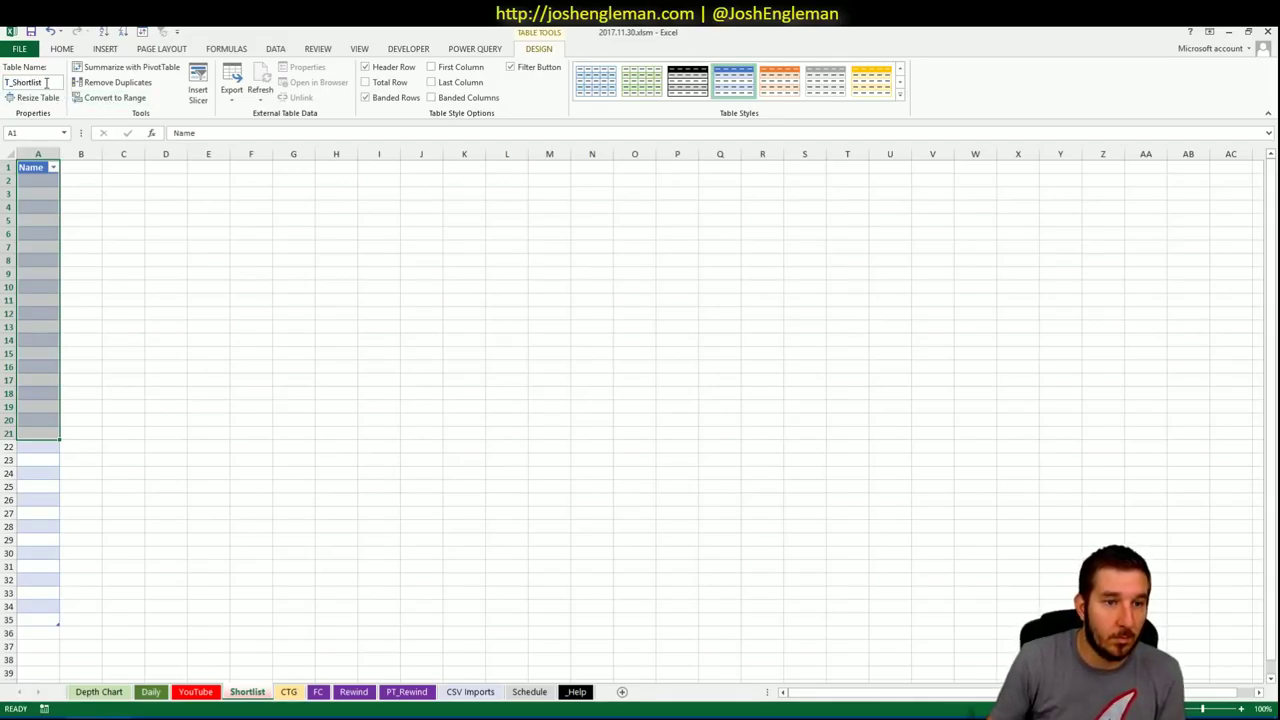
{"action": "left_click", "coordinate": [165, 340]}
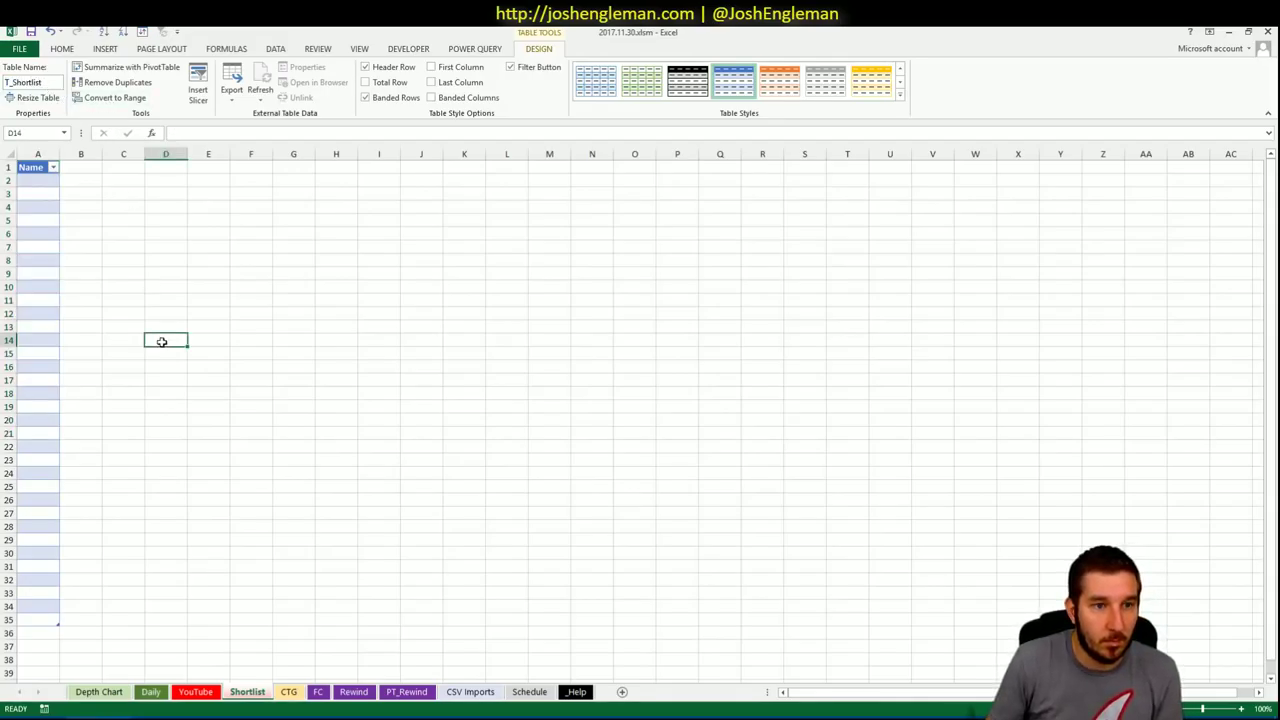
Widen column A to fit full player names and collapse the ribbon
{"action": "left_click_drag", "start_coordinate": [60, 153], "coordinate": [126, 153]}
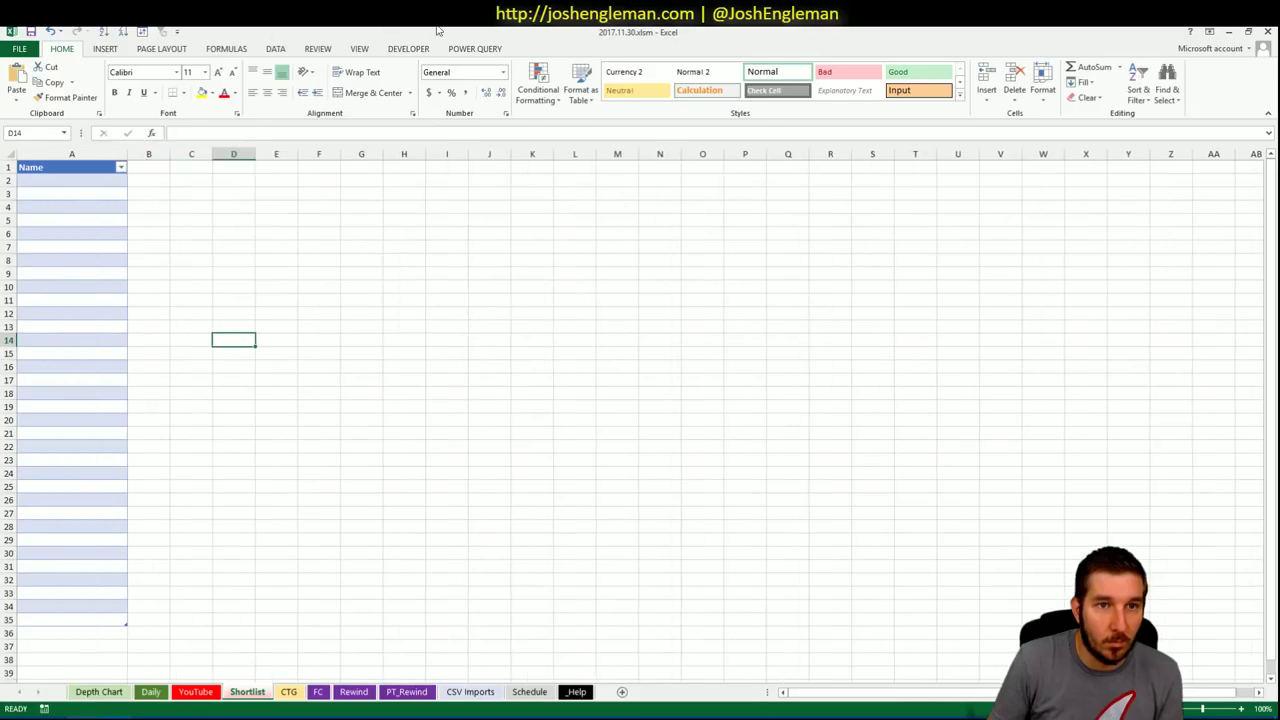
{"action": "double_click", "coordinate": [74, 52]}
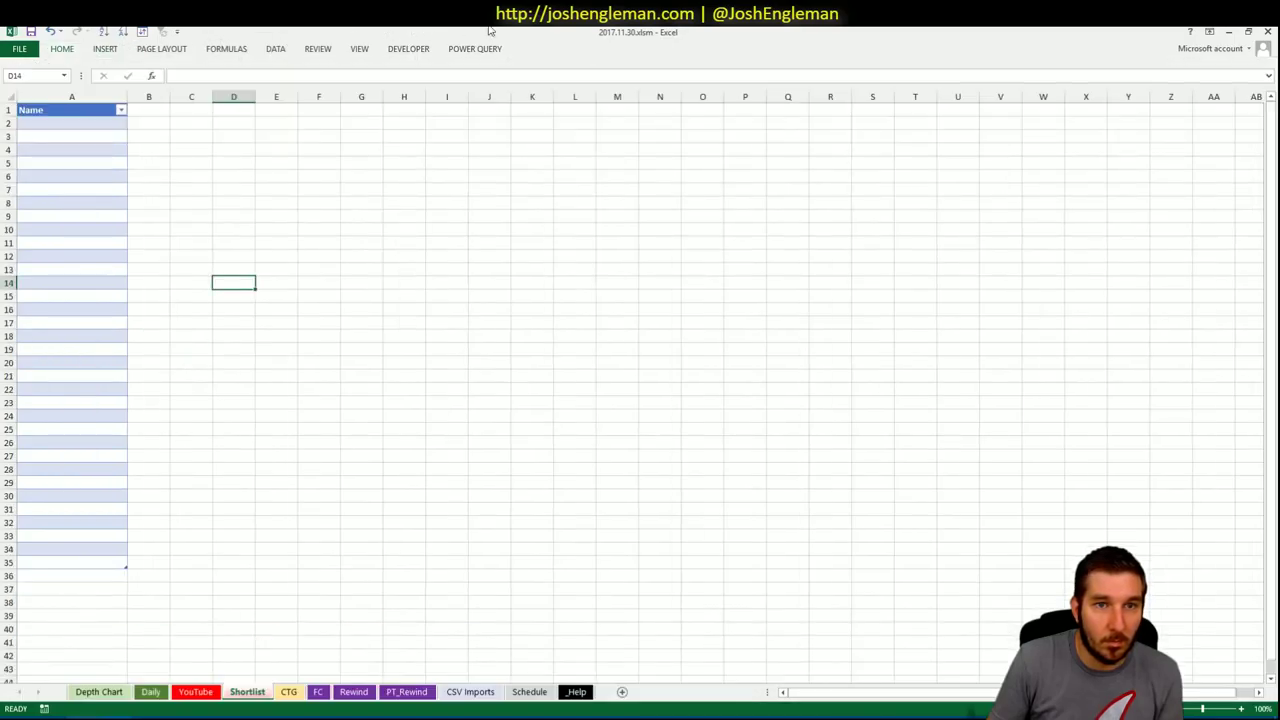
Open a second window of the workbook and tile it as a narrow Shortlist strip beside the wide original window
{"action": "left_click", "coordinate": [358, 50]}
{"action": "left_click", "coordinate": [377, 88]}
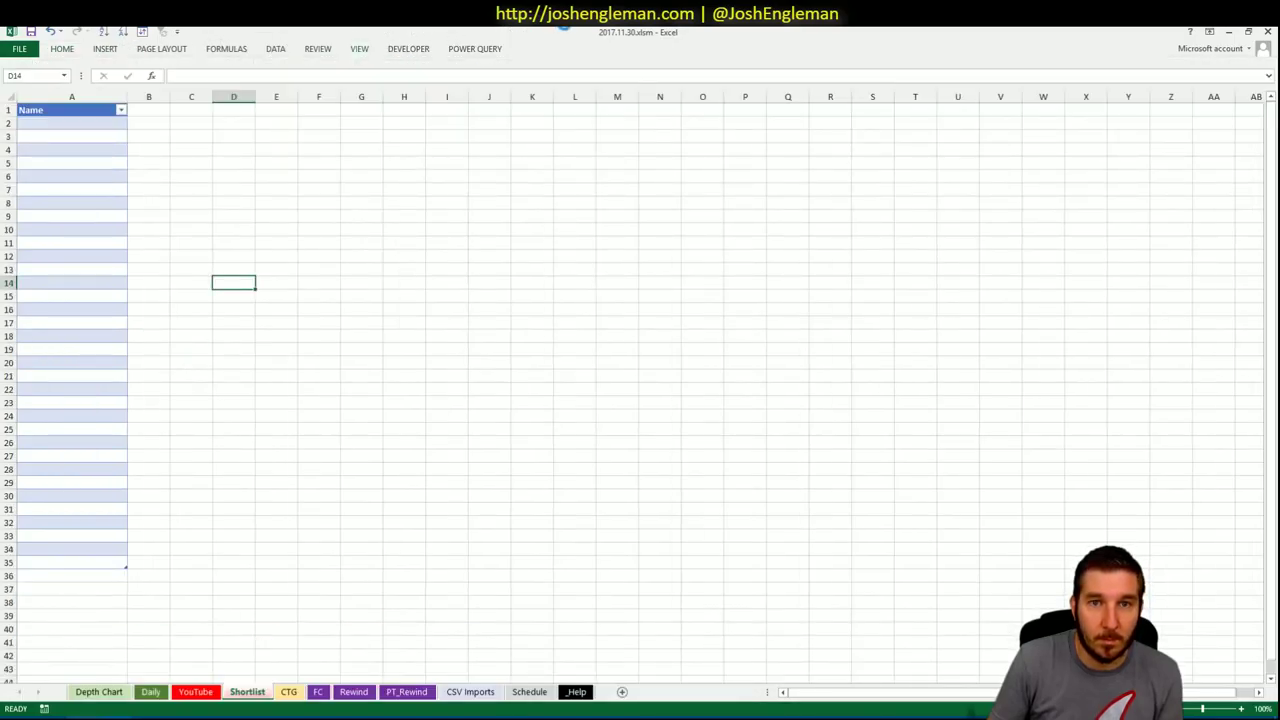
{"action": "left_click_drag", "start_coordinate": [590, 35], "coordinate": [2, 60]}
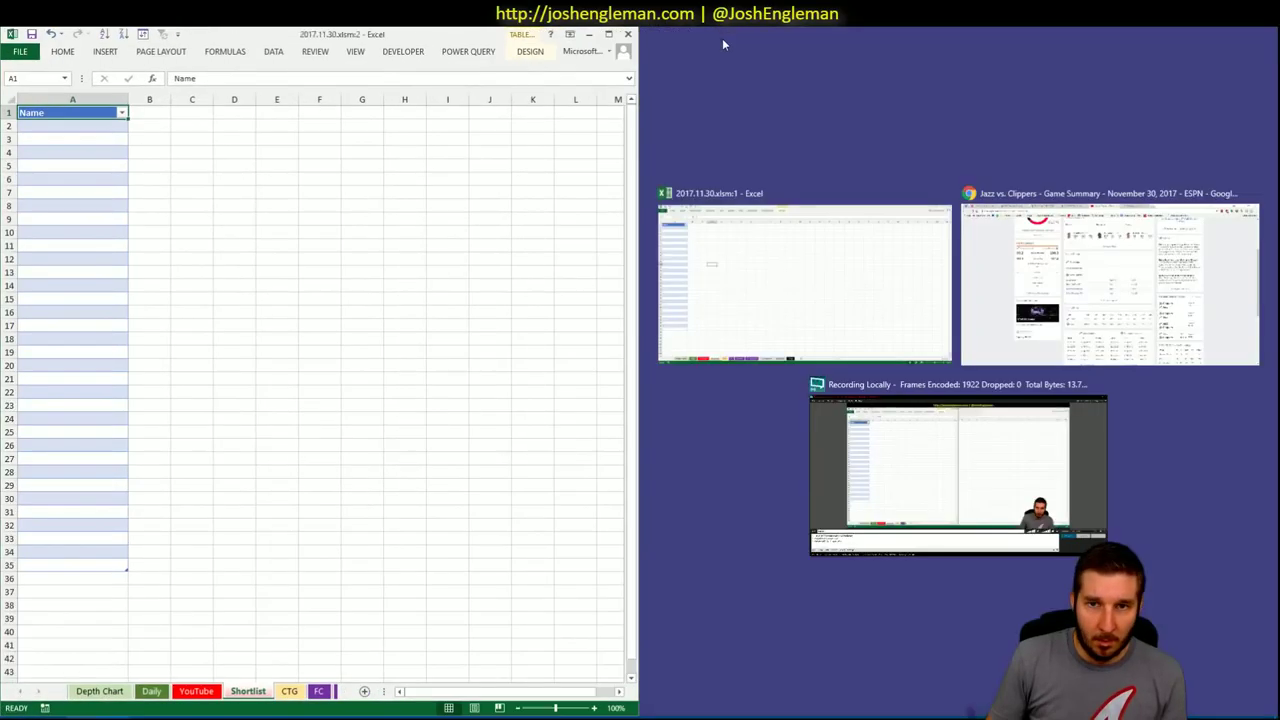
{"action": "left_click", "coordinate": [828, 282]}
{"action": "left_click_drag", "start_coordinate": [636, 185], "coordinate": [146, 222]}
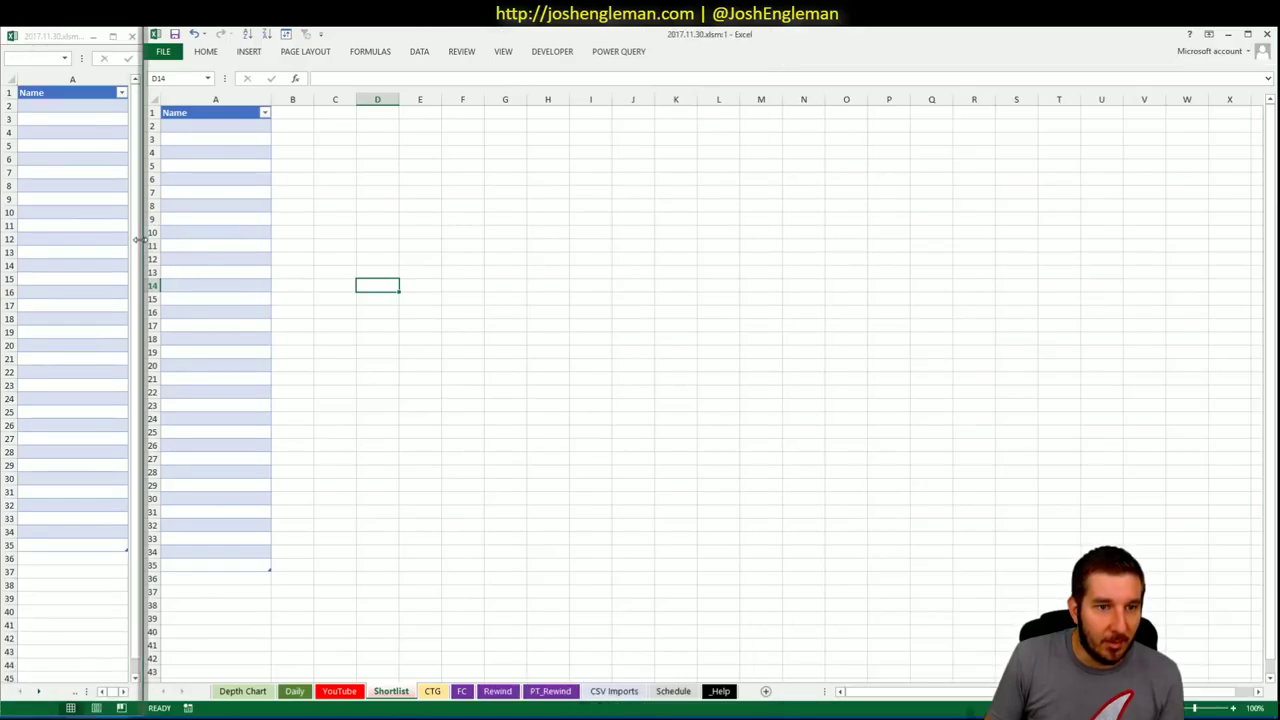
{"action": "left_click", "coordinate": [80, 91]}
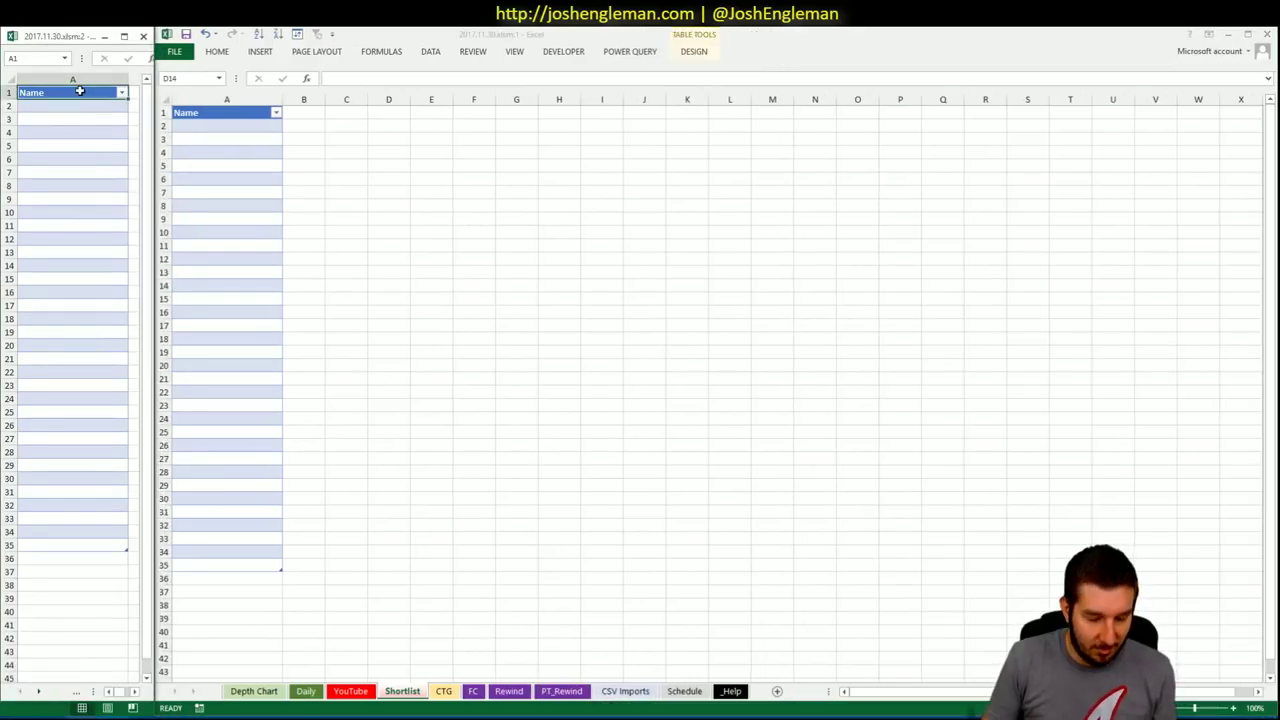
Show the YouTube sheet in the wide workbook window
{"action": "left_click", "coordinate": [405, 287]}
{"action": "left_click", "coordinate": [350, 691]}
{"action": "left_click", "coordinate": [580, 440]}
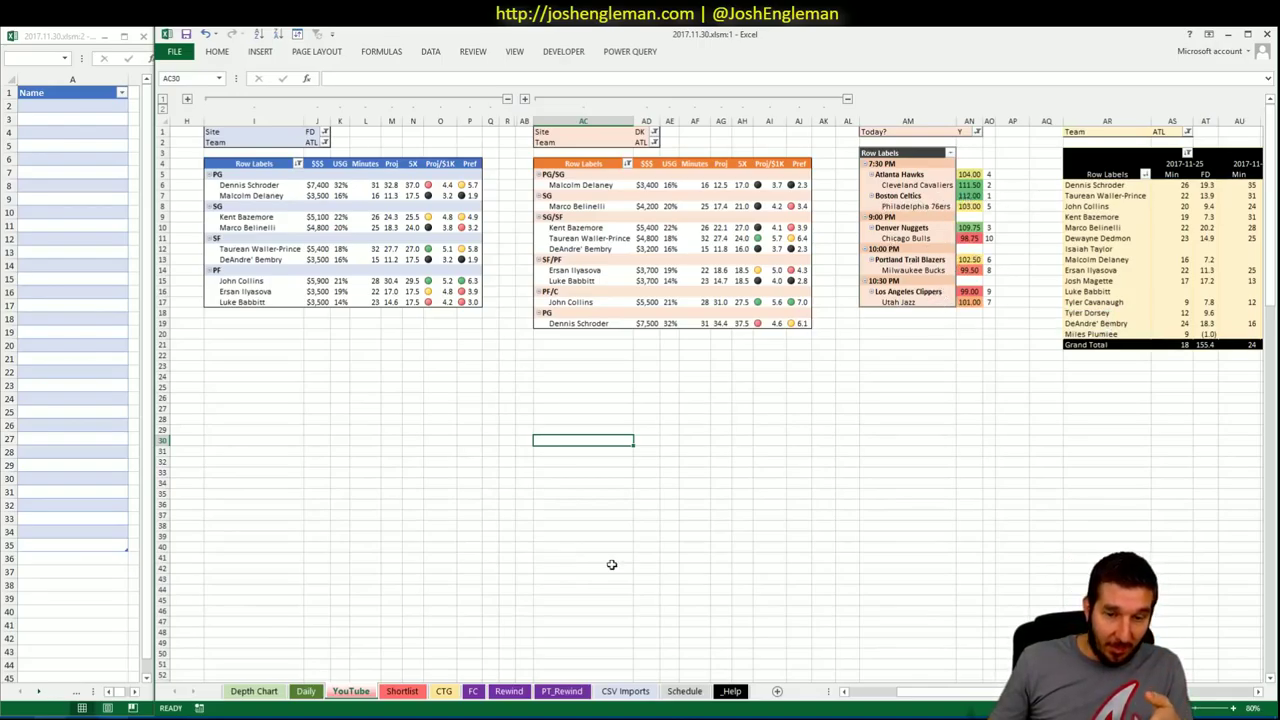
On the Schedule sheet, set the total for the Philadelphia 76ers at Boston Celtics game to 205
{"action": "left_click", "coordinate": [682, 692]}
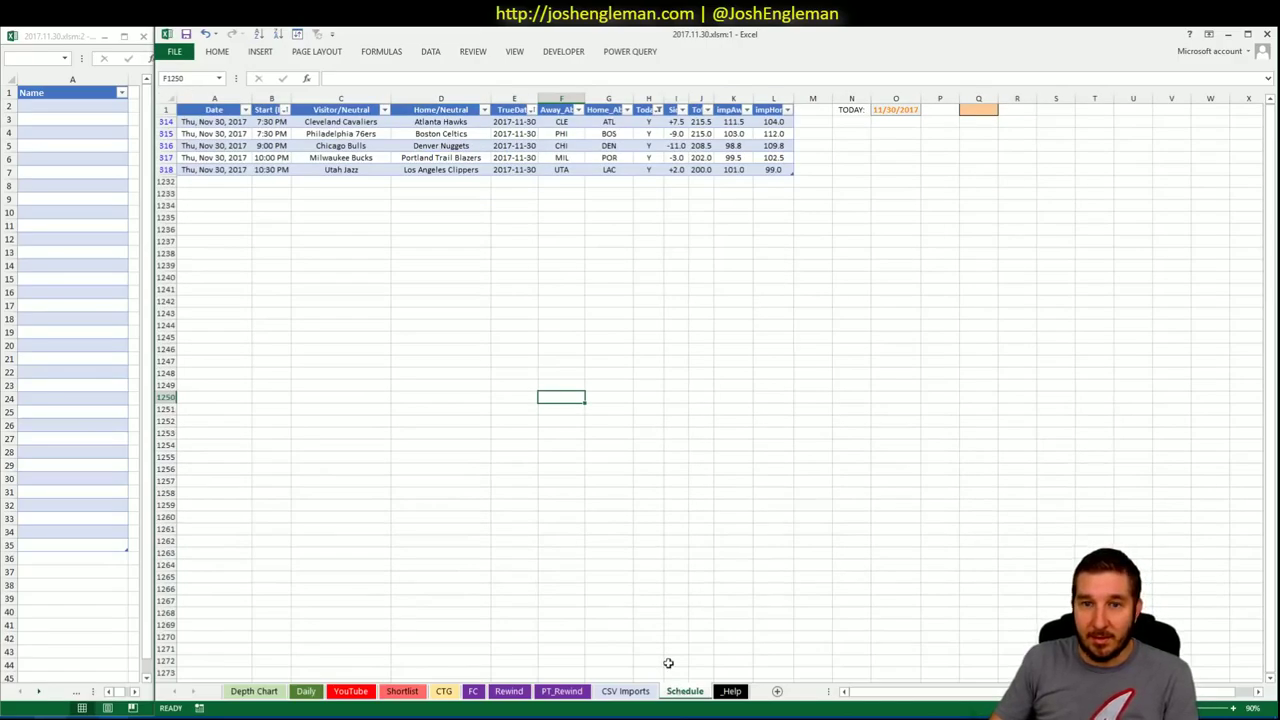
{"action": "left_click", "coordinate": [700, 133]}
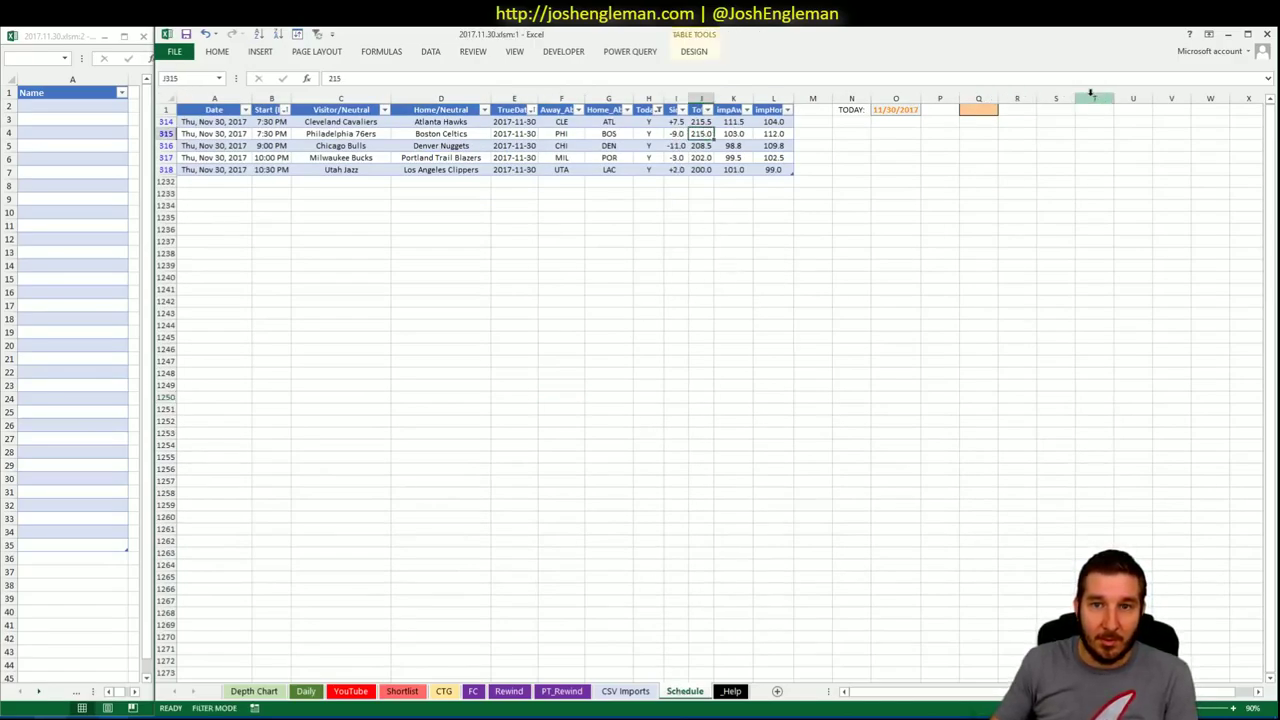
{"action": "type", "text": "205"}
{"action": "key", "text": "Return"}
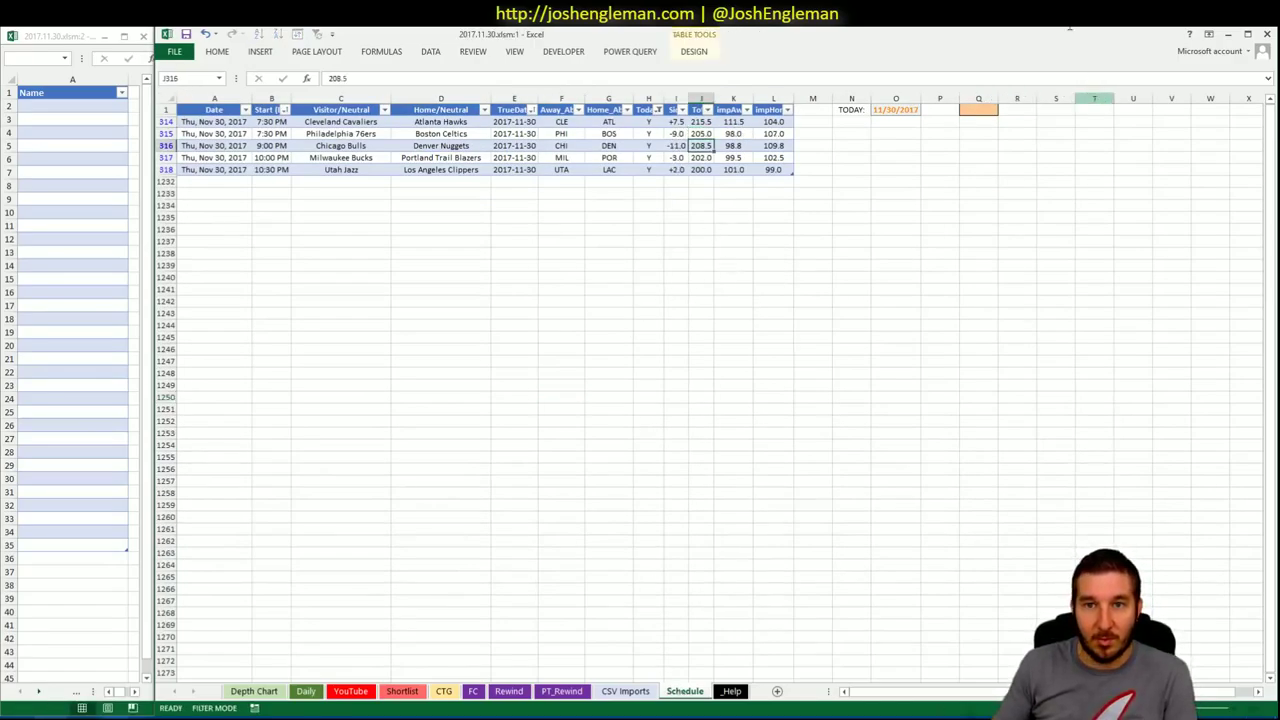
Run the refresh on the Daily sheet and refresh the game totals and FD pivot tables on the YouTube sheet
{"action": "left_click", "coordinate": [306, 691]}
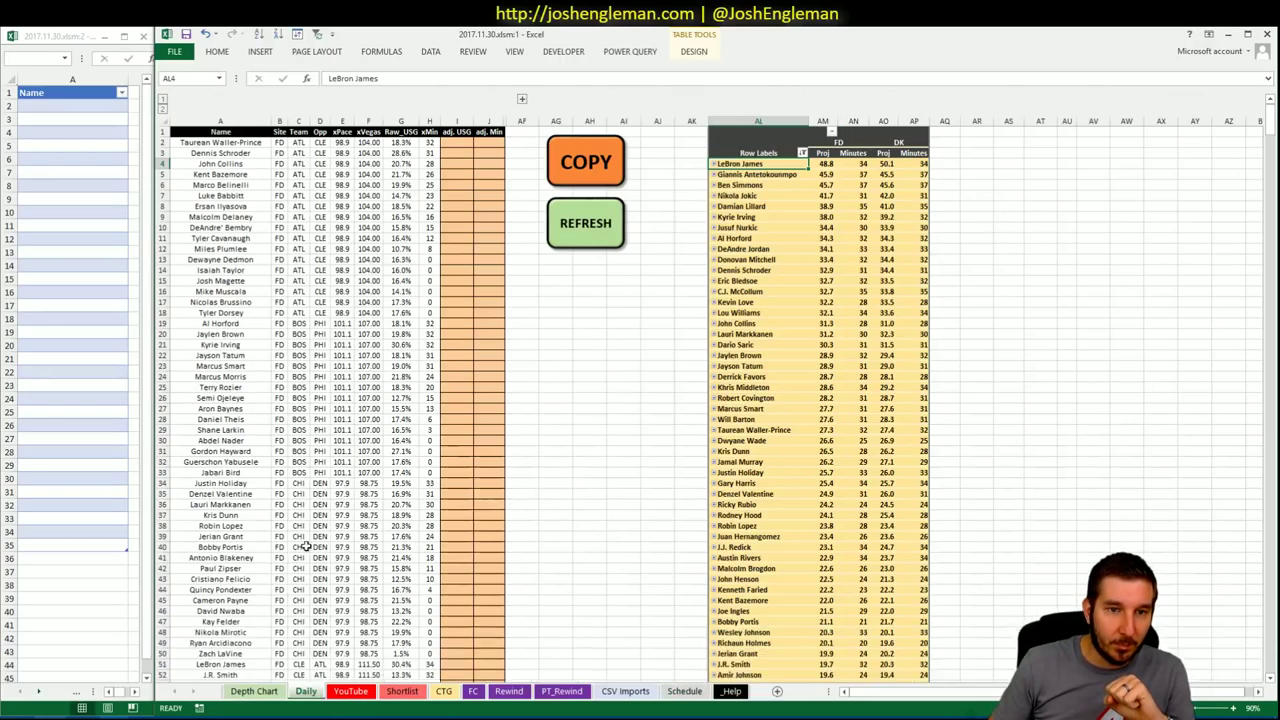
{"action": "right_click", "coordinate": [298, 291]}
{"action": "left_click", "coordinate": [576, 223]}
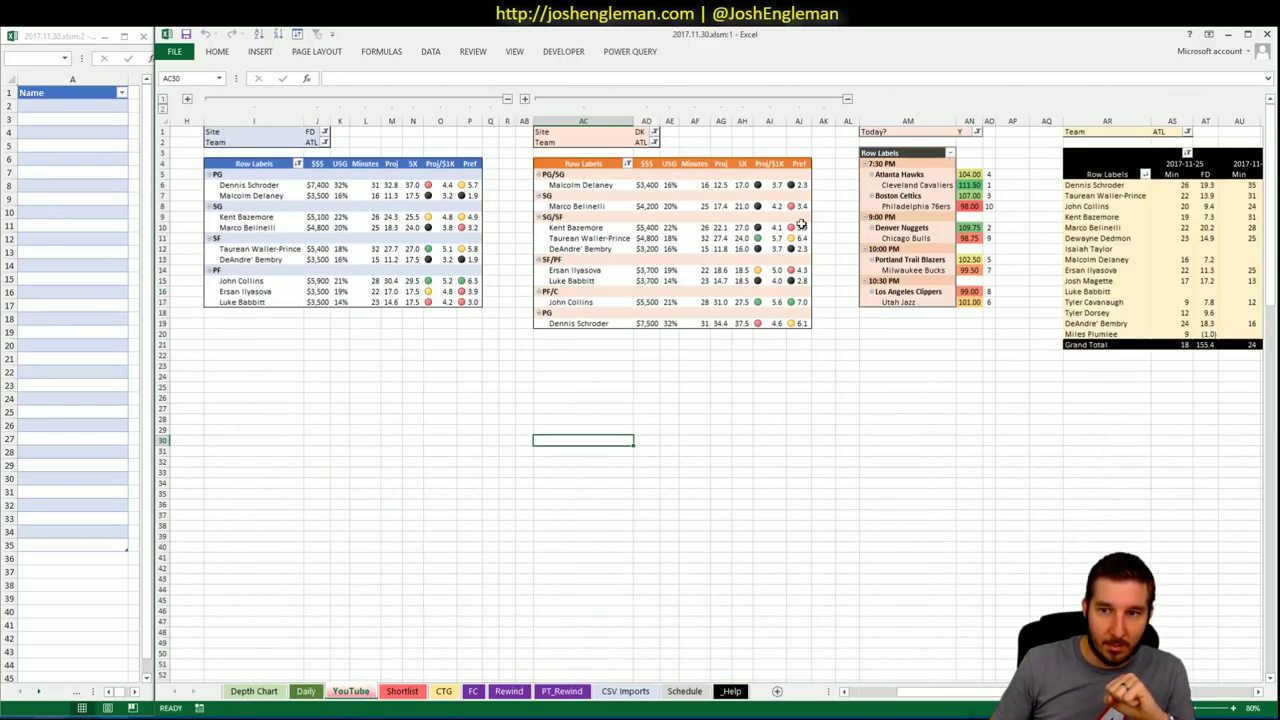
{"action": "right_click", "coordinate": [913, 197]}
{"action": "left_click", "coordinate": [940, 238]}
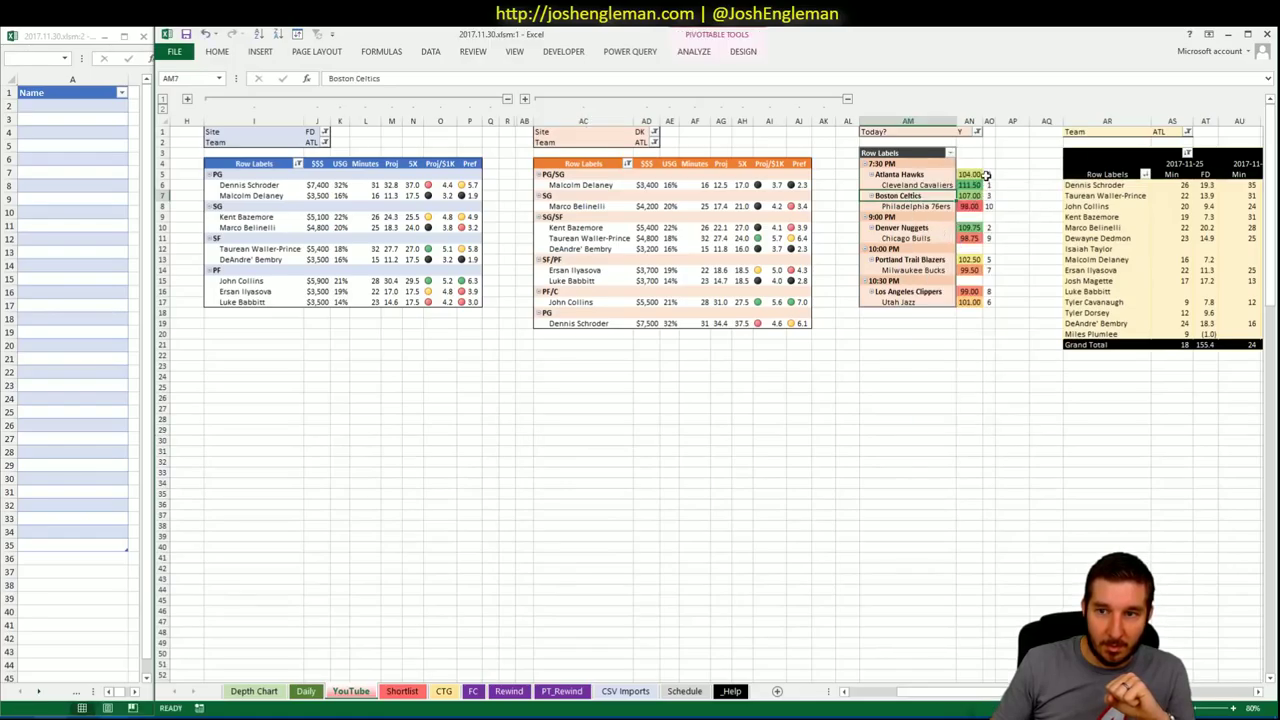
{"action": "right_click", "coordinate": [394, 206]}
{"action": "left_click", "coordinate": [440, 240]}
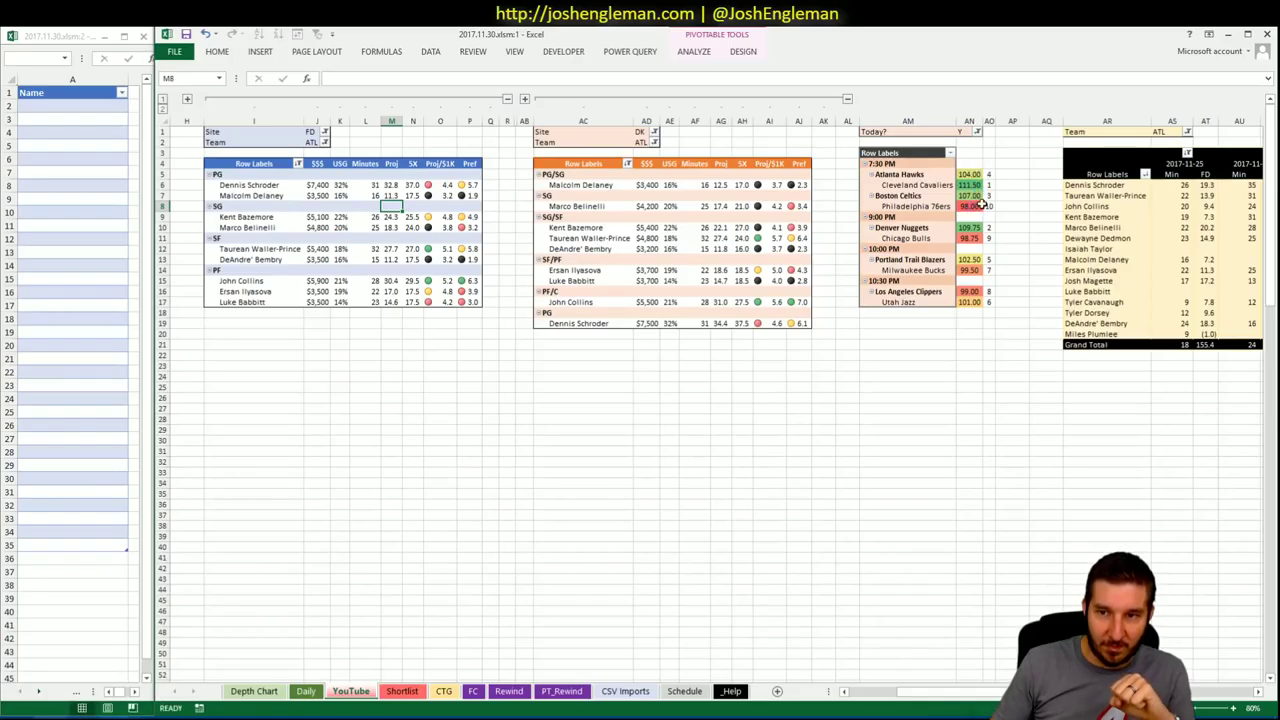
On the Schedule sheet, set the Philadelphia 76ers at Boston Celtics game total to 208
{"action": "left_click", "coordinate": [684, 692]}
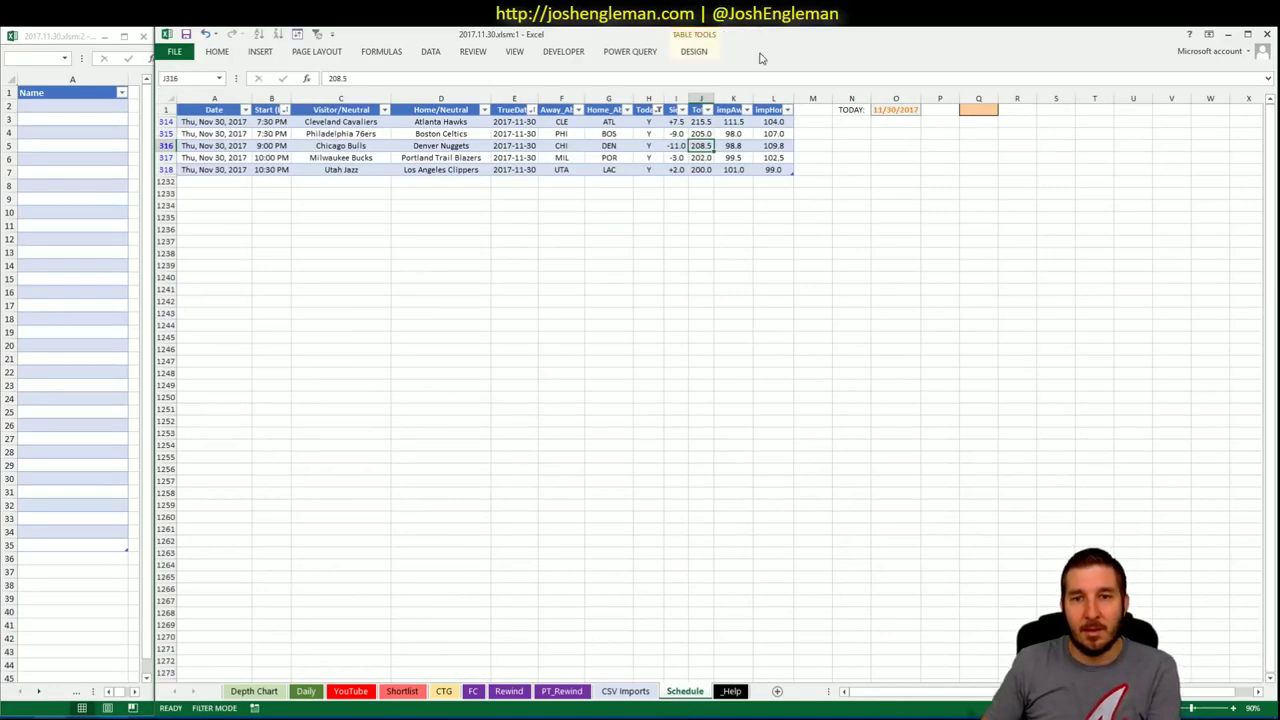
{"action": "left_click", "coordinate": [676, 133]}
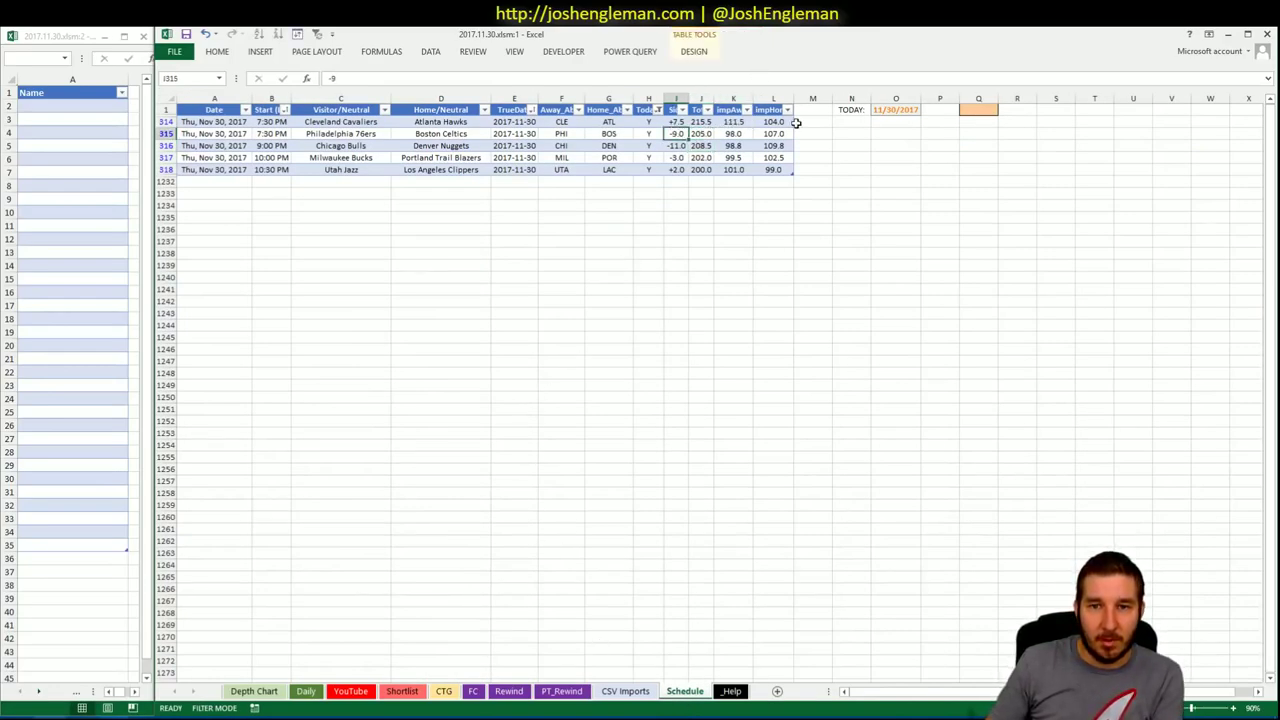
{"action": "key", "text": "Right"}
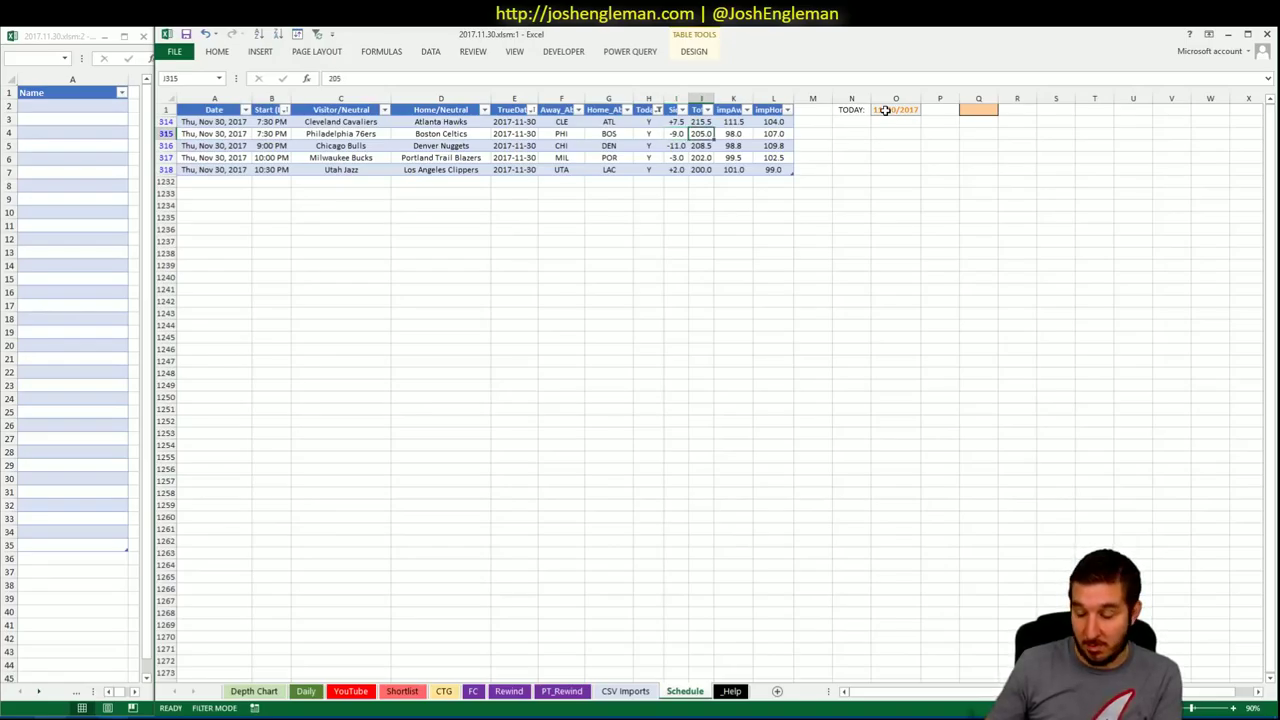
{"action": "type", "text": "208"}
{"action": "key", "text": "Return"}
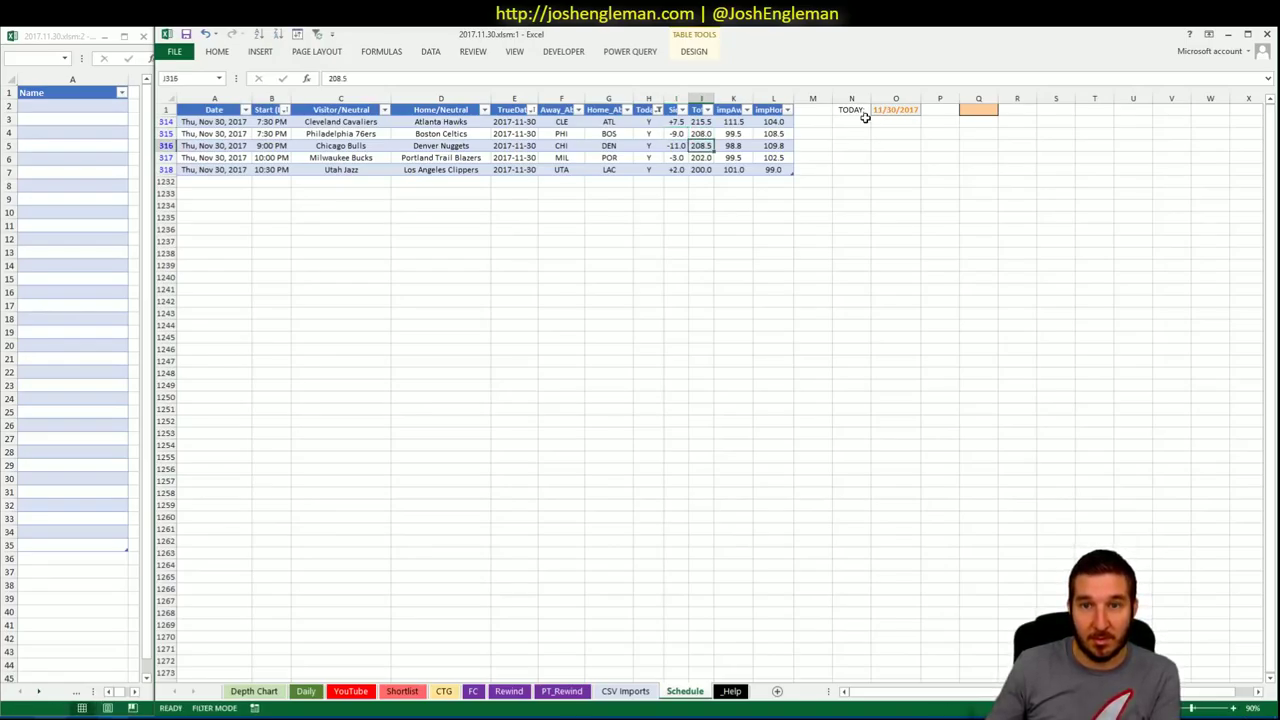
Refresh the FD, DK and game totals pivot tables on the YouTube sheet
{"action": "left_click", "coordinate": [351, 691]}
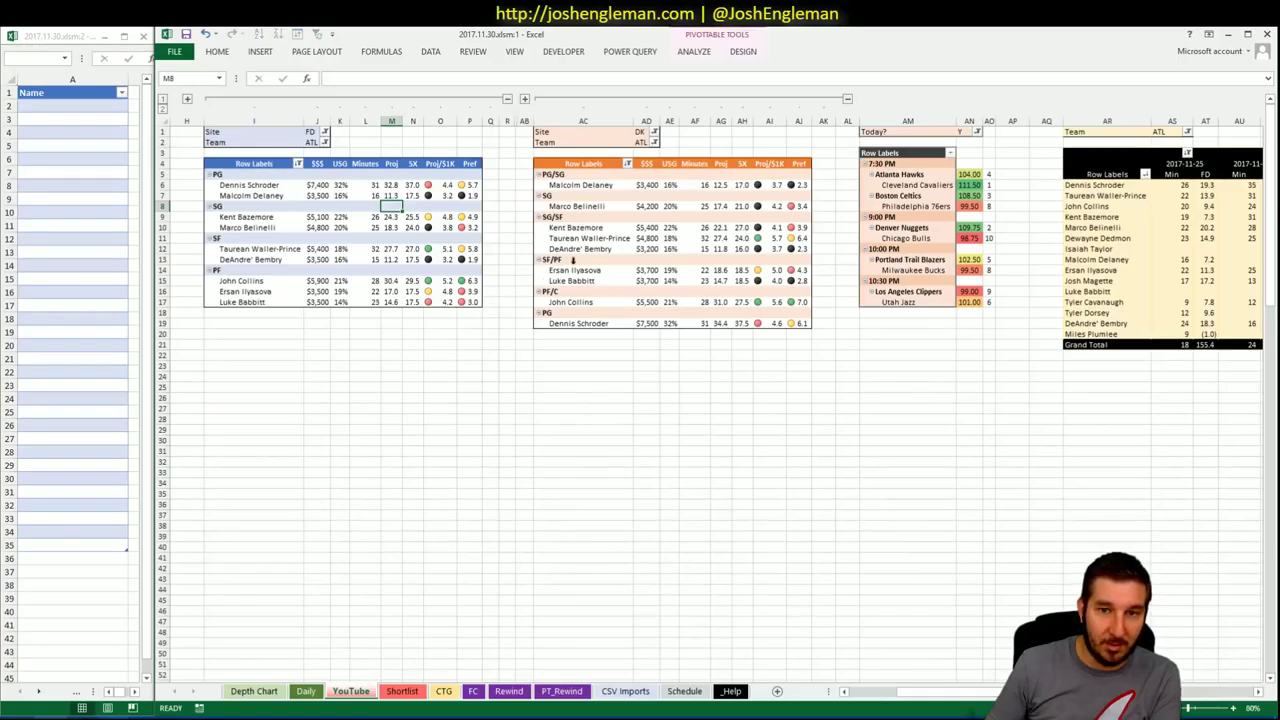
{"action": "right_click", "coordinate": [413, 240]}
{"action": "key", "text": "Escape"}
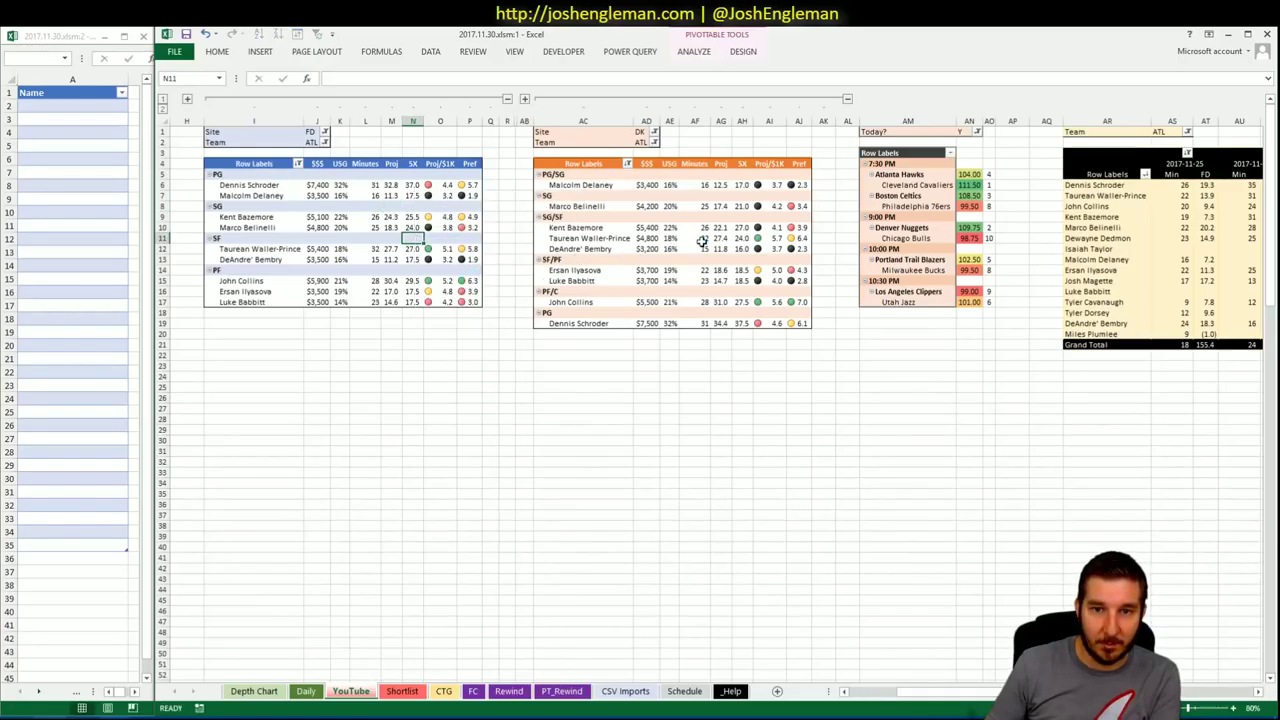
{"action": "right_click", "coordinate": [702, 242]}
{"action": "key", "text": "Escape"}
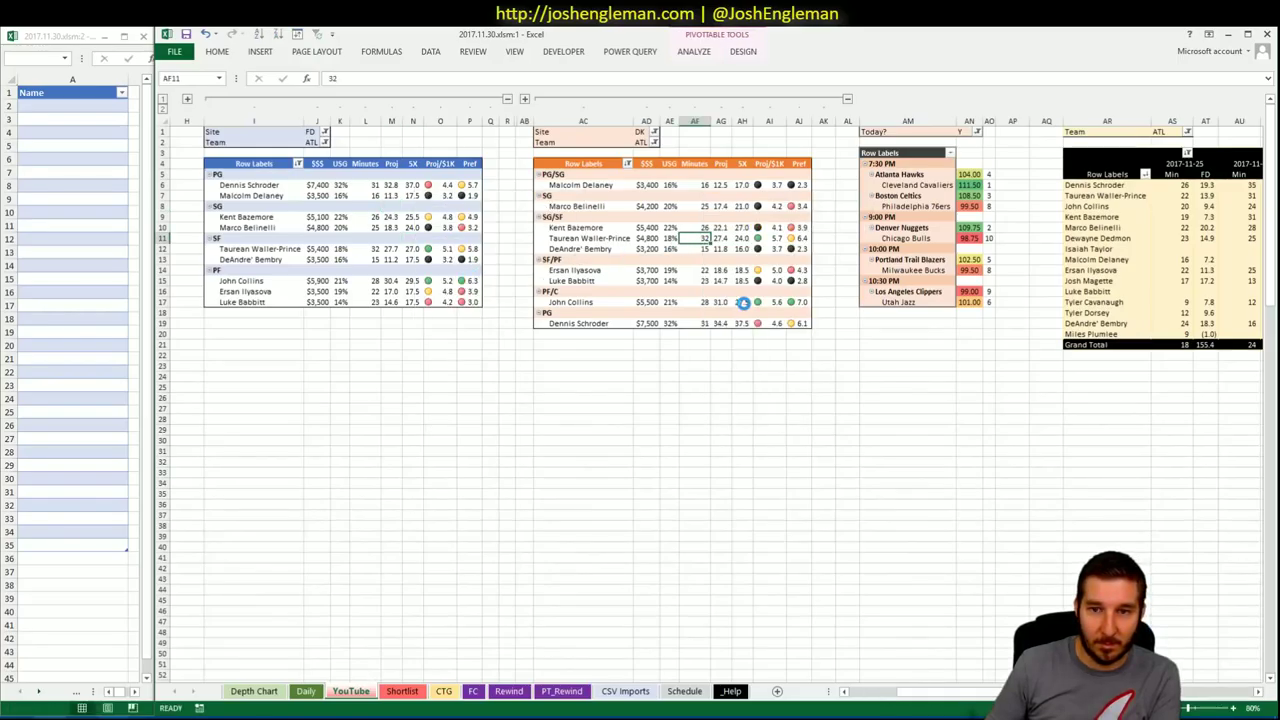
{"action": "left_click", "coordinate": [930, 228]}
{"action": "right_click", "coordinate": [930, 228]}
{"action": "key", "text": "Escape"}
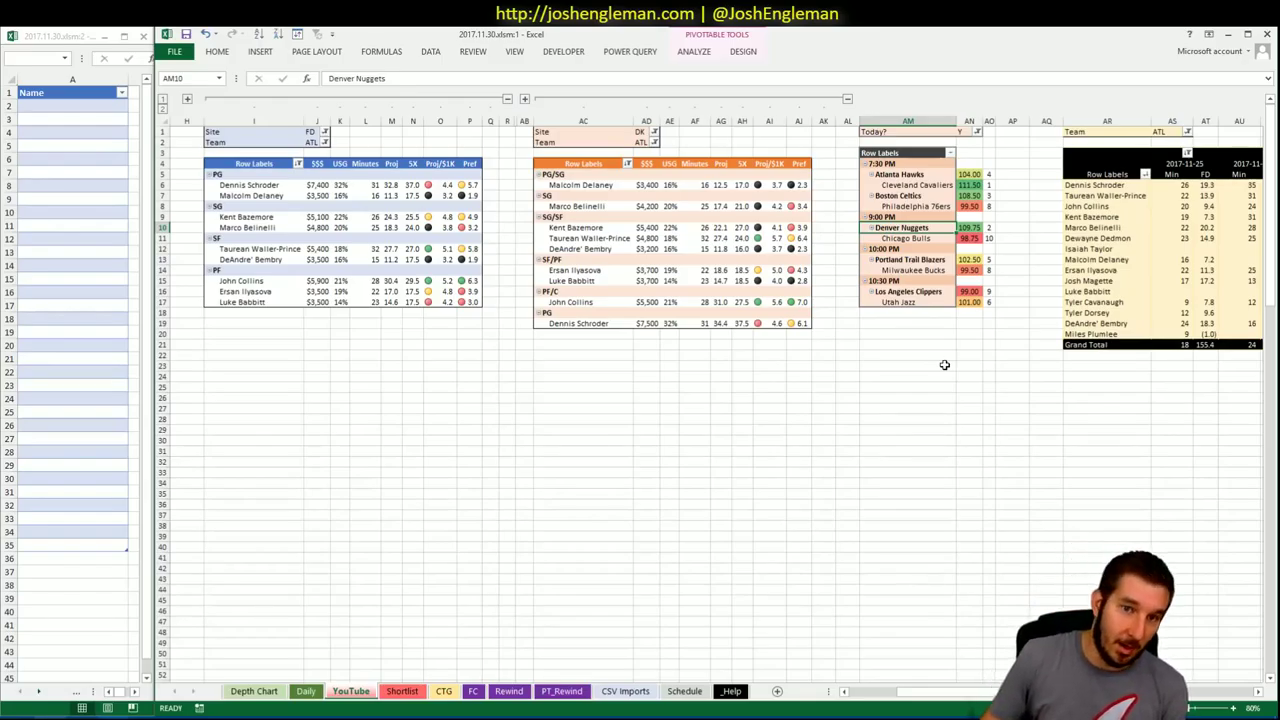
{"action": "left_click", "coordinate": [437, 366]}
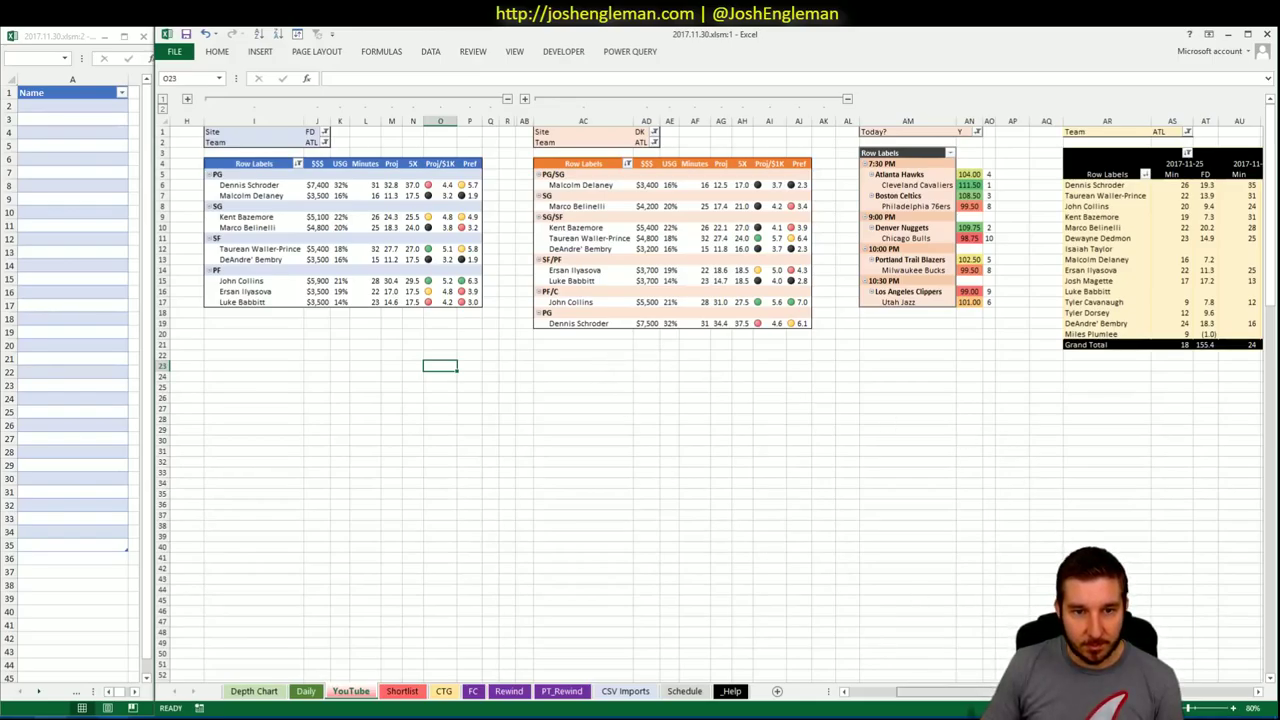
Examine John Collins's minutes and FD points for 2017-11-25 in the Atlanta game log pivot table
{"action": "scroll", "coordinate": [640, 400], "scroll_direction": "right", "scroll_amount": 5}
{"action": "scroll", "coordinate": [834, 278], "scroll_direction": "right", "scroll_amount": 2}
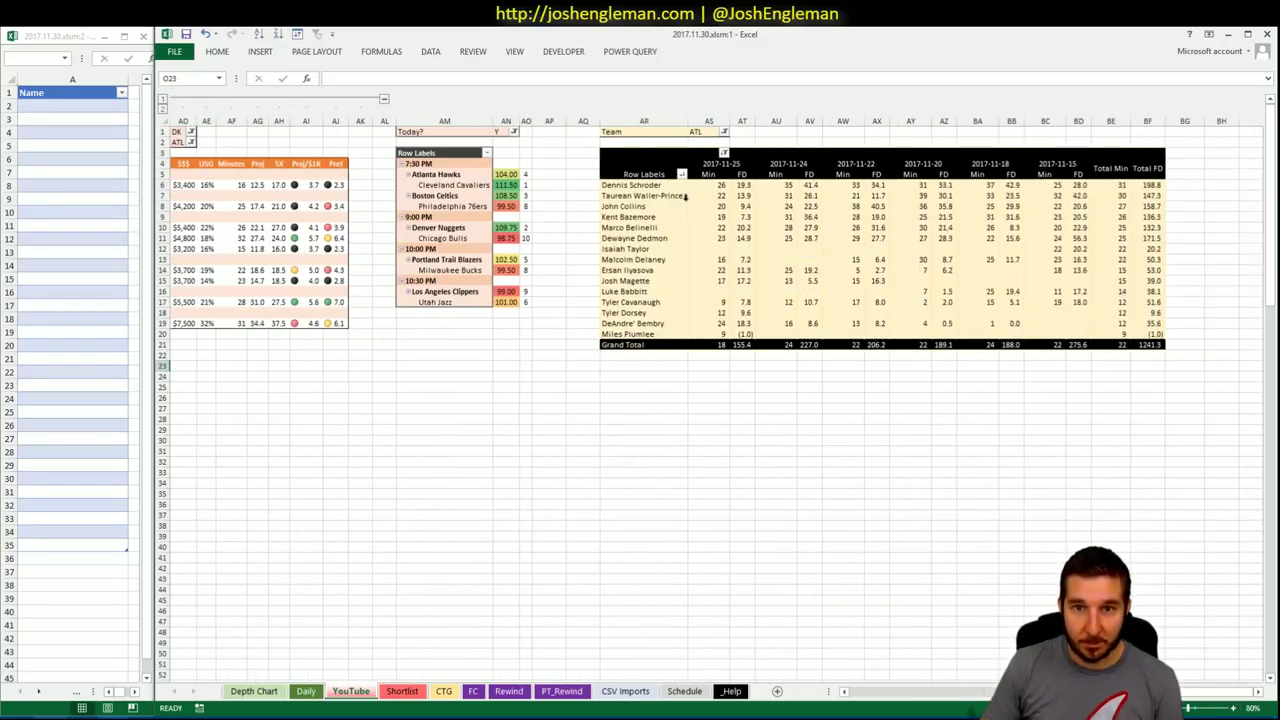
{"action": "left_click_drag", "start_coordinate": [716, 206], "coordinate": [745, 207]}
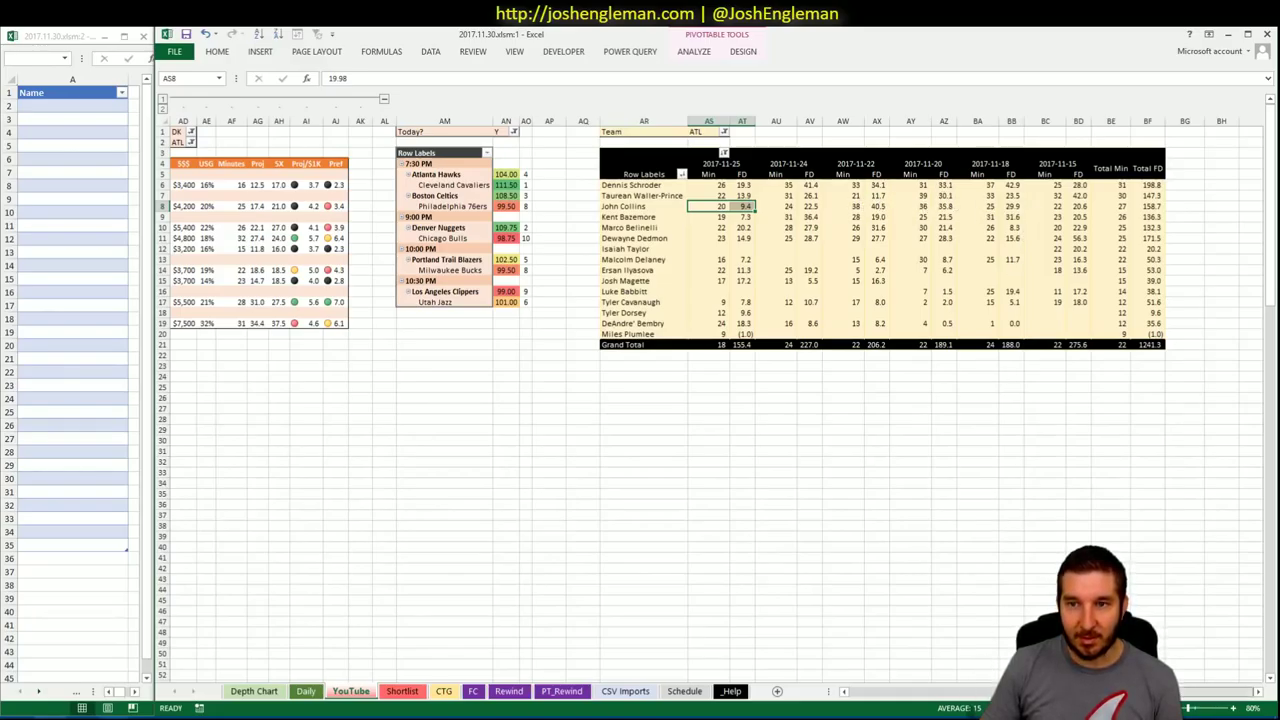
Add John Collins as the first name in the shortlist table in the second workbook window
{"action": "left_click_drag", "start_coordinate": [1235, 691], "coordinate": [924, 681]}
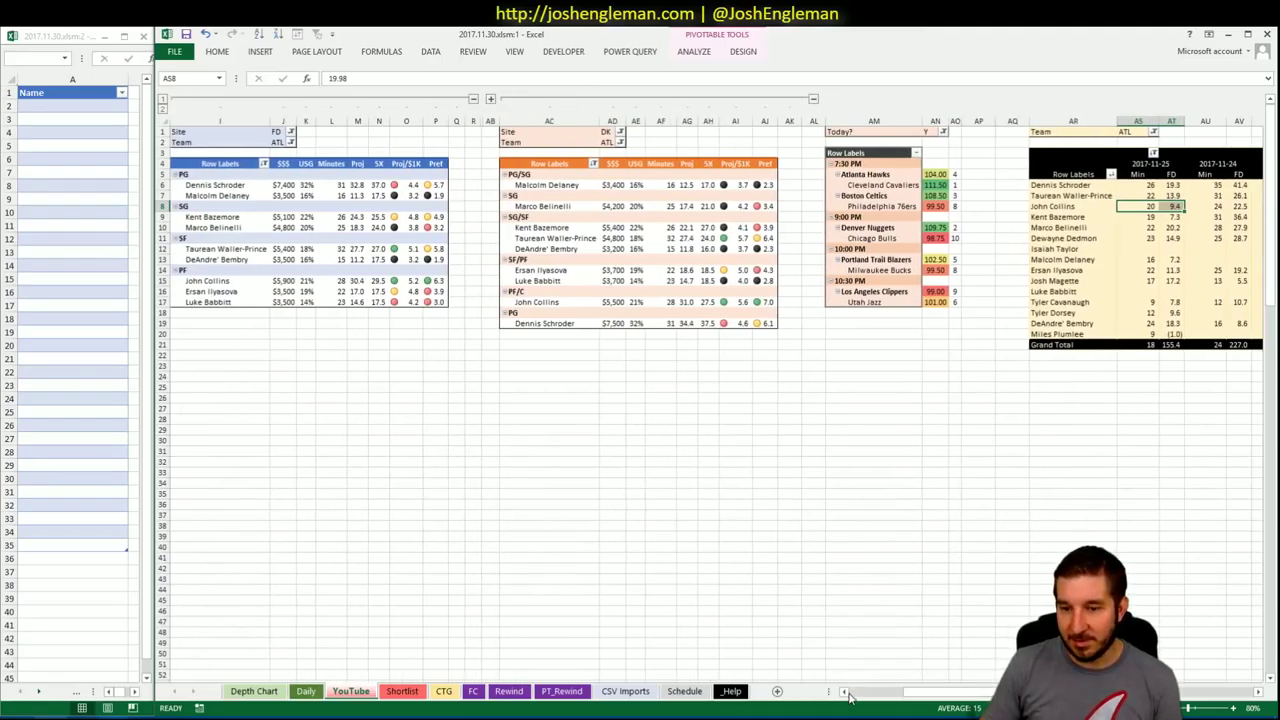
{"action": "left_click", "coordinate": [844, 691]}
{"action": "left_click", "coordinate": [98, 126]}
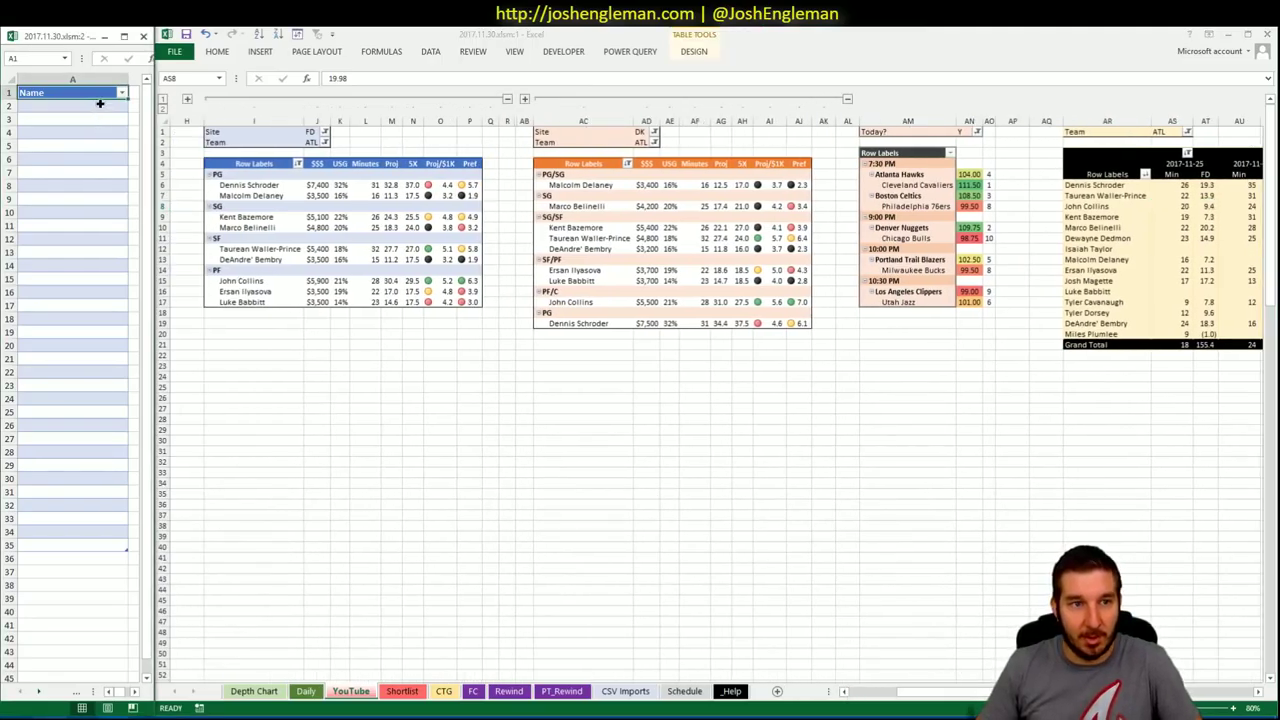
{"action": "left_click", "coordinate": [100, 106]}
{"action": "type", "text": "John Co"}
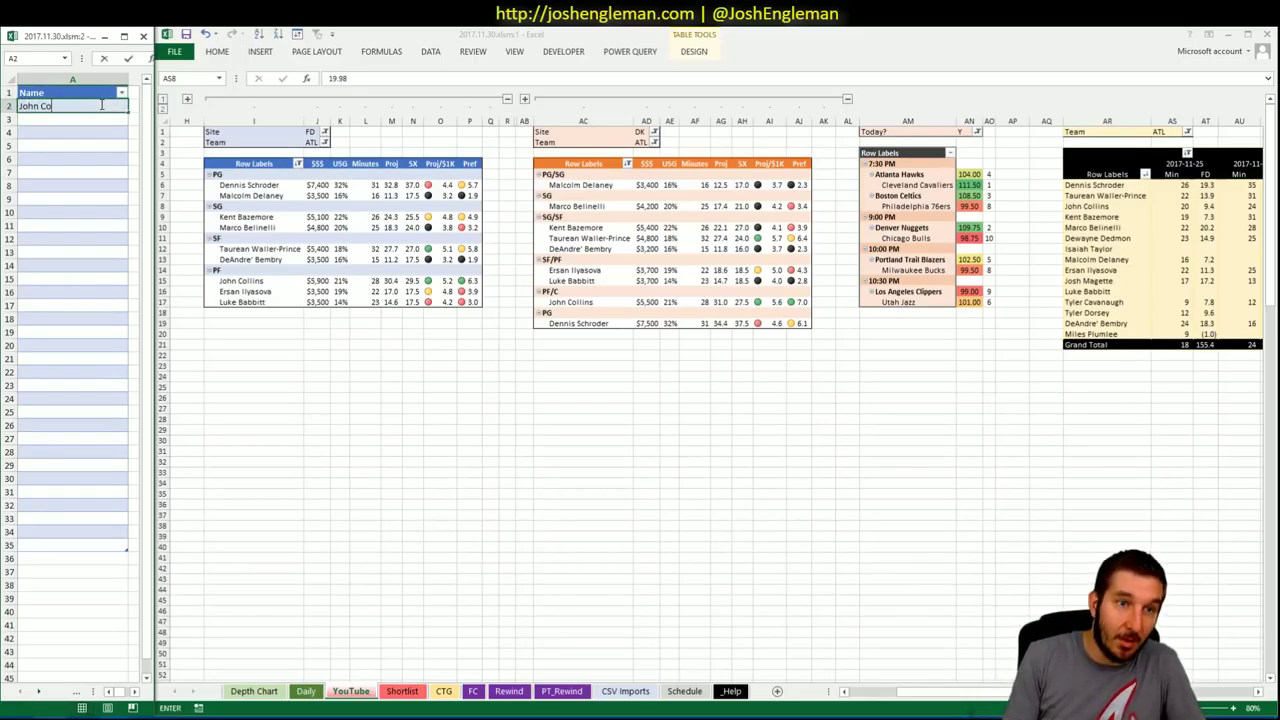
{"action": "type", "text": "llins"}
{"action": "key", "text": "Return"}
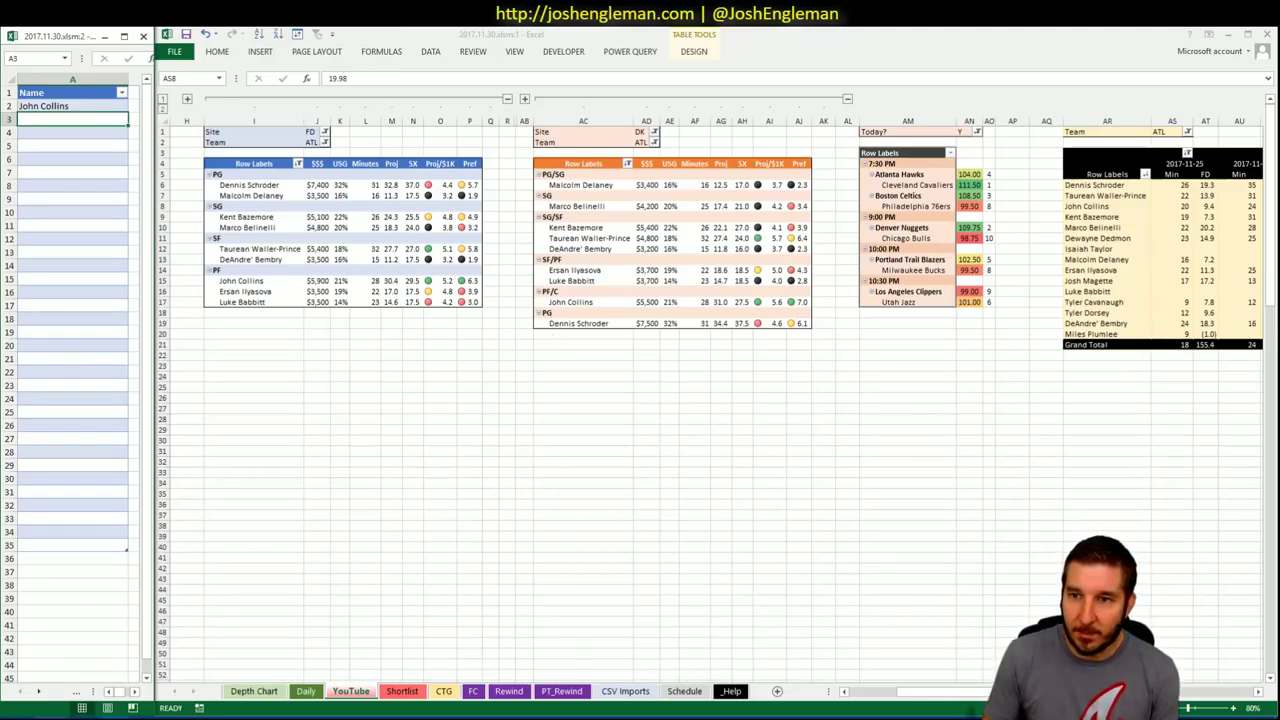
Refresh the Atlanta game log pivot table with minutes and FD points by date on the YouTube sheet
{"action": "scroll", "coordinate": [700, 400], "scroll_direction": "right", "scroll_amount": 5}
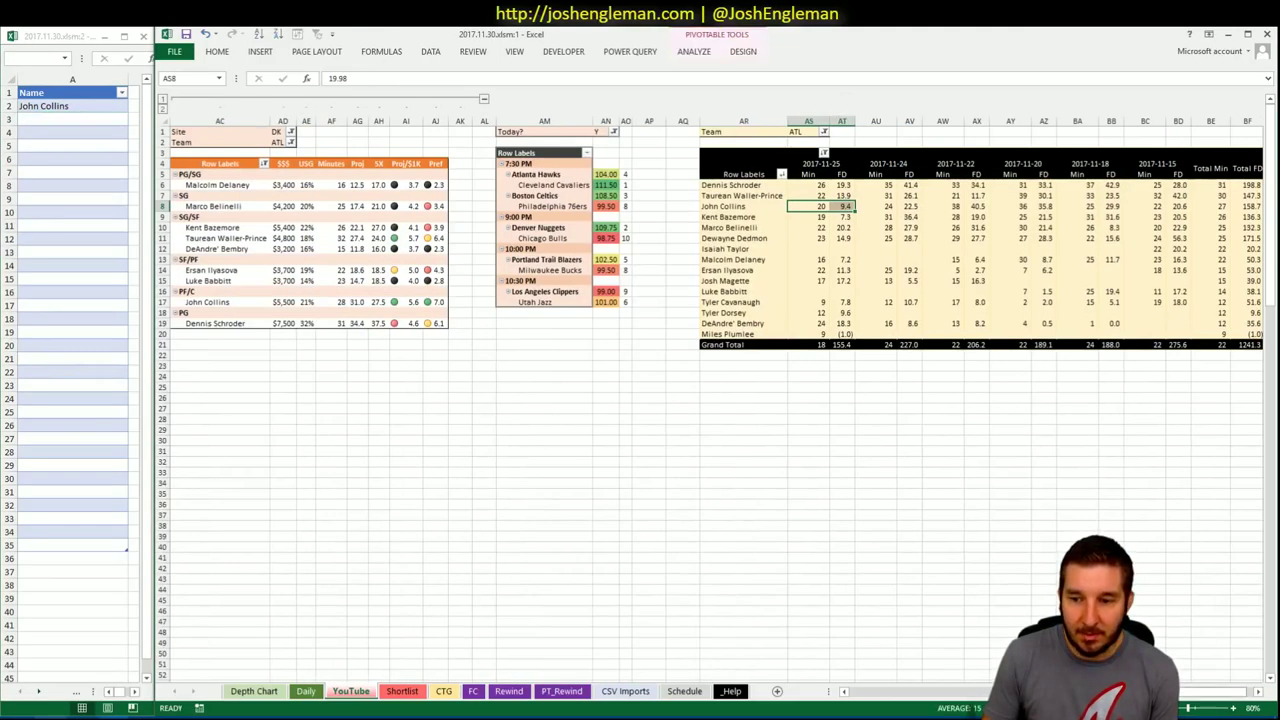
{"action": "scroll", "coordinate": [878, 677], "scroll_direction": "left", "scroll_amount": 5}
{"action": "scroll", "coordinate": [879, 677], "scroll_direction": "right", "scroll_amount": 5}
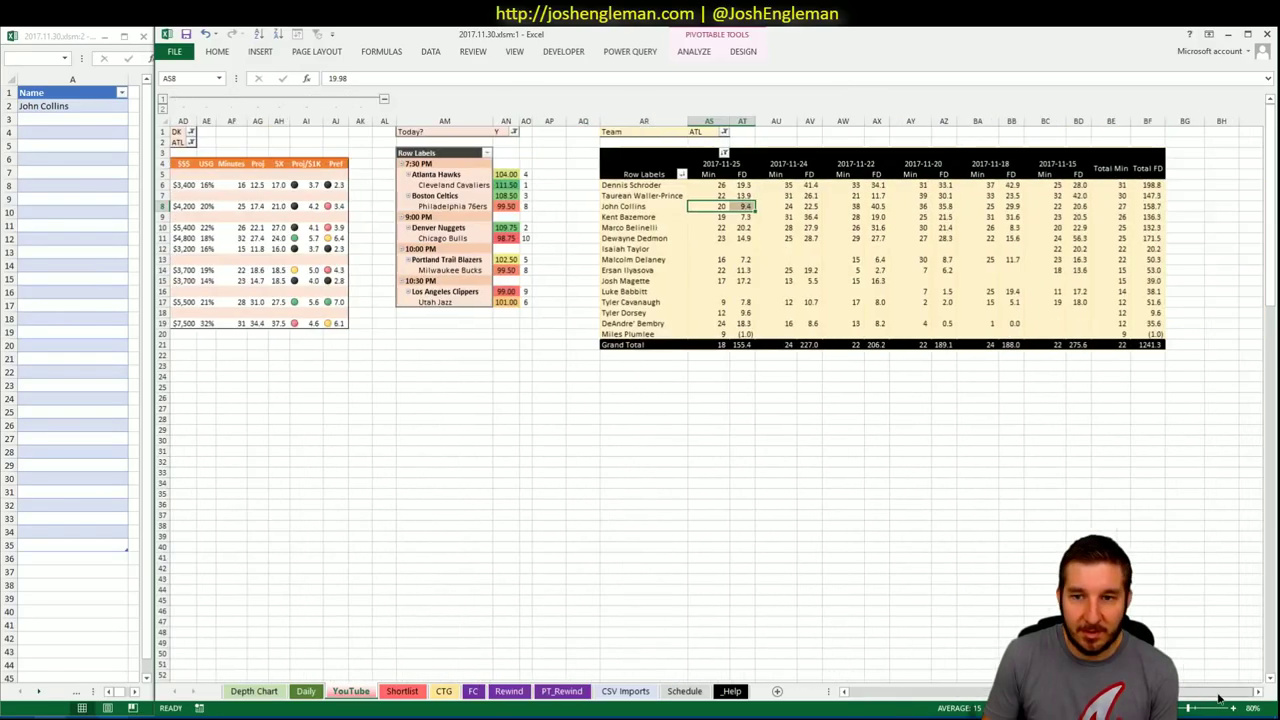
{"action": "left_click", "coordinate": [1034, 587]}
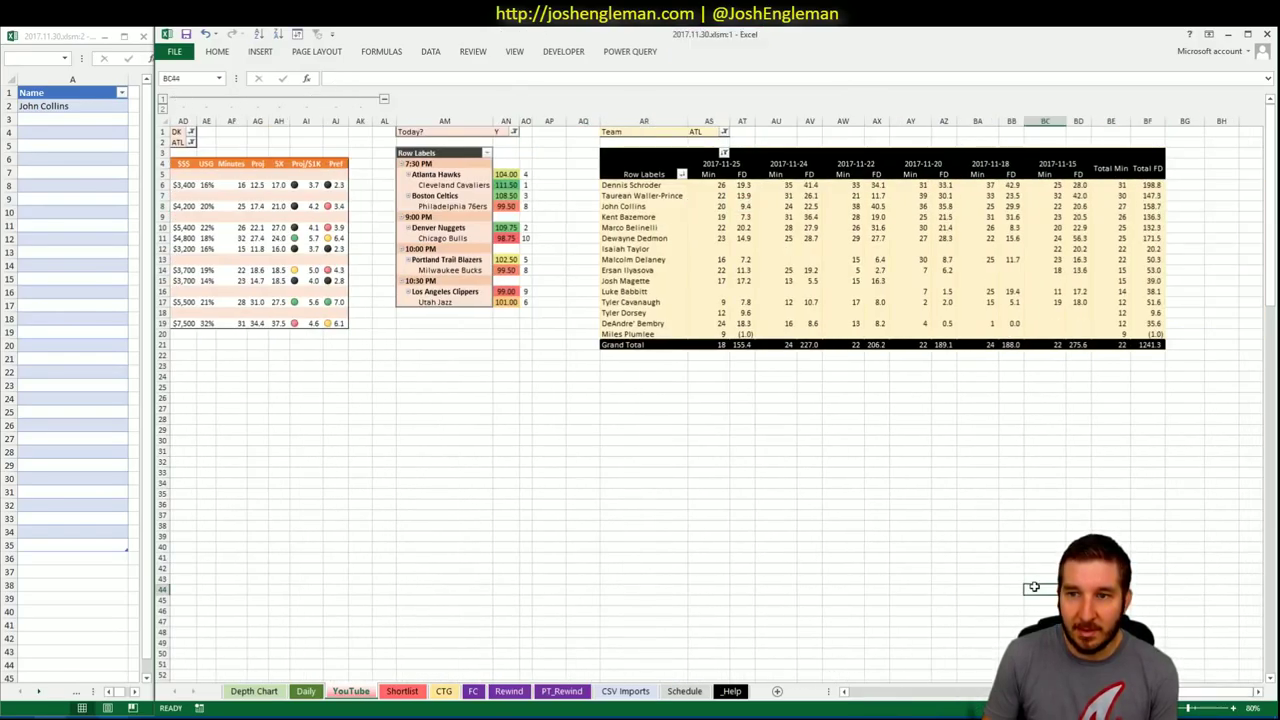
{"action": "right_click", "coordinate": [838, 262]}
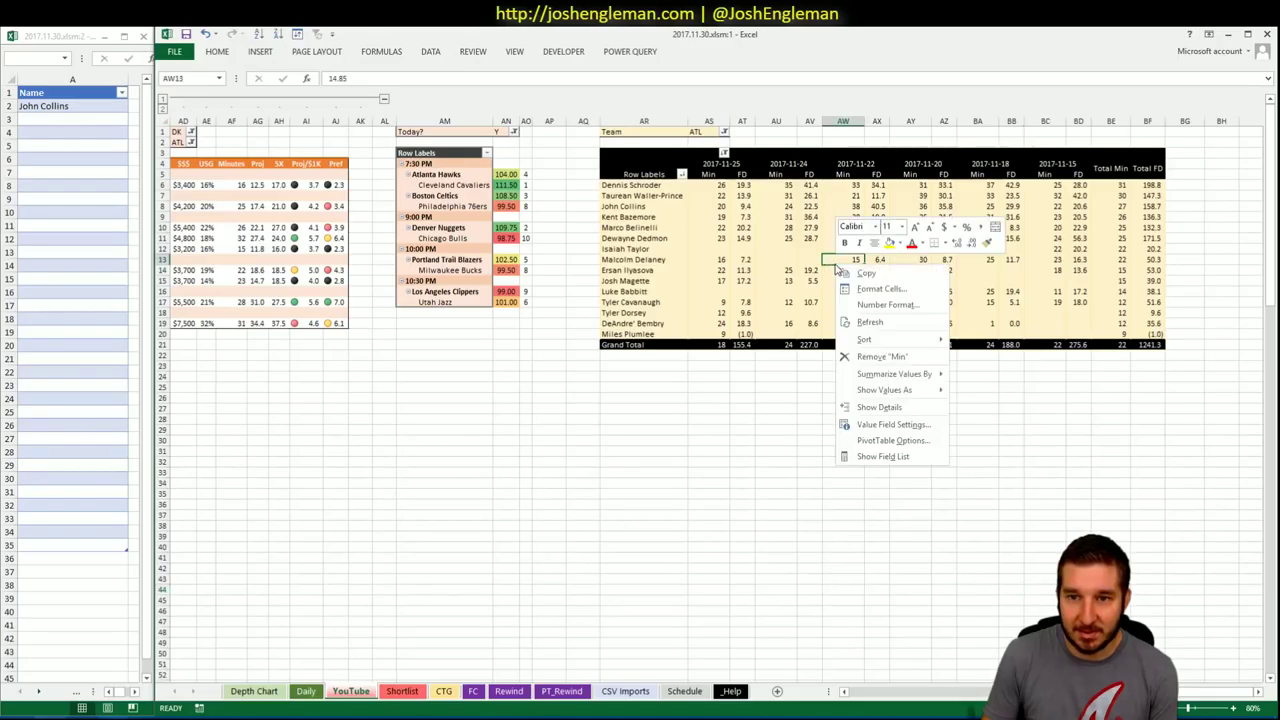
{"action": "left_click", "coordinate": [883, 323]}
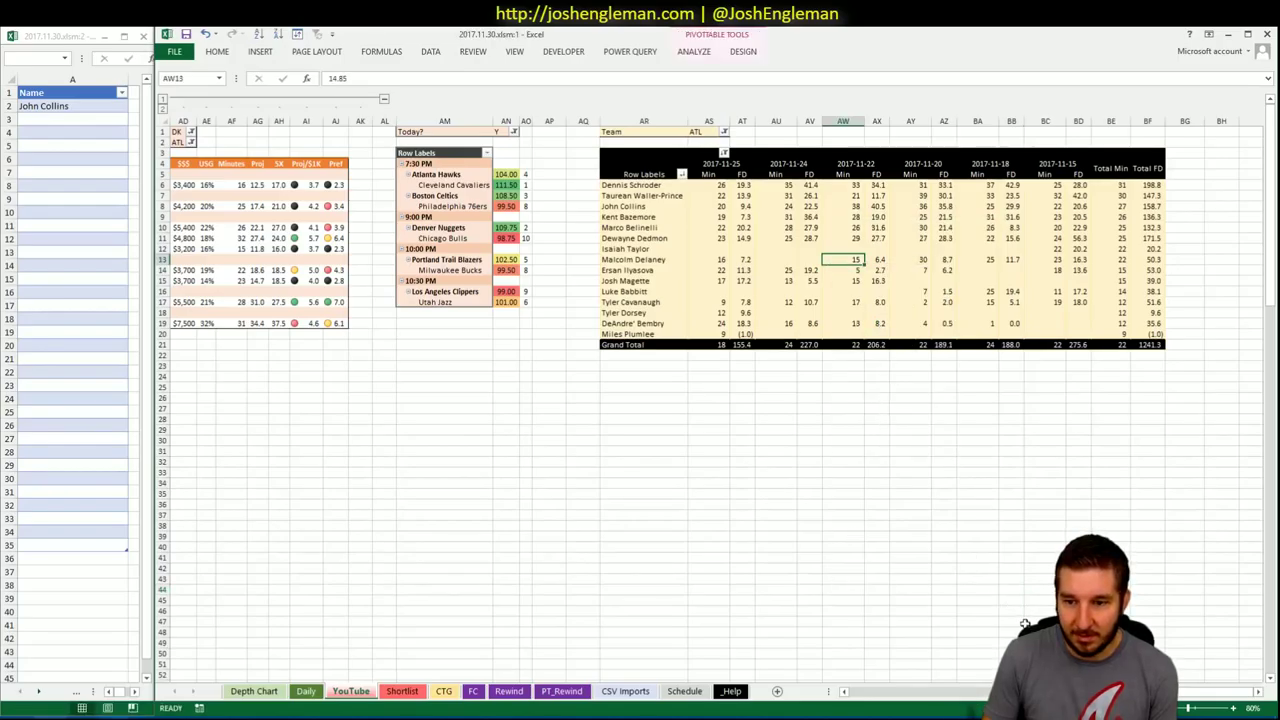
On the CTG sheet, set the opponent to CLE
{"action": "scroll", "coordinate": [913, 668], "scroll_direction": "left", "scroll_amount": 5}
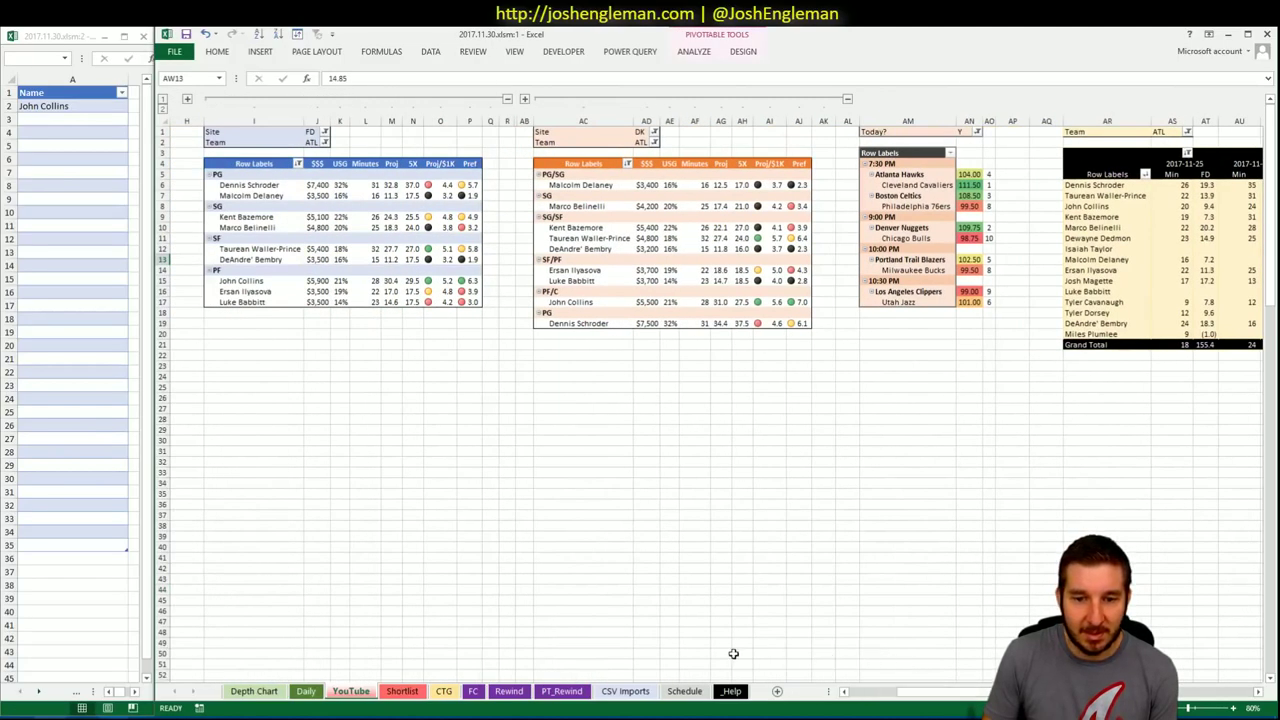
{"action": "left_click", "coordinate": [444, 691]}
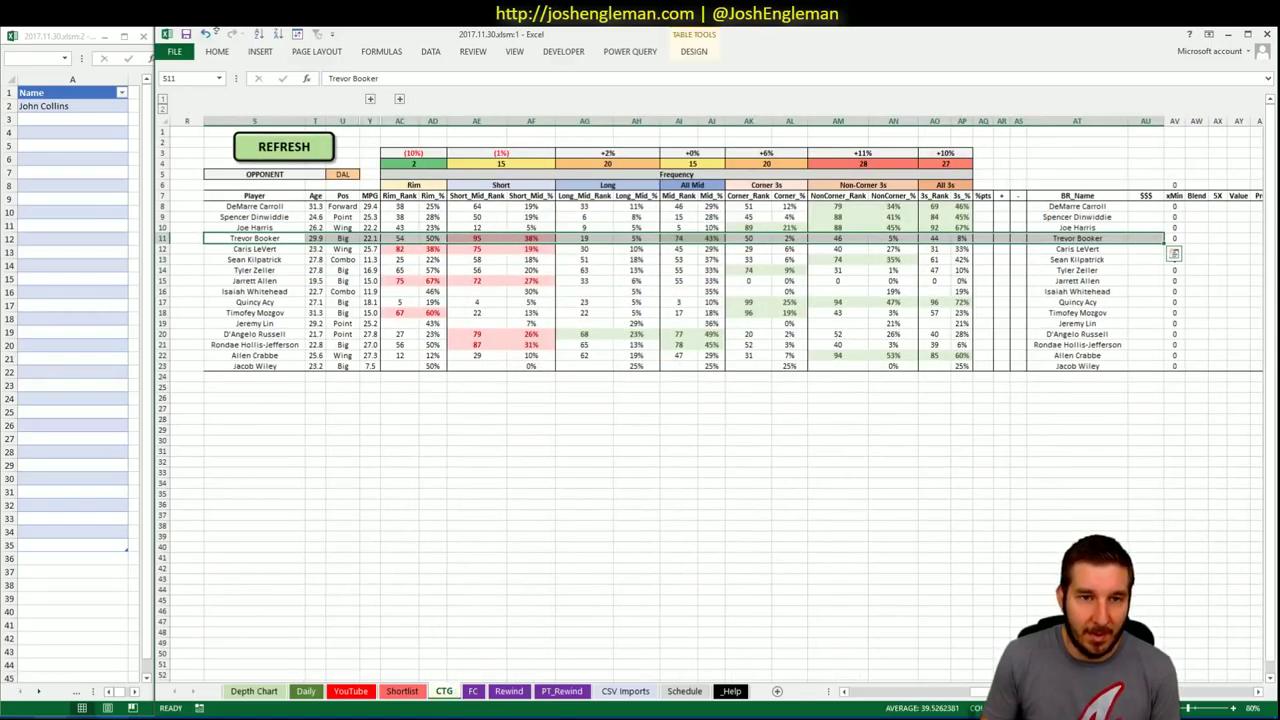
{"action": "left_click", "coordinate": [338, 175]}
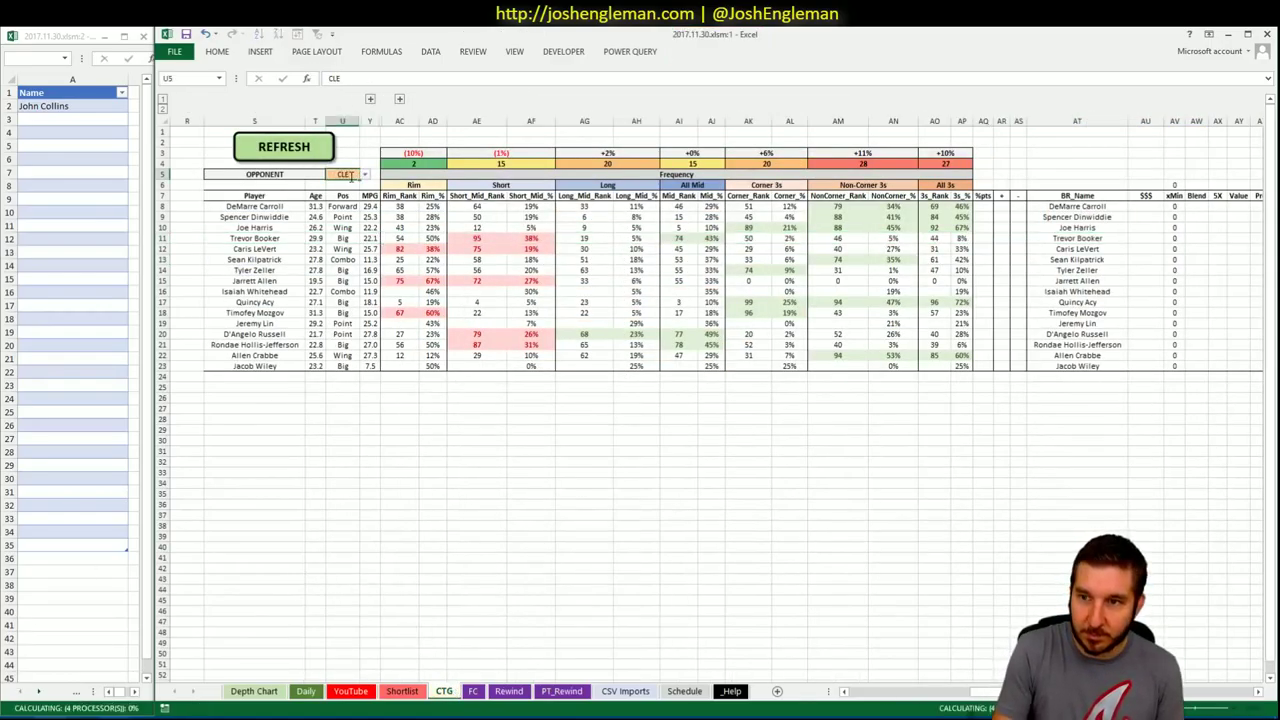
Switch to Chrome, search Cleaning the Glass for "atl", and open the Atlanta Hawks page at its Shooting: Frequency table
{"action": "left_click", "coordinate": [82, 708]}
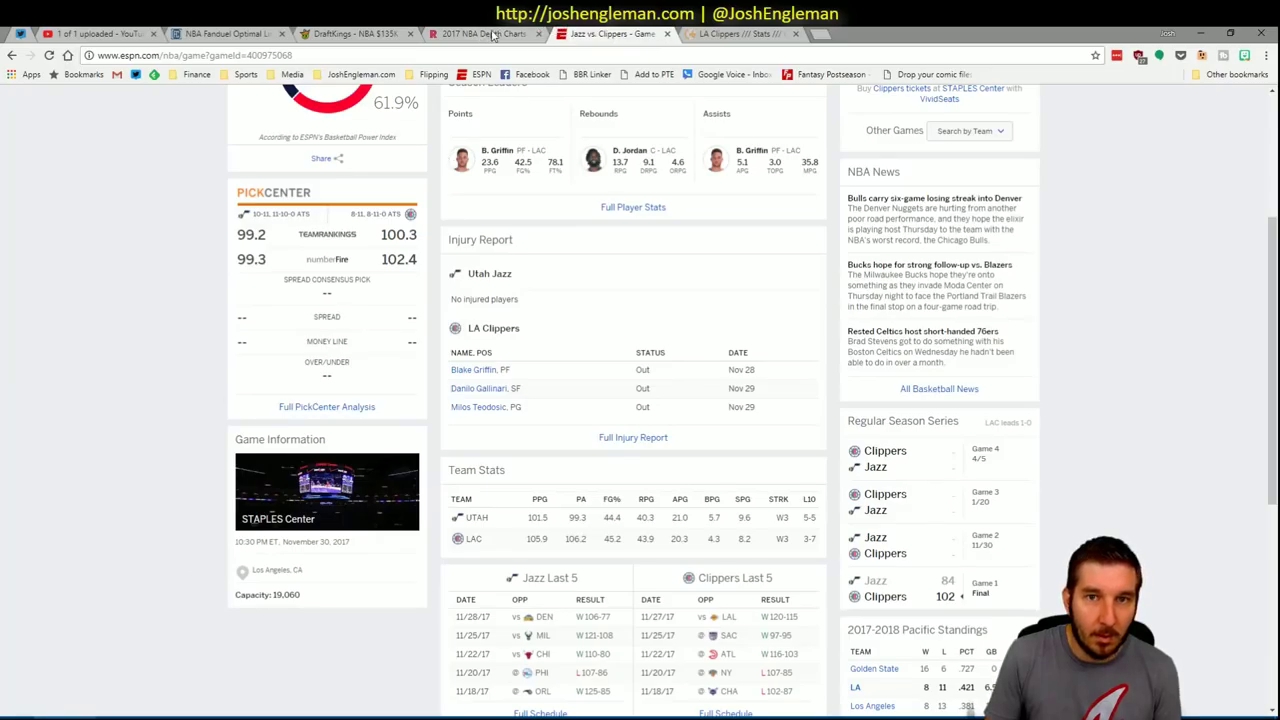
{"action": "left_click", "coordinate": [743, 34]}
{"action": "left_click", "coordinate": [321, 139]}
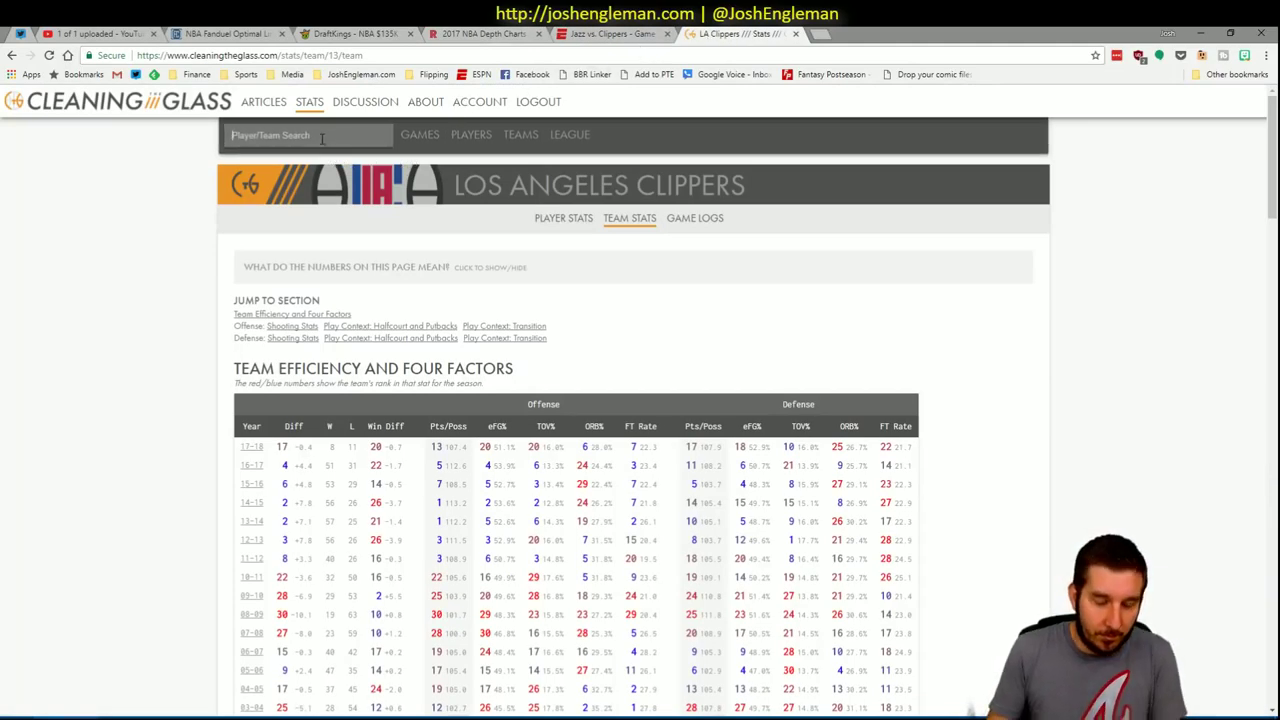
{"action": "type", "text": "atl"}
{"action": "left_click", "coordinate": [357, 160]}
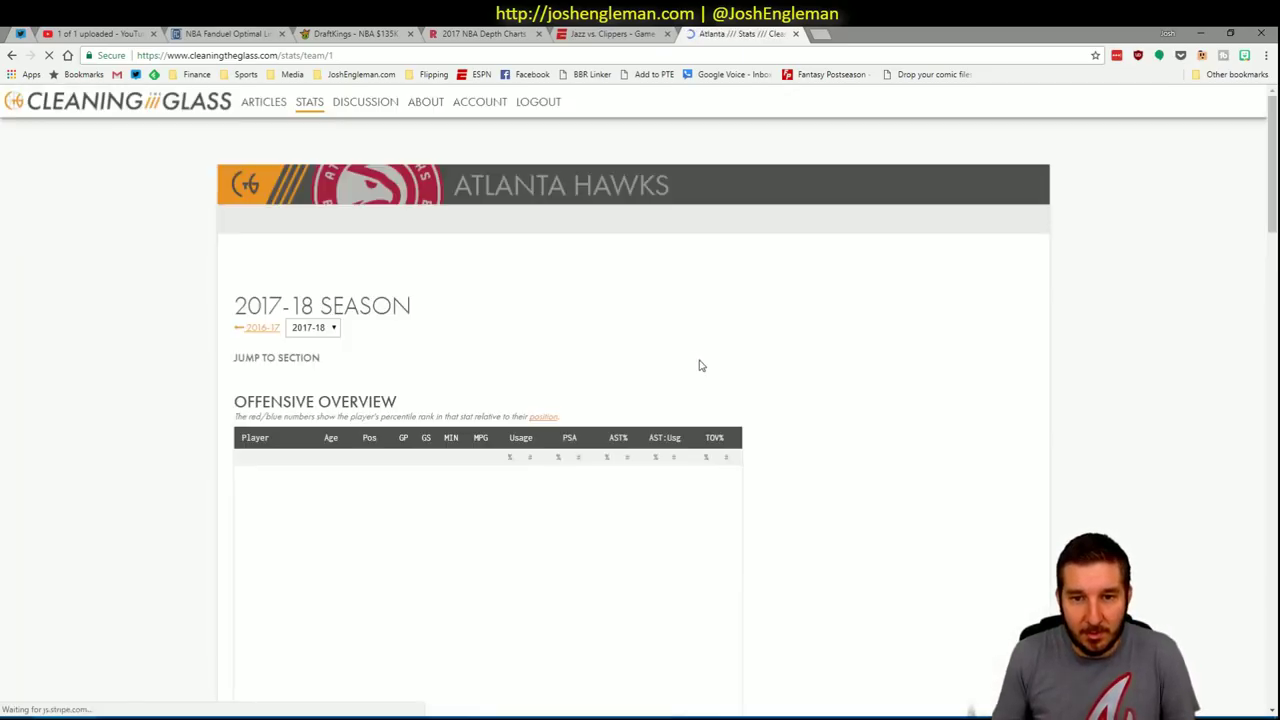
{"action": "scroll", "coordinate": [750, 330], "scroll_direction": "down", "scroll_amount": 15}
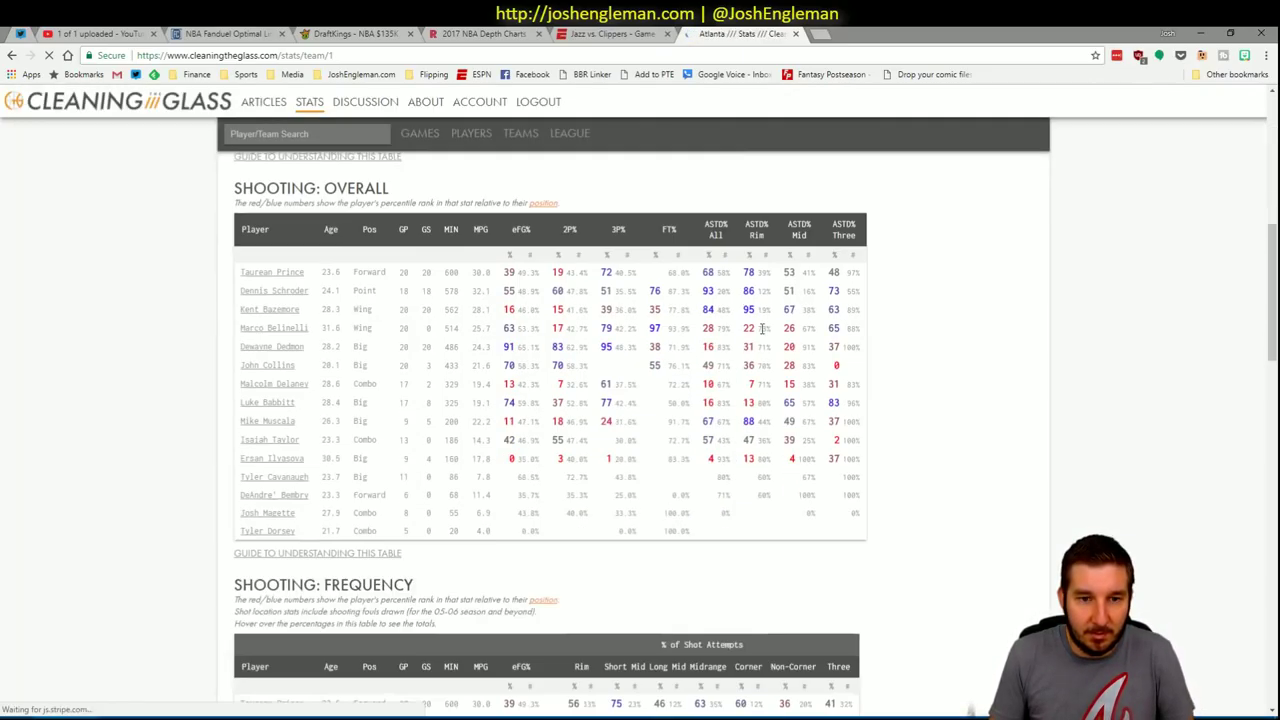
{"action": "scroll", "coordinate": [762, 334], "scroll_direction": "down", "scroll_amount": 1}
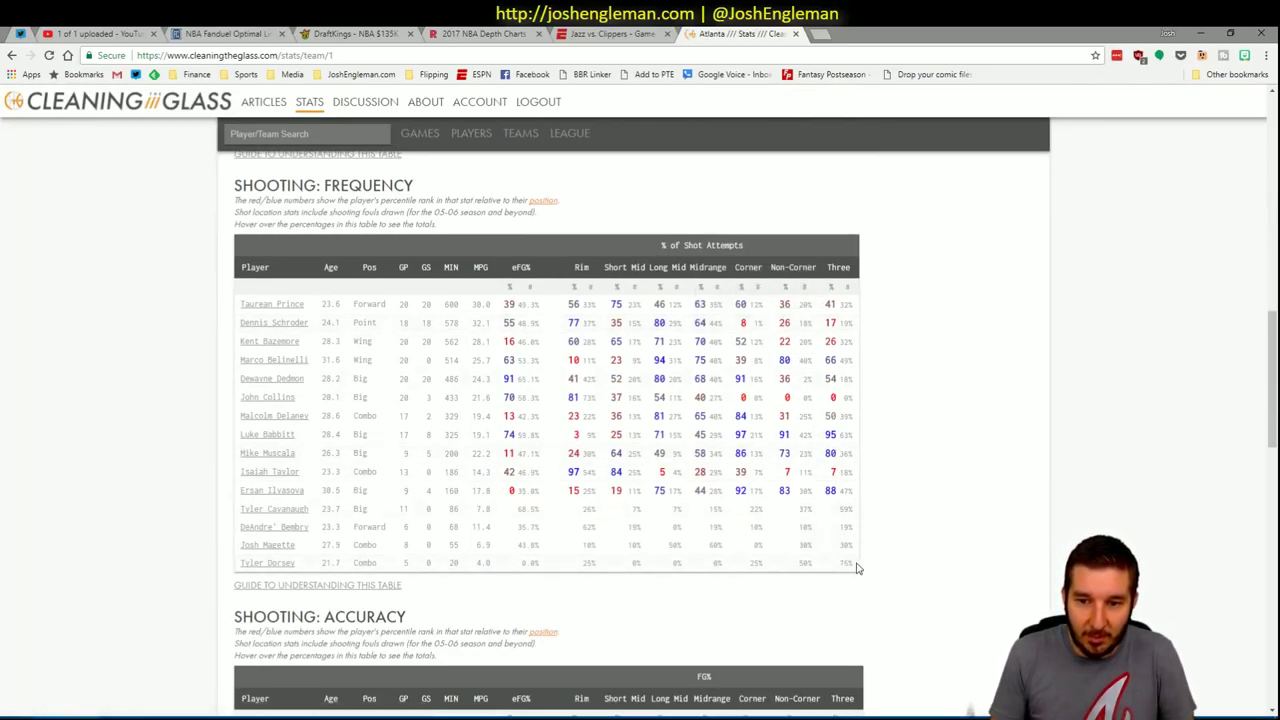
Try to copy the Hawks' Shooting: Frequency table and load it into the CTG sheet in Excel with its refresh
{"action": "mouse_move", "coordinate": [851, 563]}
{"action": "left_click_drag", "start_coordinate": [800, 545], "coordinate": [230, 313]}
{"action": "key", "text": "ctrl+c"}
{"action": "key", "text": "alt+Tab"}
{"action": "left_click", "coordinate": [315, 146]}
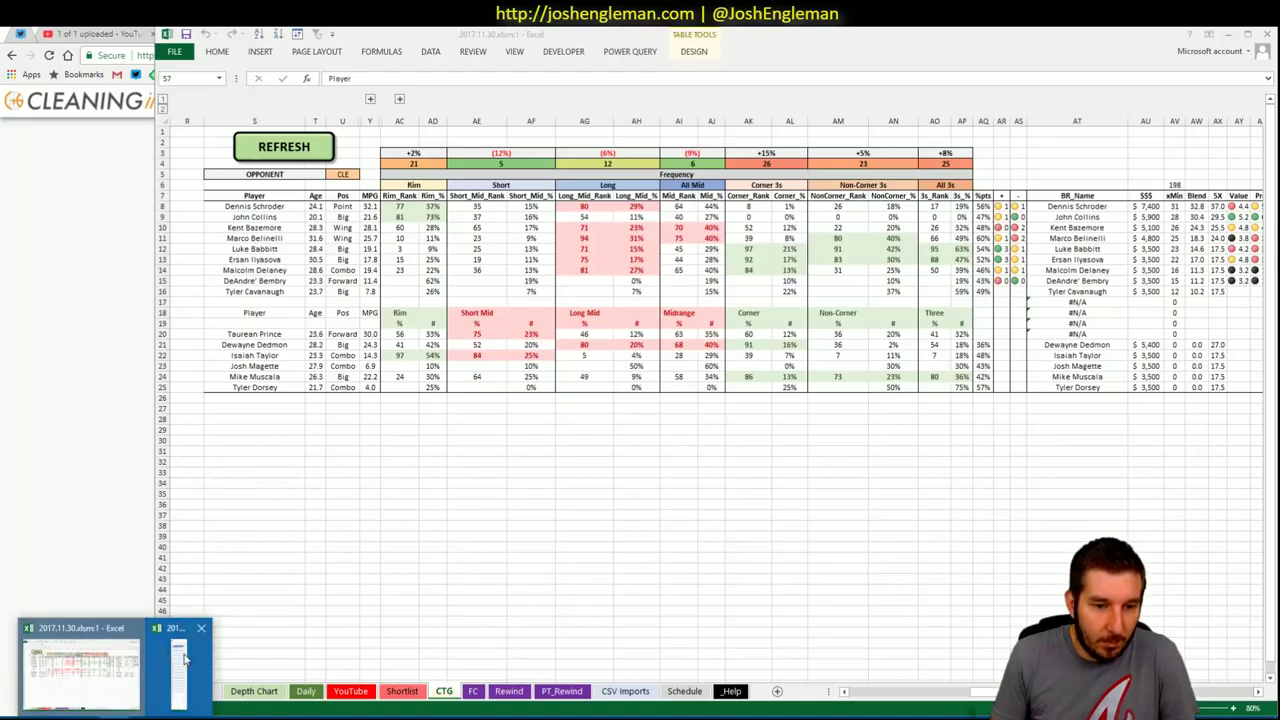
{"action": "key", "text": "alt+Tab"}
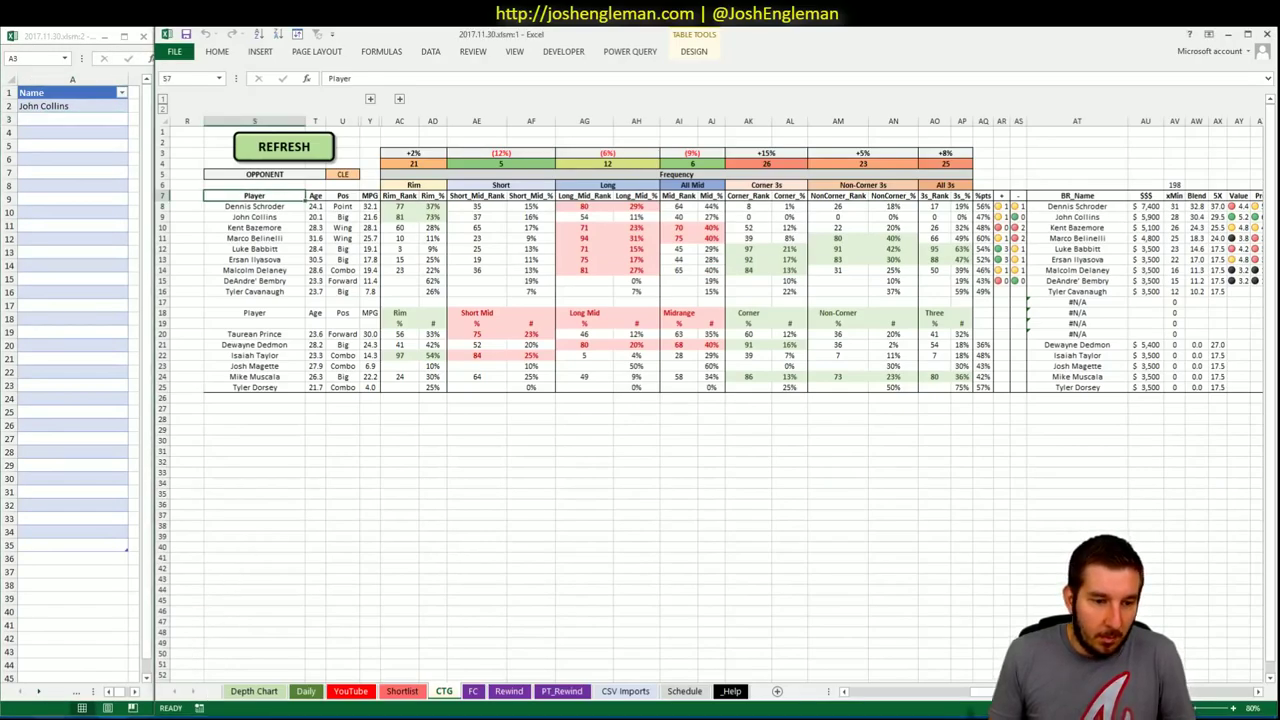
Copy only the player rows from Taurean Prince to Tyler Dorsey in the Shooting: Frequency table and refresh Excel's CTG sheet with them
{"action": "key", "text": "alt+Tab"}
{"action": "left_click", "coordinate": [855, 561]}
{"action": "mouse_move", "coordinate": [851, 565]}
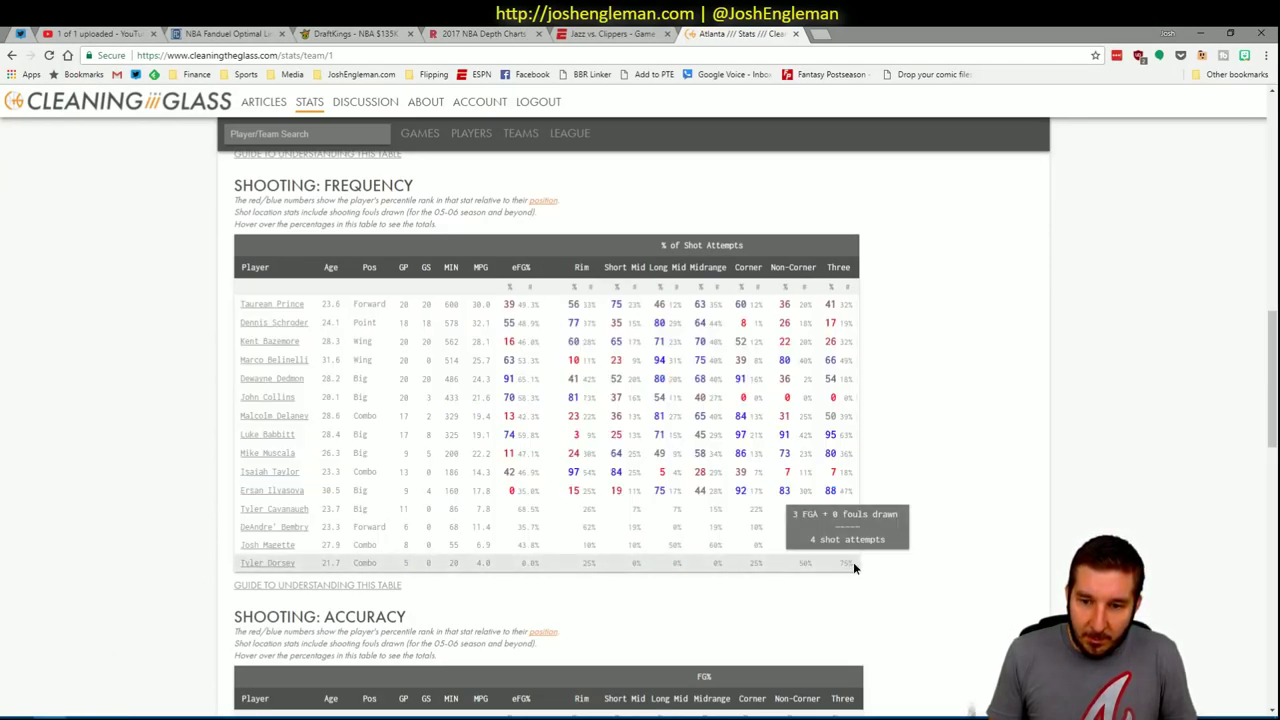
{"action": "left_click_drag", "start_coordinate": [853, 562], "coordinate": [241, 313]}
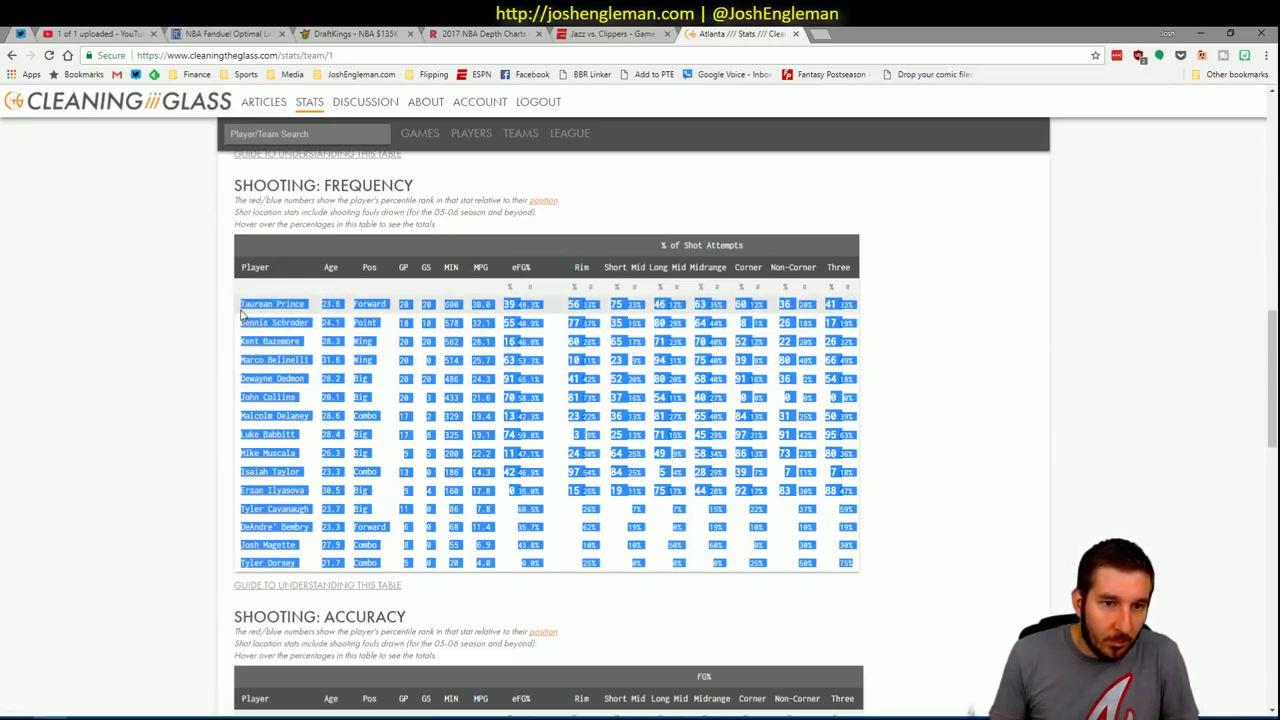
{"action": "key", "text": "alt+Tab"}
{"action": "left_click", "coordinate": [283, 146]}
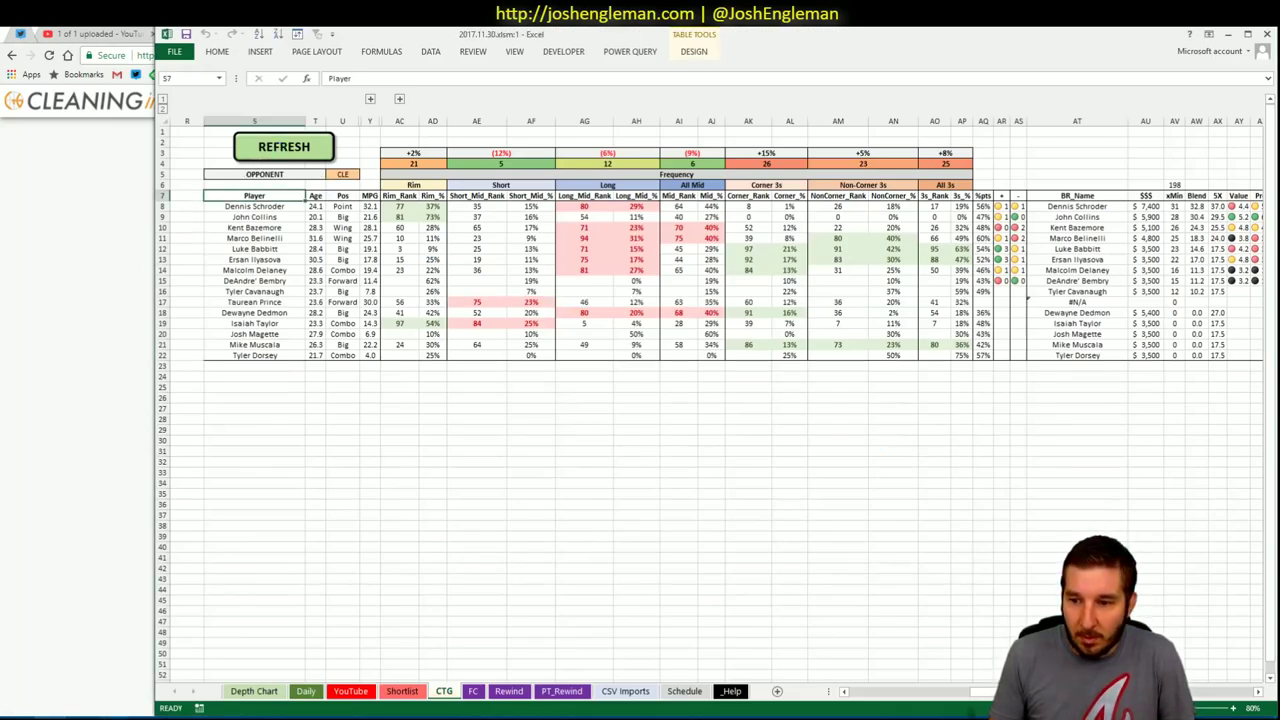
Try to copy the name Taurean Prince from the CTG sheet into CTG_Name for Taurean Waller-Prince on the _Help sheet, and undo the paste
{"action": "scroll", "coordinate": [715, 400], "scroll_direction": "right", "scroll_amount": 3}
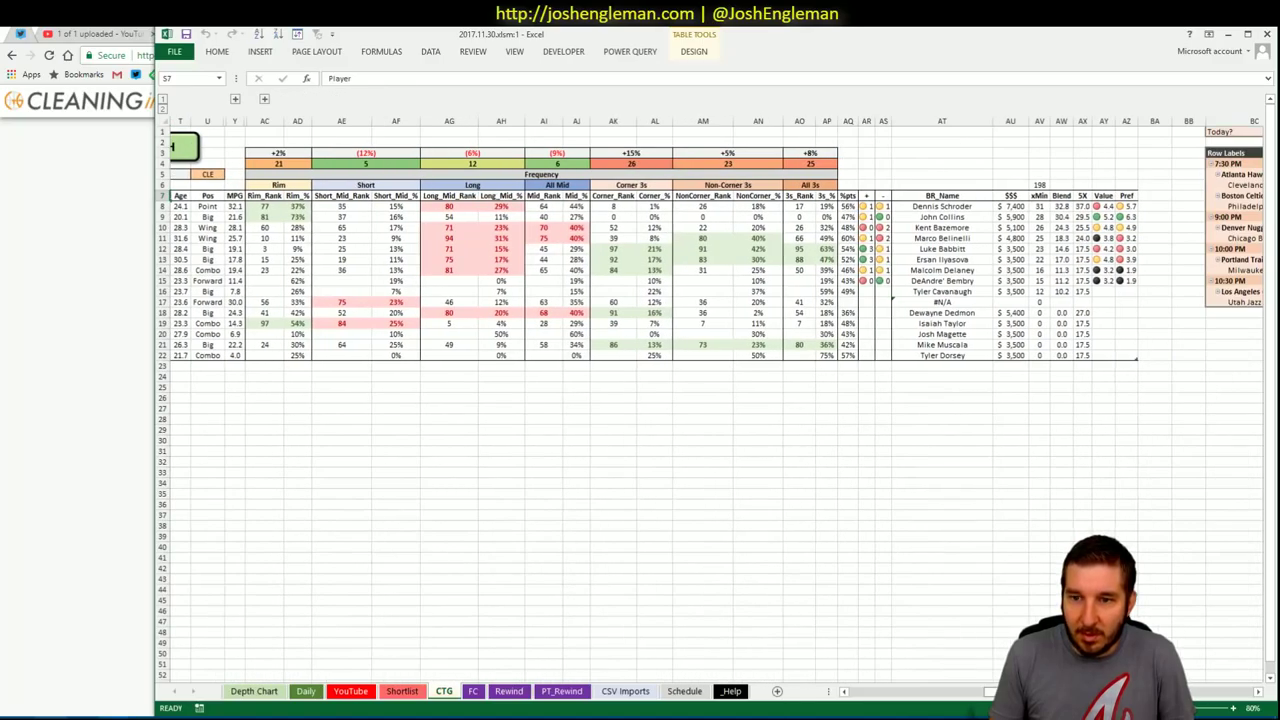
{"action": "scroll", "coordinate": [715, 400], "scroll_direction": "left", "scroll_amount": 2}
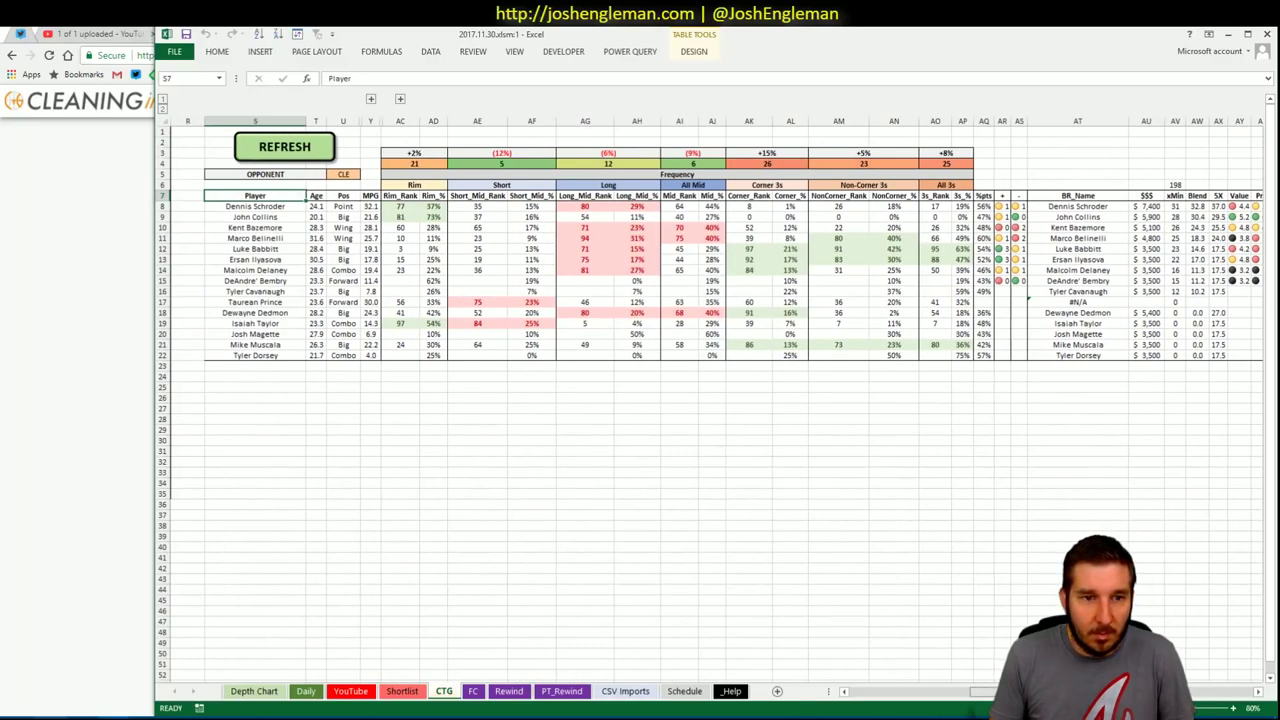
{"action": "scroll", "coordinate": [715, 400], "scroll_direction": "right", "scroll_amount": 1}
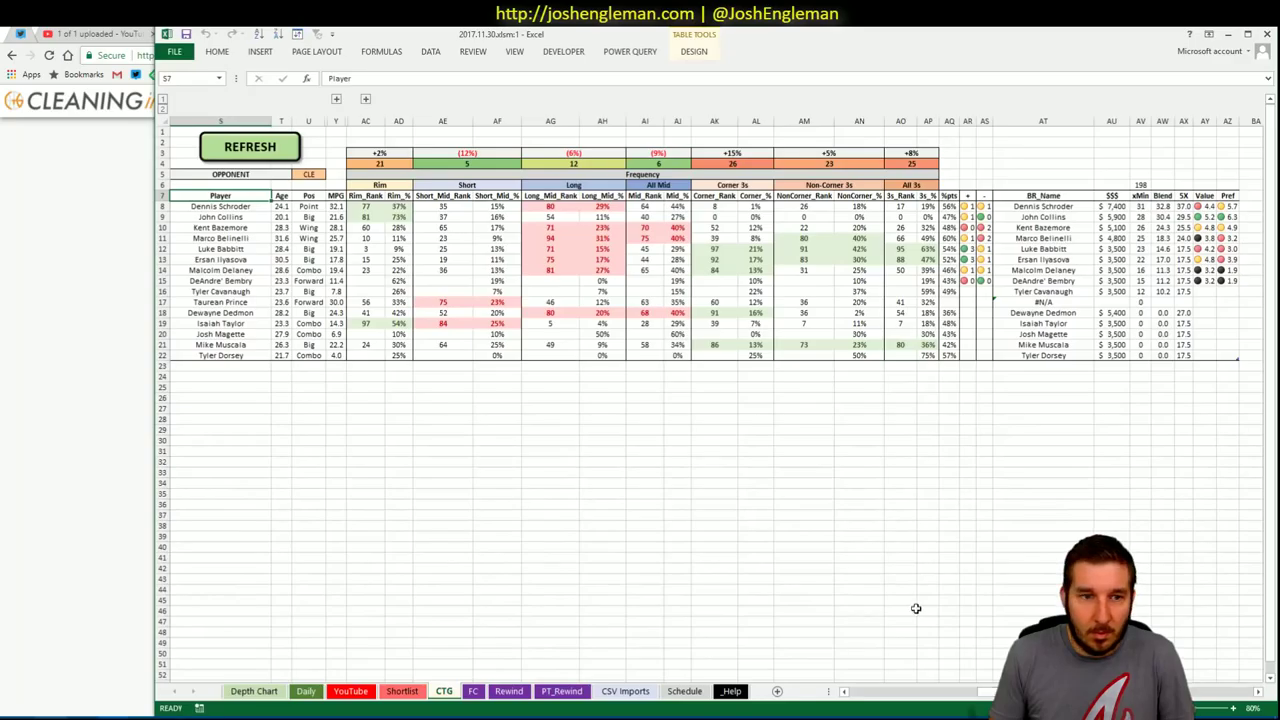
{"action": "left_click", "coordinate": [254, 304]}
{"action": "key", "text": "ctrl+c"}
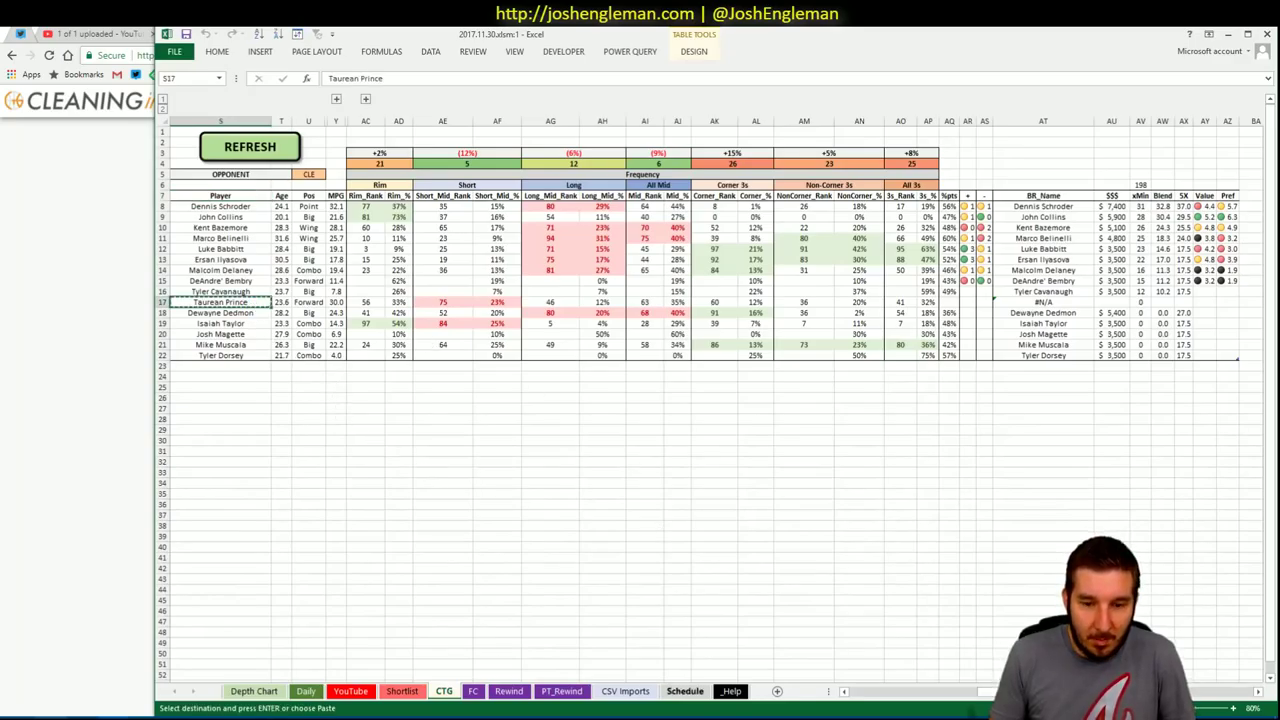
{"action": "left_click", "coordinate": [730, 691]}
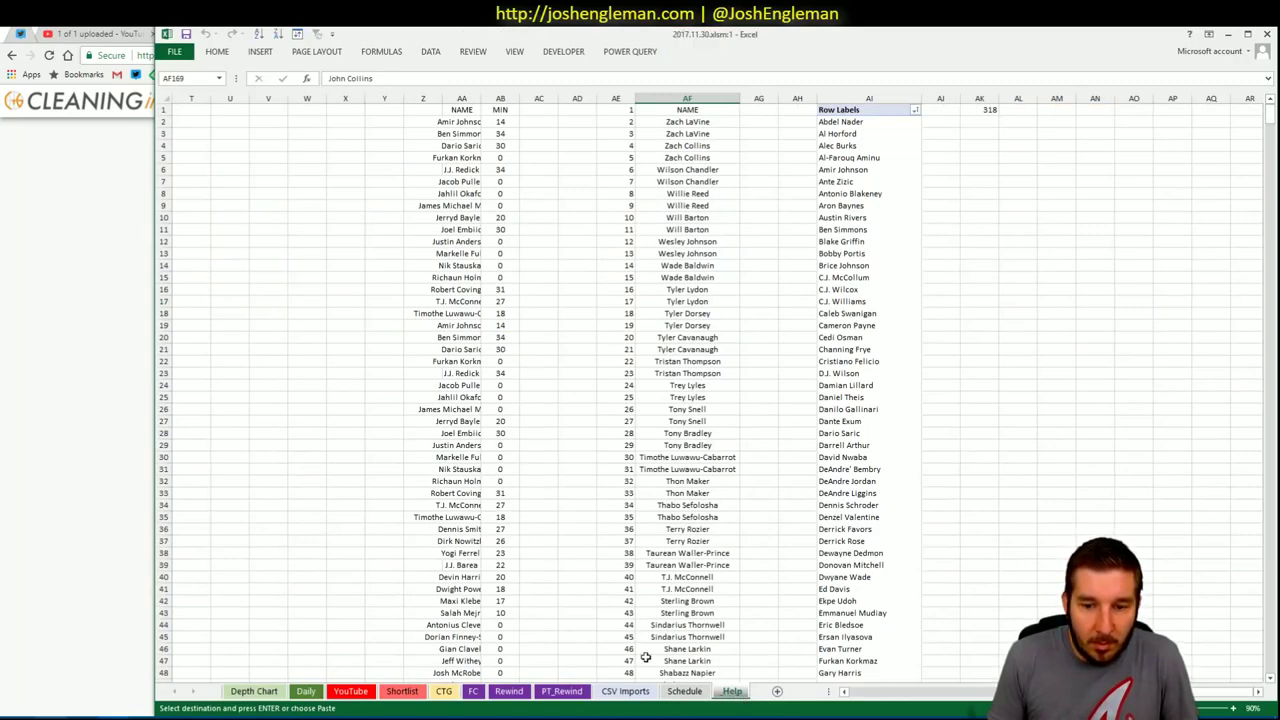
{"action": "left_click", "coordinate": [685, 691]}
{"action": "left_click", "coordinate": [731, 691]}
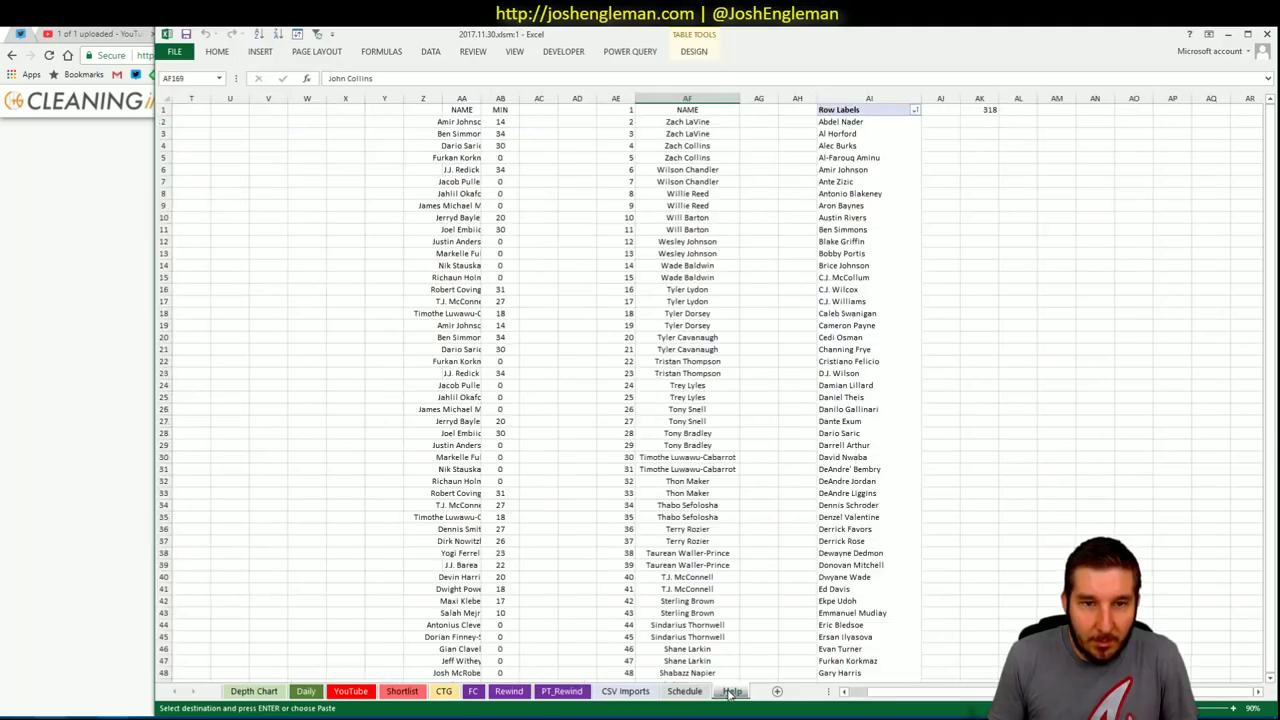
{"action": "key", "text": "ctrl+Home"}
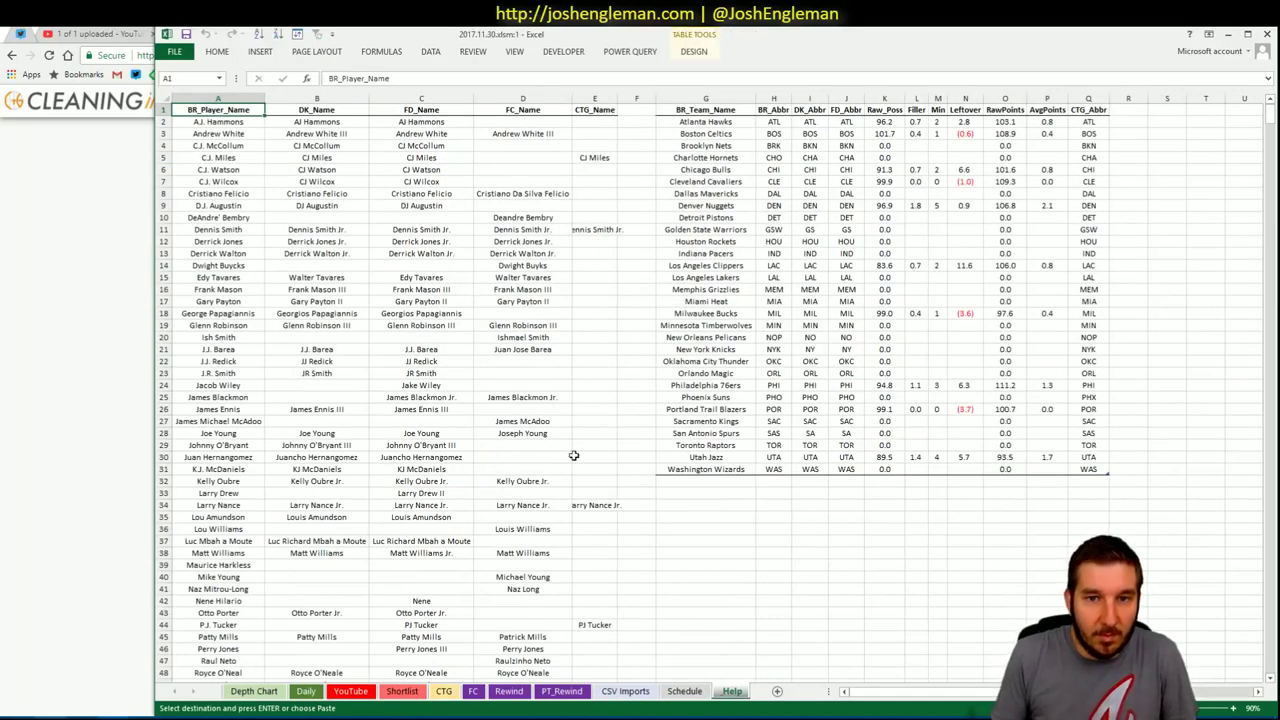
{"action": "scroll", "coordinate": [592, 398], "scroll_direction": "down", "scroll_amount": 7}
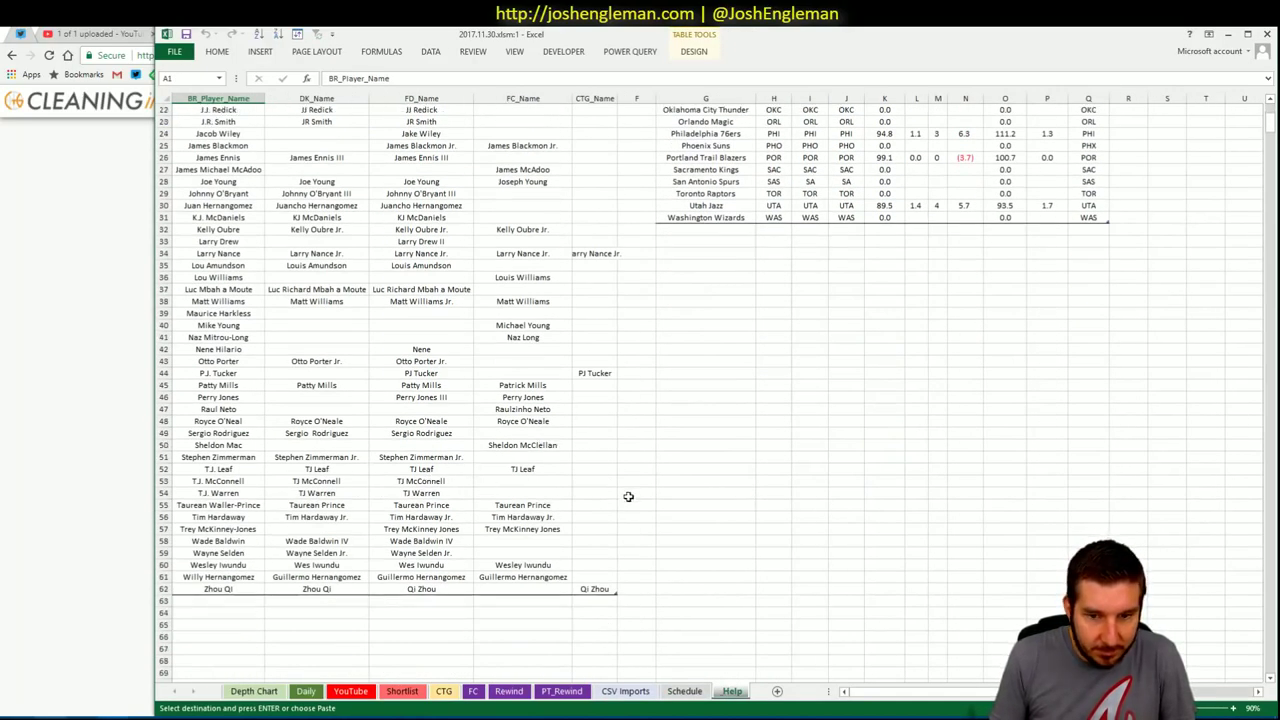
{"action": "left_click", "coordinate": [592, 505]}
{"action": "key", "text": "ctrl+v"}
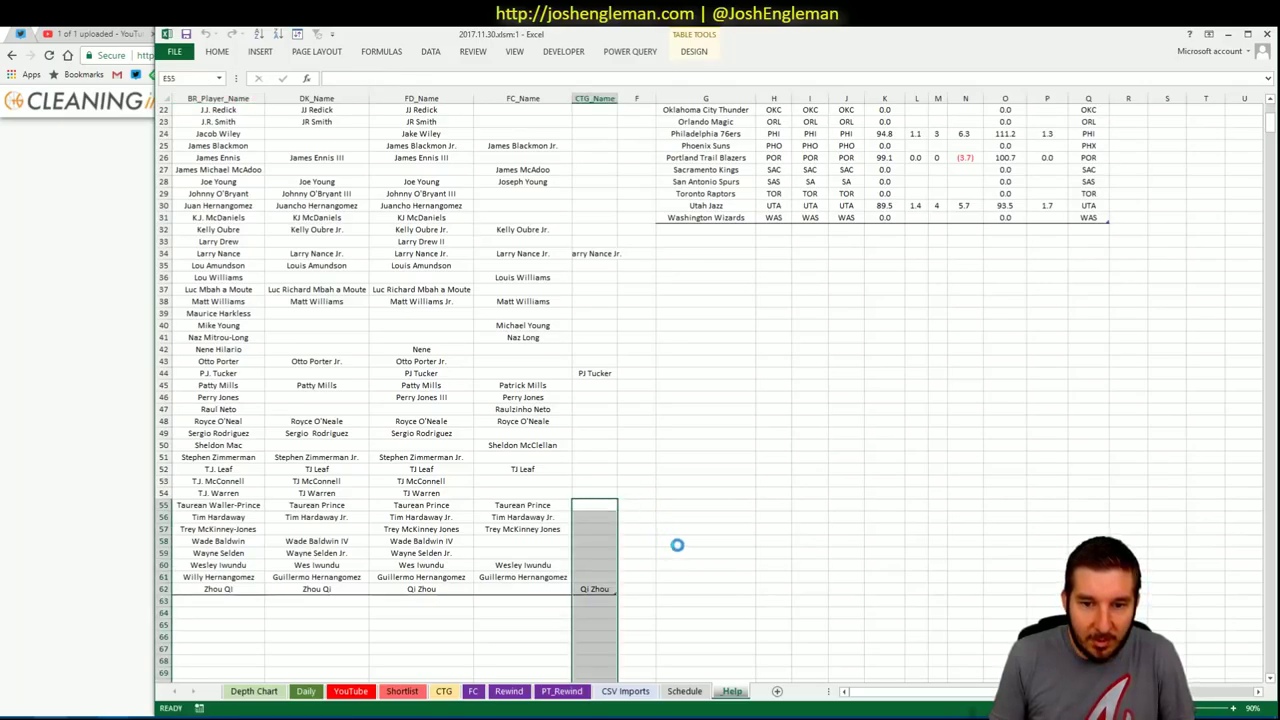
{"action": "key", "text": "ctrl+z"}
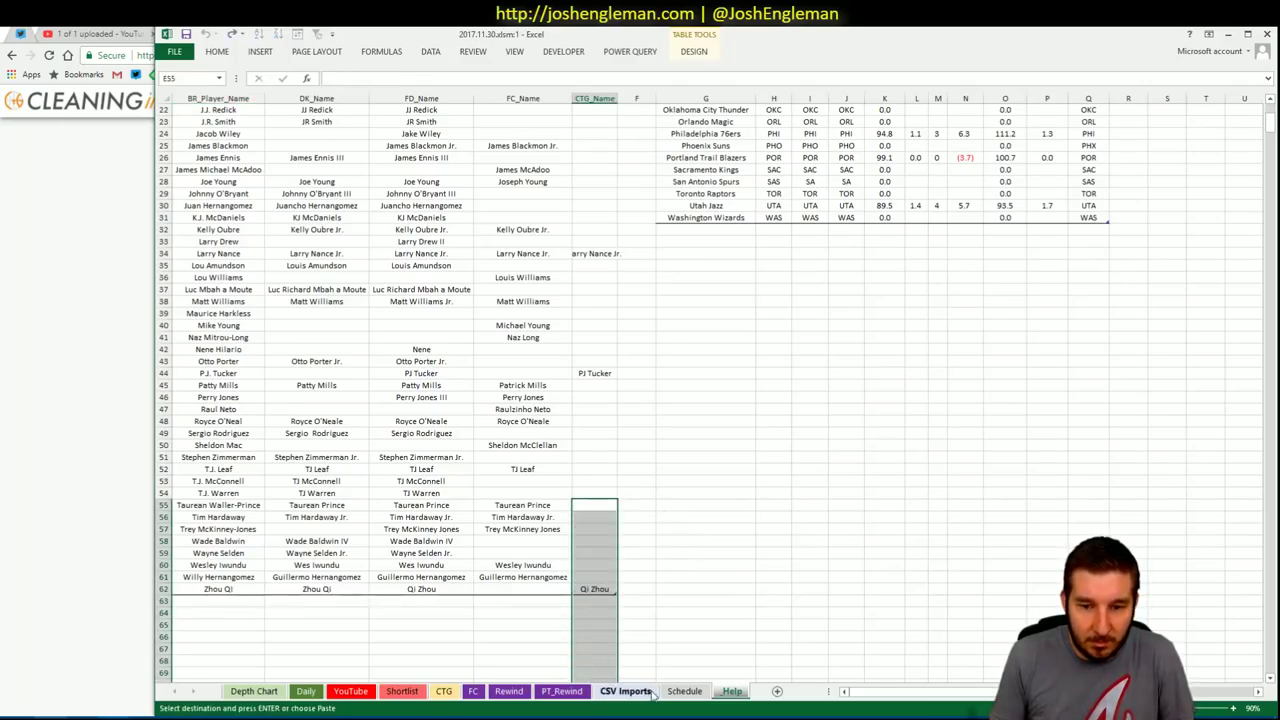
{"action": "left_click", "coordinate": [443, 691]}
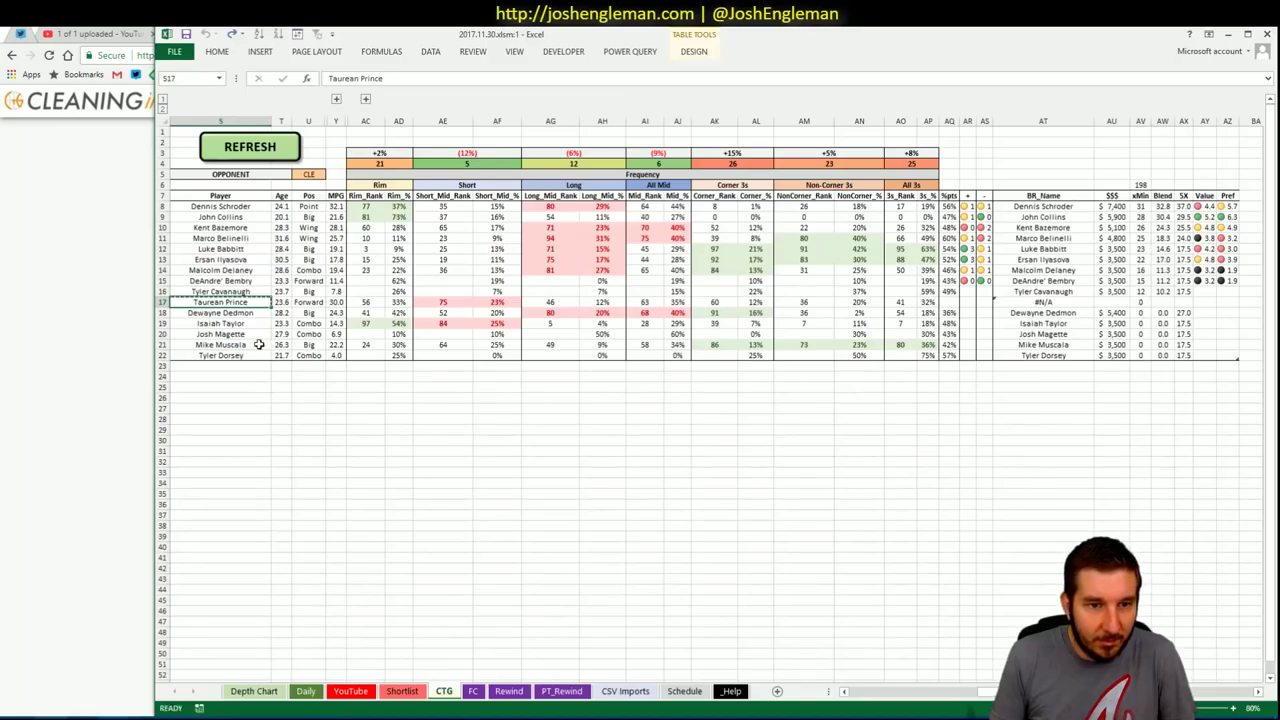
Paste the copied name Taurean Prince into CTG_Name for Taurean Waller-Prince on the _Help sheet and return to the CTG sheet
{"action": "left_click", "coordinate": [731, 691]}
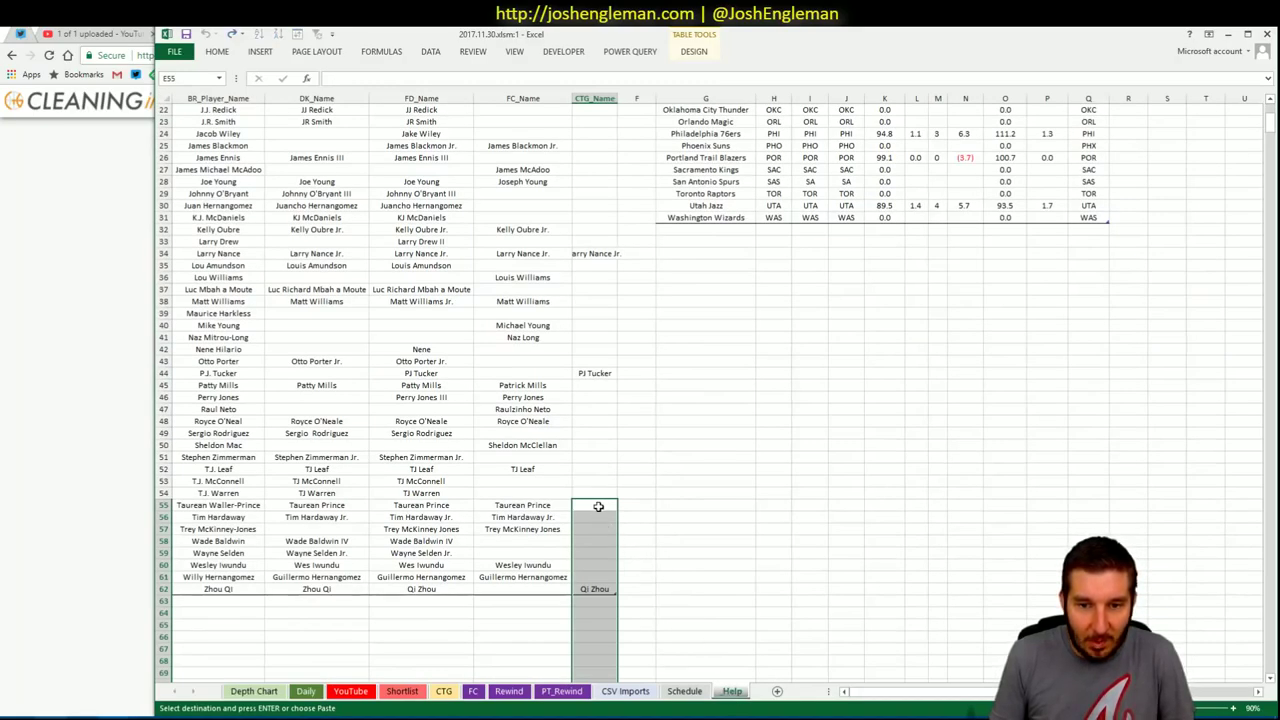
{"action": "left_click", "coordinate": [594, 505]}
{"action": "key", "text": "ctrl+v"}
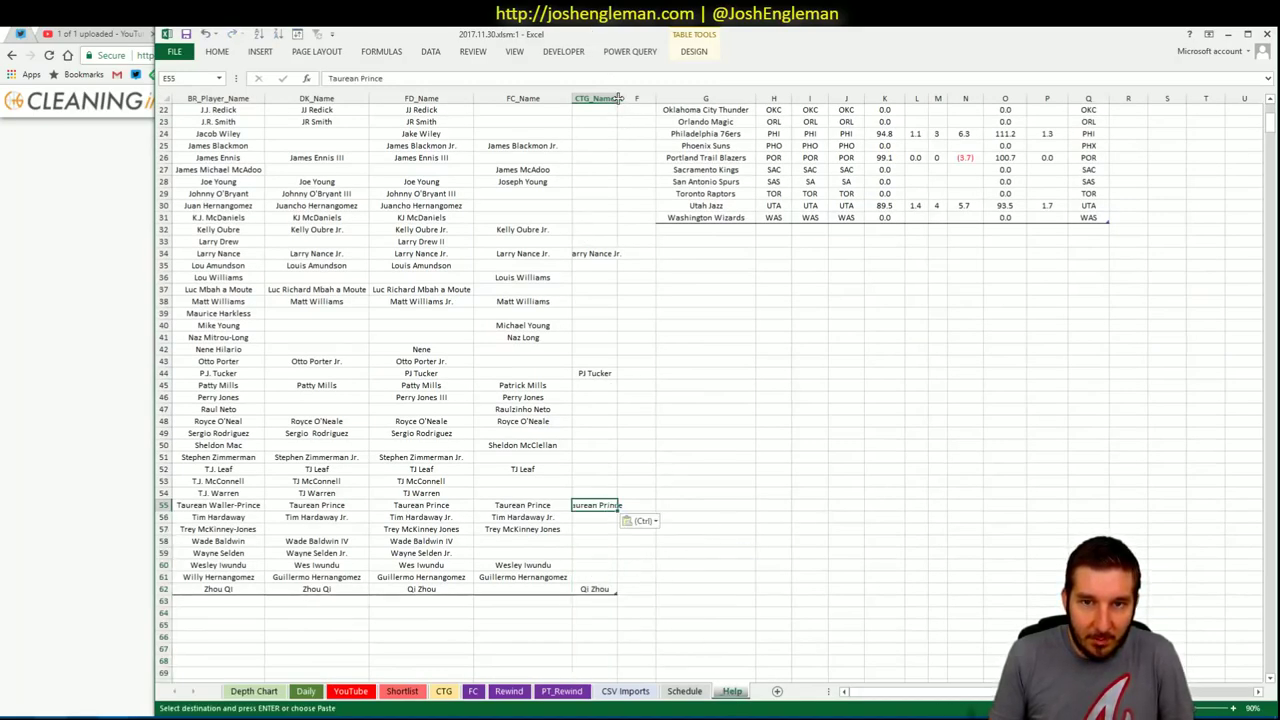
{"action": "left_click", "coordinate": [443, 691]}
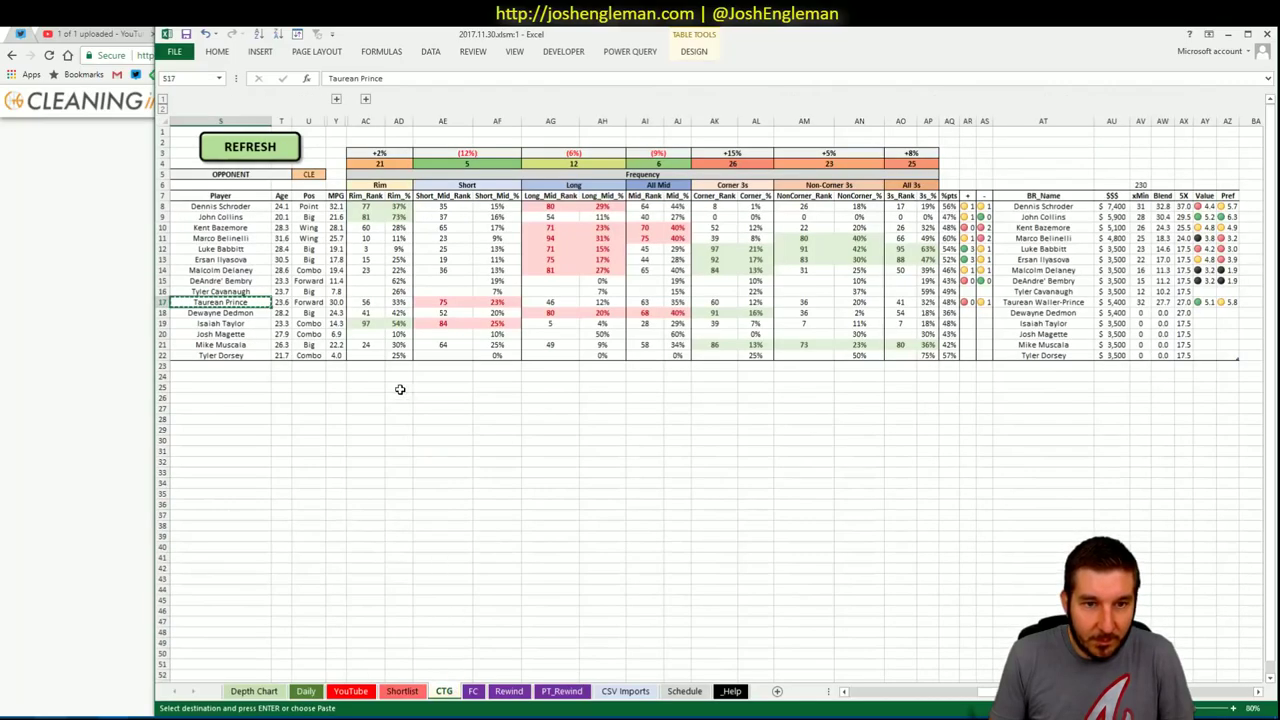
Switch to Chrome, recopy the Hawks' Shooting: Frequency player rows from Taurean Prince to Tyler Dorsey, and refresh Excel's CTG sheet again
{"action": "left_click", "coordinate": [92, 712]}
{"action": "left_click_drag", "start_coordinate": [877, 562], "coordinate": [243, 304]}
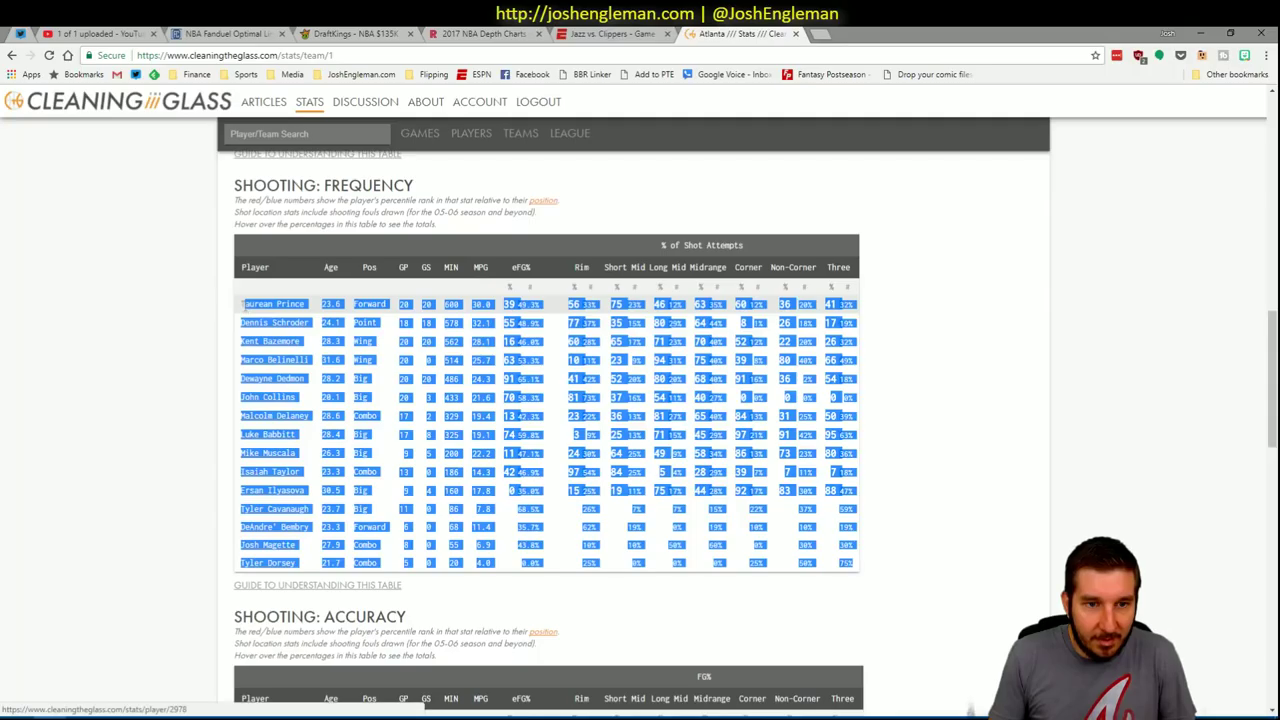
{"action": "key", "text": "alt+Tab"}
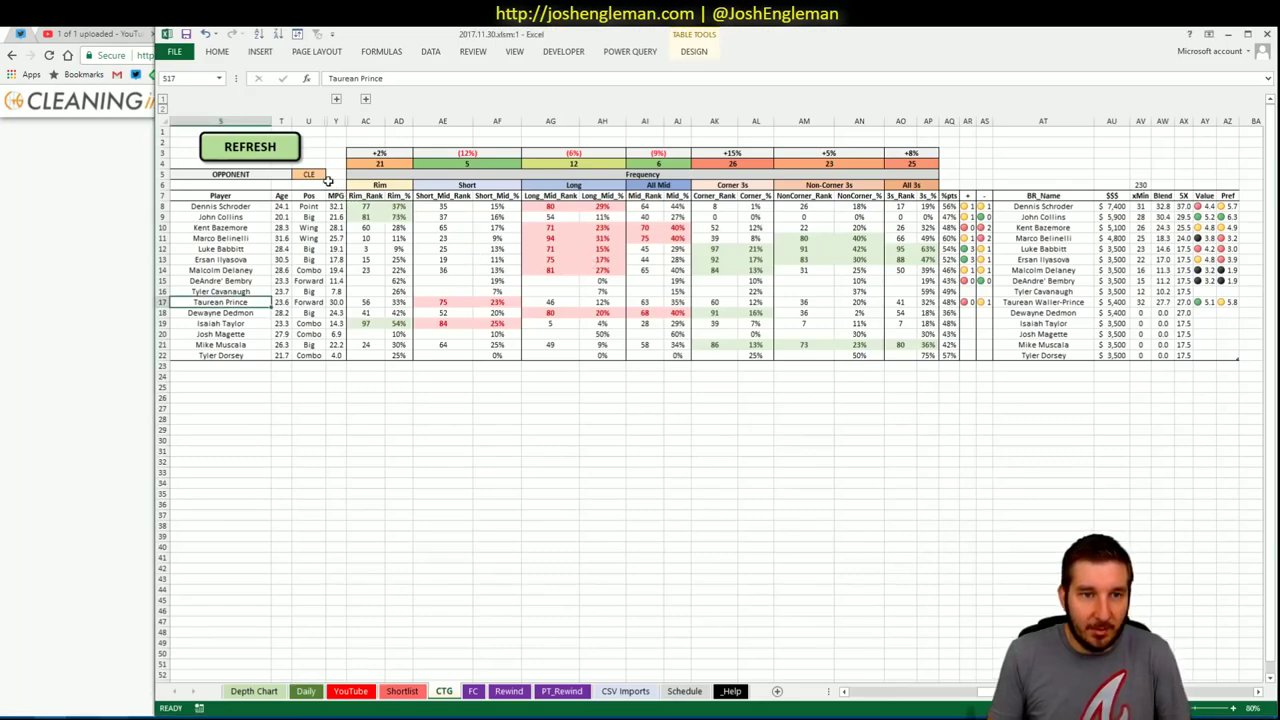
{"action": "left_click", "coordinate": [262, 152]}
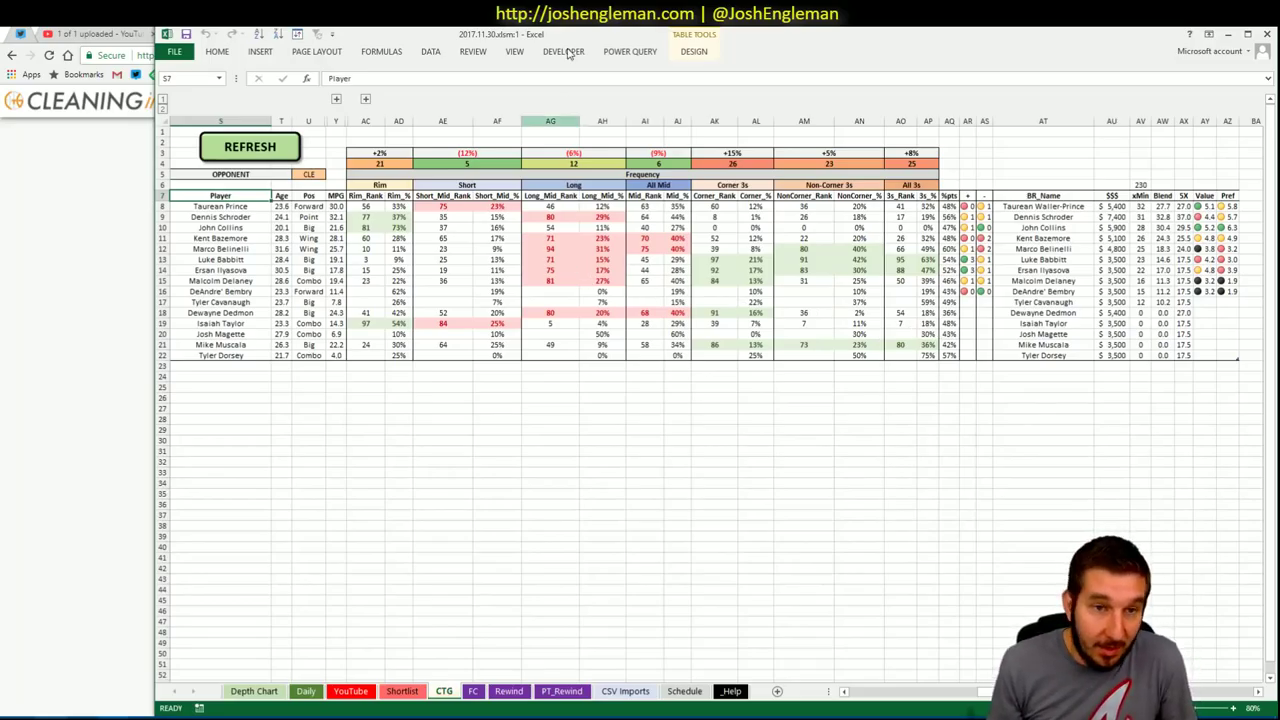
Bring up the shortlist window and set the Team filter to CLE in the YouTube sheet's FD and DK tables
{"action": "mouse_move", "coordinate": [110, 714]}
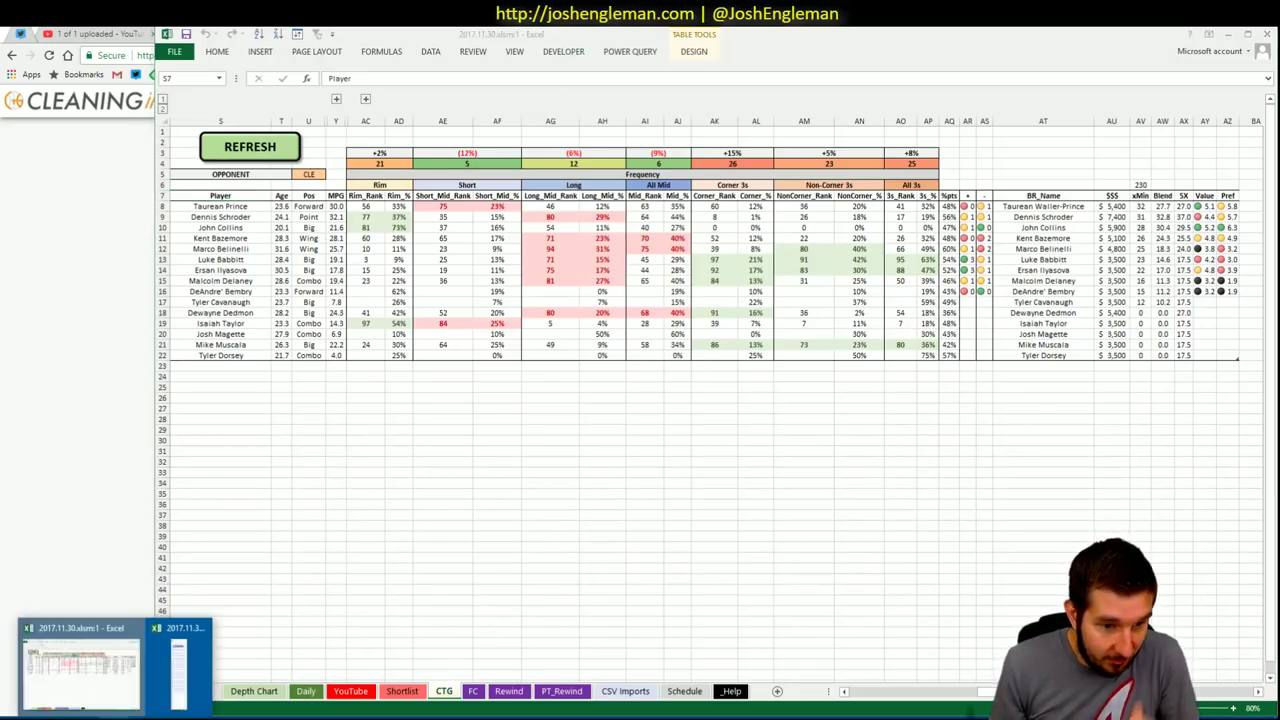
{"action": "left_click", "coordinate": [178, 685]}
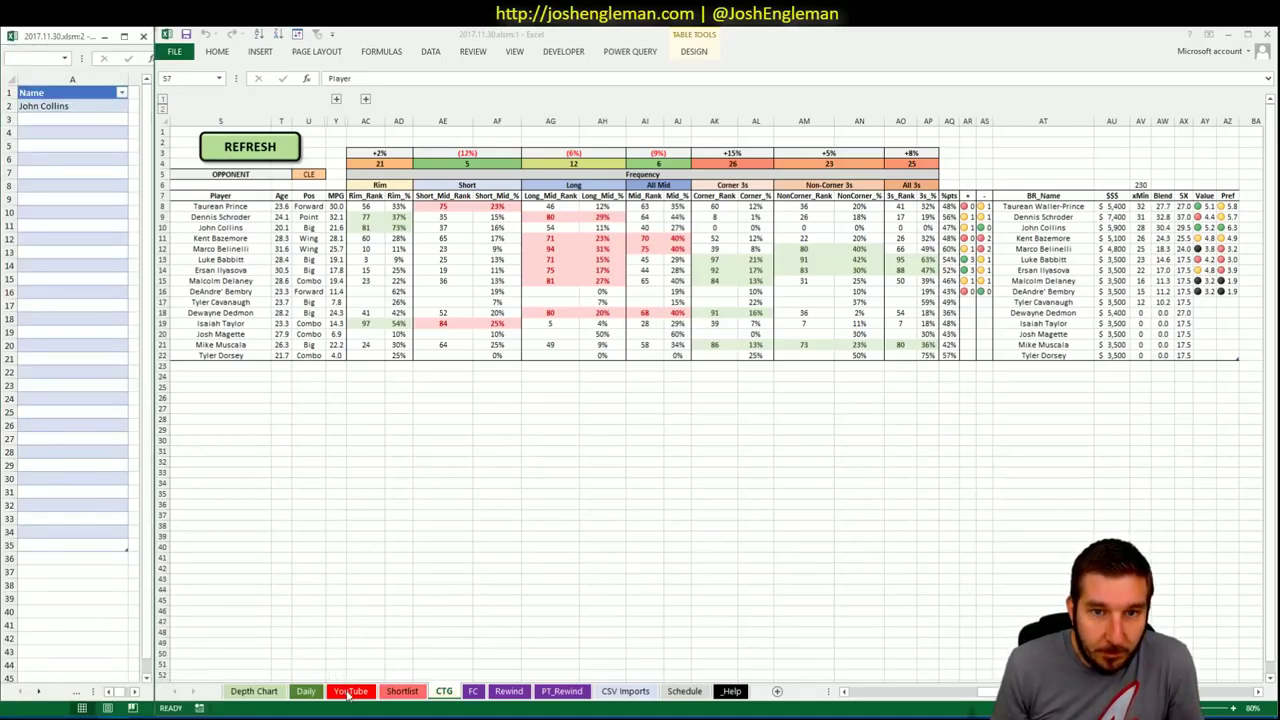
{"action": "left_click", "coordinate": [349, 689]}
{"action": "left_click", "coordinate": [391, 495]}
{"action": "left_click", "coordinate": [312, 142]}
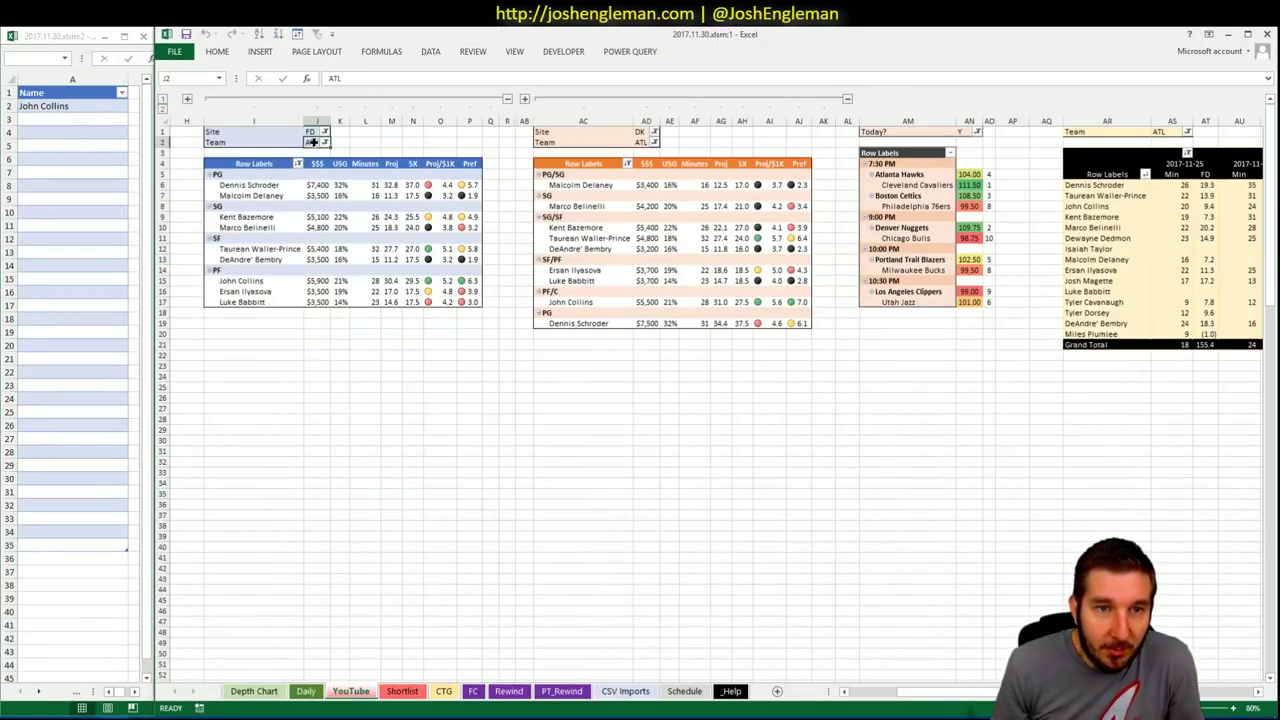
{"action": "type", "text": "c"}
{"action": "key", "text": "Return"}
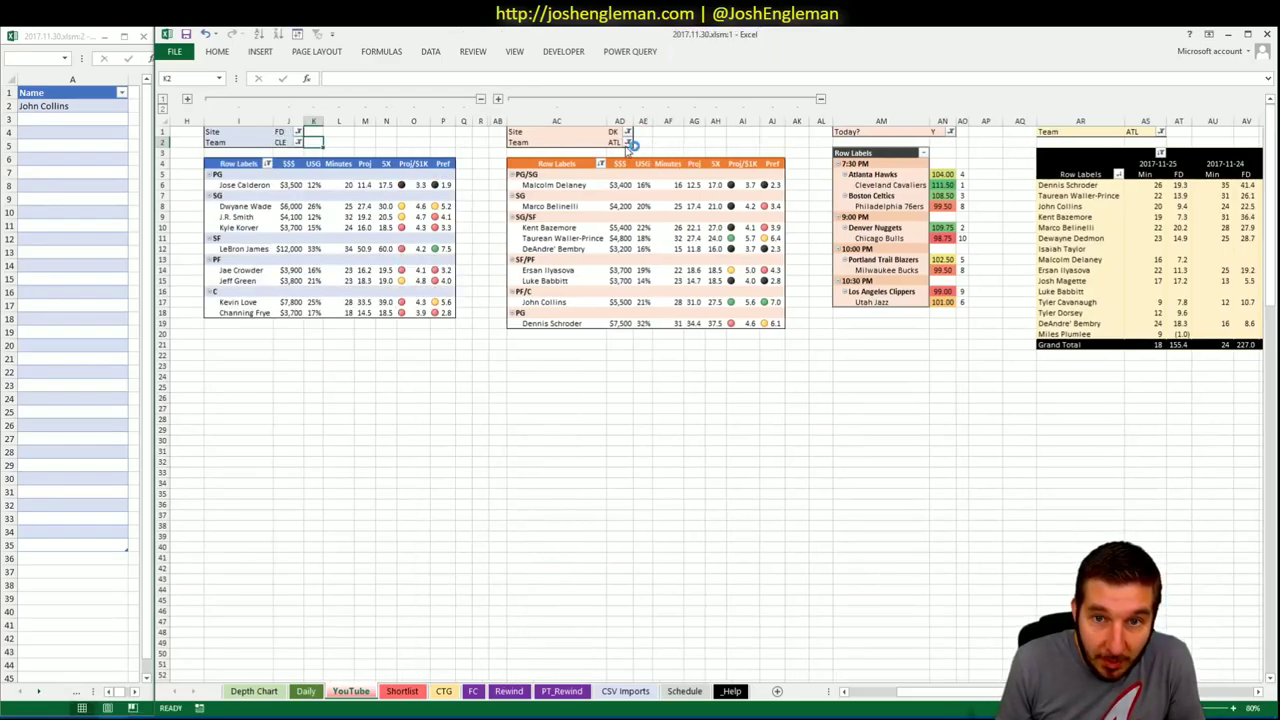
{"action": "left_click", "coordinate": [620, 142]}
{"action": "type", "text": "c"}
{"action": "key", "text": "Return"}
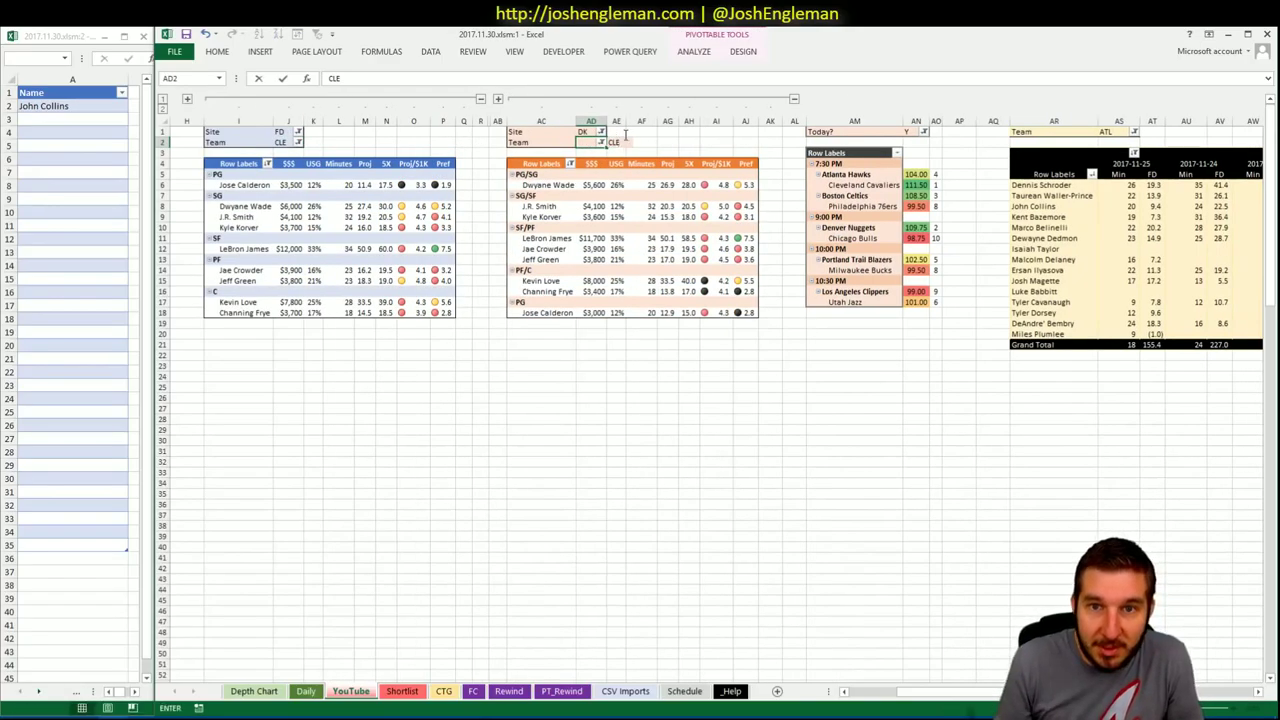
Set the game log table's Team filter to CLE on the YouTube sheet and look through the players' recent minutes and FD scores
{"action": "left_click", "coordinate": [1120, 133]}
{"action": "type", "text": "c"}
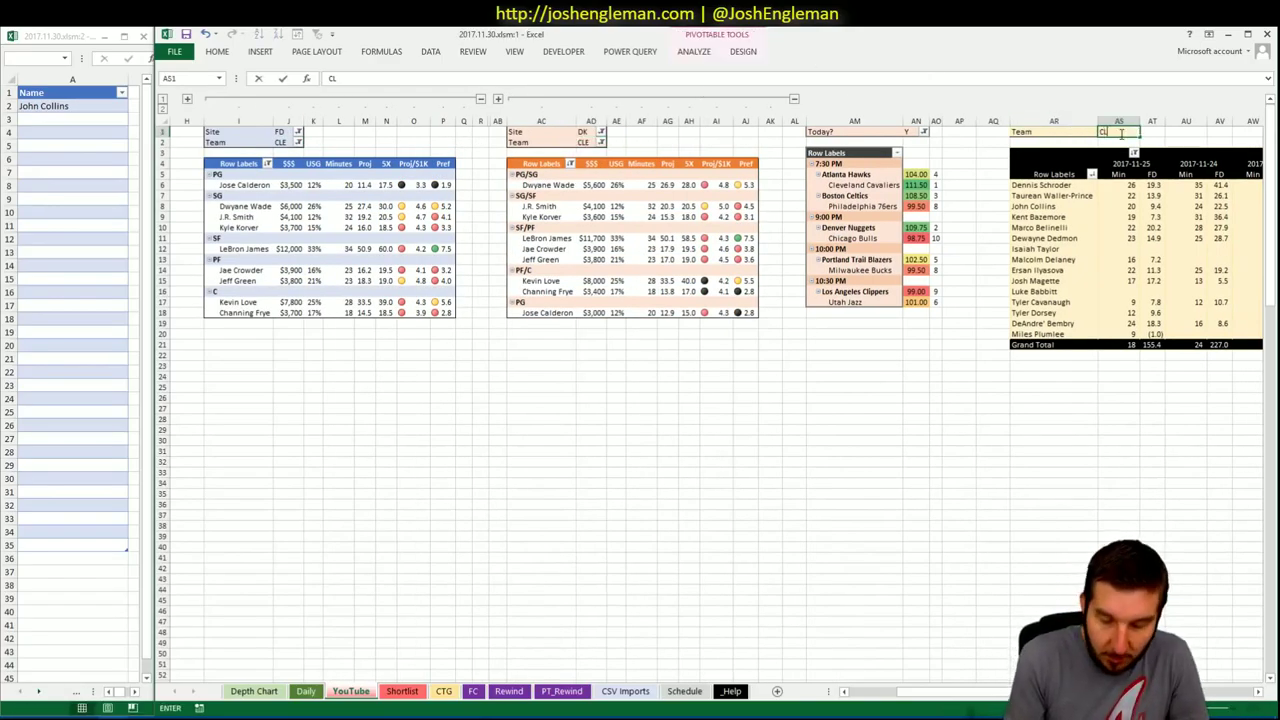
{"action": "key", "text": "Return"}
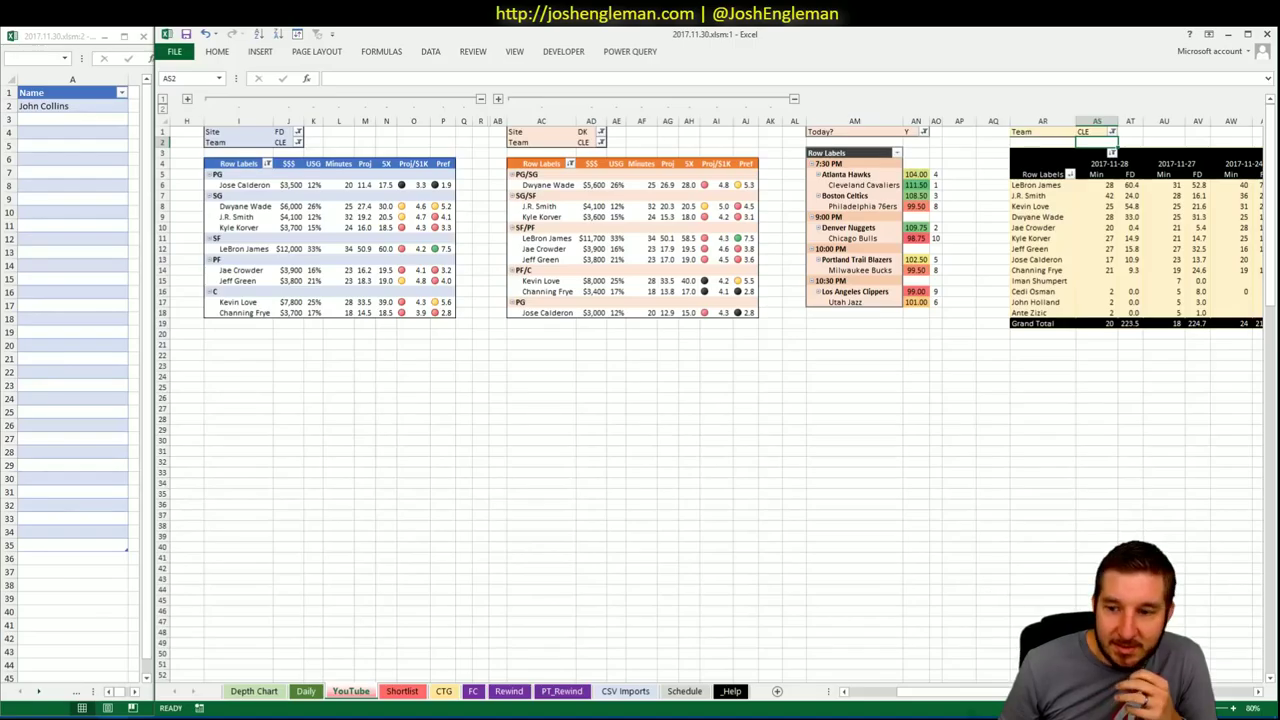
{"action": "scroll", "coordinate": [717, 400], "scroll_direction": "right", "scroll_amount": 10}
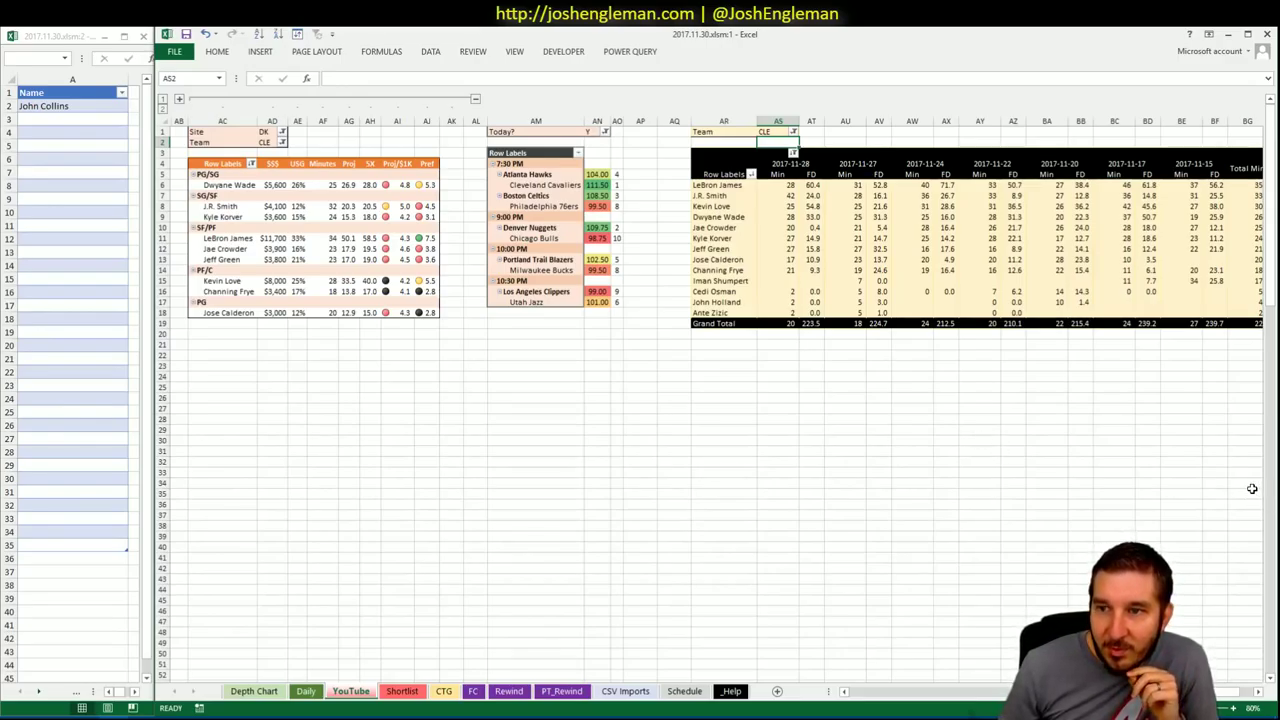
{"action": "scroll", "coordinate": [987, 676], "scroll_direction": "left", "scroll_amount": 8}
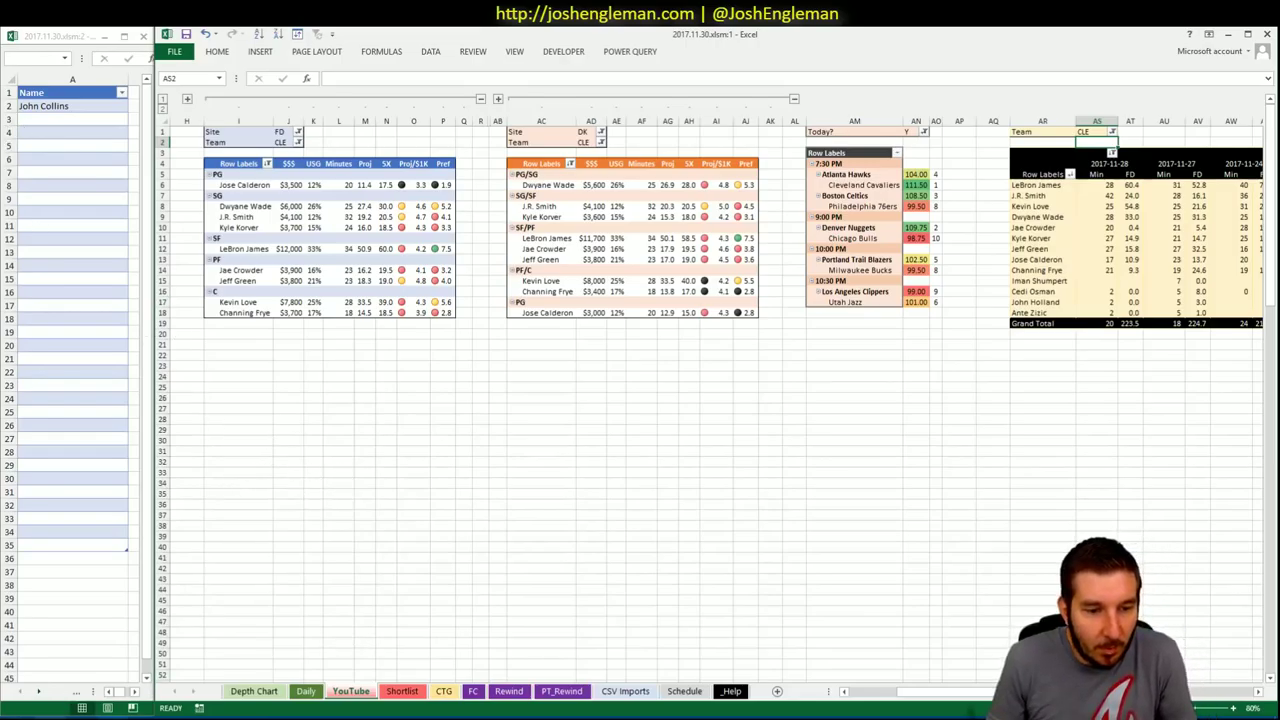
Switch to Chrome, open the Cleveland Cavaliers page on Cleaning the Glass, and copy the Shooting: Frequency rows from LeBron James to Ante Zizic
{"action": "key", "text": "alt+Tab"}
{"action": "left_click", "coordinate": [300, 134]}
{"action": "type", "text": "cleaningtheglass.com/stats/team/6"}
{"action": "left_click", "coordinate": [293, 186]}
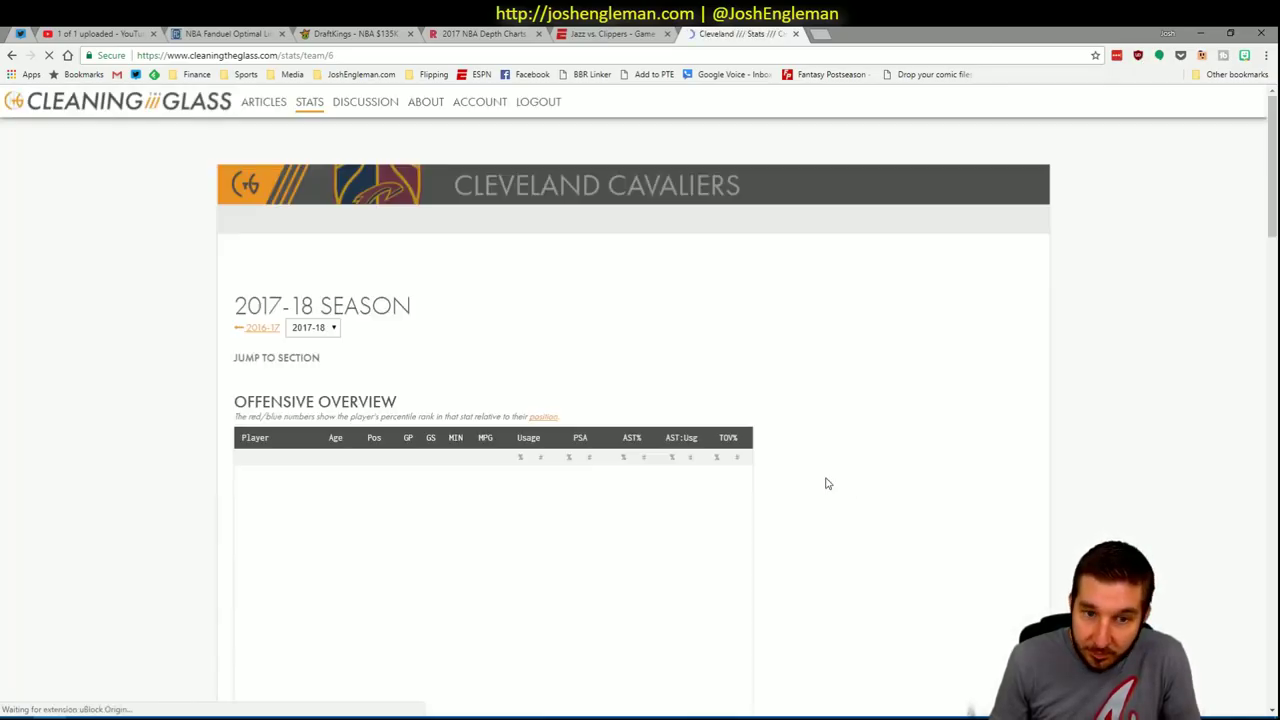
{"action": "scroll", "coordinate": [737, 506], "scroll_direction": "down", "scroll_amount": 2}
{"action": "scroll", "coordinate": [777, 503], "scroll_direction": "down", "scroll_amount": 7}
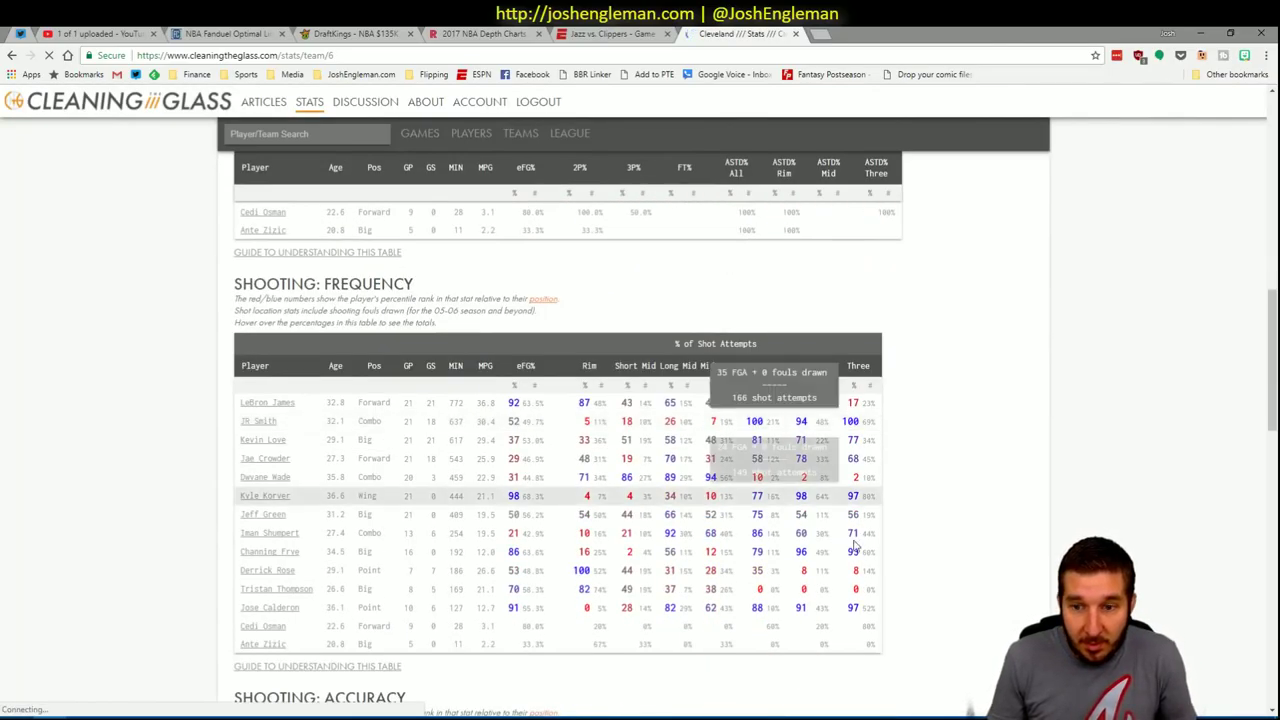
{"action": "left_click_drag", "start_coordinate": [878, 650], "coordinate": [240, 402]}
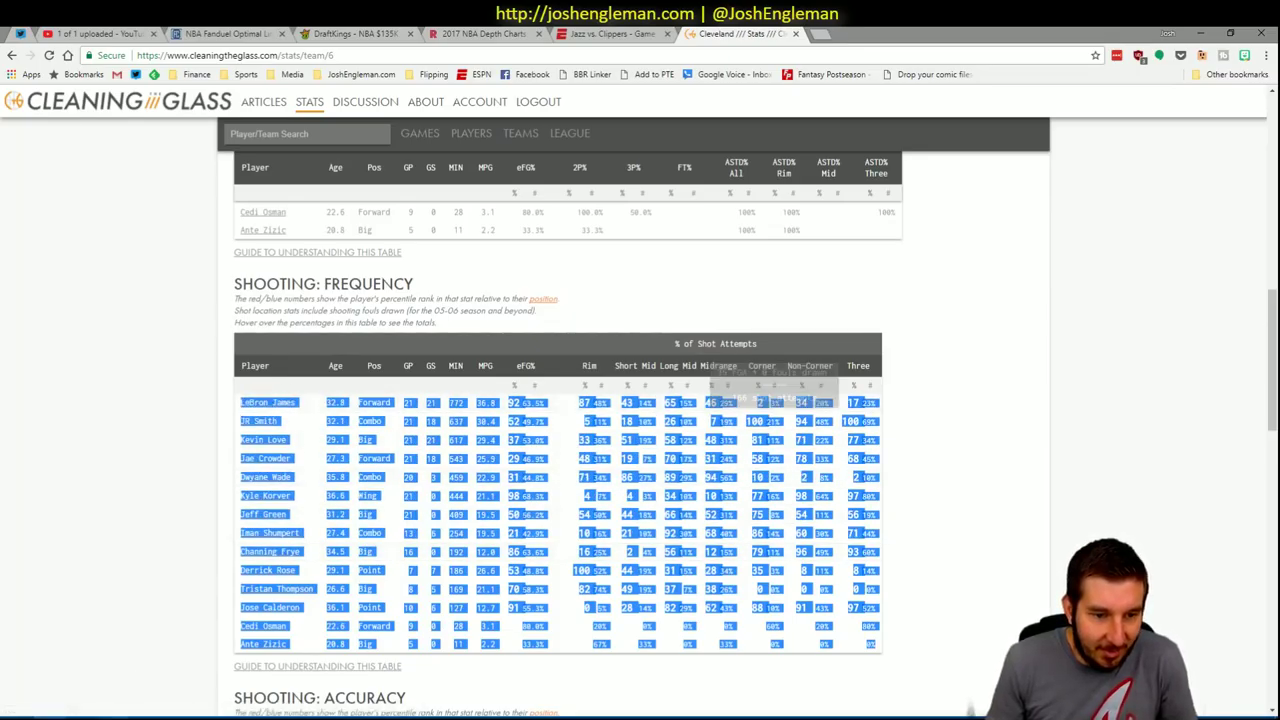
Refresh Excel's CTG sheet with the copied Cavaliers rows and set the opponent to ATL
{"action": "mouse_move", "coordinate": [110, 714]}
{"action": "left_click", "coordinate": [66, 662]}
{"action": "left_click", "coordinate": [160, 662]}
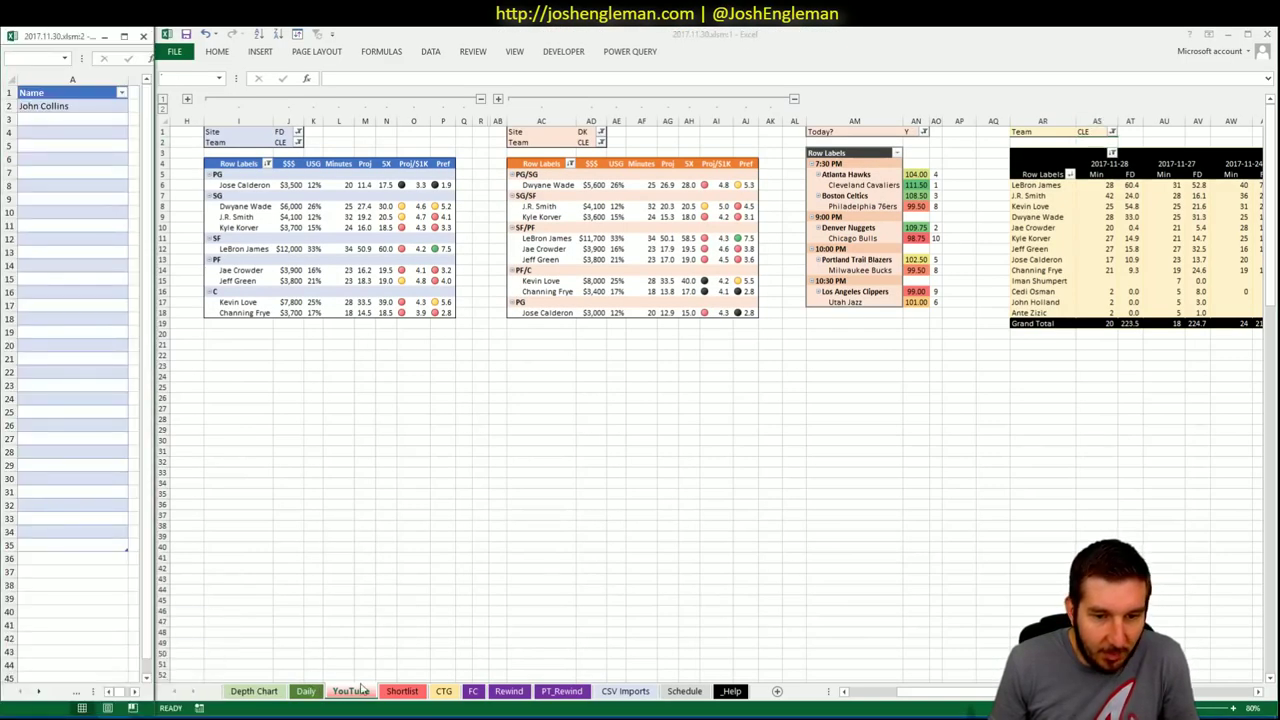
{"action": "left_click", "coordinate": [443, 691]}
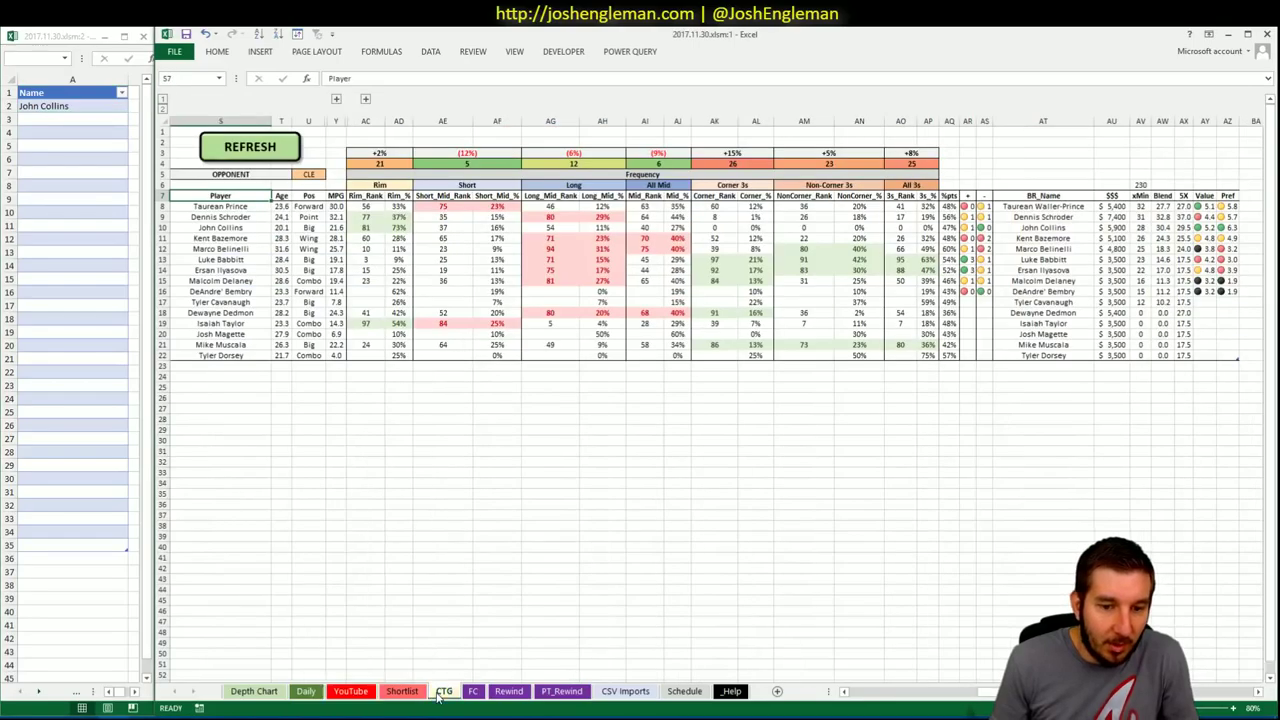
{"action": "left_click", "coordinate": [309, 174]}
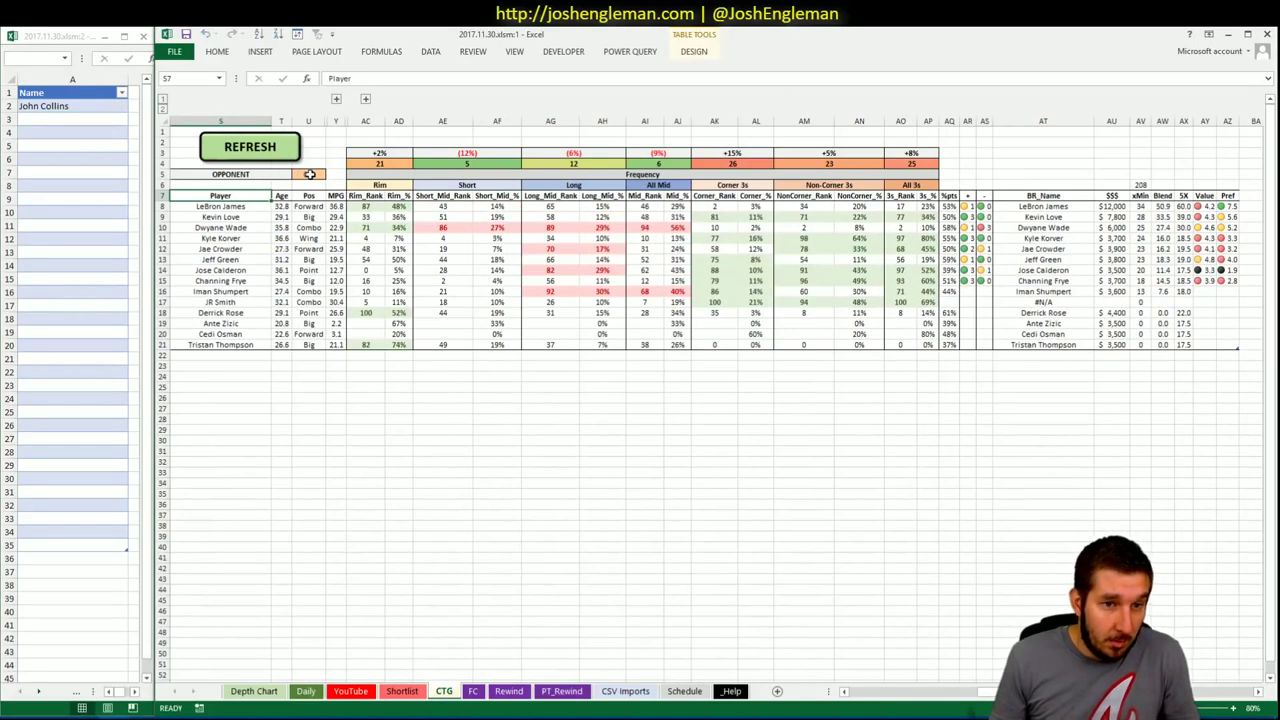
{"action": "left_click", "coordinate": [309, 174]}
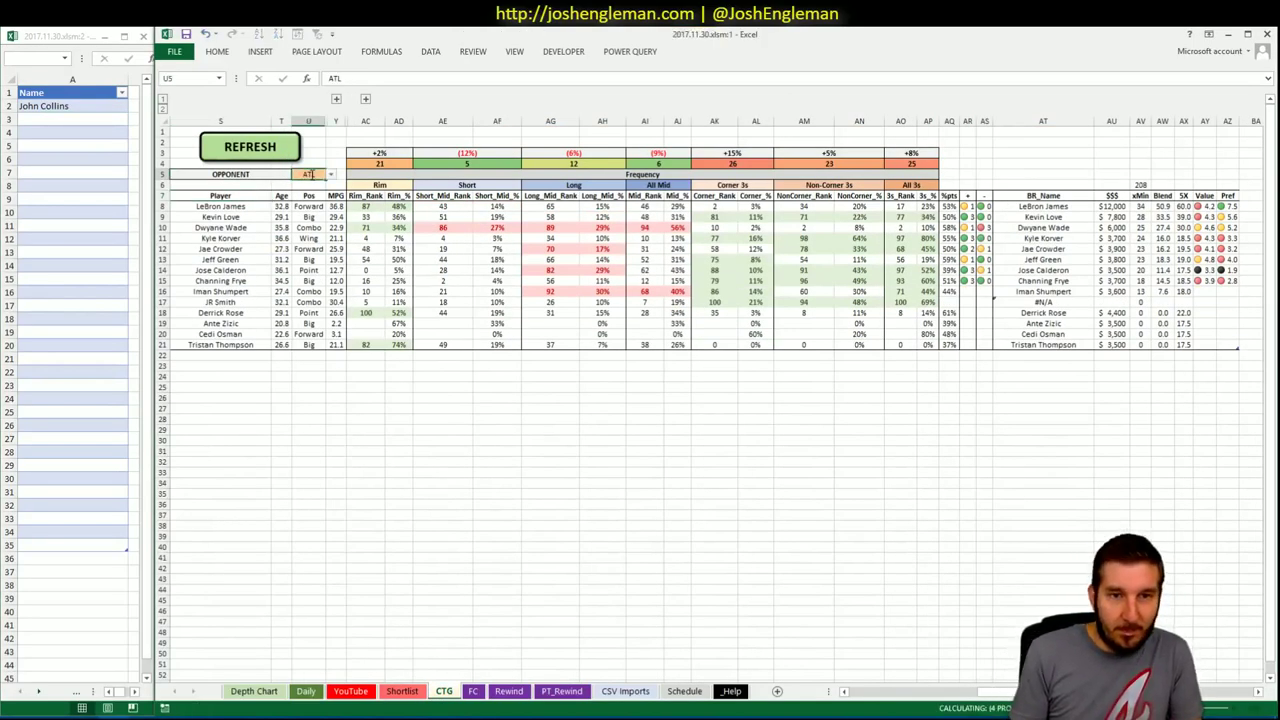
{"action": "key", "text": "Delete"}
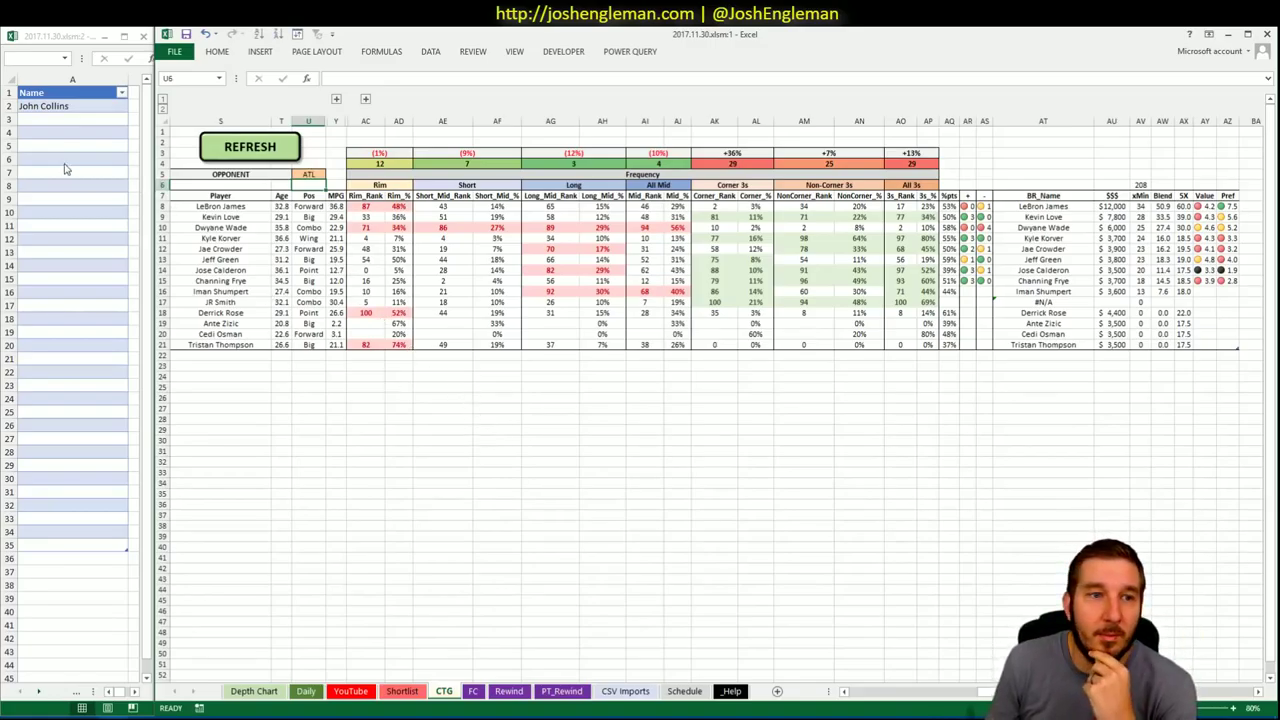
Add LeBron James to the shortlist's Name column below John Collins
{"action": "left_click", "coordinate": [78, 117]}
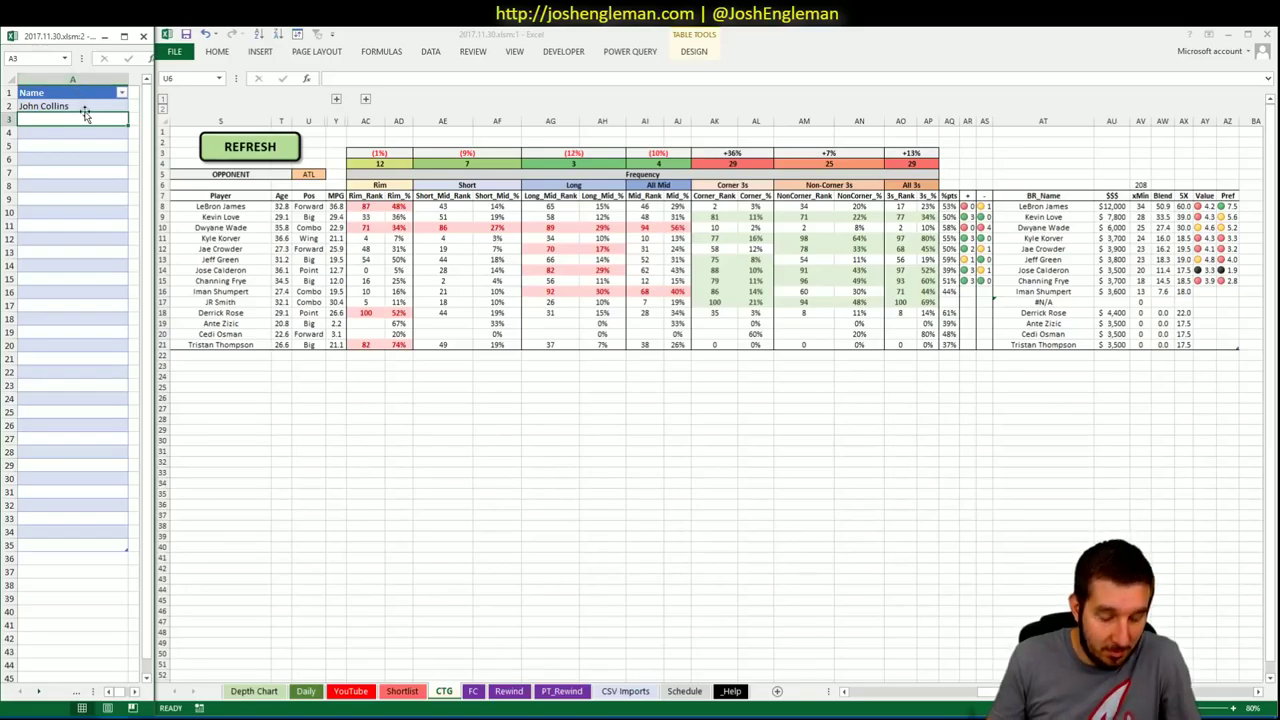
{"action": "type", "text": "LeBron James"}
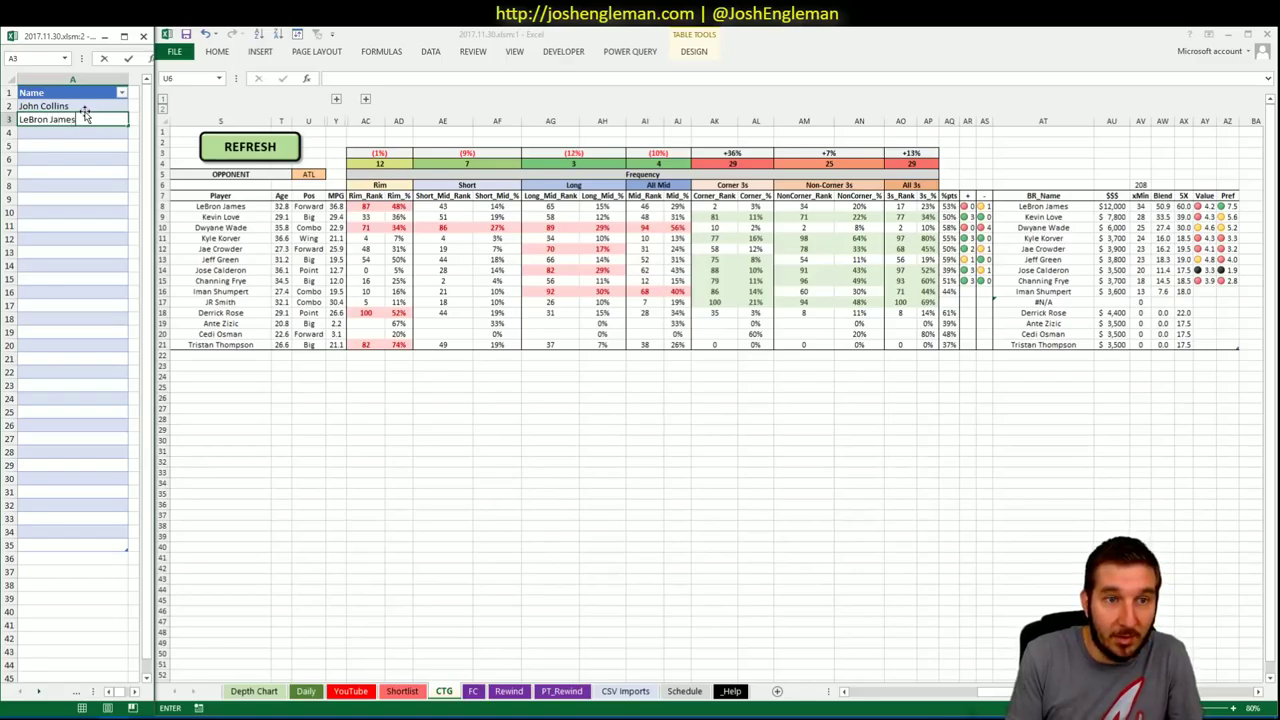
{"action": "key", "text": "Return"}
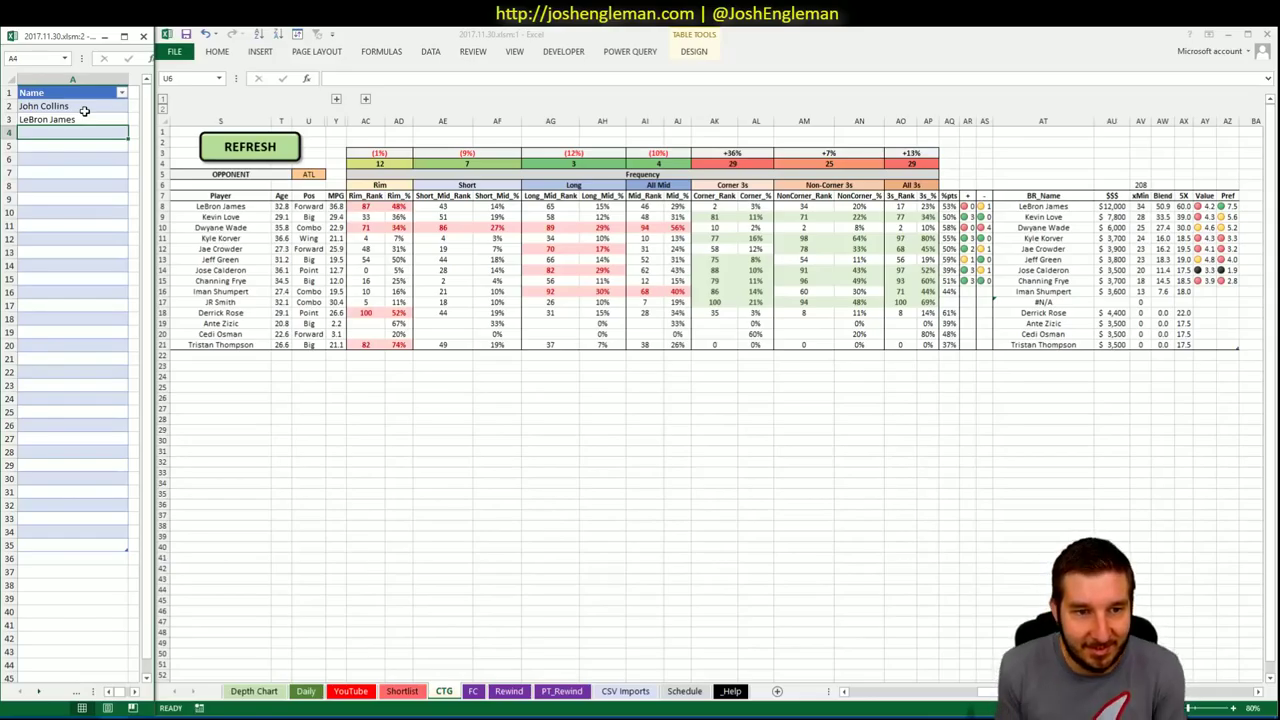
Copy the name JR Smith from the CTG sheet into CTG_Name for J.R. Smith on the _Help sheet
{"action": "left_click", "coordinate": [220, 302]}
{"action": "key", "text": "ctrl+c"}
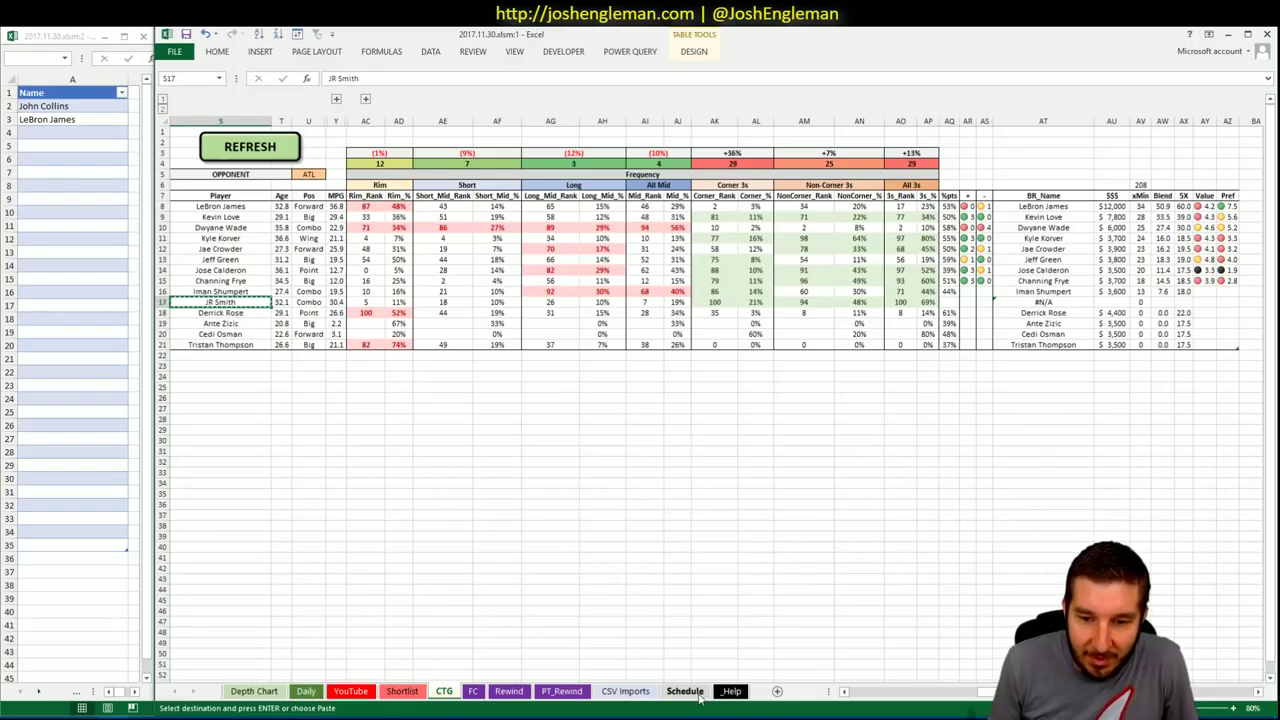
{"action": "left_click", "coordinate": [731, 691]}
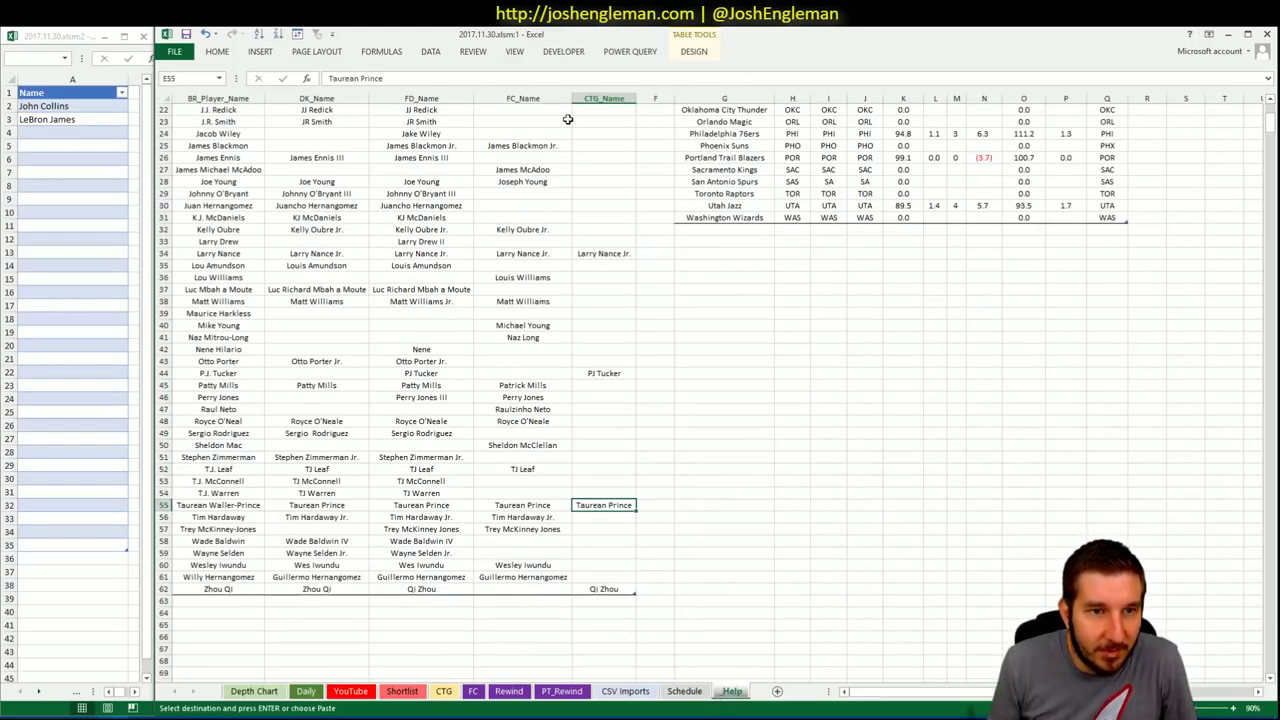
{"action": "scroll", "coordinate": [584, 226], "scroll_direction": "up", "scroll_amount": 3}
{"action": "left_click", "coordinate": [594, 233]}
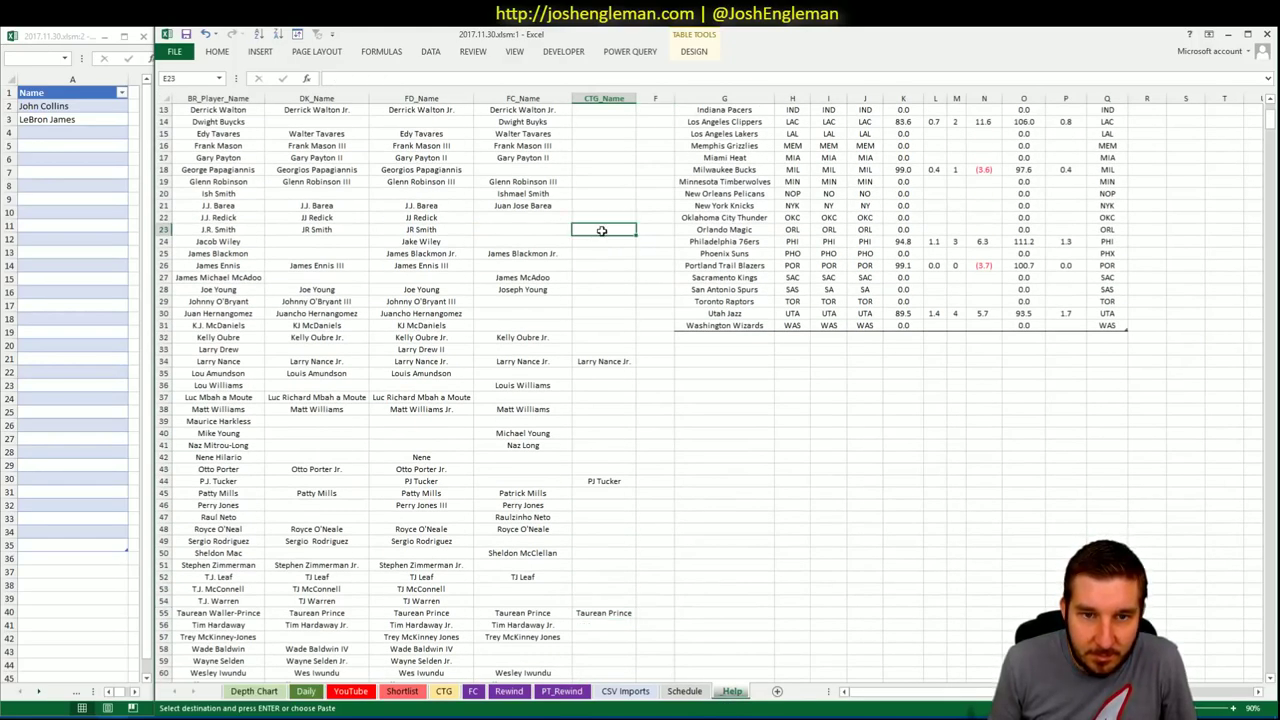
{"action": "key", "text": "ctrl+v"}
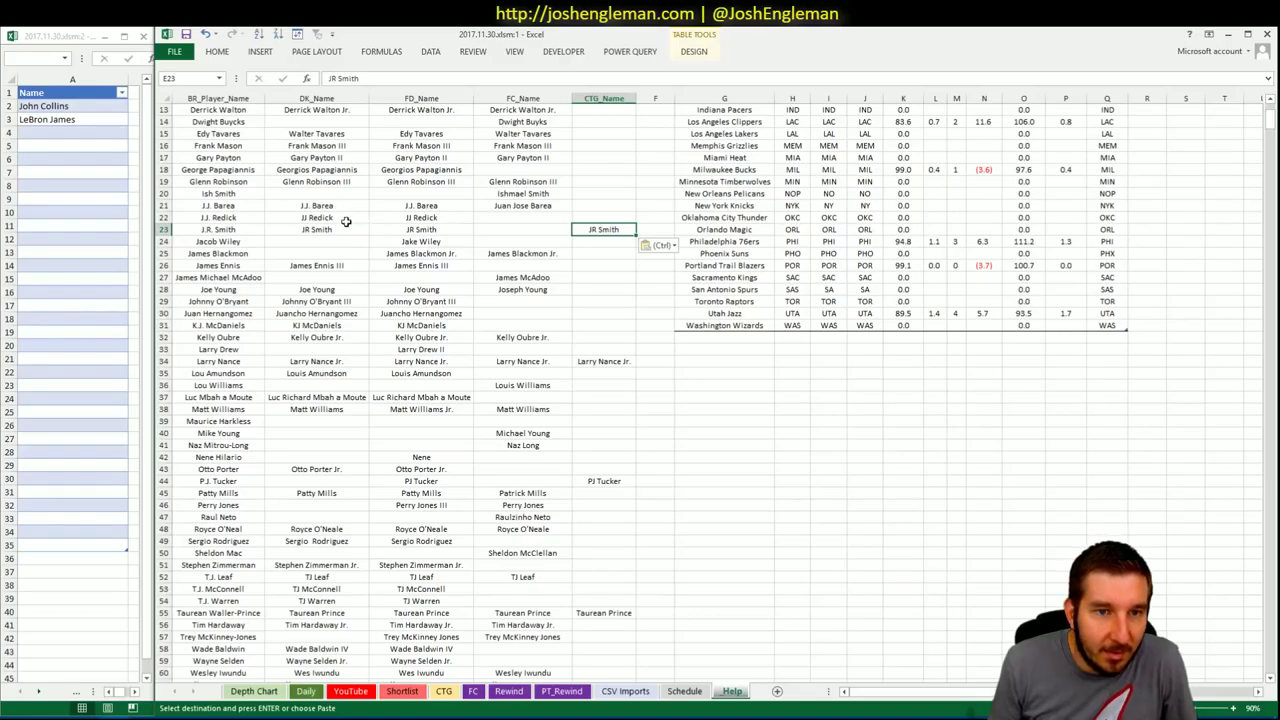
Copy the DK_Name entry JJ Redick into CTG_Name for J.J. Redick on the _Help sheet
{"action": "left_click", "coordinate": [345, 219]}
{"action": "key", "text": "ctrl+c"}
{"action": "left_click", "coordinate": [614, 217]}
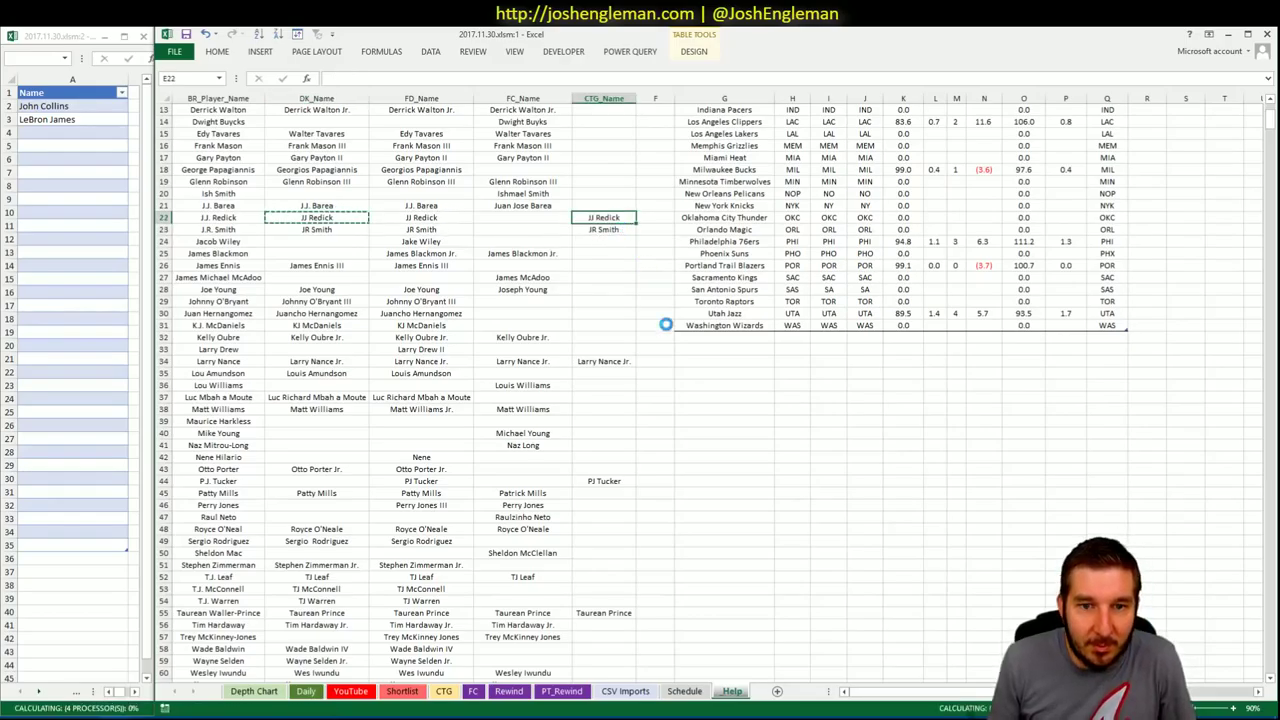
{"action": "key", "text": "Return"}
{"action": "left_click", "coordinate": [690, 433]}
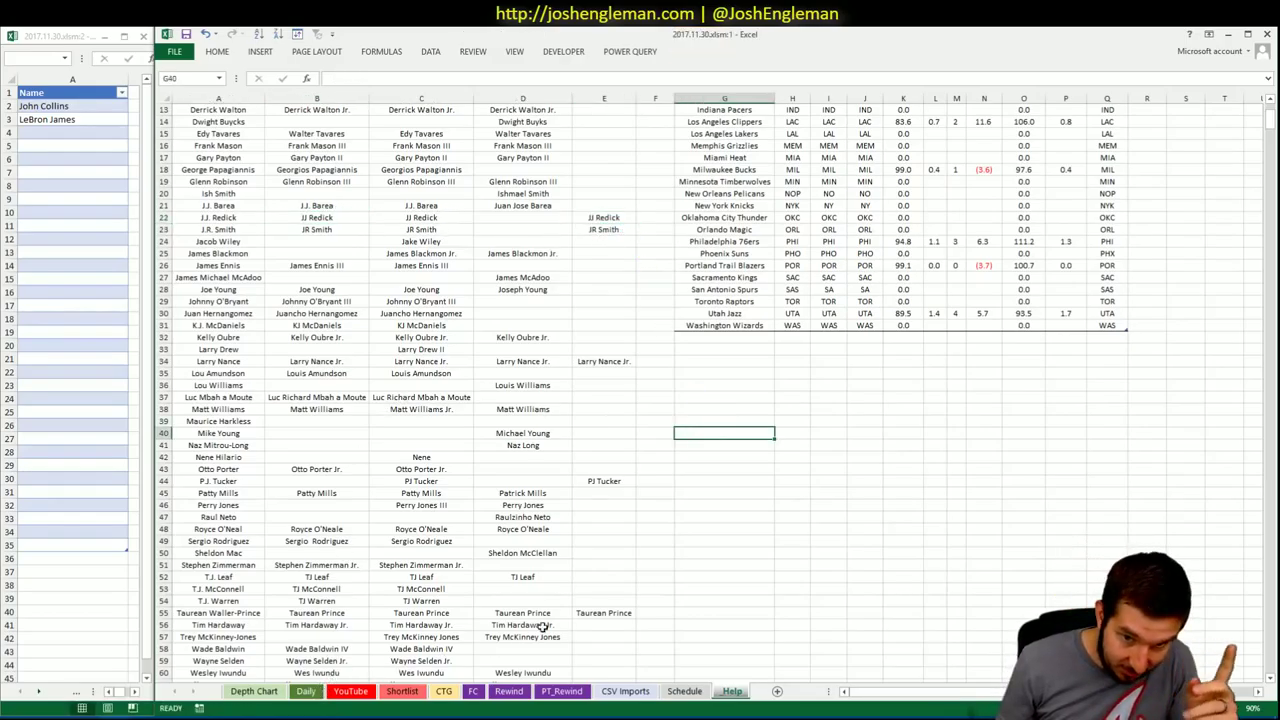
Check the Cavaliers' shooting data on the CTG sheet and add Kevin Love to the shortlist's Name column below LeBron James
{"action": "left_click", "coordinate": [358, 695]}
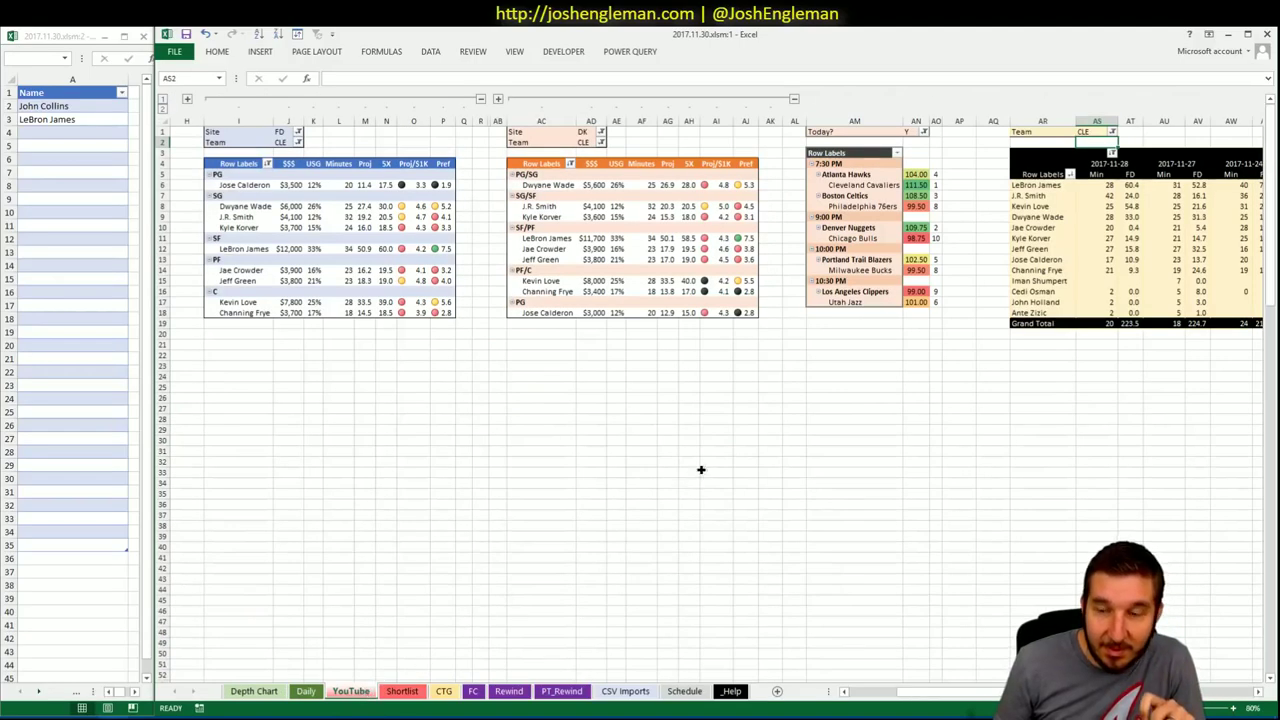
{"action": "left_click", "coordinate": [444, 691]}
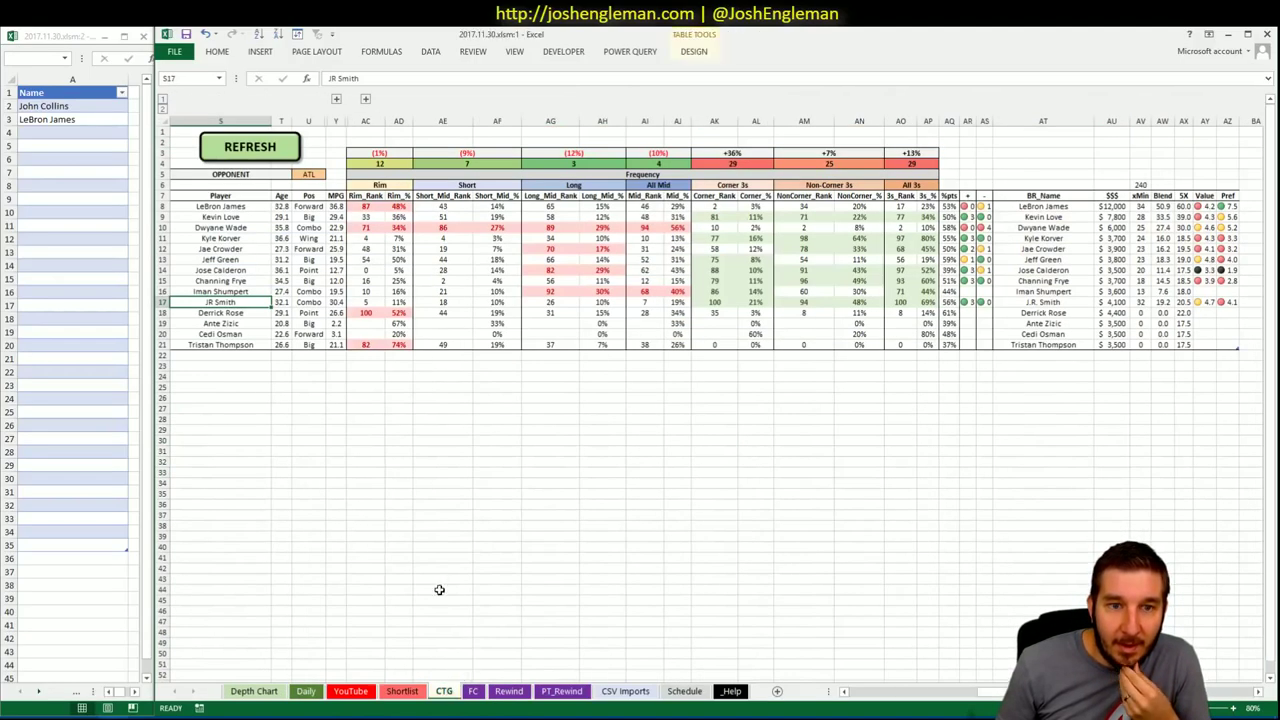
{"action": "left_click", "coordinate": [77, 132]}
{"action": "type", "text": "Kevin Love"}
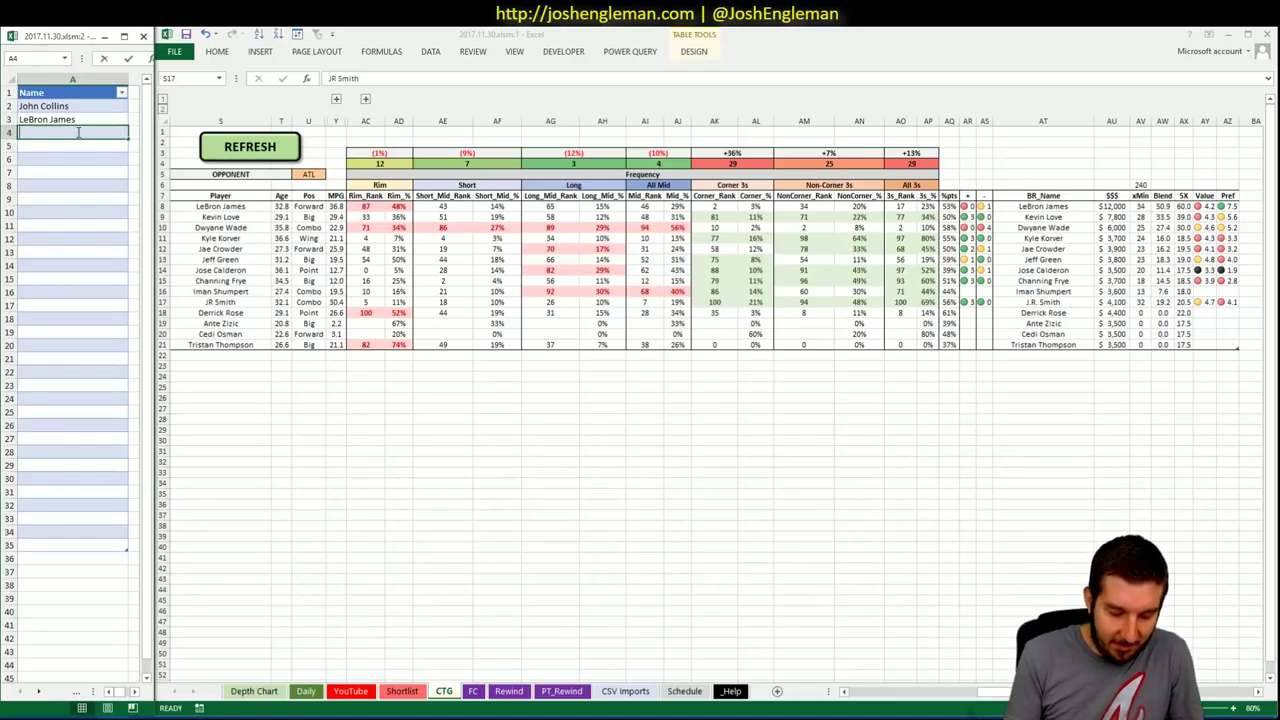
{"action": "key", "text": "Return"}
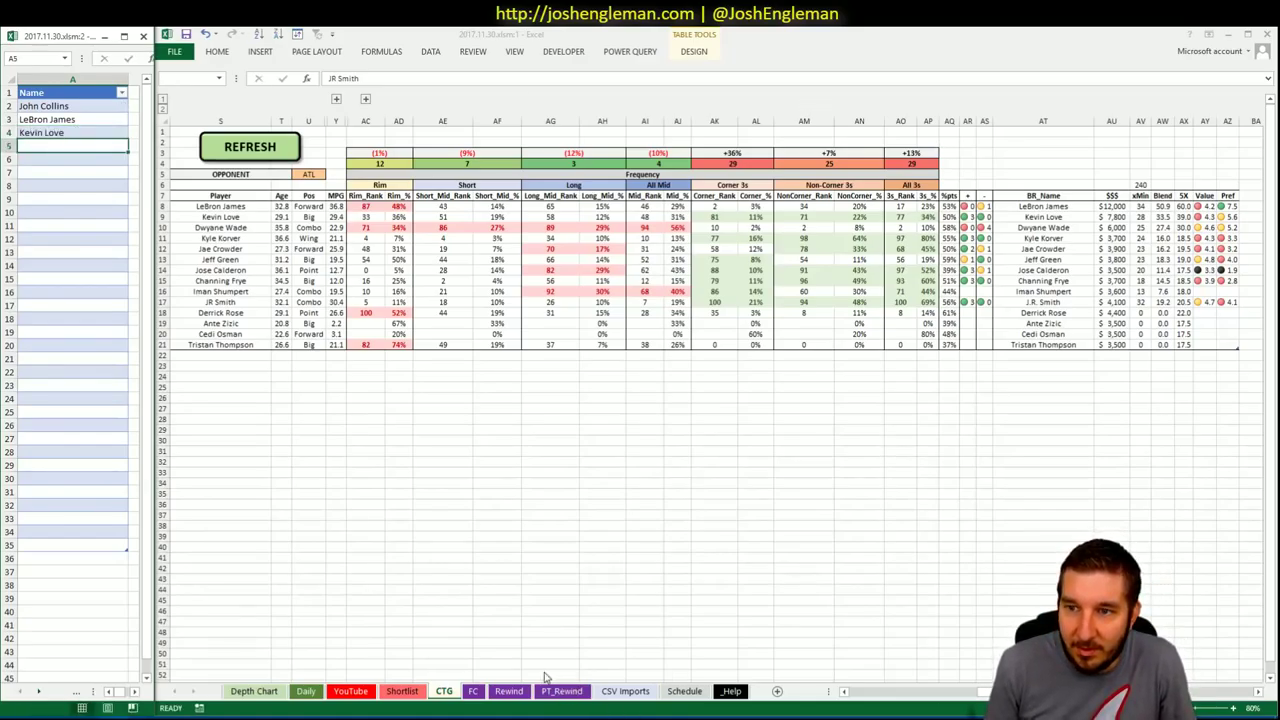
Set the team filter to BOS in both the FD and DK projection tables on the YouTube sheet
{"action": "left_click", "coordinate": [404, 691]}
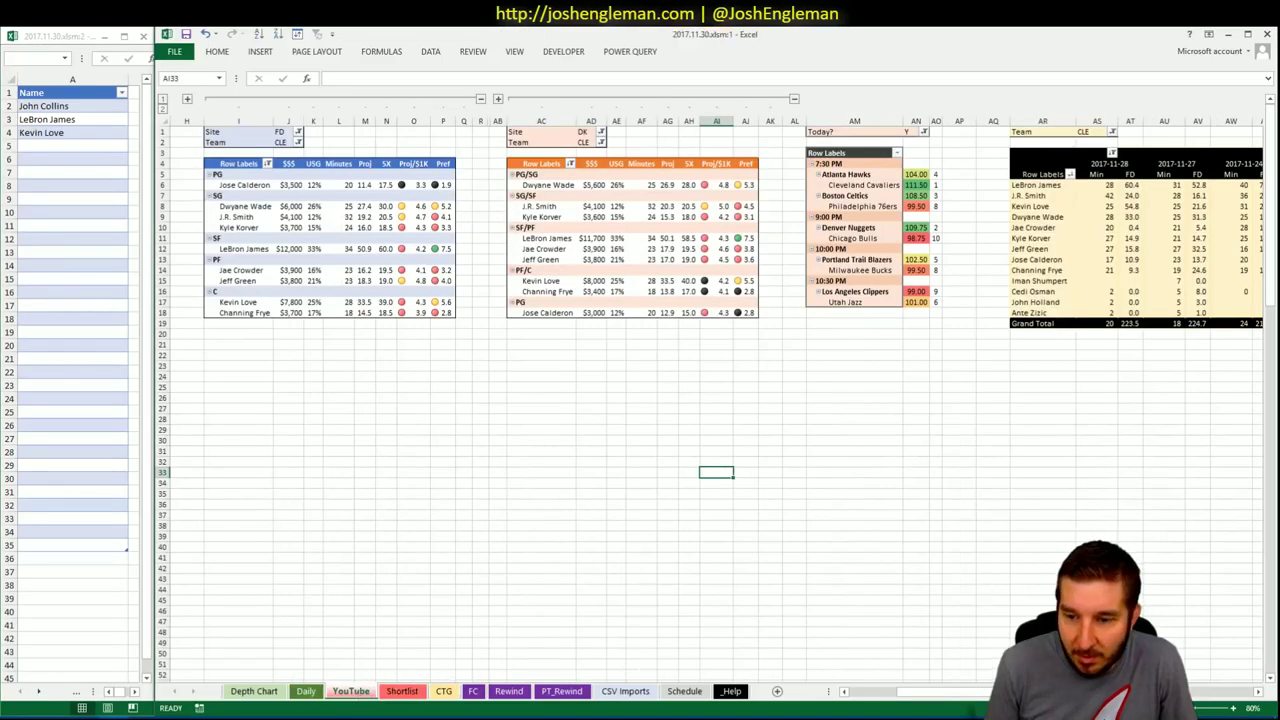
{"action": "scroll", "coordinate": [556, 669], "scroll_direction": "right", "scroll_amount": 10}
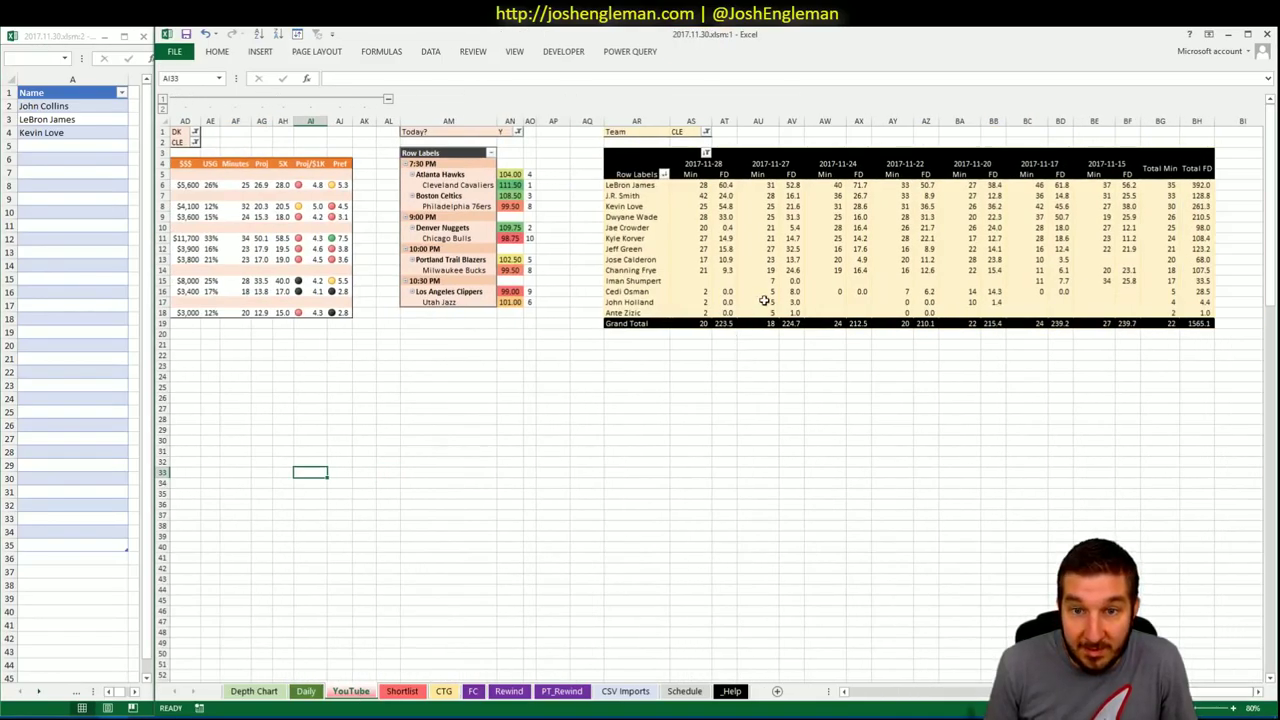
{"action": "left_click", "coordinate": [722, 207]}
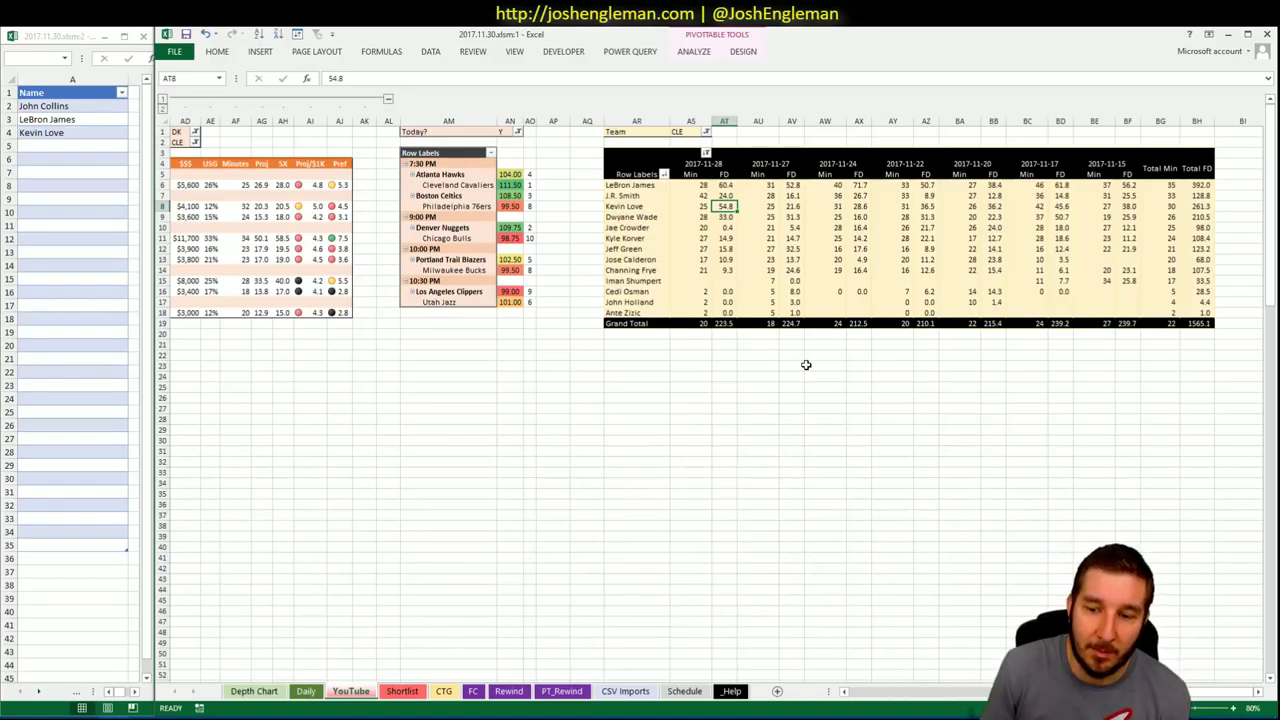
{"action": "scroll", "coordinate": [870, 691], "scroll_direction": "left", "scroll_amount": 5}
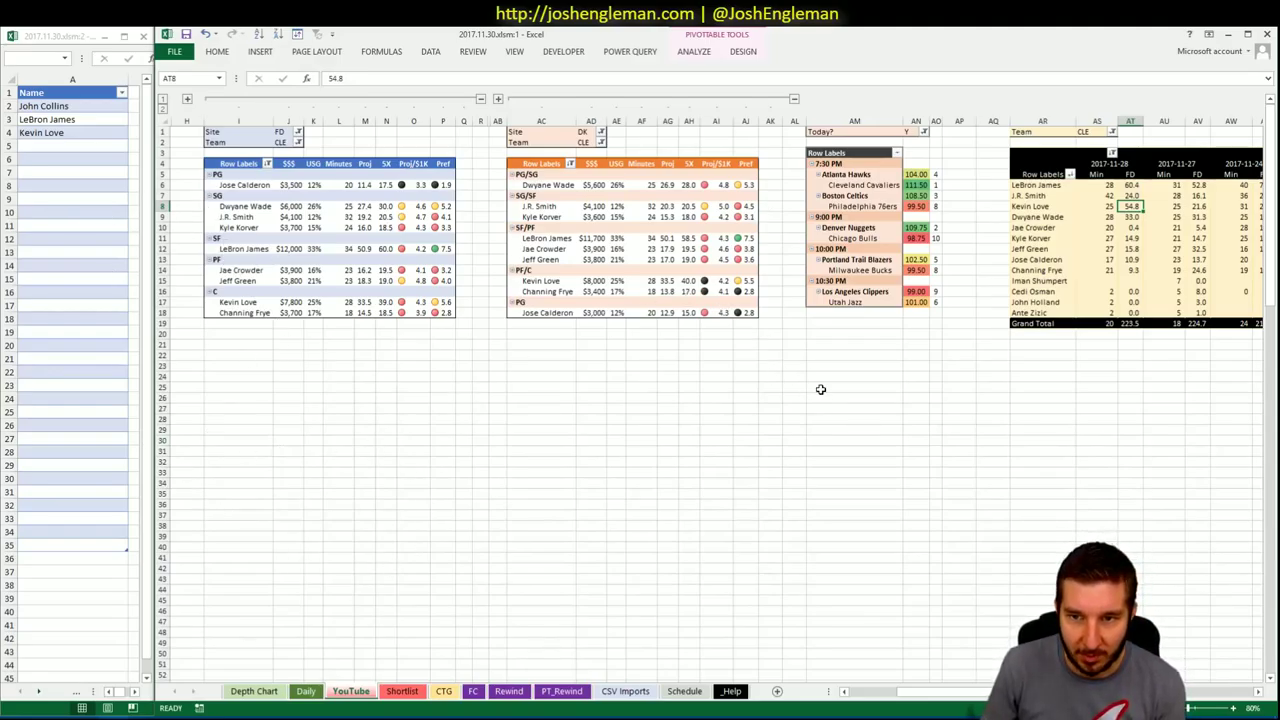
{"action": "left_click", "coordinate": [280, 143]}
{"action": "type", "text": "BOS"}
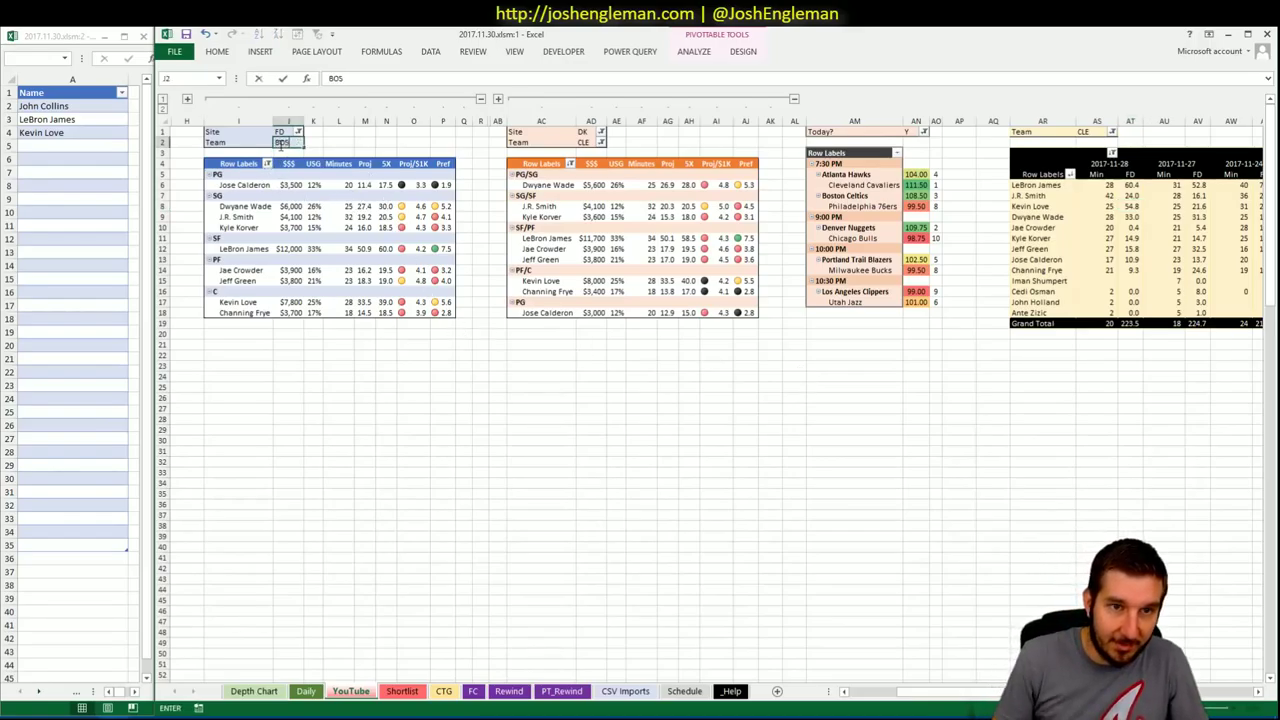
{"action": "key", "text": "Tab"}
{"action": "left_click", "coordinate": [587, 143]}
{"action": "type", "text": "BOS"}
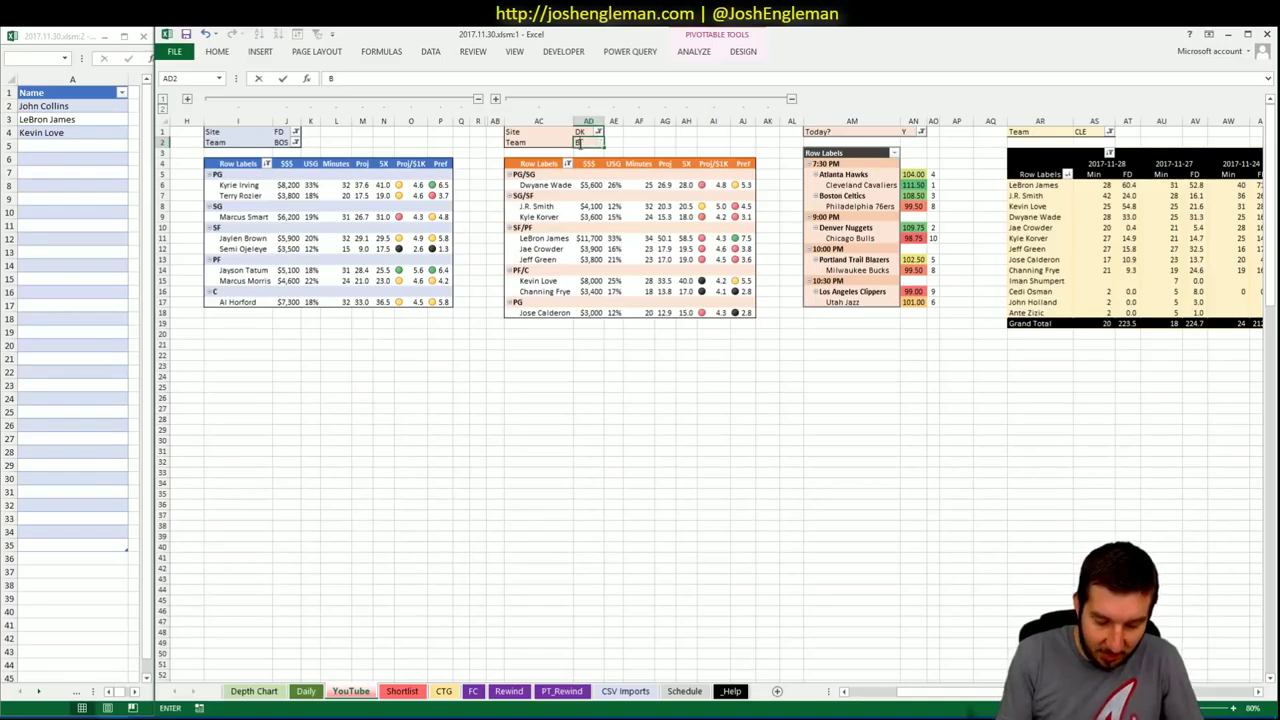
{"action": "left_click", "coordinate": [953, 301]}
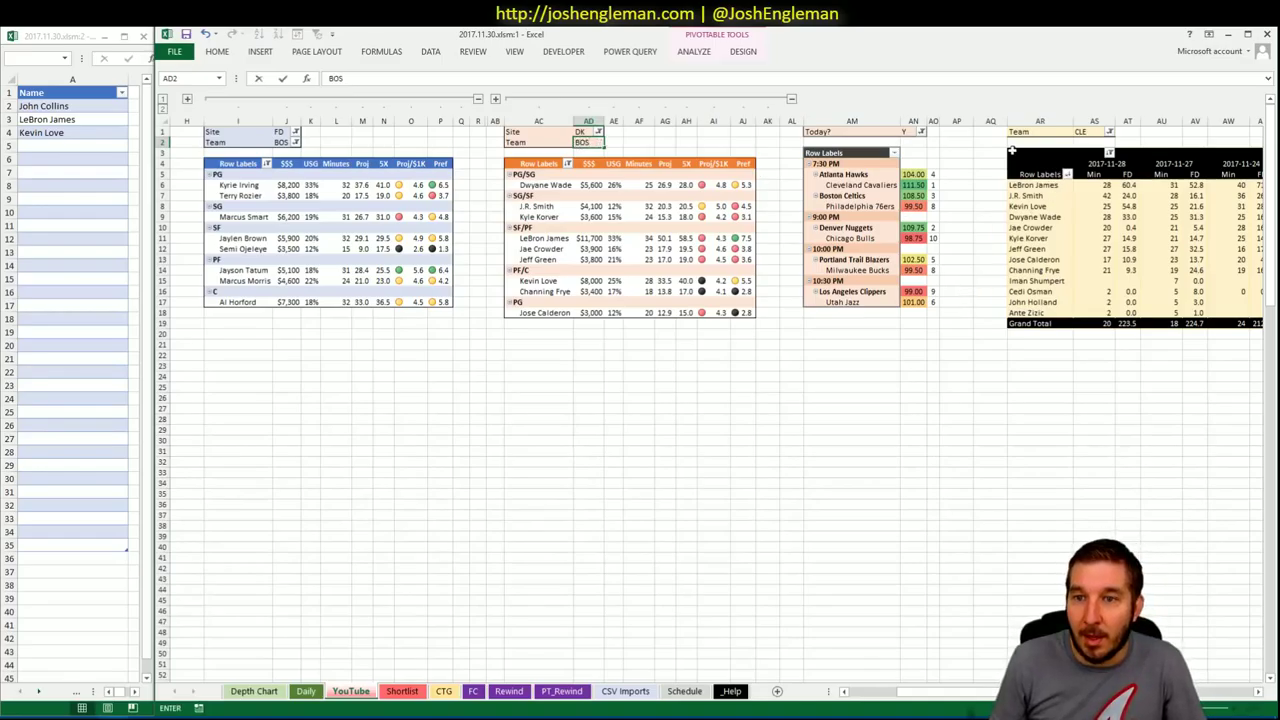
Set the team filter of the recent-games minutes and FD points table to BOS
{"action": "left_click", "coordinate": [1087, 131]}
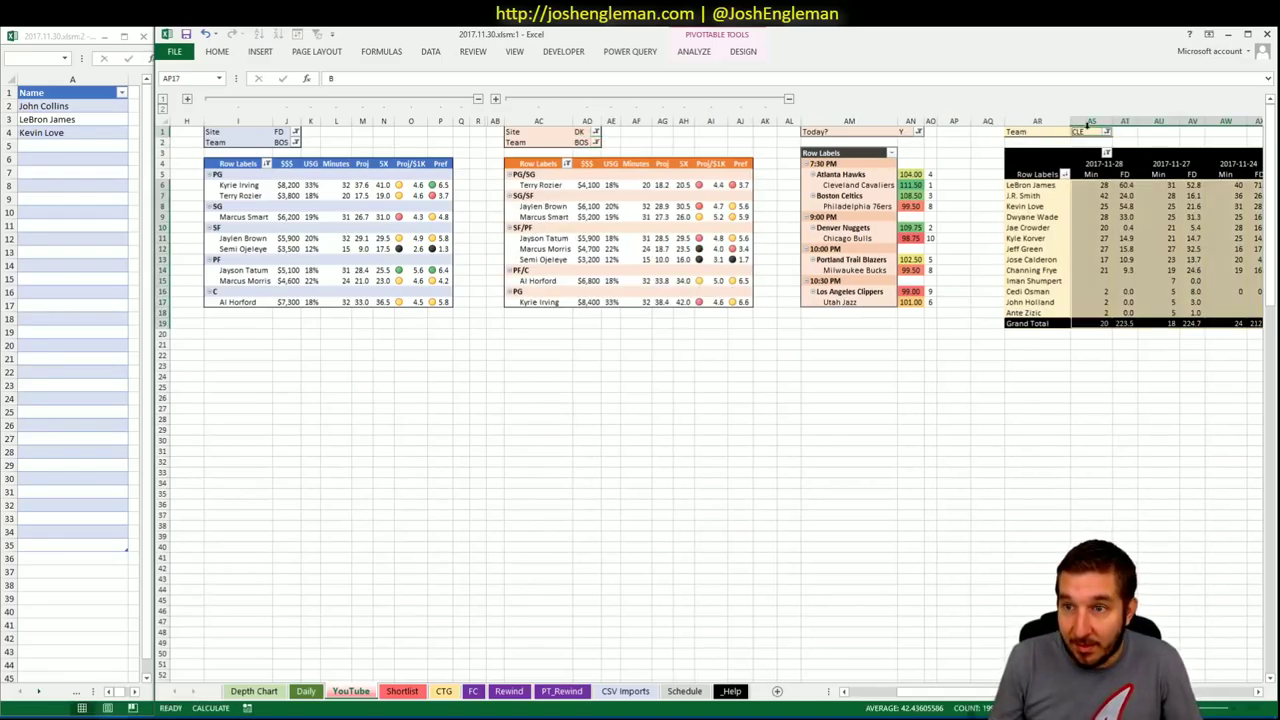
{"action": "type", "text": "BOS"}
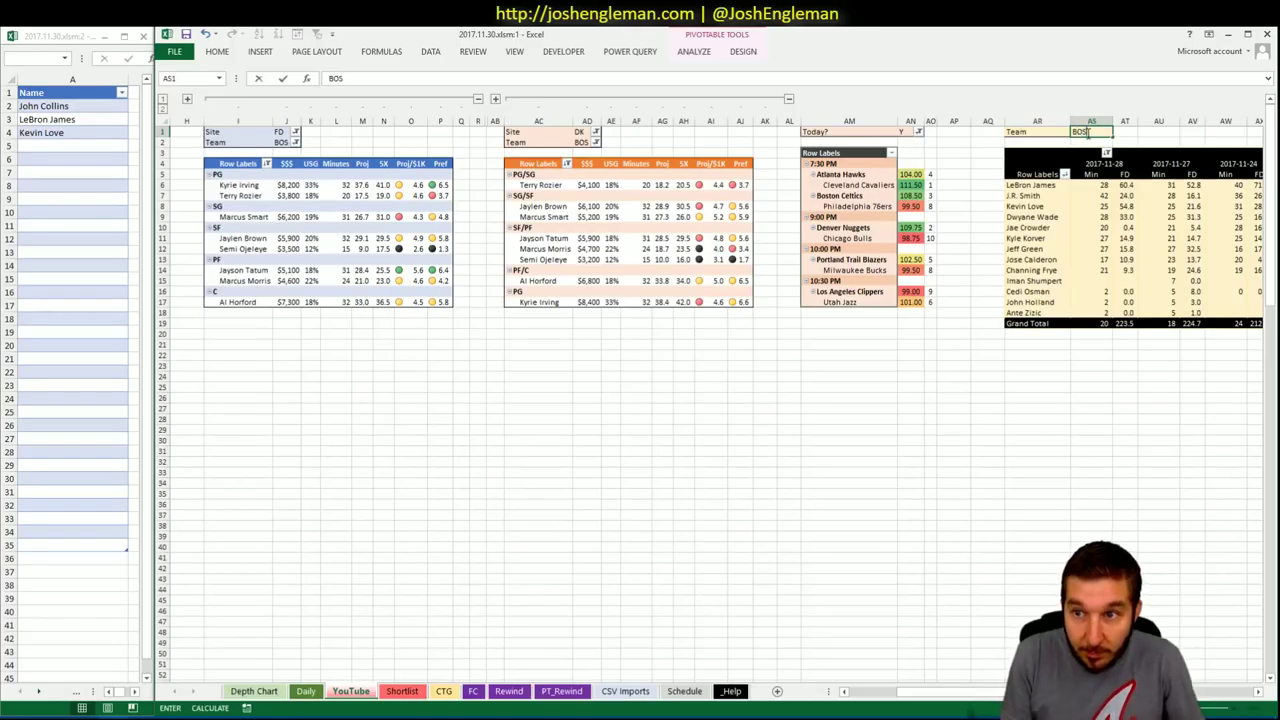
{"action": "key", "text": "Return"}
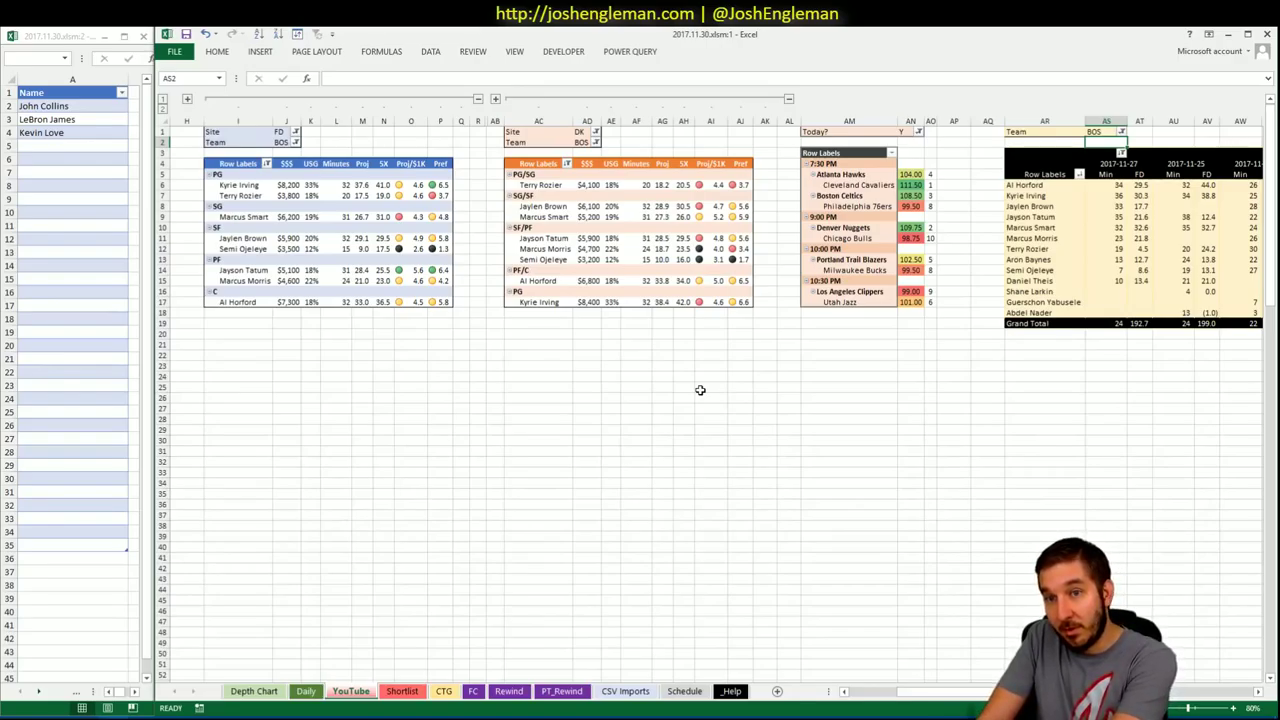
{"action": "left_click", "coordinate": [397, 388]}
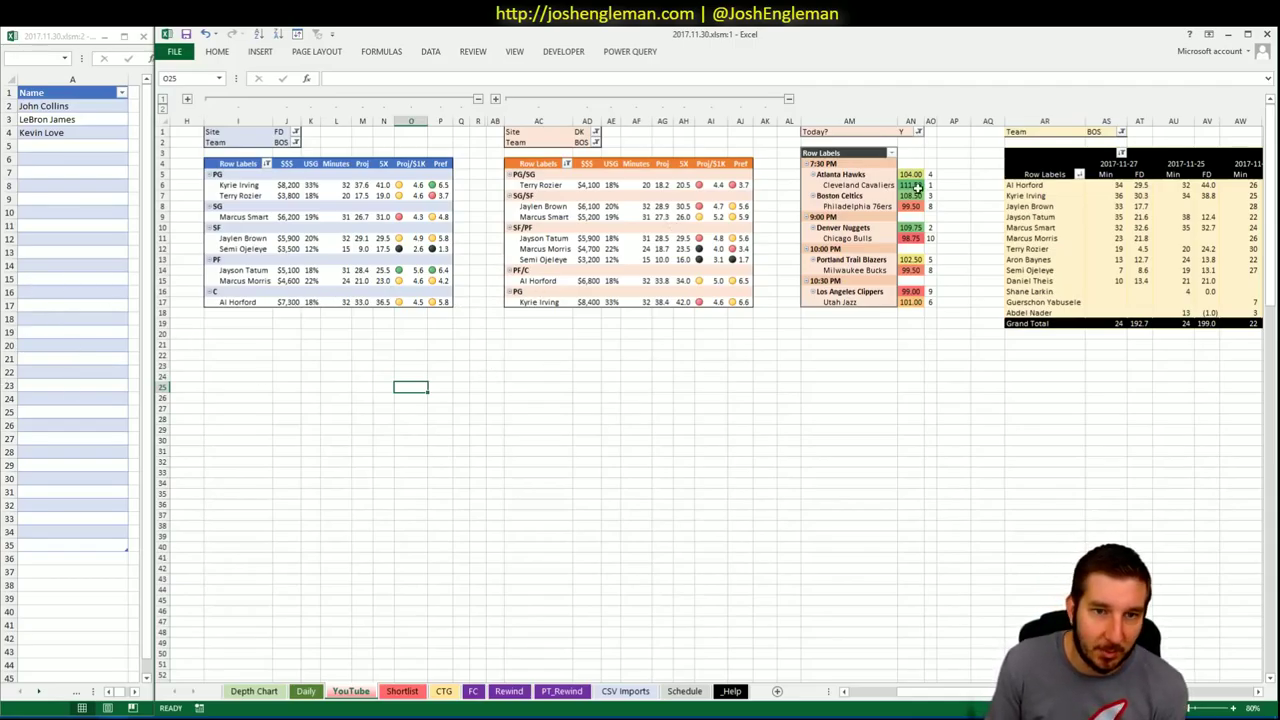
{"action": "left_click", "coordinate": [310, 365]}
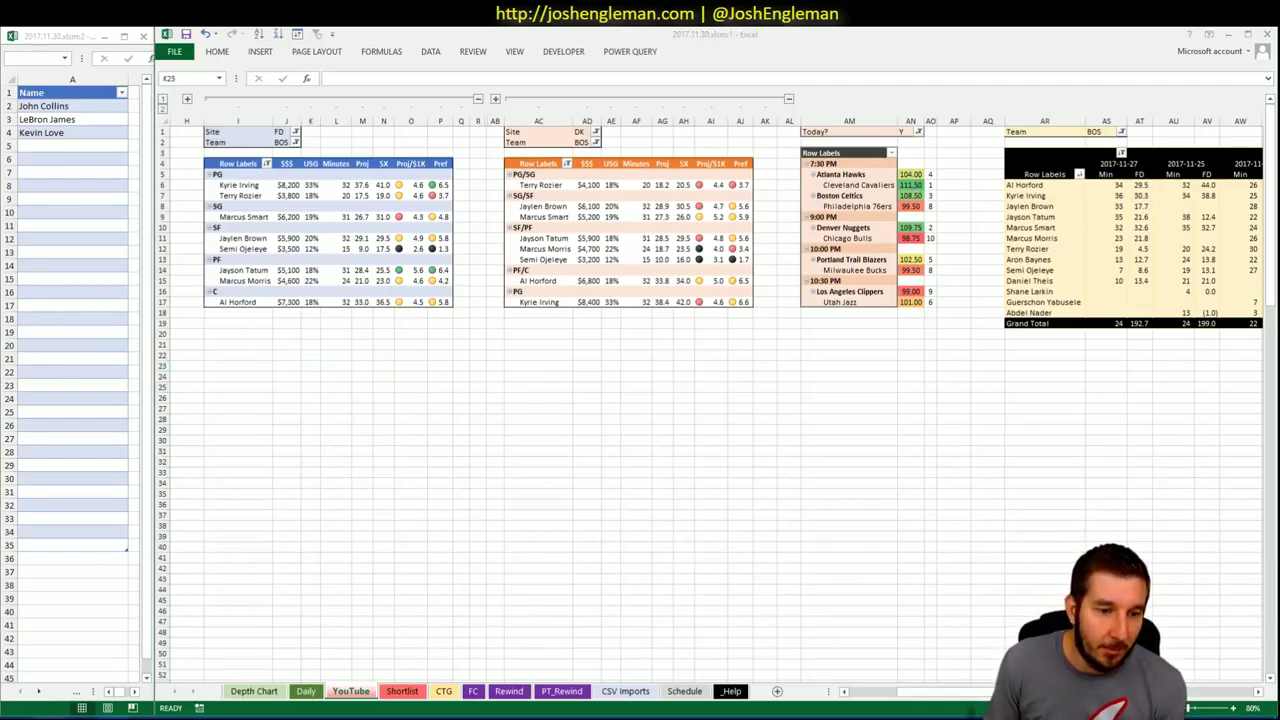
Switch to Cleaning the Glass, open the Boston Celtics page and select all player rows of the Shooting: Frequency table for copying
{"action": "key", "text": "alt+Tab"}
{"action": "left_click", "coordinate": [337, 141]}
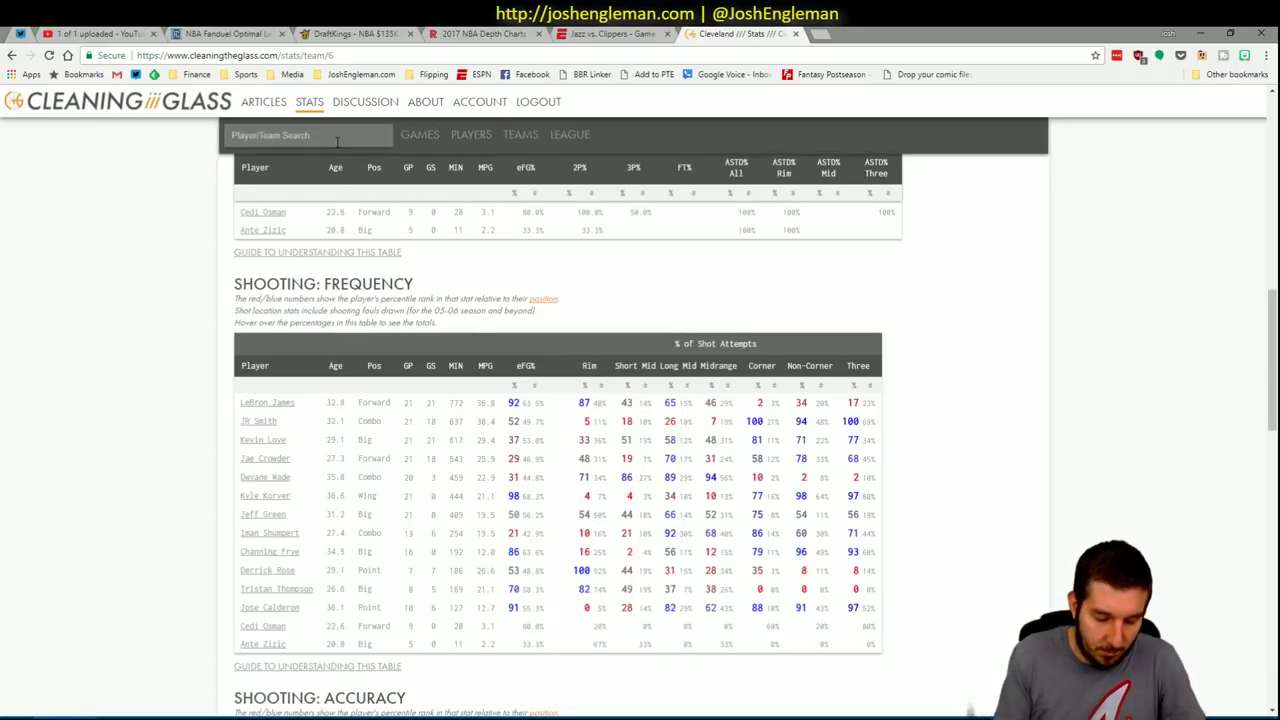
{"action": "type", "text": "Boston Celtics"}
{"action": "key", "text": "Return"}
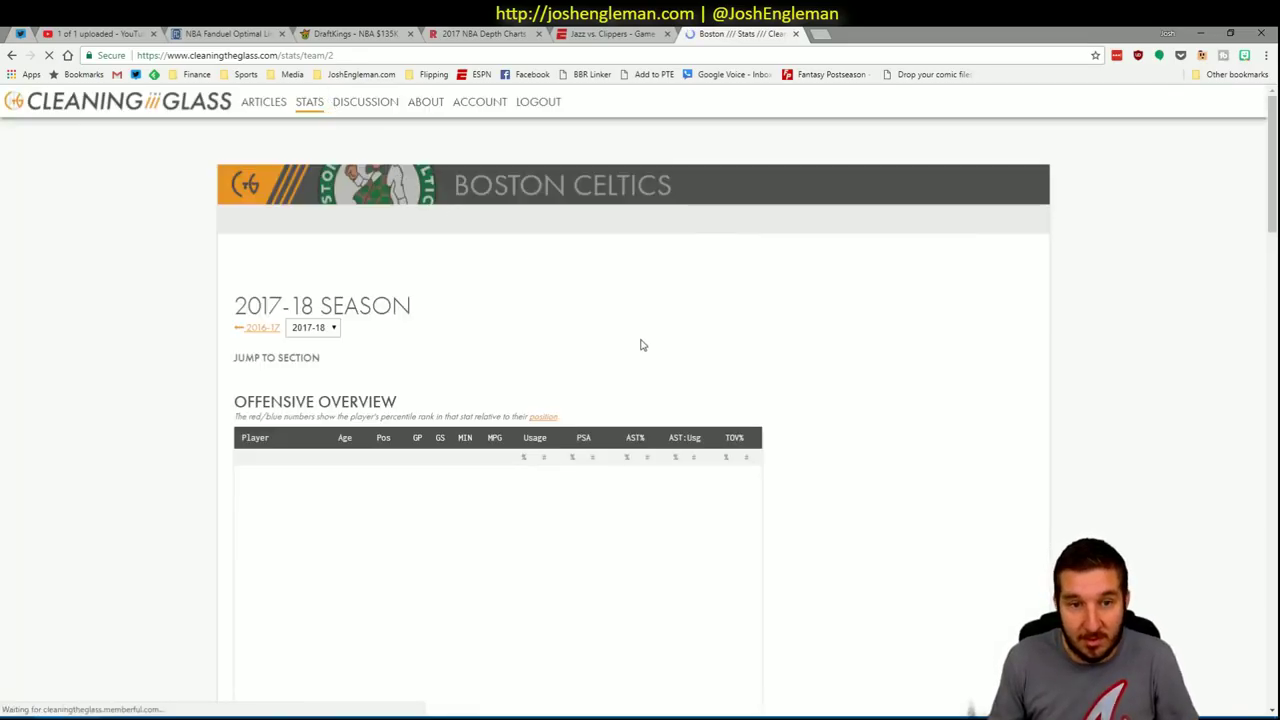
{"action": "scroll", "coordinate": [770, 346], "scroll_direction": "down", "scroll_amount": 10}
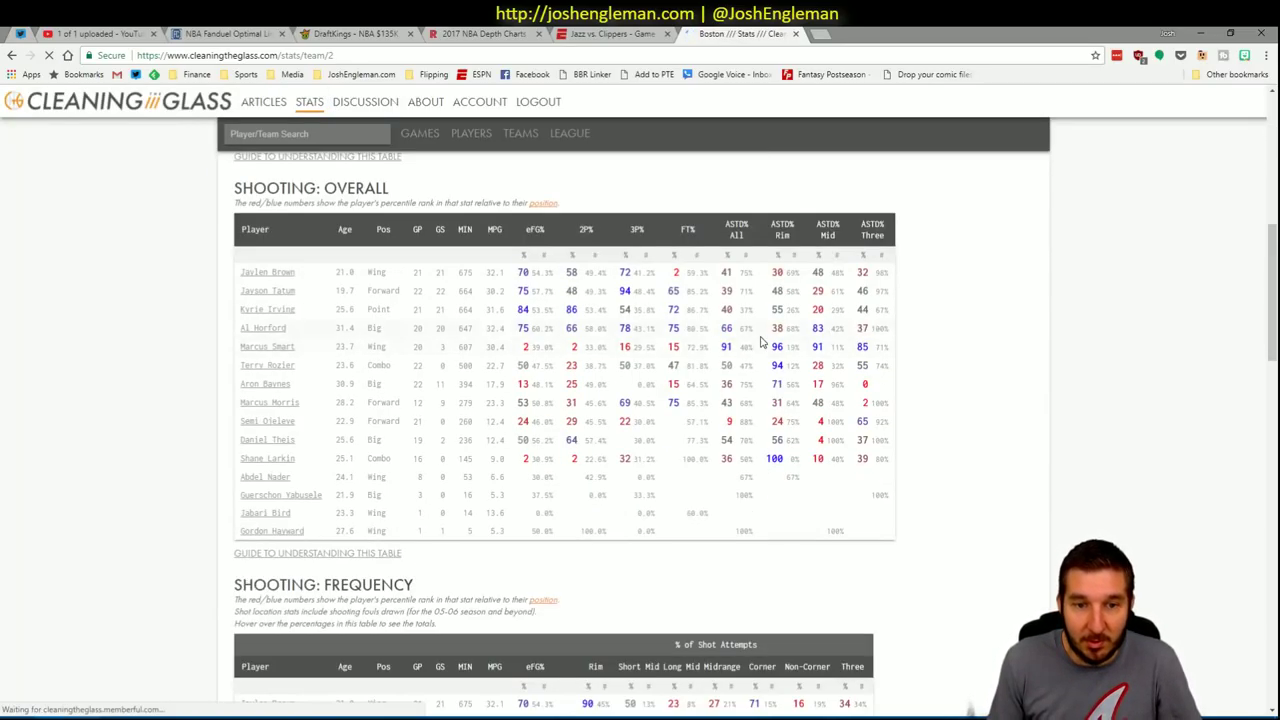
{"action": "scroll", "coordinate": [760, 343], "scroll_direction": "down", "scroll_amount": 5}
{"action": "scroll", "coordinate": [760, 343], "scroll_direction": "up", "scroll_amount": 3}
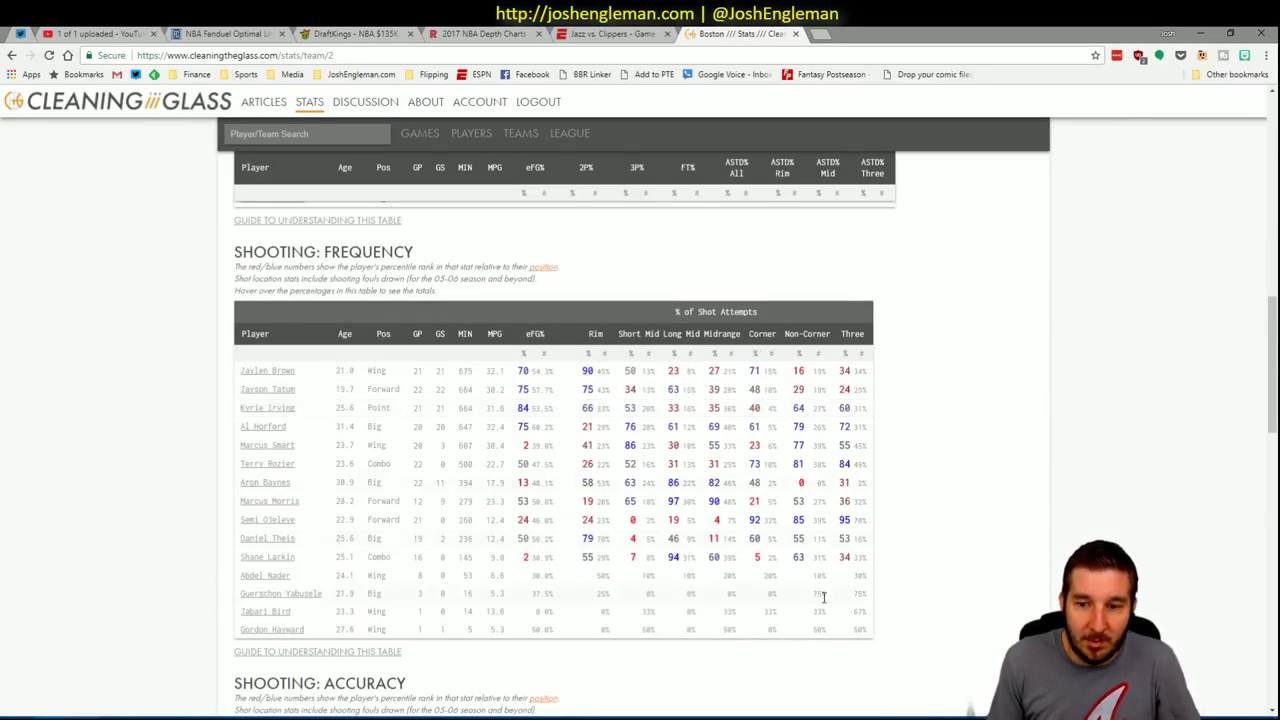
{"action": "left_click_drag", "start_coordinate": [868, 628], "coordinate": [243, 370]}
Refresh Excel's CTG sheet with the copied Celtics rows and set the opponent to PHI
{"action": "key", "text": "alt+Tab"}
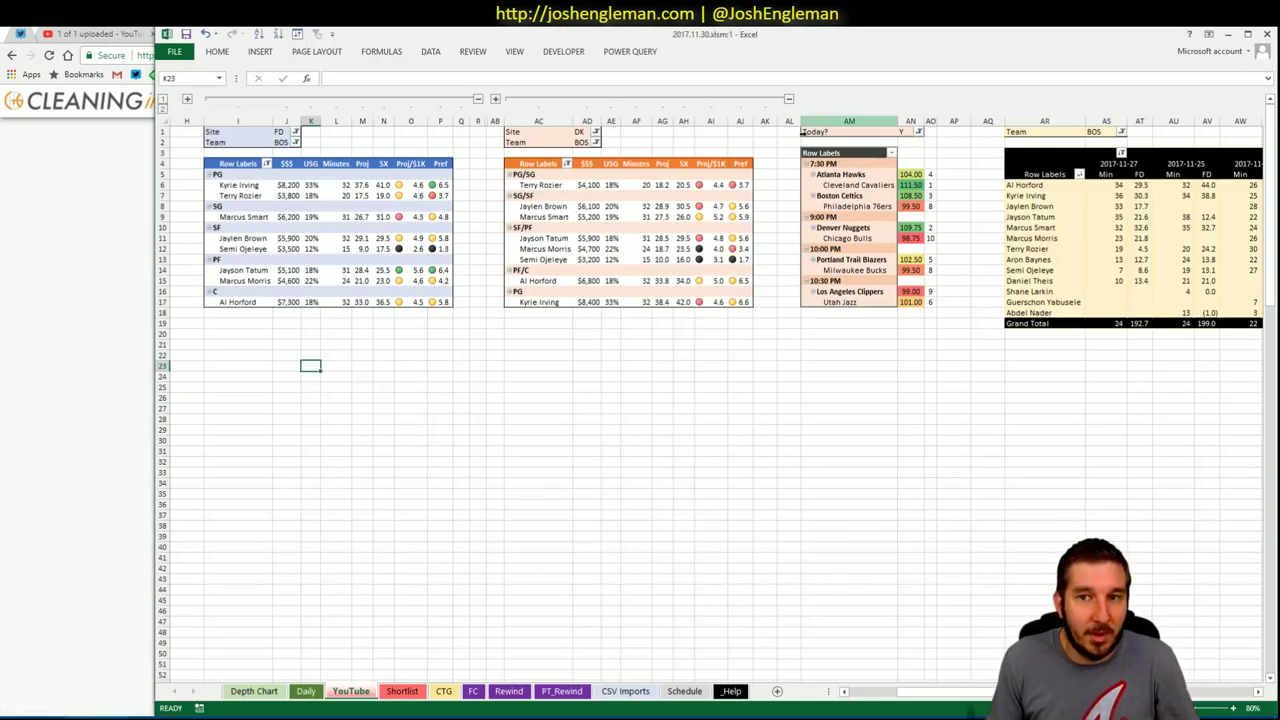
{"action": "left_click", "coordinate": [443, 691]}
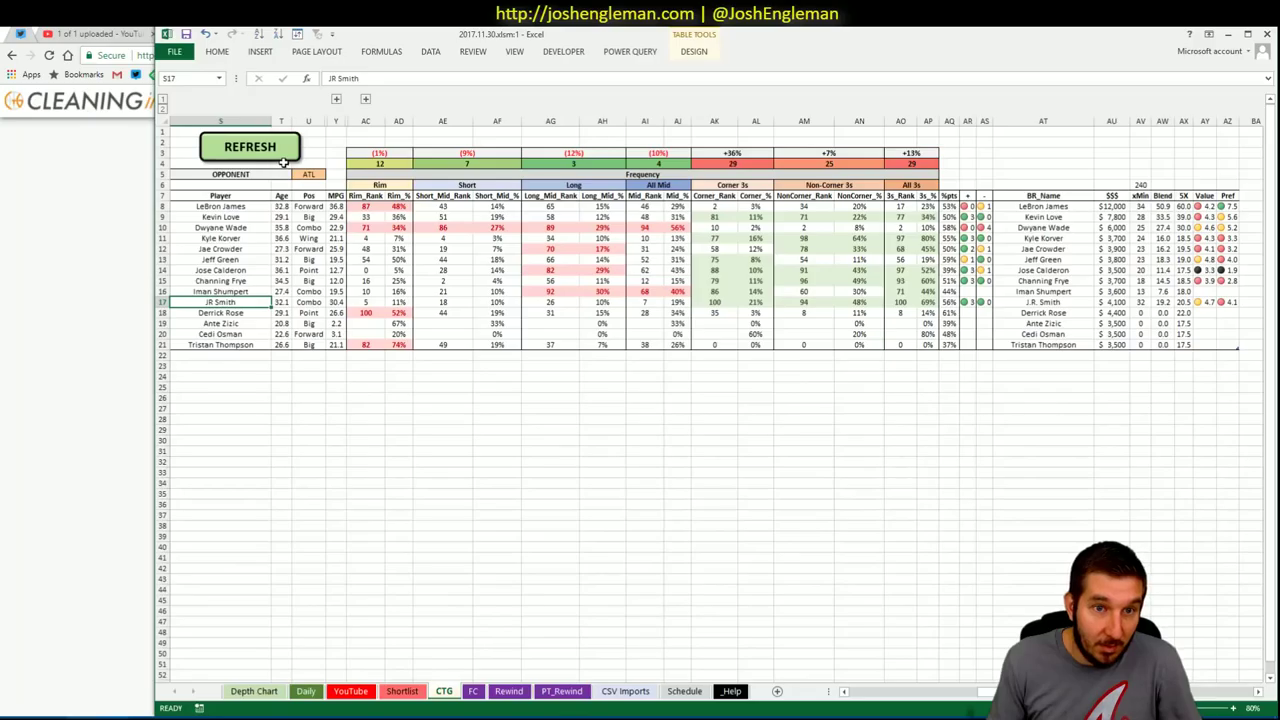
{"action": "left_click", "coordinate": [287, 152]}
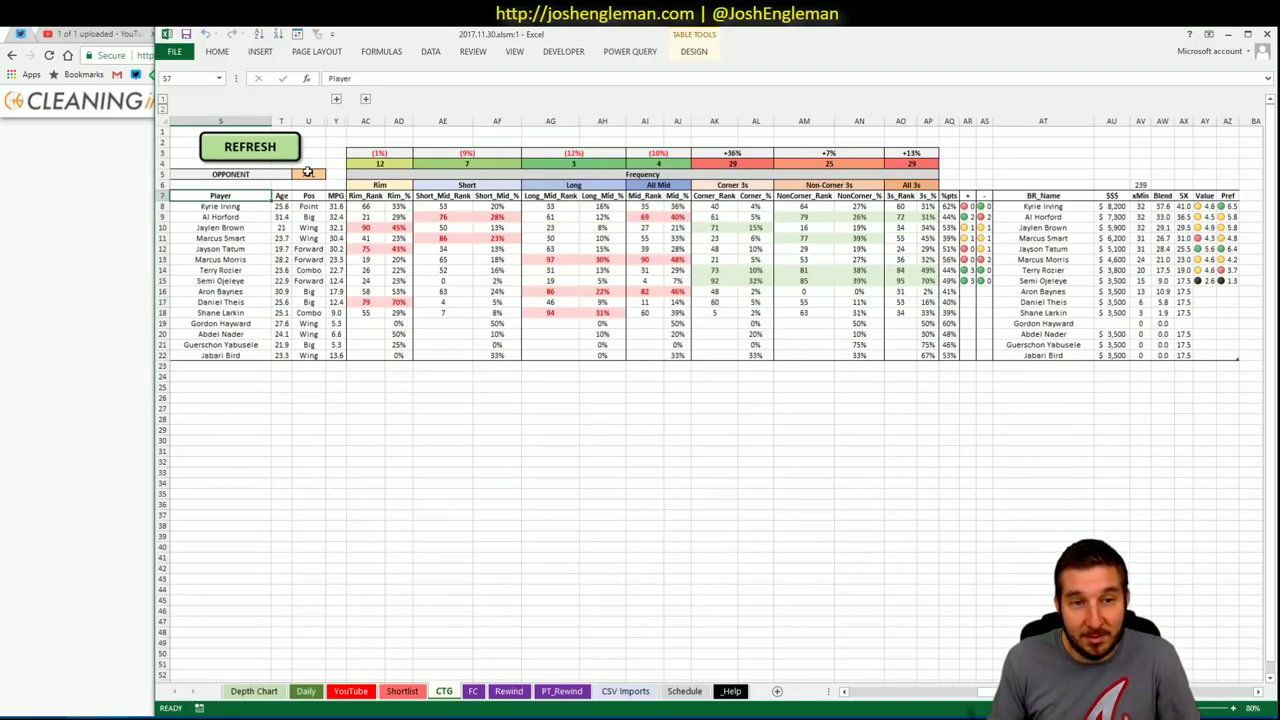
{"action": "left_click", "coordinate": [308, 174]}
{"action": "type", "text": "P"}
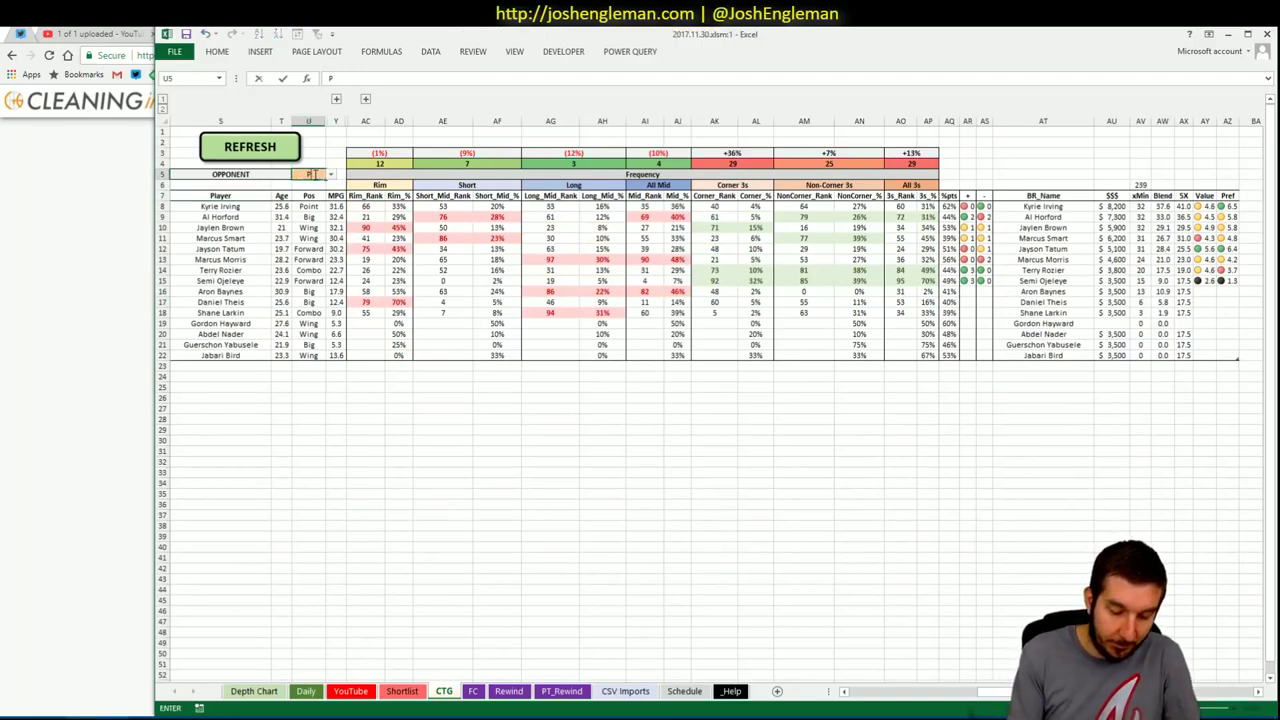
{"action": "type", "text": "HI"}
{"action": "key", "text": "Return"}
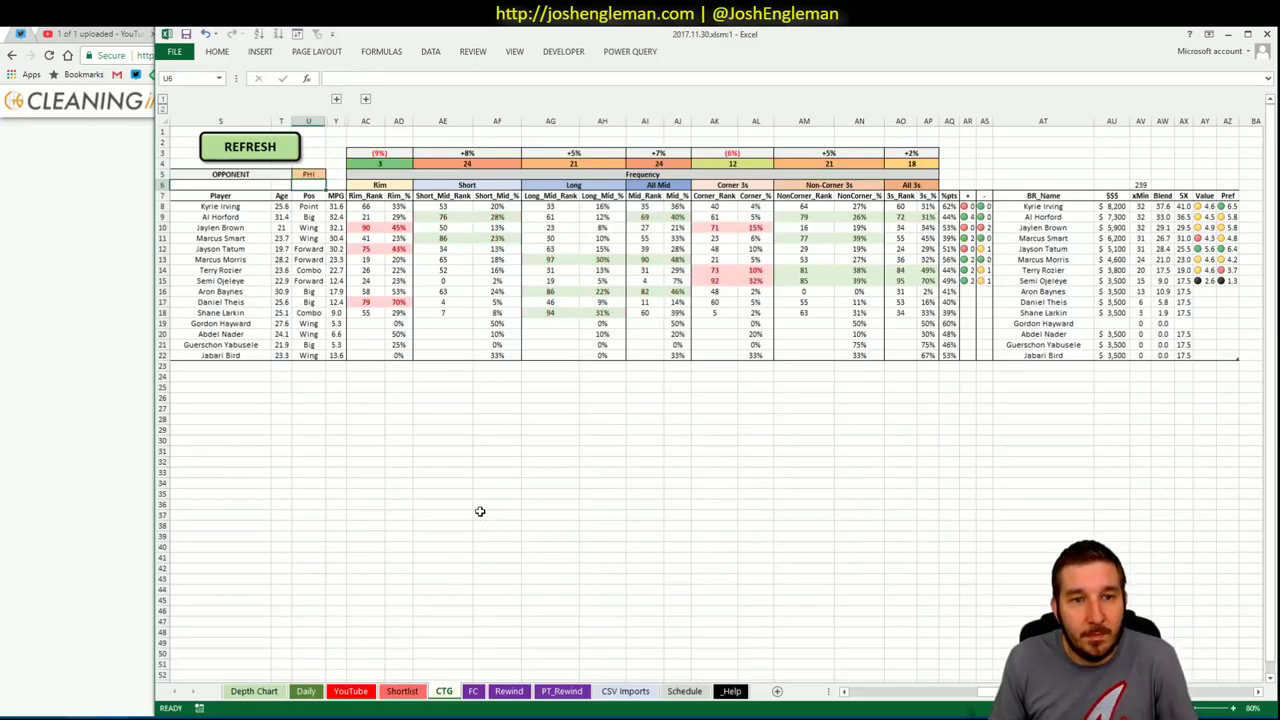
{"action": "left_click", "coordinate": [474, 494]}
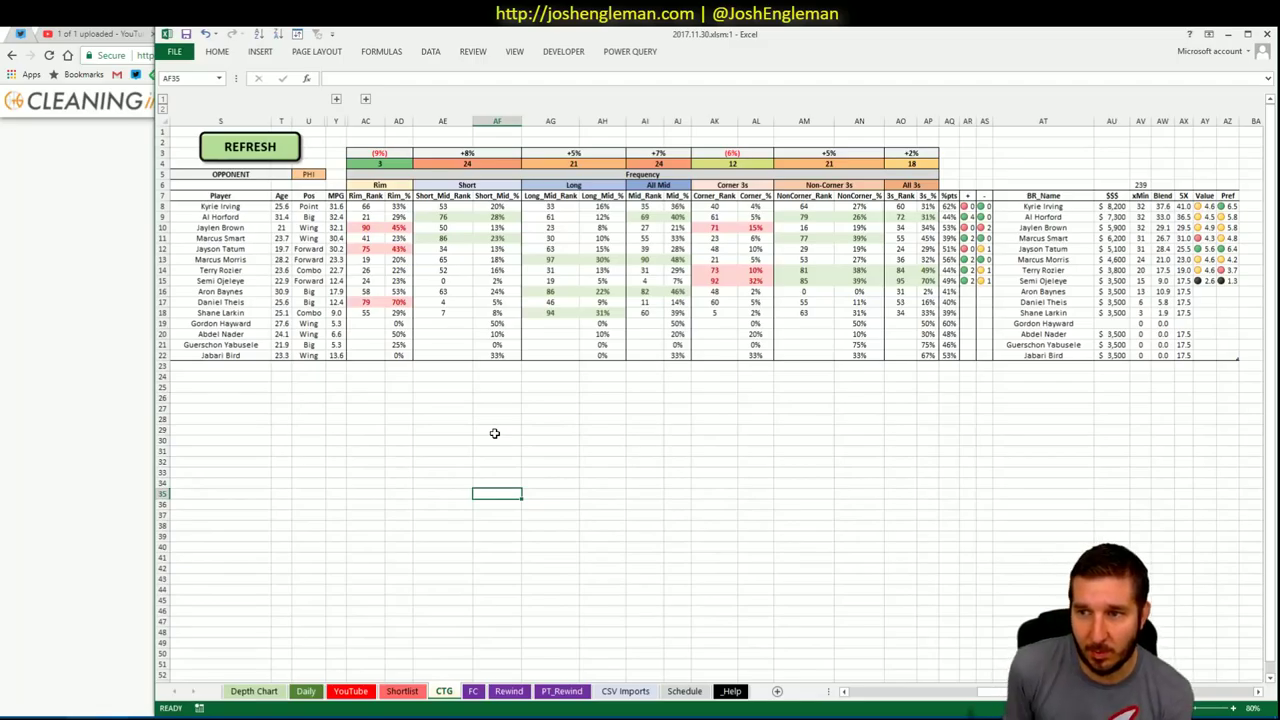
Bring the shortlist window back beside the YouTube sheet and examine Boston's minutes and FD points over recent games
{"action": "left_click", "coordinate": [350, 694]}
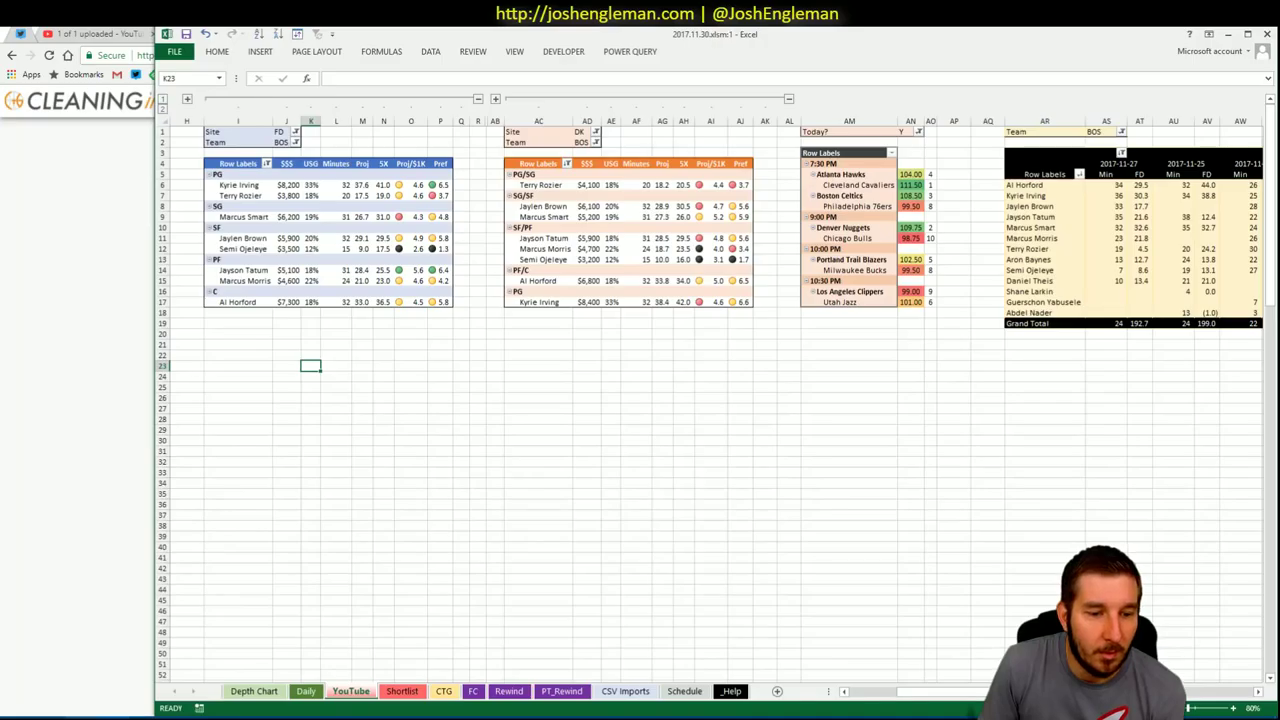
{"action": "left_click", "coordinate": [116, 714]}
{"action": "left_click", "coordinate": [175, 676]}
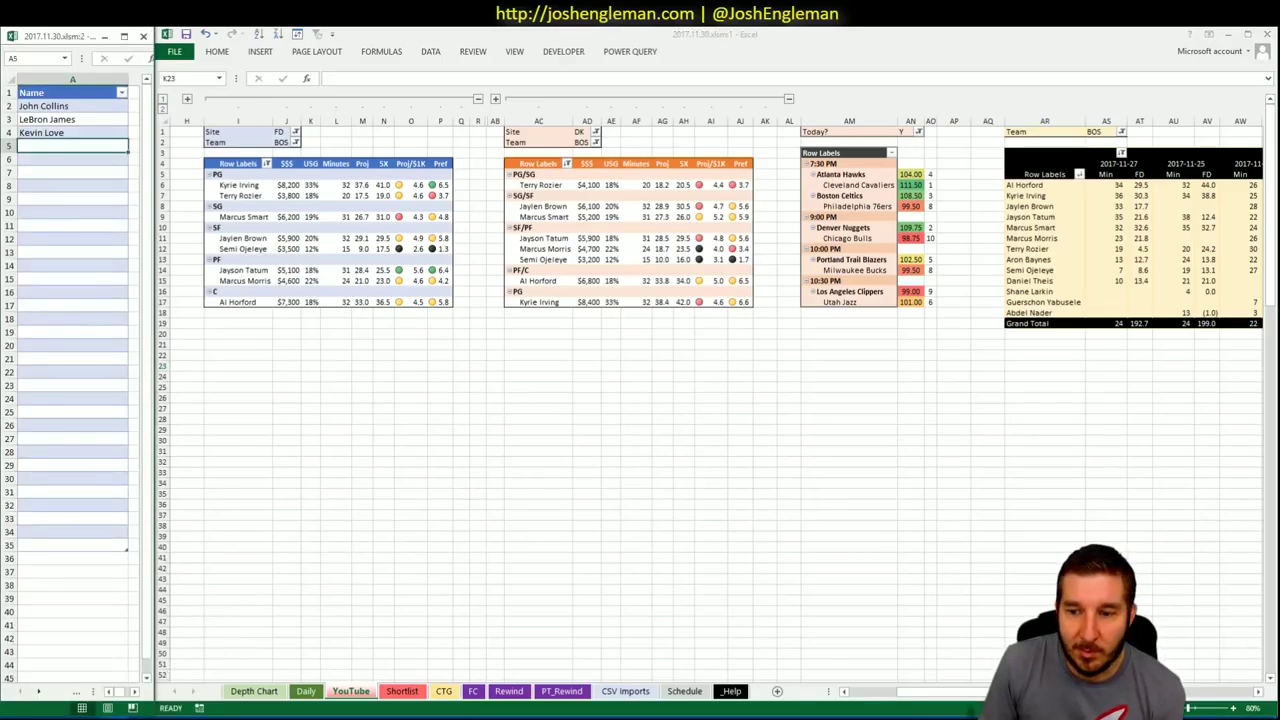
{"action": "left_click", "coordinate": [310, 363]}
{"action": "scroll", "coordinate": [719, 400], "scroll_direction": "right", "scroll_amount": 8}
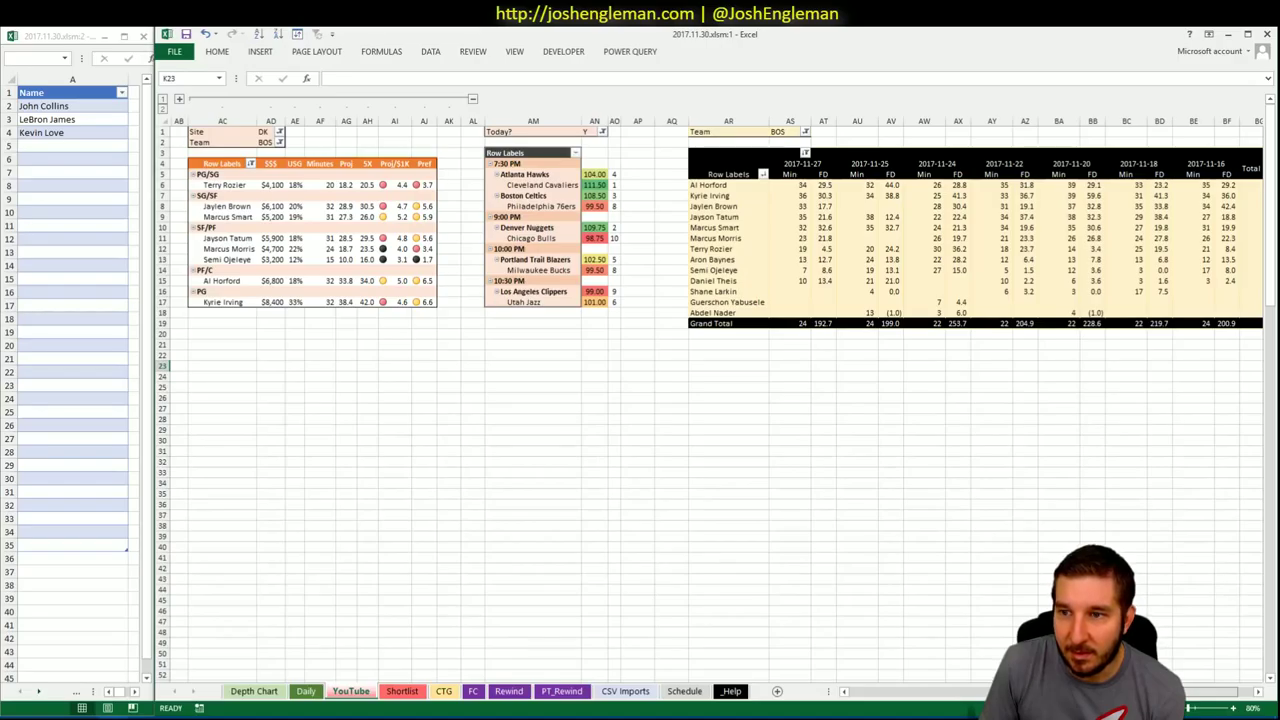
{"action": "scroll", "coordinate": [717, 387], "scroll_direction": "right", "scroll_amount": 2}
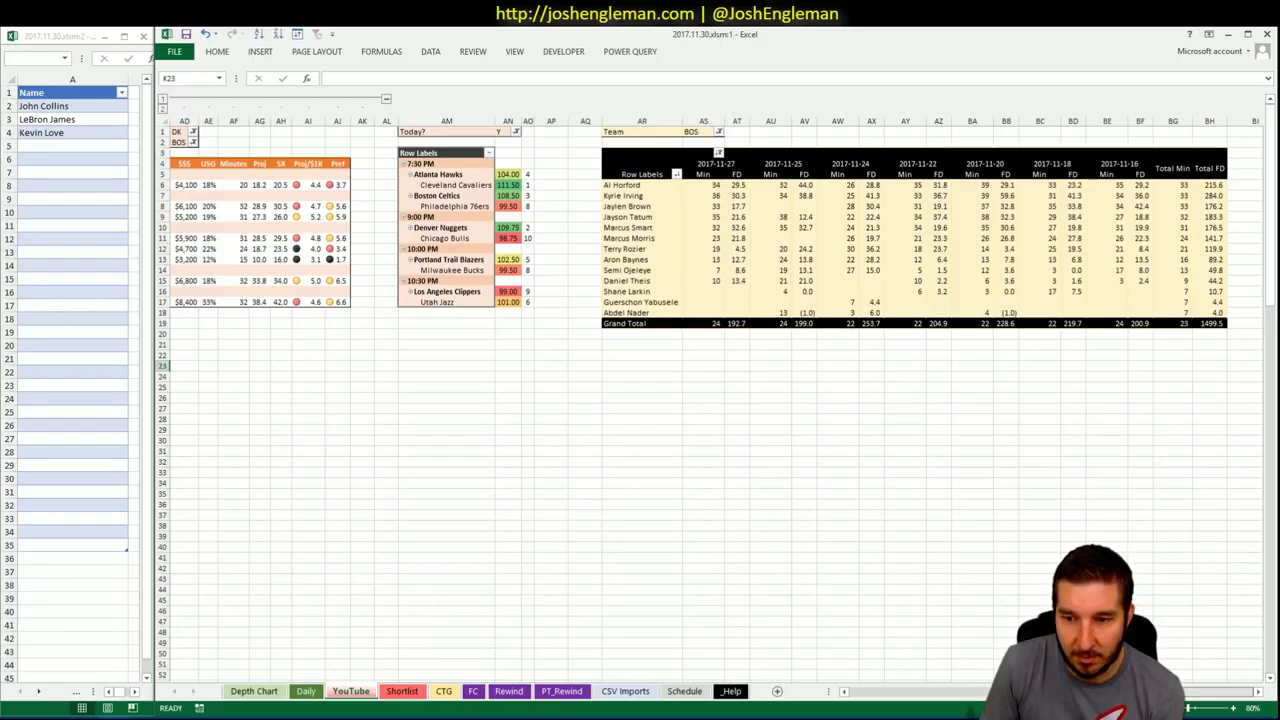
{"action": "scroll", "coordinate": [700, 400], "scroll_direction": "left", "scroll_amount": 1}
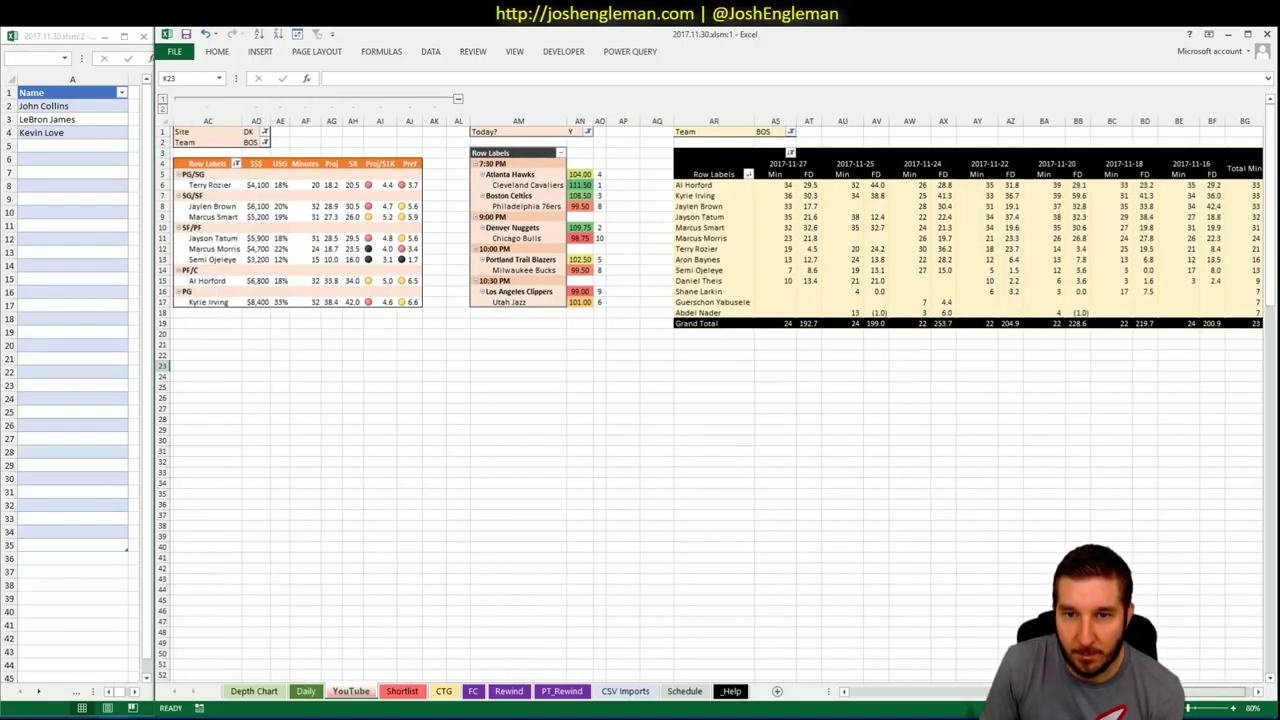
{"action": "scroll", "coordinate": [700, 400], "scroll_direction": "right", "scroll_amount": 1}
{"action": "scroll", "coordinate": [700, 400], "scroll_direction": "left", "scroll_amount": 5}
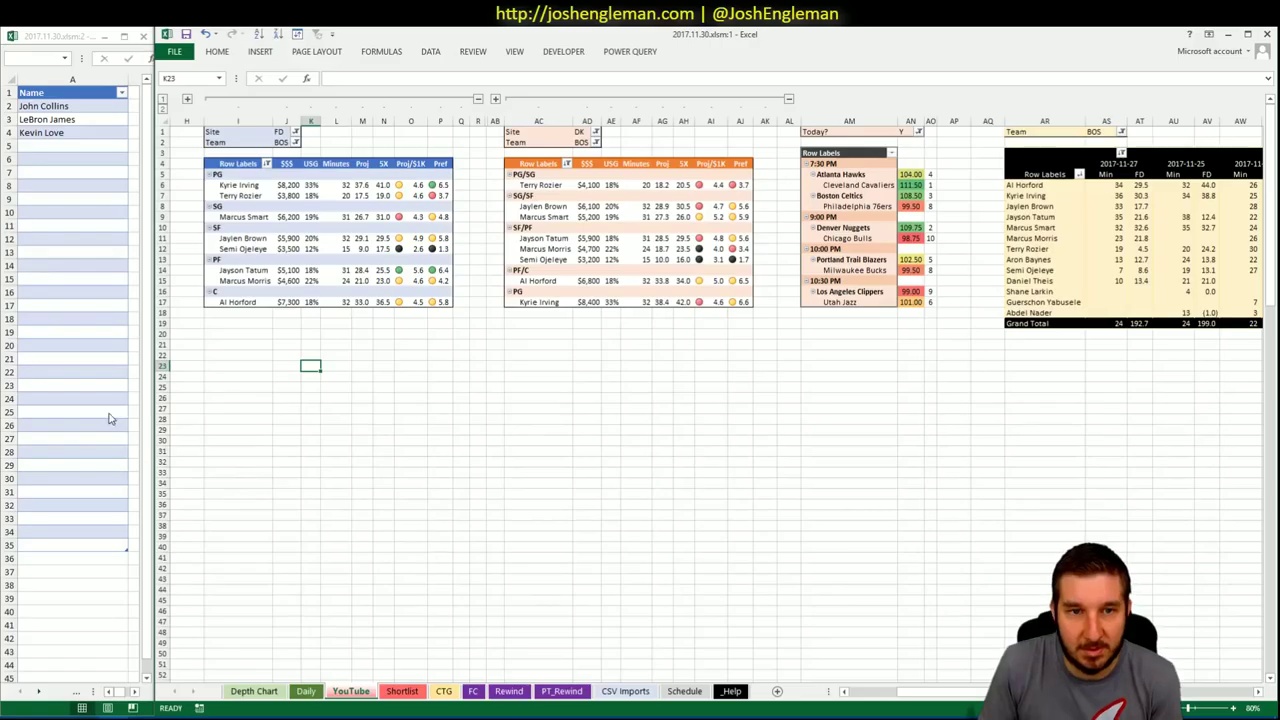
Add Kyrie Irving to the shortlist's Name column below Kevin Love
{"action": "left_click", "coordinate": [92, 145]}
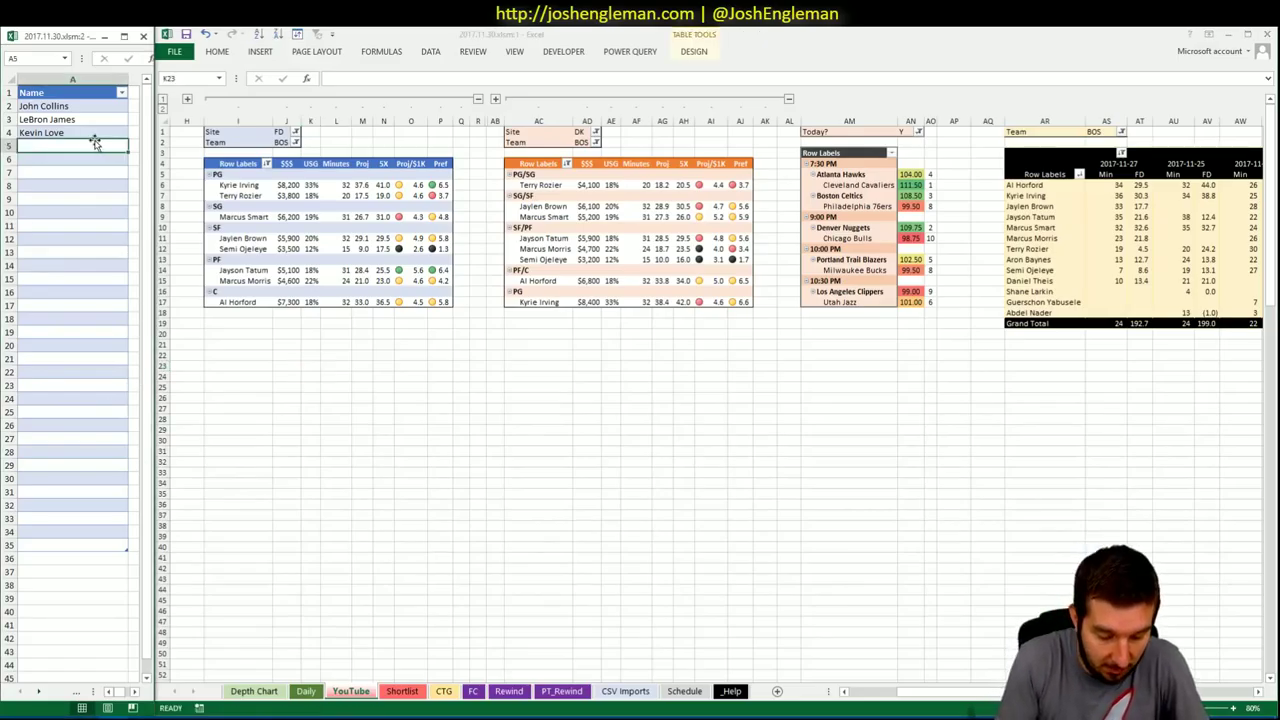
{"action": "type", "text": "Kyrie Irving"}
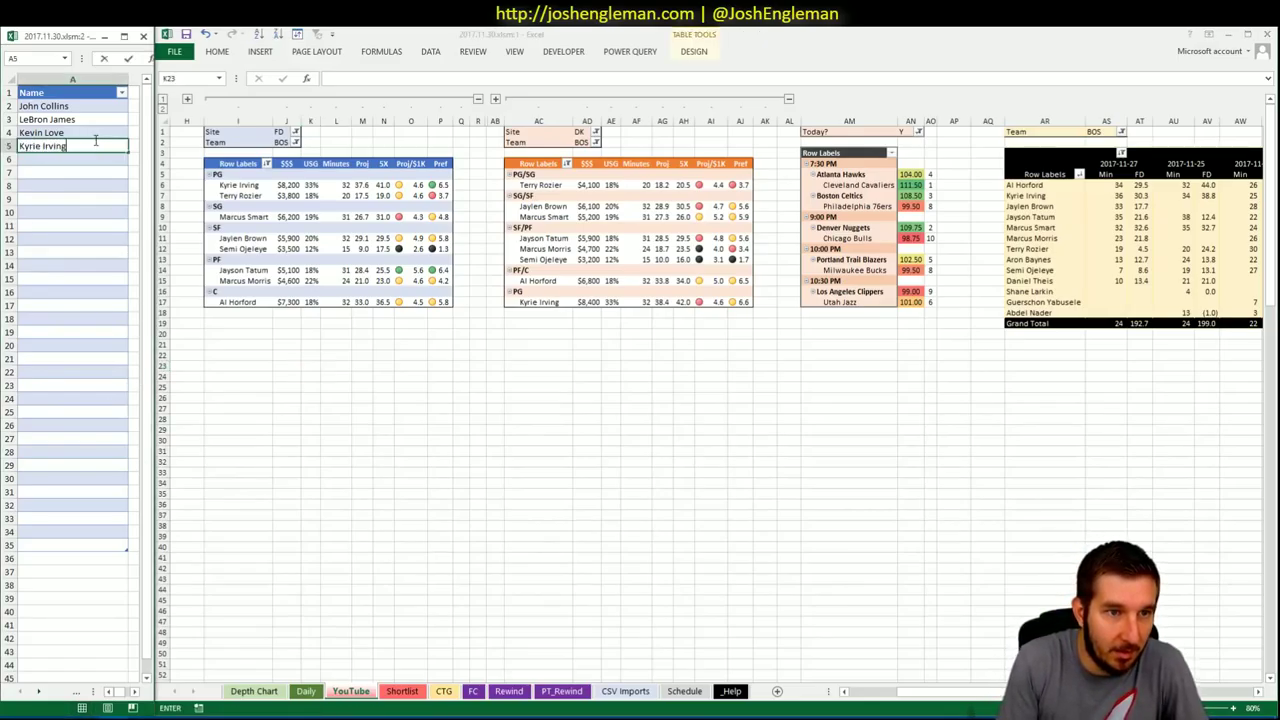
{"action": "key", "text": "Return"}
{"action": "left_click", "coordinate": [310, 365]}
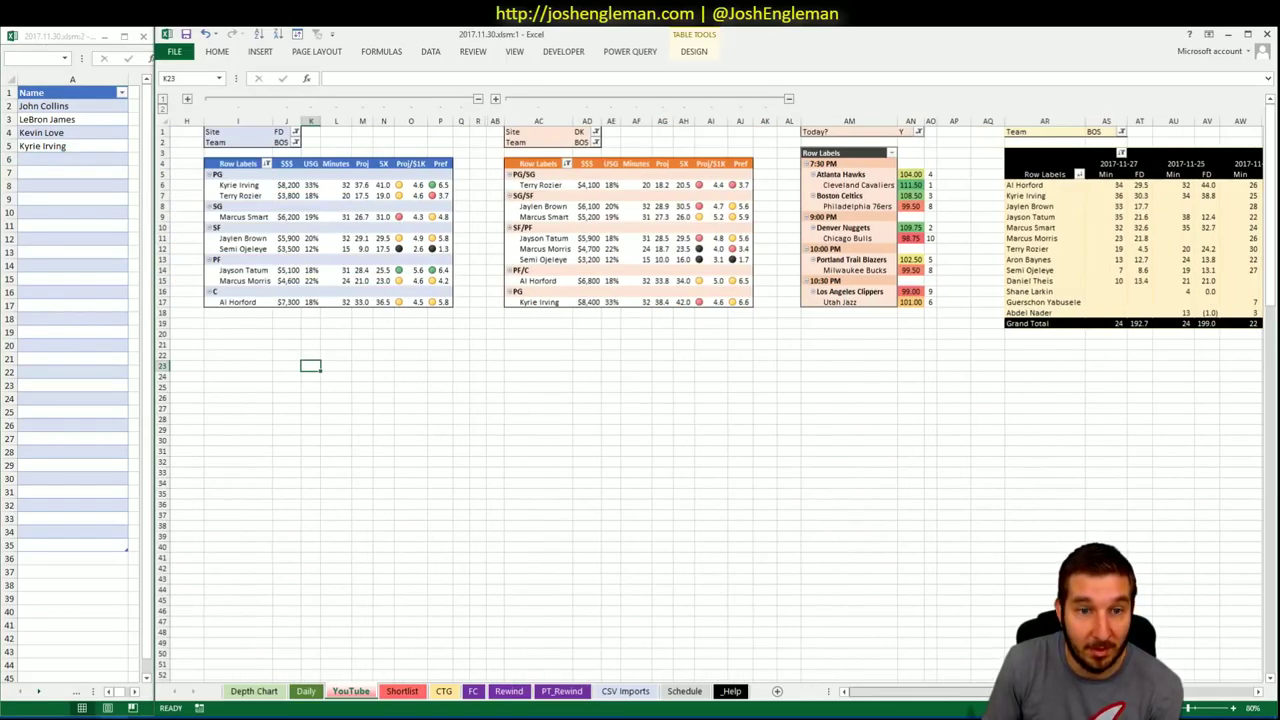
Check Boston's recent game log on the YouTube sheet and add Al Horford to the shortlist's Name column below Kyrie Irving
{"action": "scroll", "coordinate": [1248, 686], "scroll_direction": "right", "scroll_amount": 10}
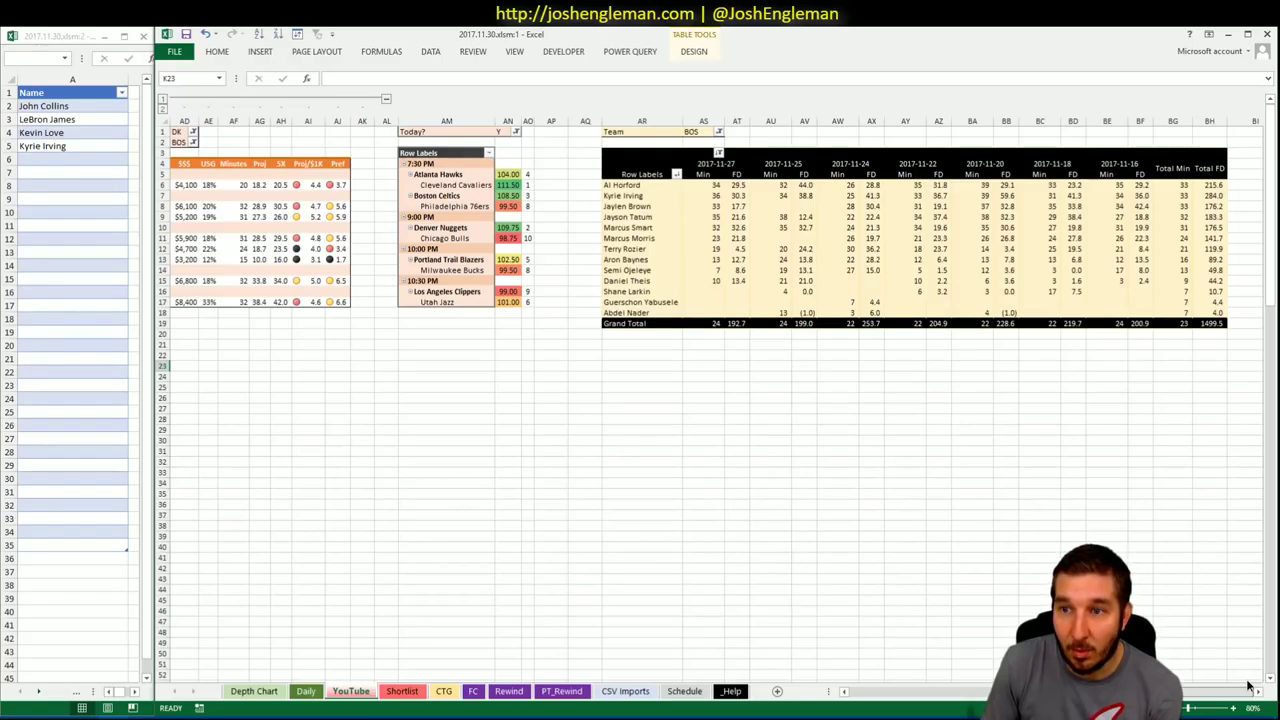
{"action": "scroll", "coordinate": [1248, 686], "scroll_direction": "left", "scroll_amount": 10}
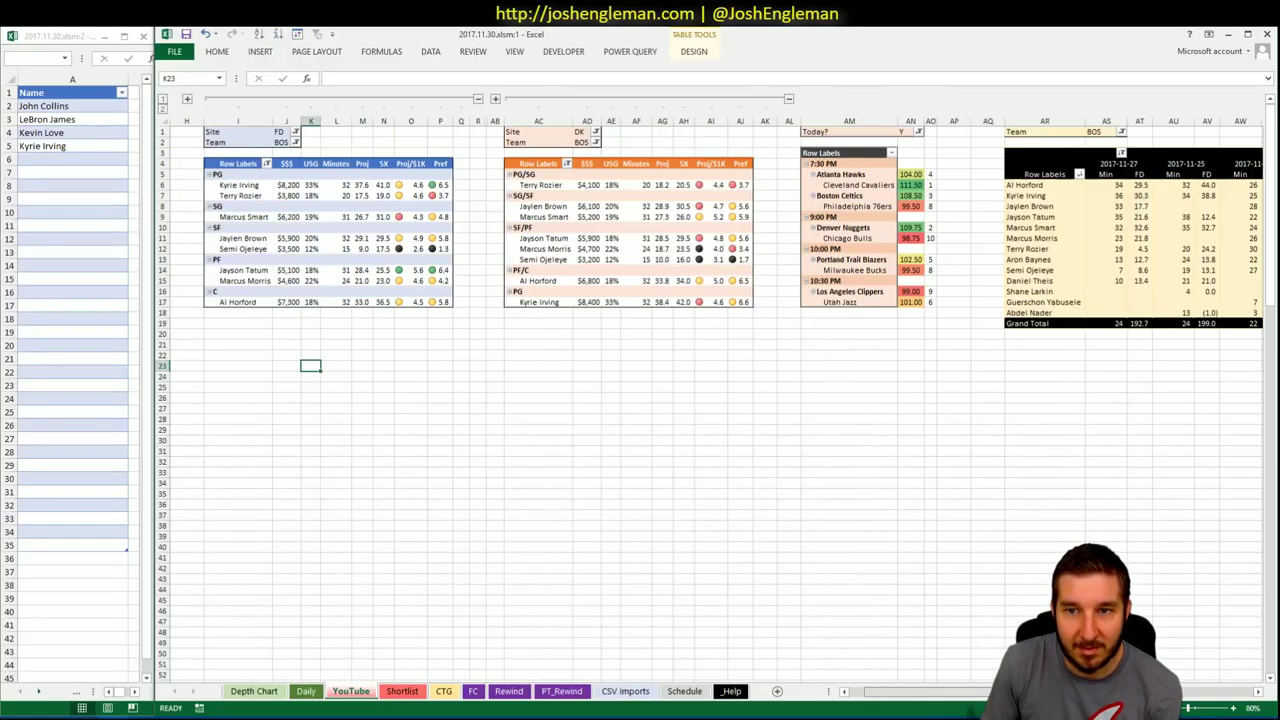
{"action": "left_click", "coordinate": [103, 161]}
{"action": "type", "text": "Al Horford"}
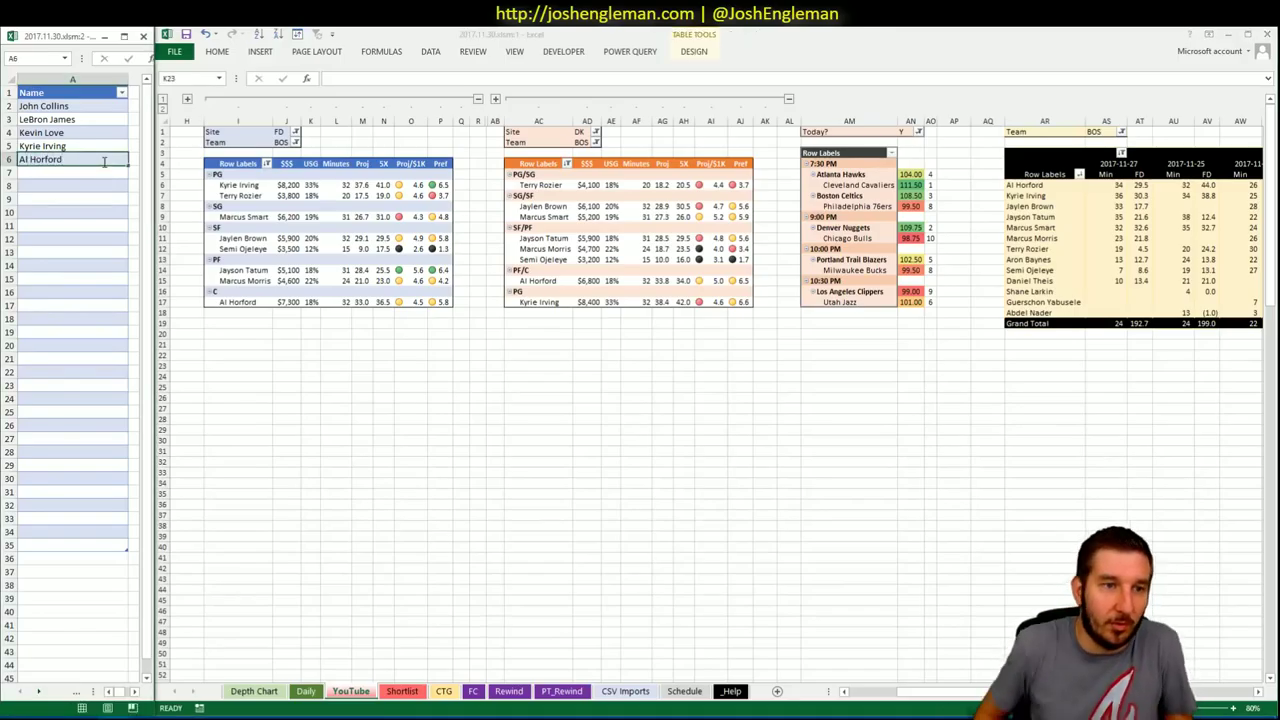
{"action": "key", "text": "Return"}
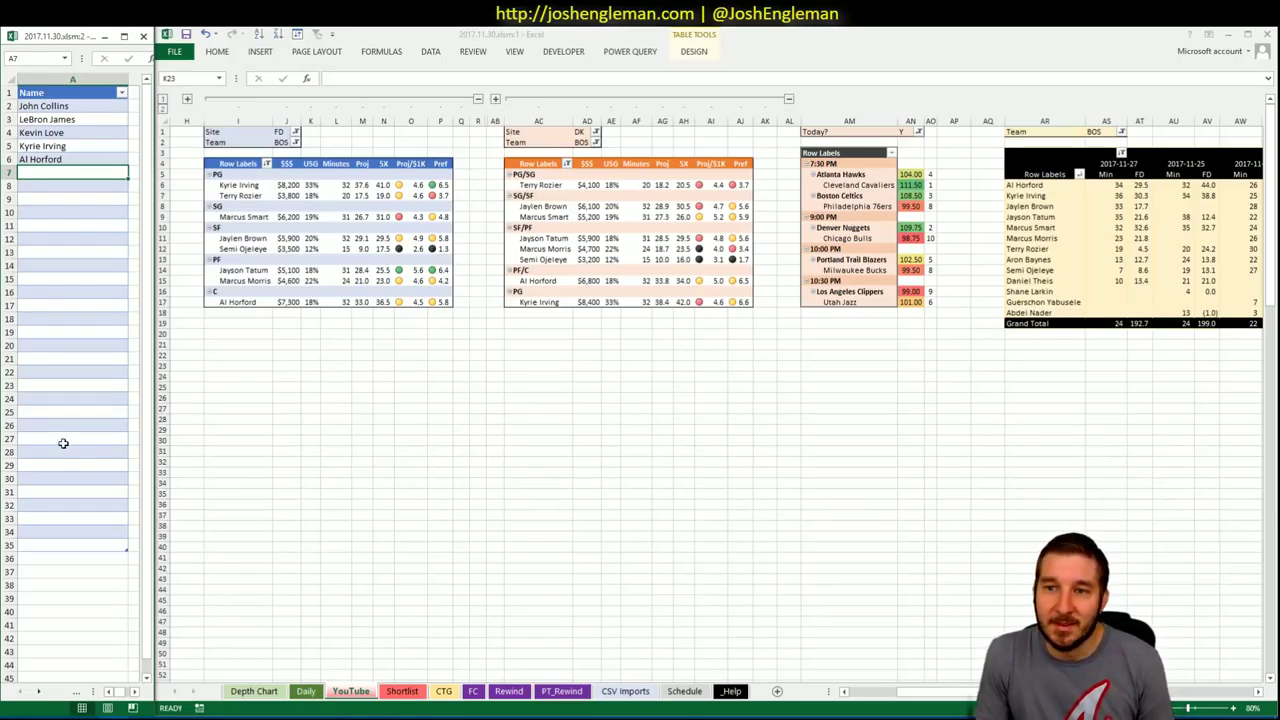
Review Boston's minutes and FD points across all listed games, and add Jayson Tatum to the shortlist below Al Horford
{"action": "key", "text": "alt+Tab"}
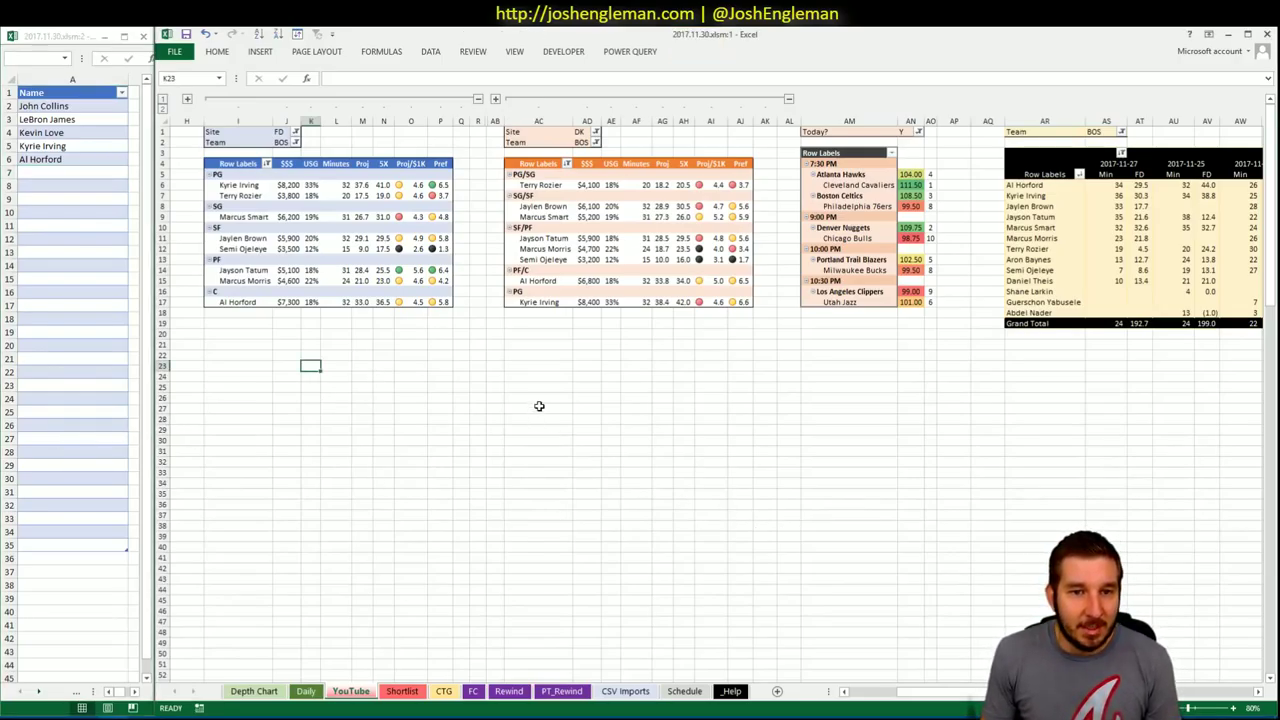
{"action": "left_click", "coordinate": [532, 429]}
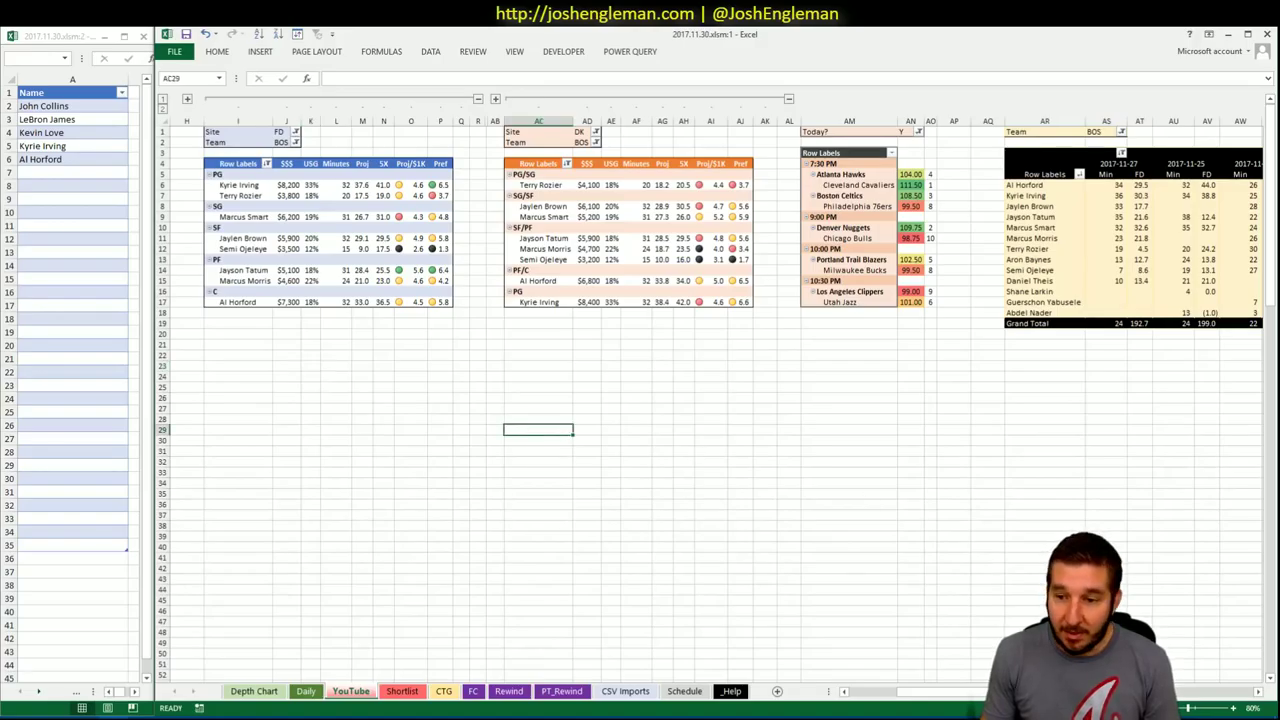
{"action": "left_click_drag", "start_coordinate": [940, 691], "coordinate": [1221, 690]}
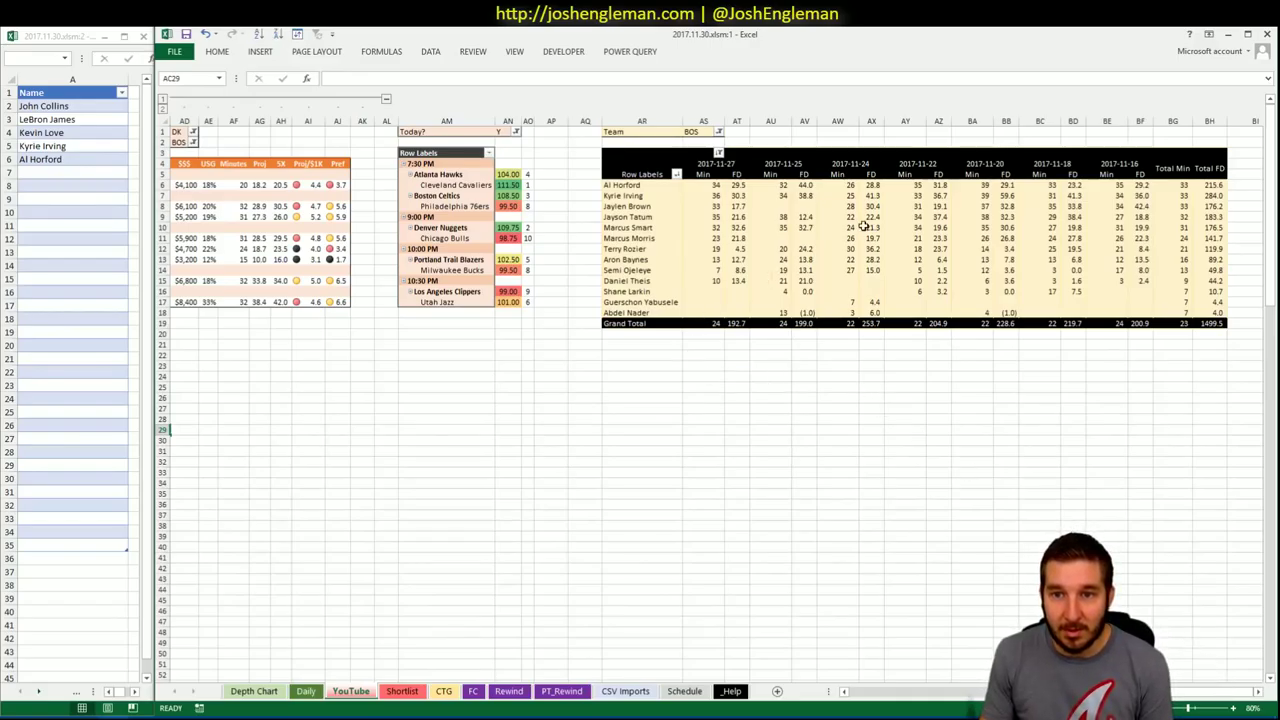
{"action": "scroll", "coordinate": [916, 669], "scroll_direction": "left", "scroll_amount": 10}
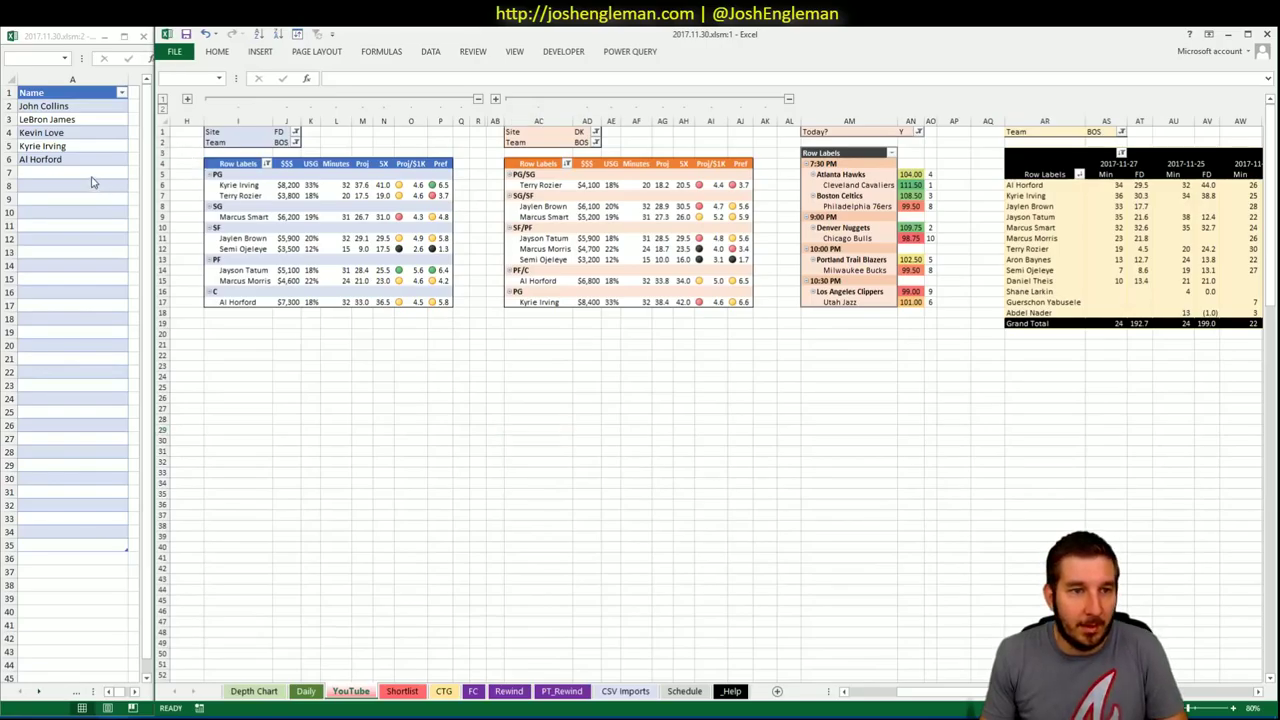
{"action": "left_click", "coordinate": [93, 174]}
{"action": "type", "text": "Jay"}
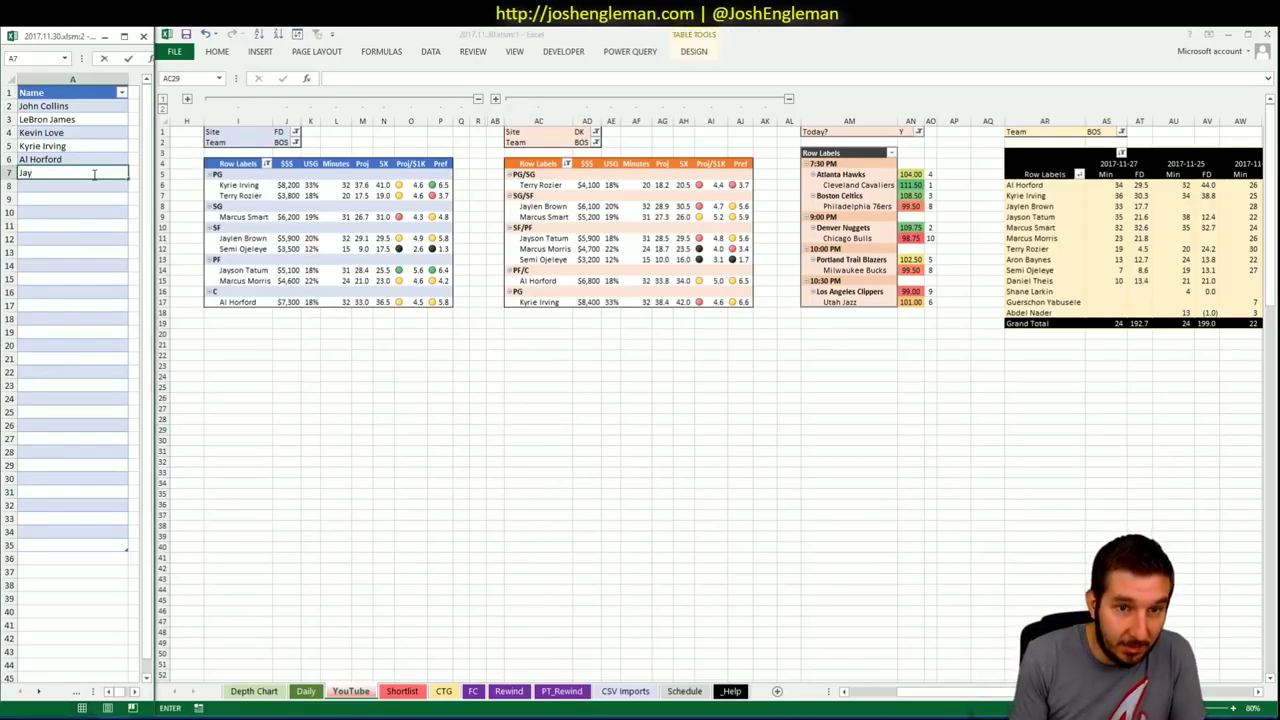
{"action": "type", "text": "son Tatum"}
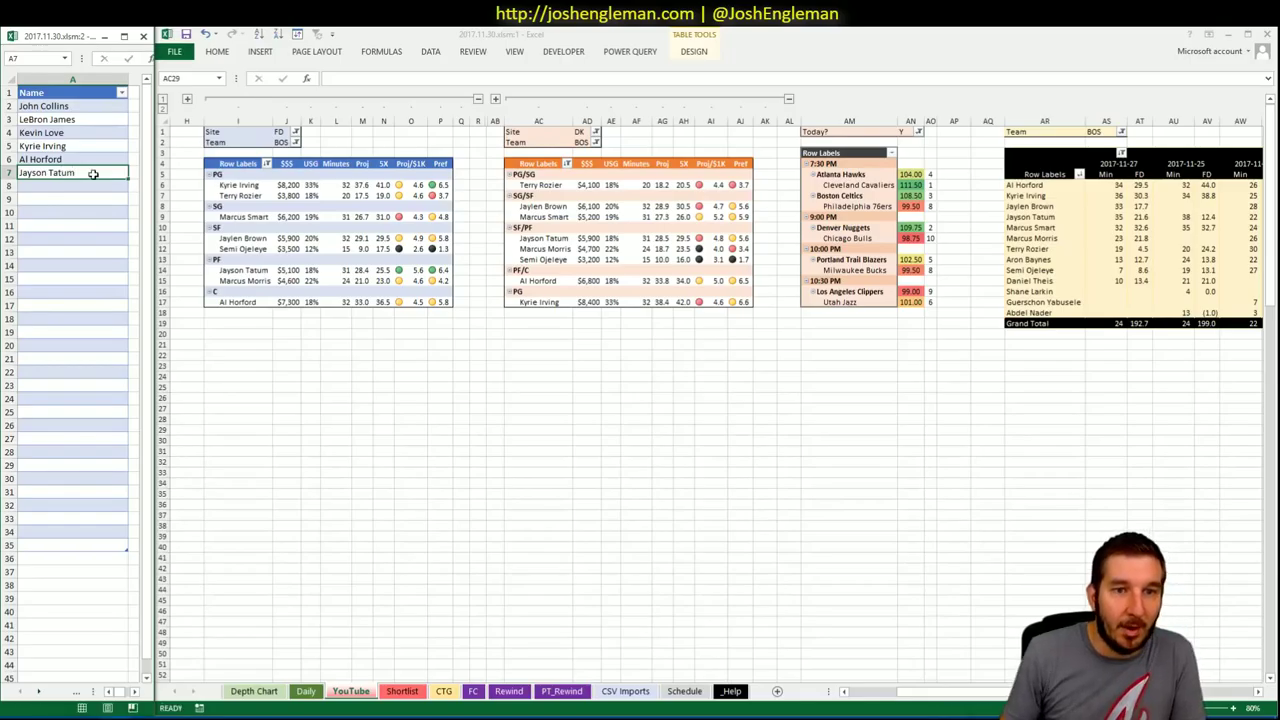
{"action": "key", "text": "Return"}
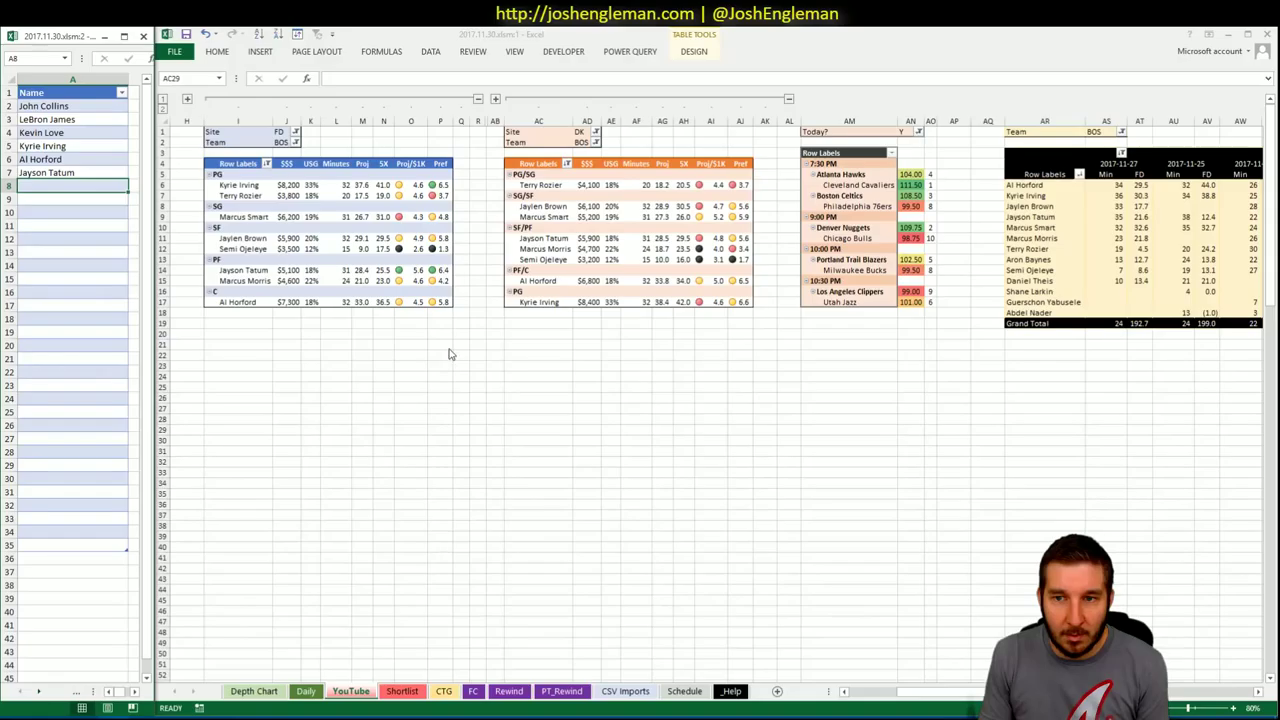
Set the team filter to PHI in the FD, DK and recent-games pivot tables on the YouTube sheet
{"action": "left_click", "coordinate": [287, 142]}
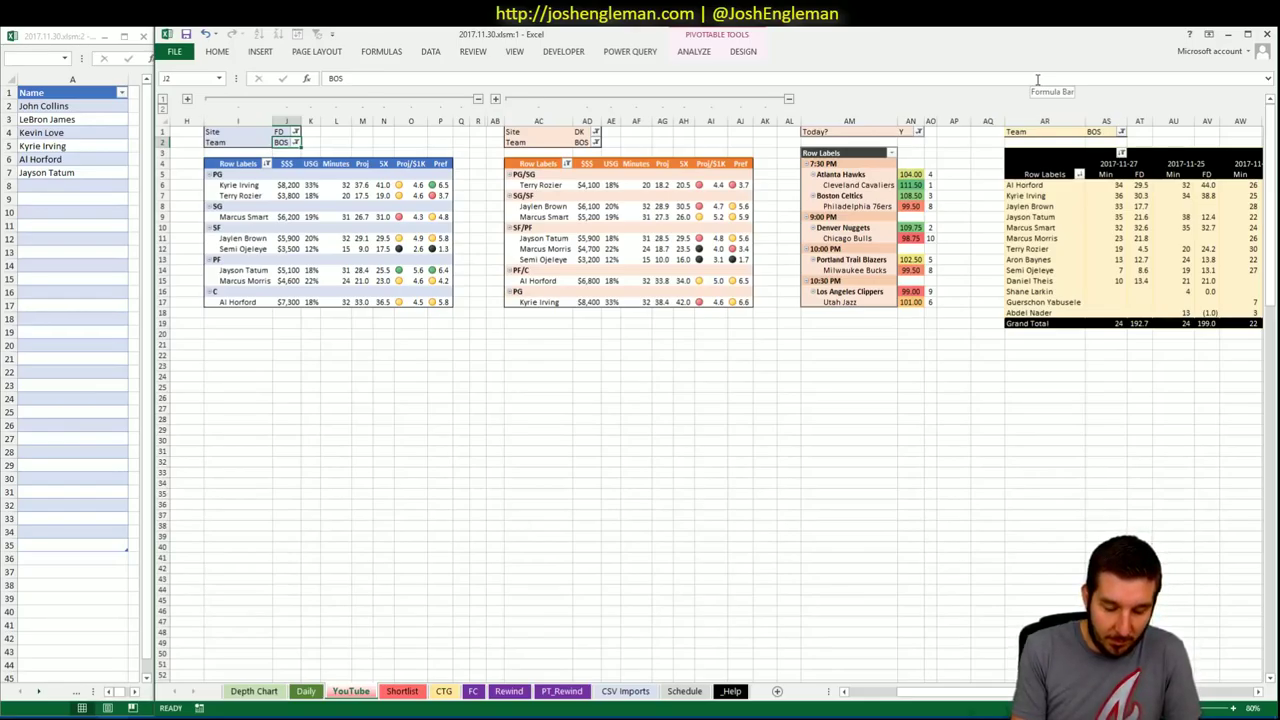
{"action": "type", "text": "PHI"}
{"action": "key", "text": "Tab"}
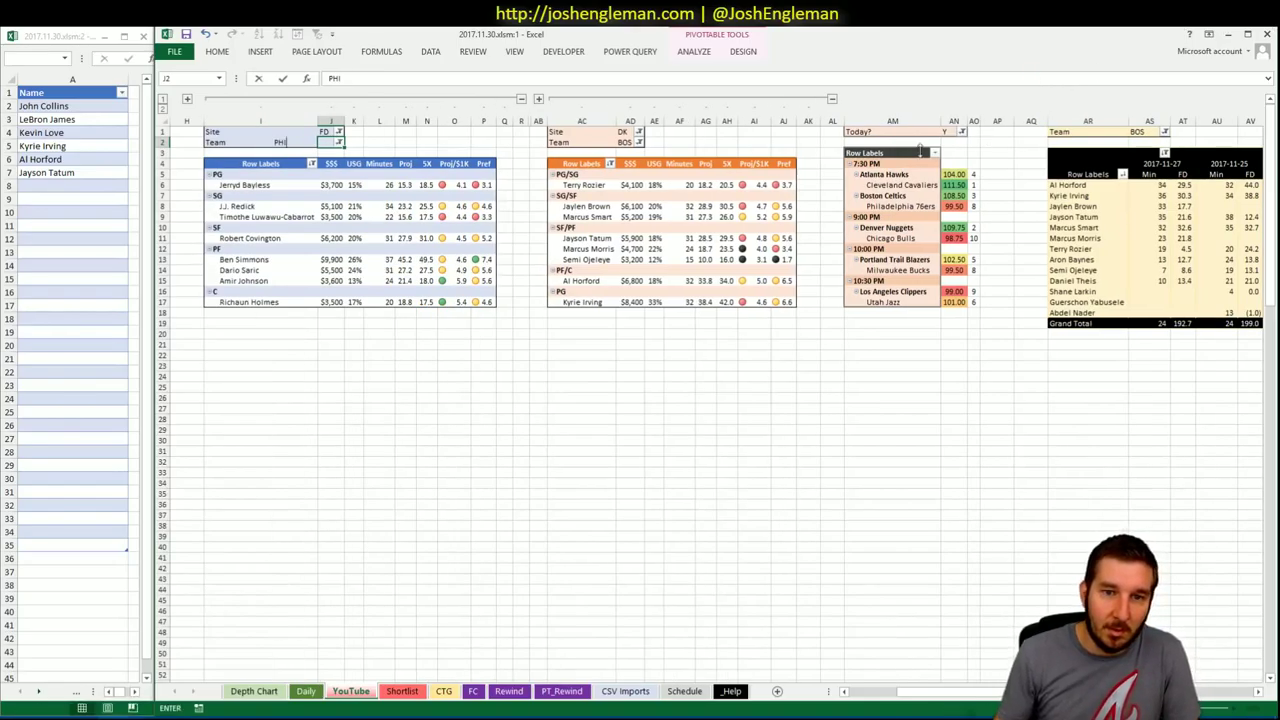
{"action": "left_click", "coordinate": [625, 143]}
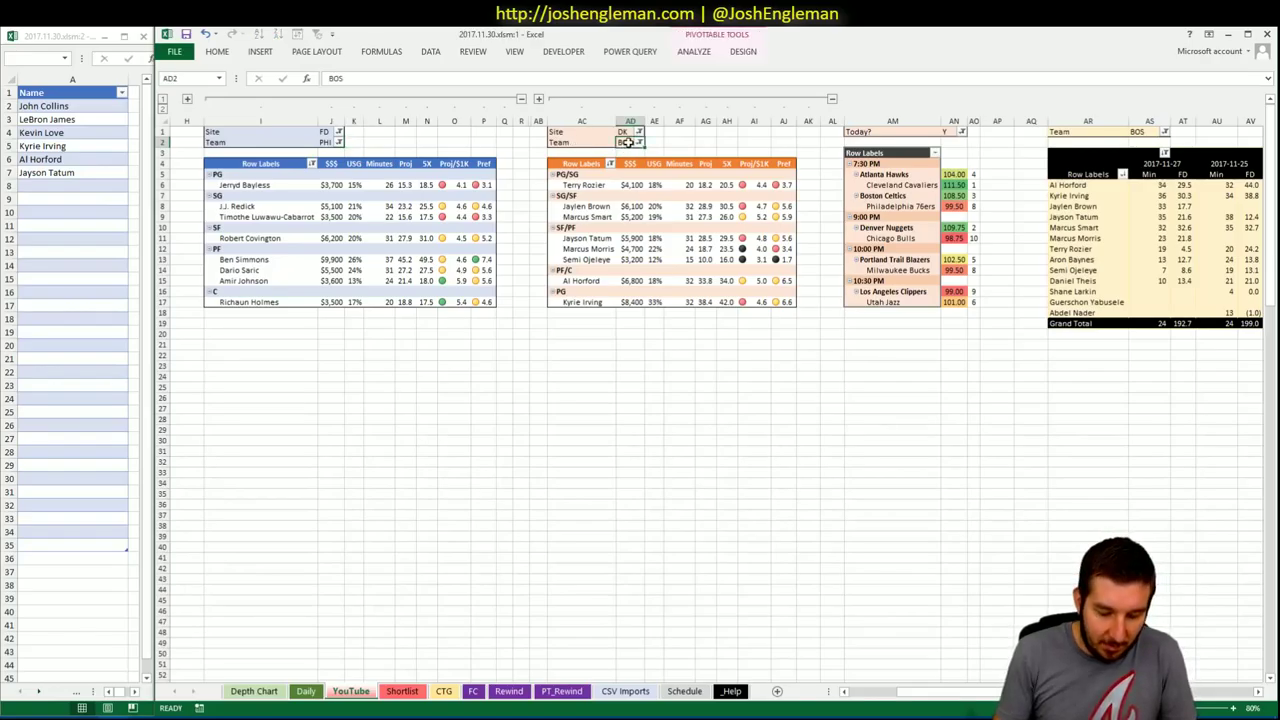
{"action": "type", "text": "PHI"}
{"action": "key", "text": "Return"}
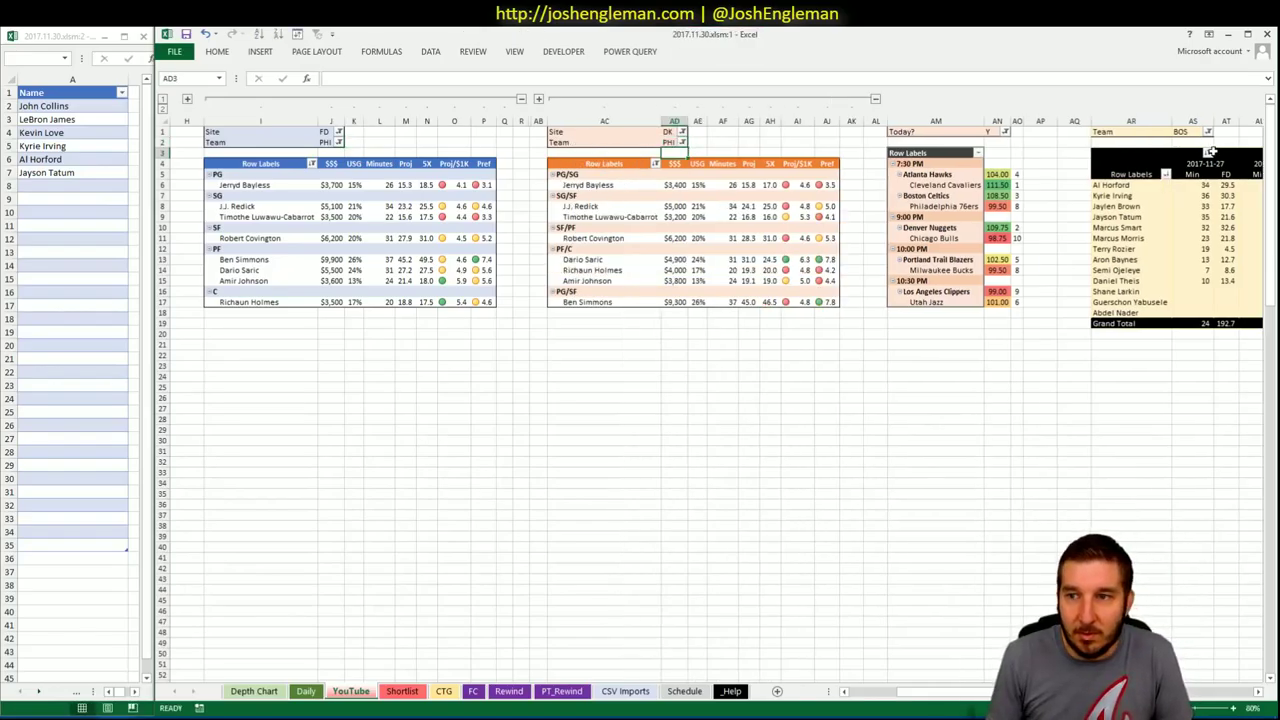
{"action": "left_click", "coordinate": [1194, 133]}
{"action": "type", "text": "PHI"}
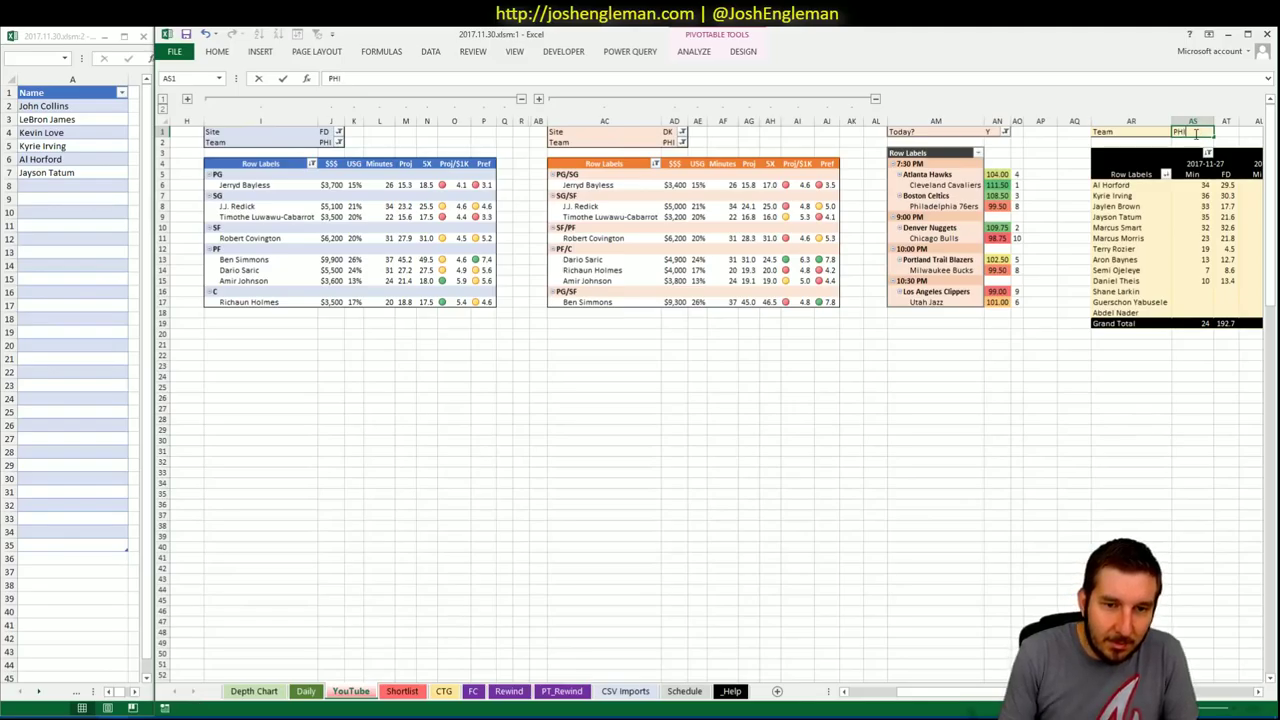
{"action": "key", "text": "Return"}
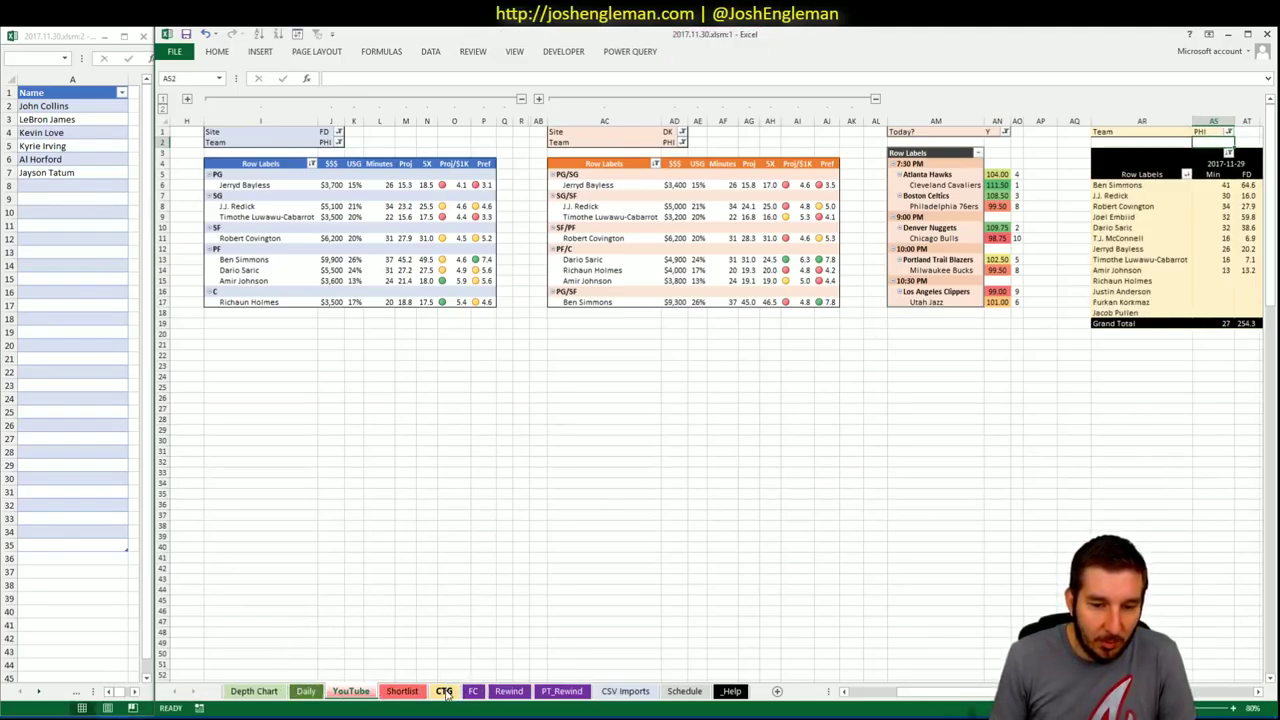
Set the opponent on the CTG sheet to BOS
{"action": "left_click", "coordinate": [445, 690]}
{"action": "left_click", "coordinate": [313, 174]}
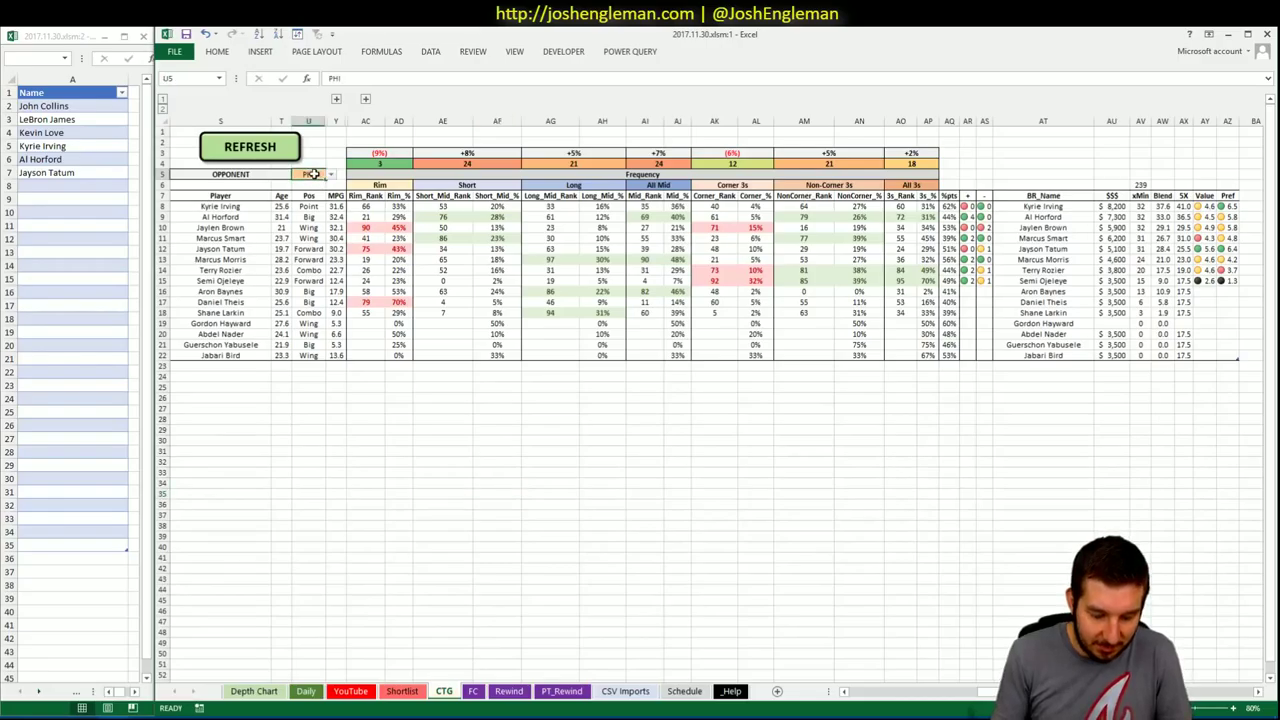
{"action": "type", "text": "BOS"}
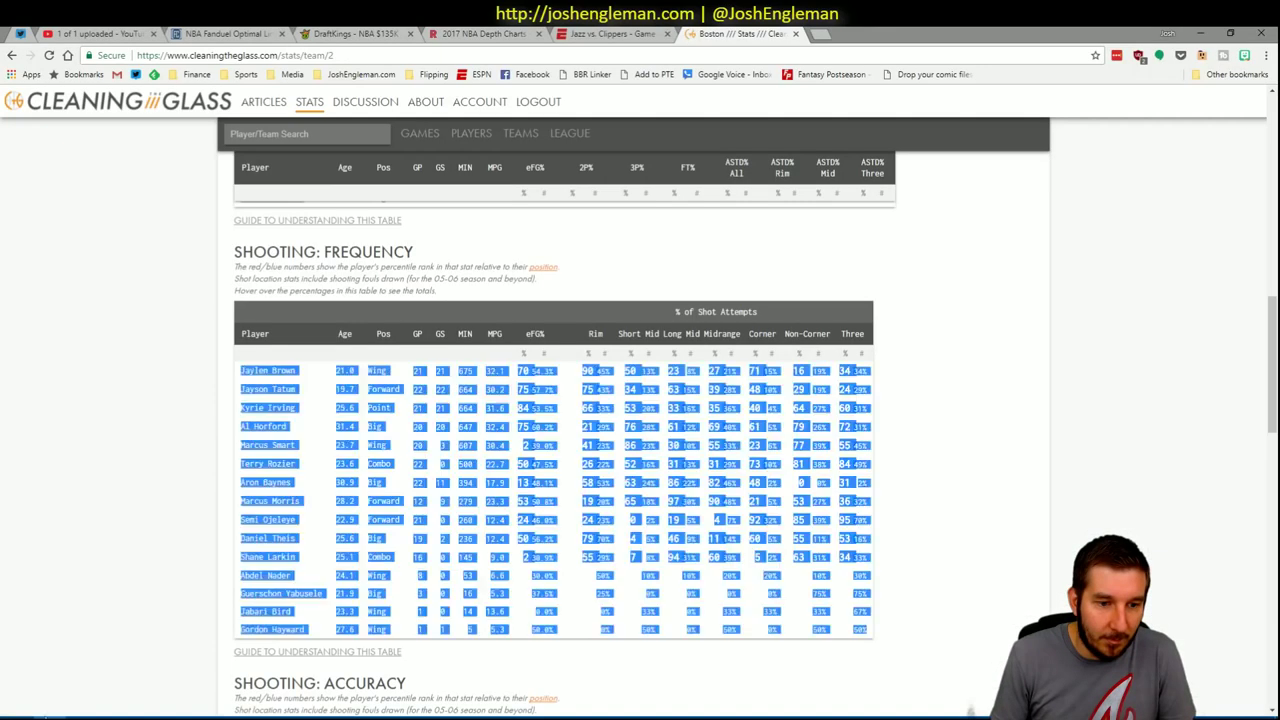
Switch to Cleaning the Glass, open the Philadelphia 76ers page and select all player rows of the Shooting: Frequency table for copying
{"action": "key", "text": "alt+Tab"}
{"action": "left_click", "coordinate": [327, 130]}
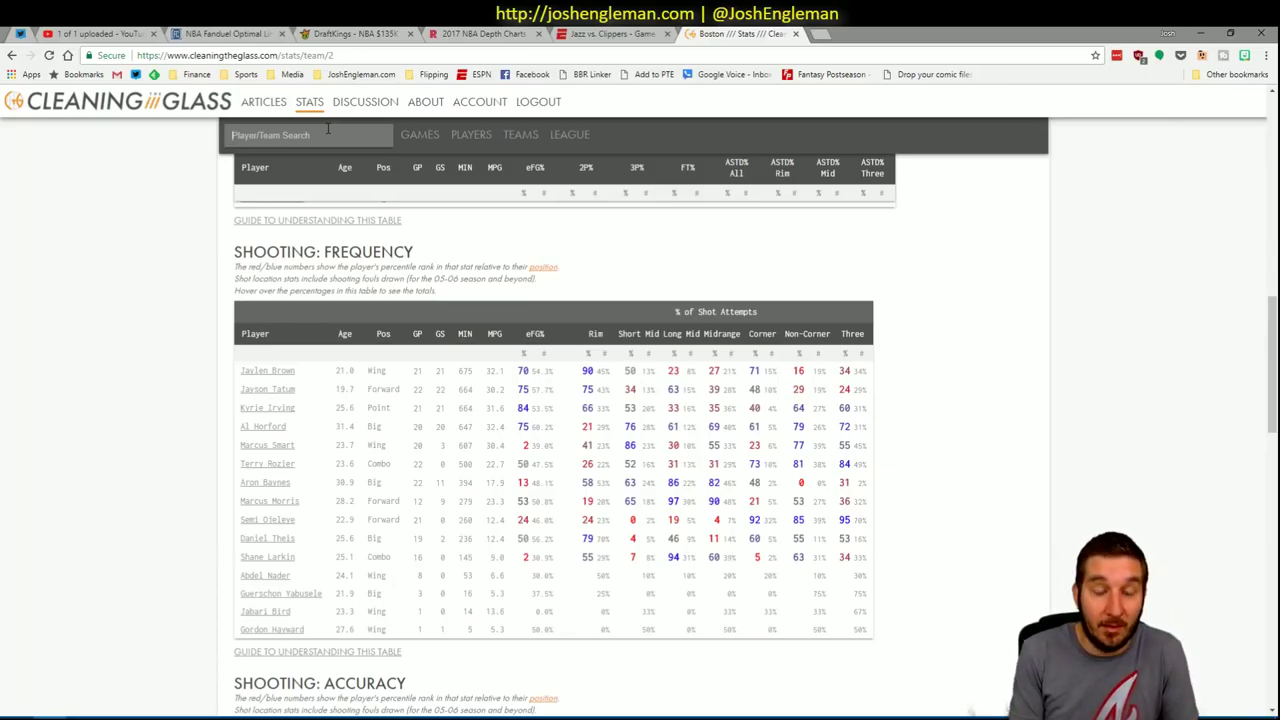
{"action": "type", "text": "phi"}
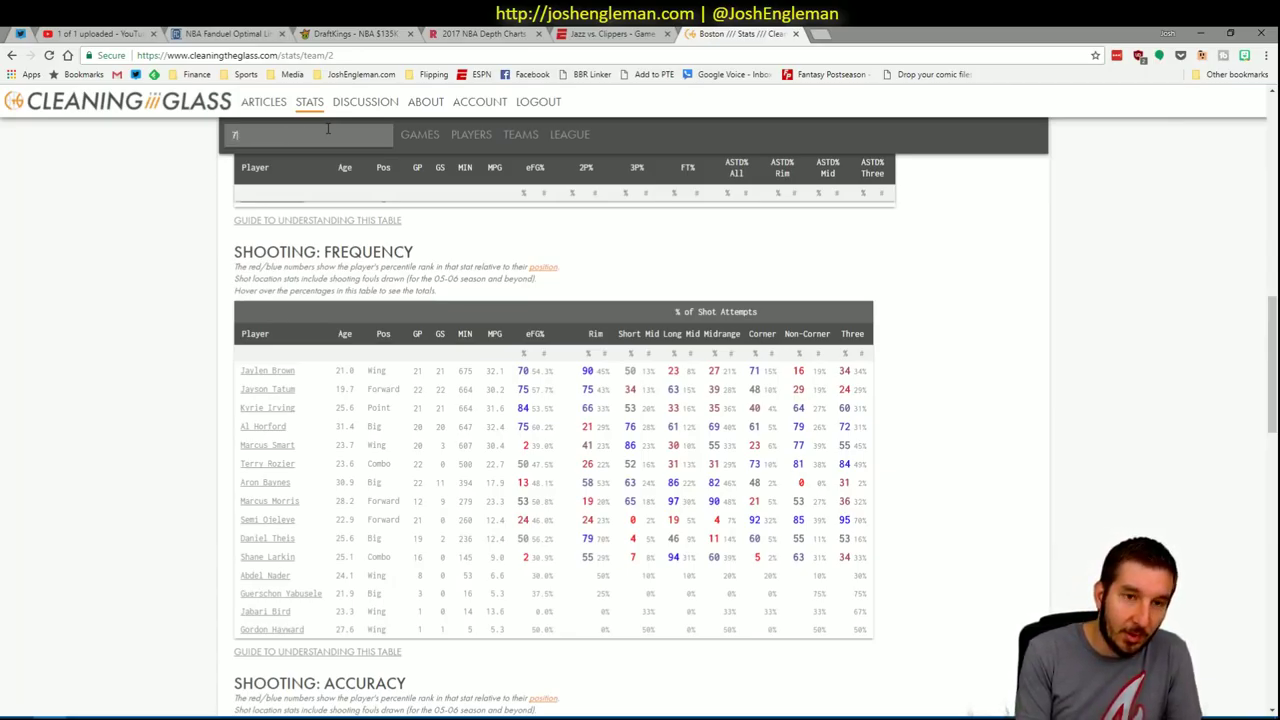
{"action": "key", "text": "Down"}
{"action": "key", "text": "Return"}
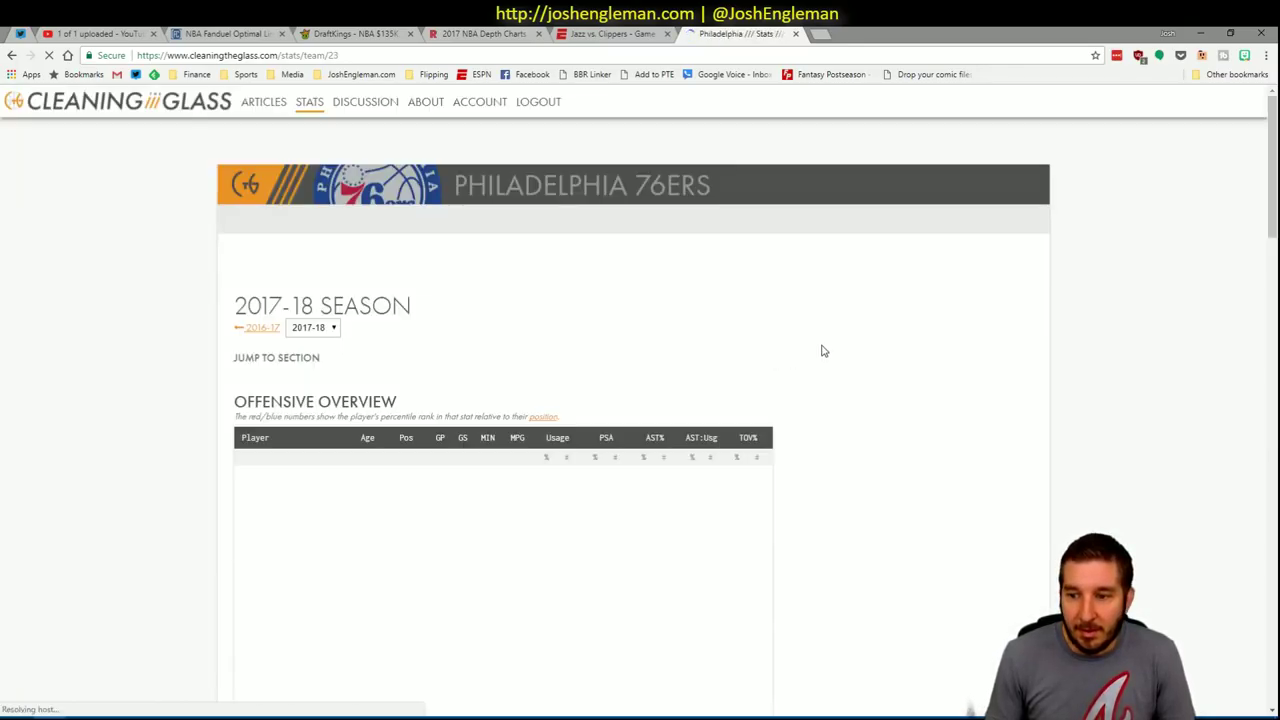
{"action": "scroll", "coordinate": [757, 363], "scroll_direction": "down", "scroll_amount": 6}
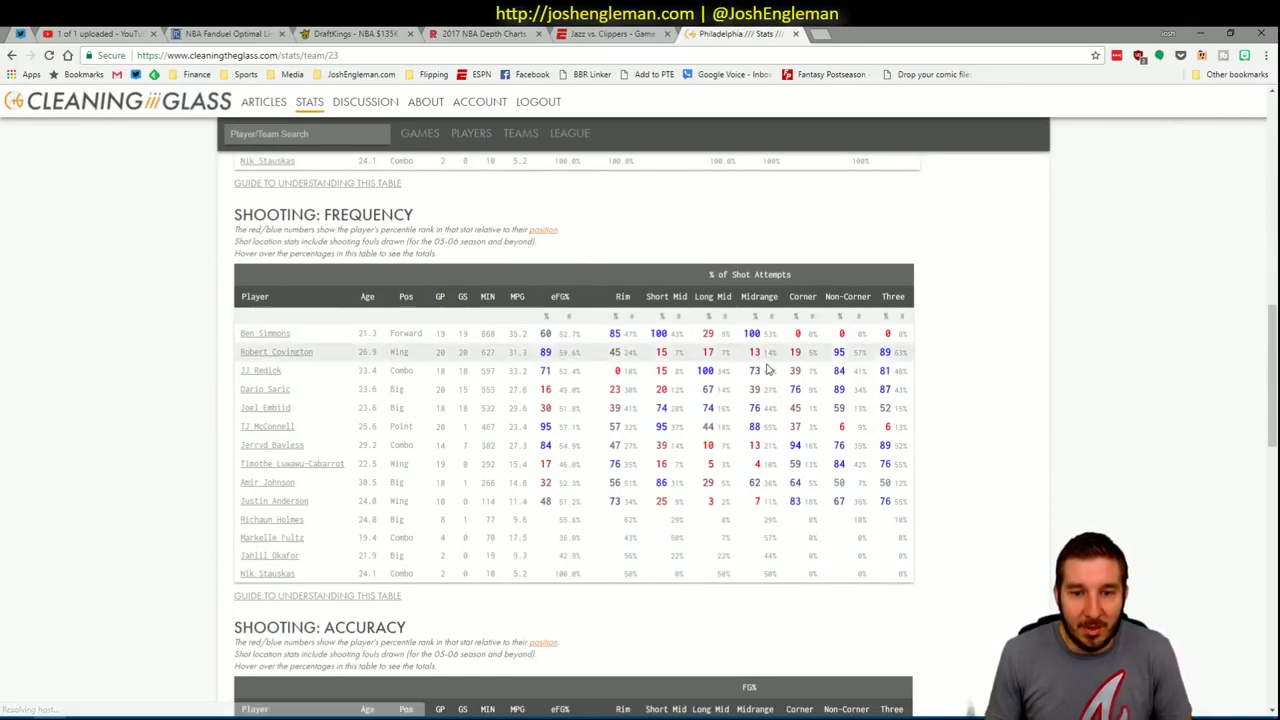
{"action": "left_click_drag", "start_coordinate": [905, 574], "coordinate": [243, 335]}
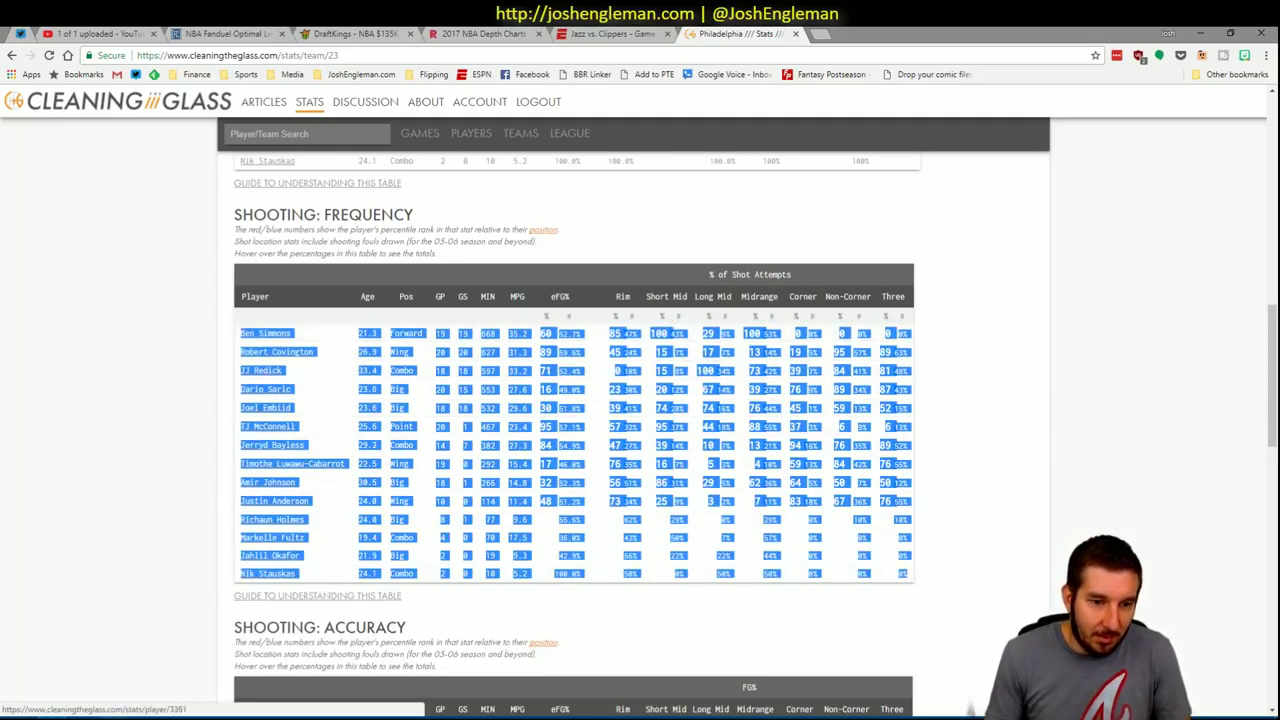
Switch back to Excel and refresh the CTG sheet with the copied Philadelphia rows
{"action": "left_click", "coordinate": [127, 677]}
{"action": "left_click", "coordinate": [197, 673]}
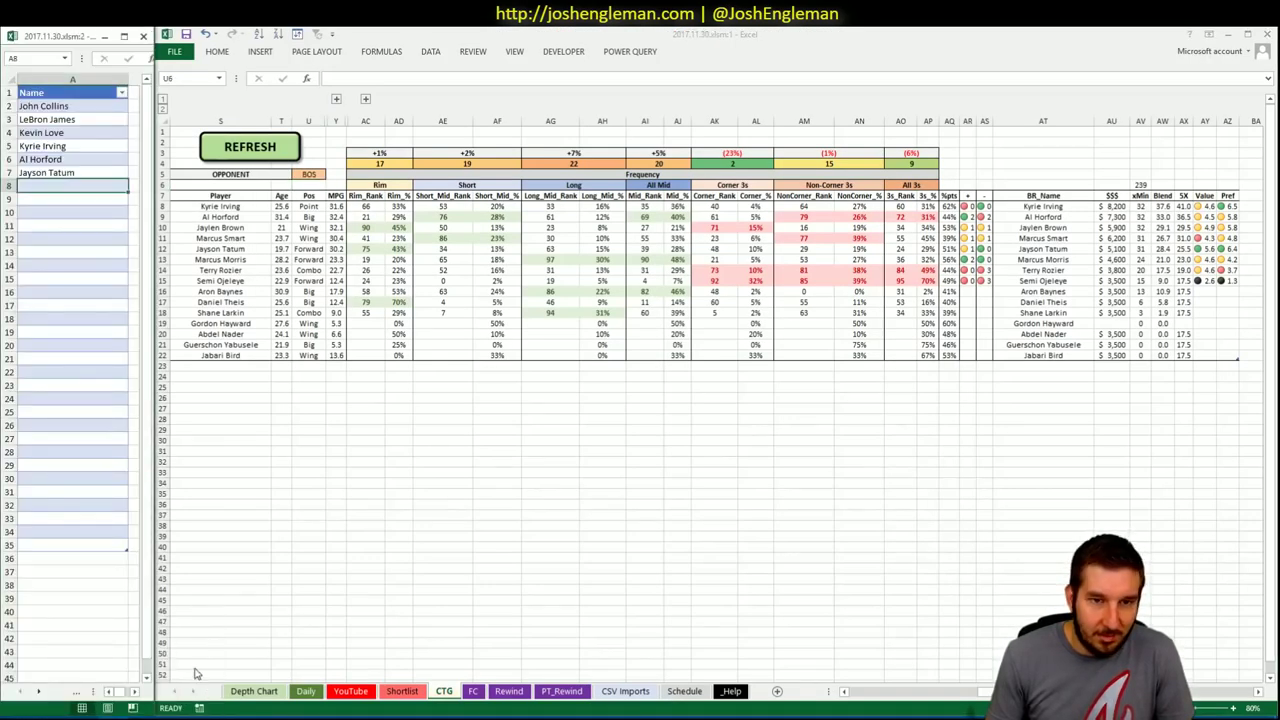
{"action": "left_click", "coordinate": [242, 157]}
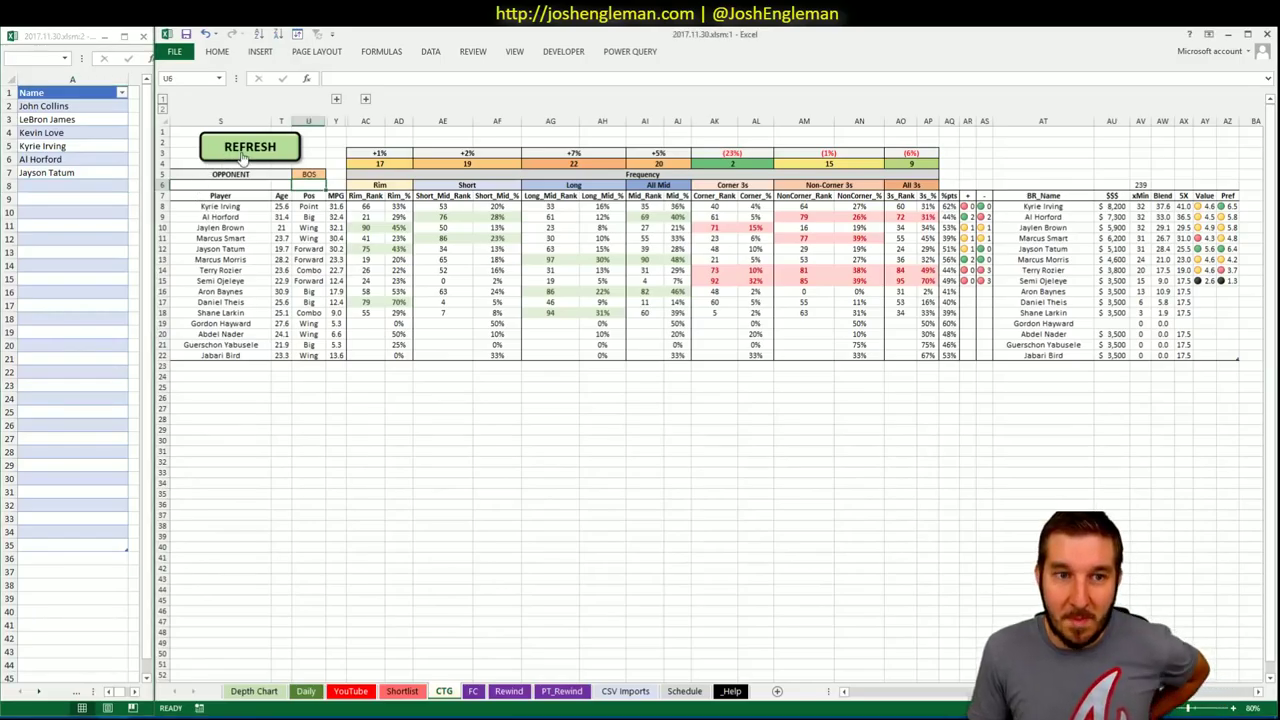
{"action": "left_click", "coordinate": [241, 150]}
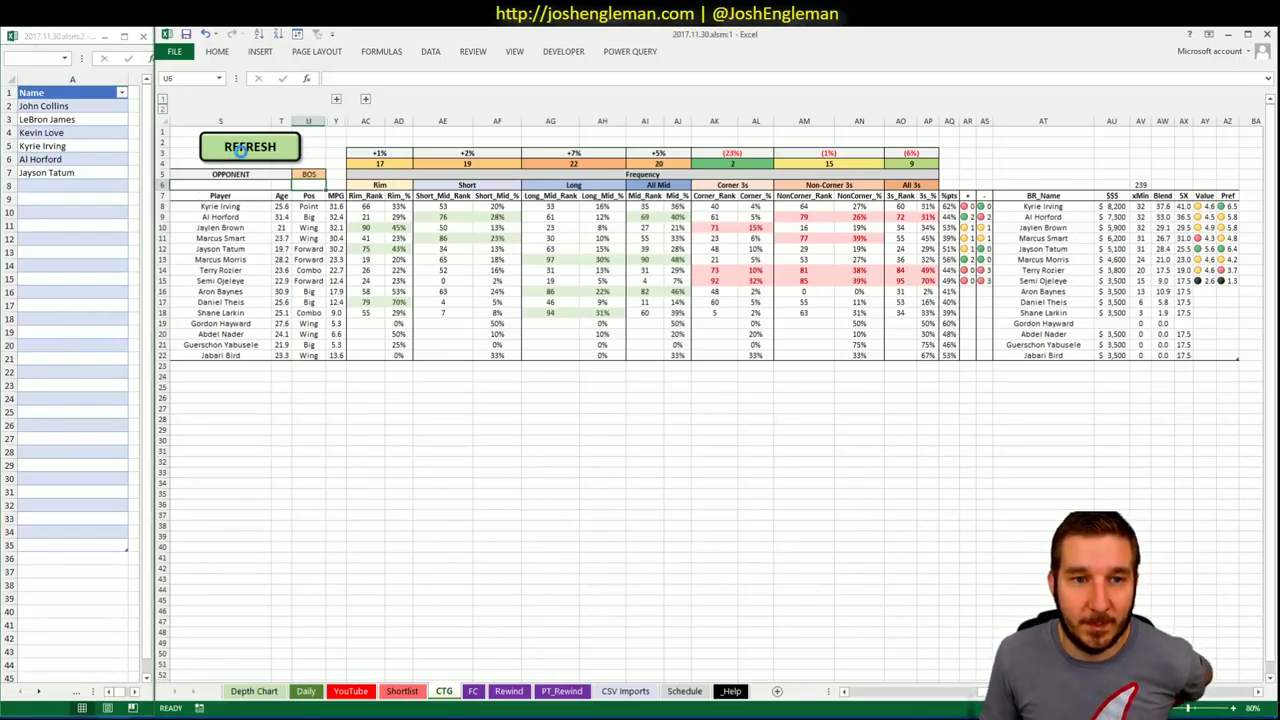
{"action": "left_click", "coordinate": [966, 524]}
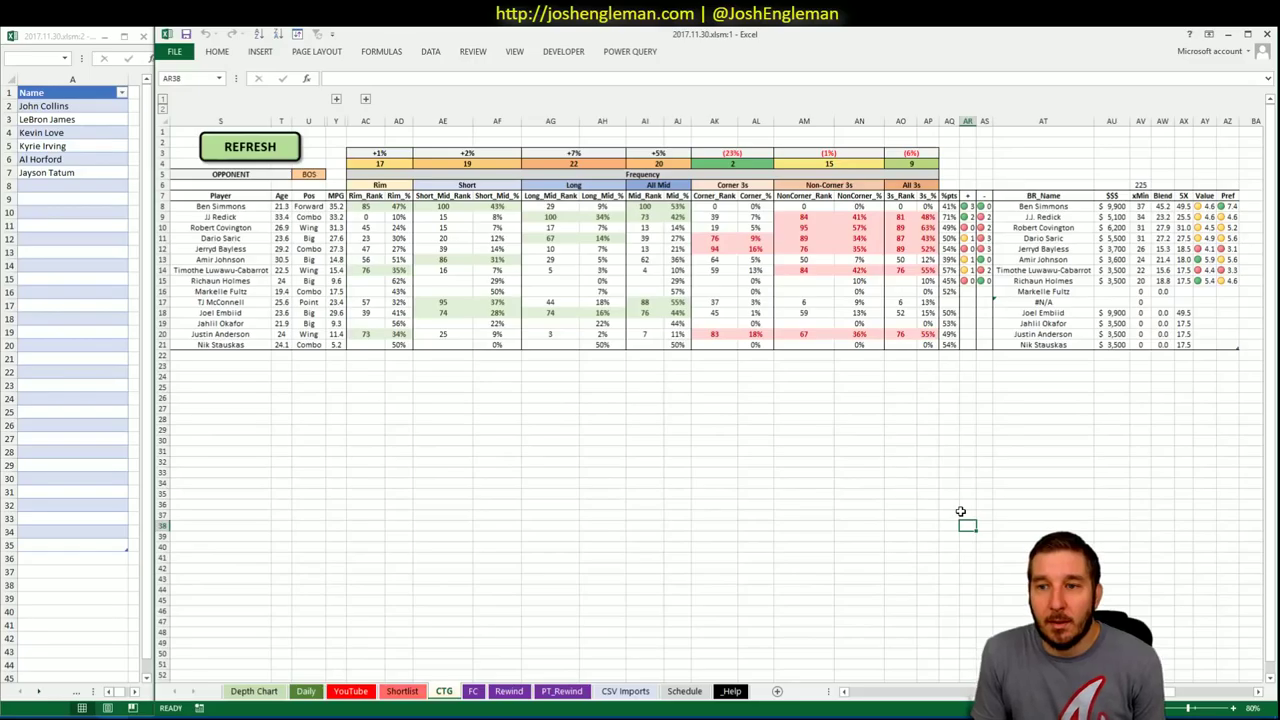
Add Ben Simmons and Richaun Holmes to the shortlist's Name column below Jayson Tatum
{"action": "left_click", "coordinate": [258, 303]}
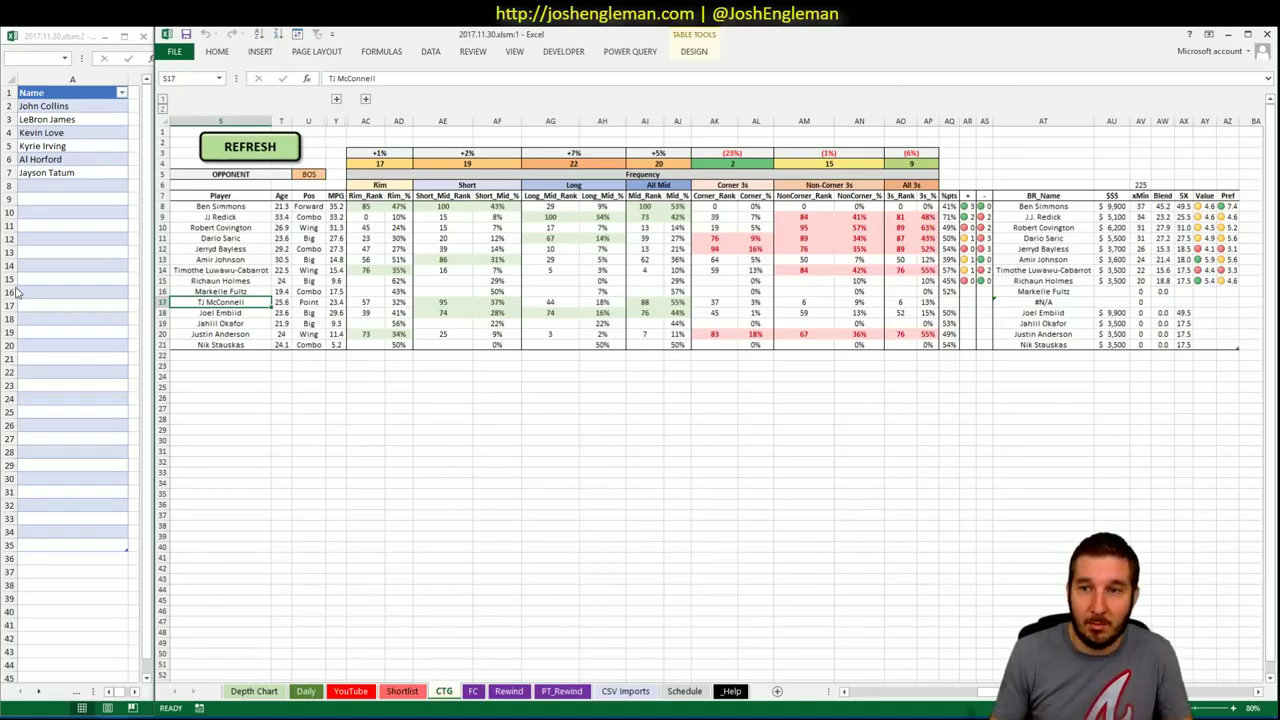
{"action": "left_click", "coordinate": [25, 188]}
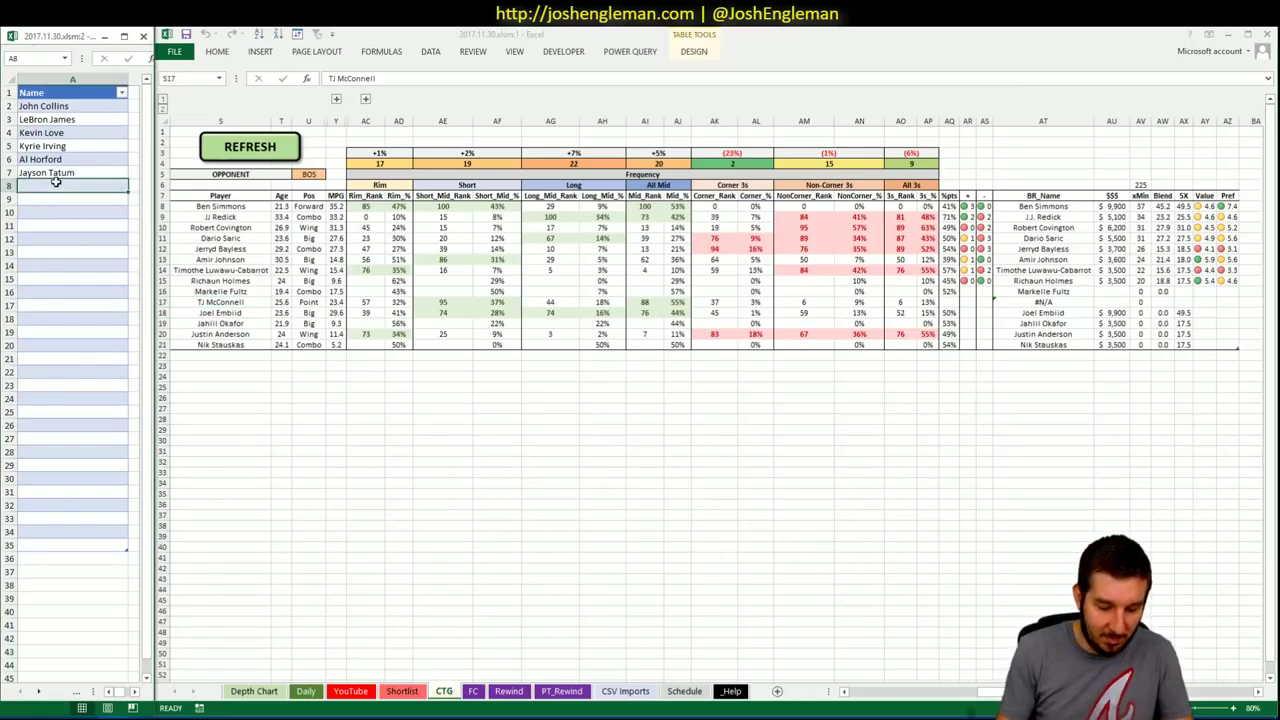
{"action": "type", "text": "Ben Simmons"}
{"action": "key", "text": "Return"}
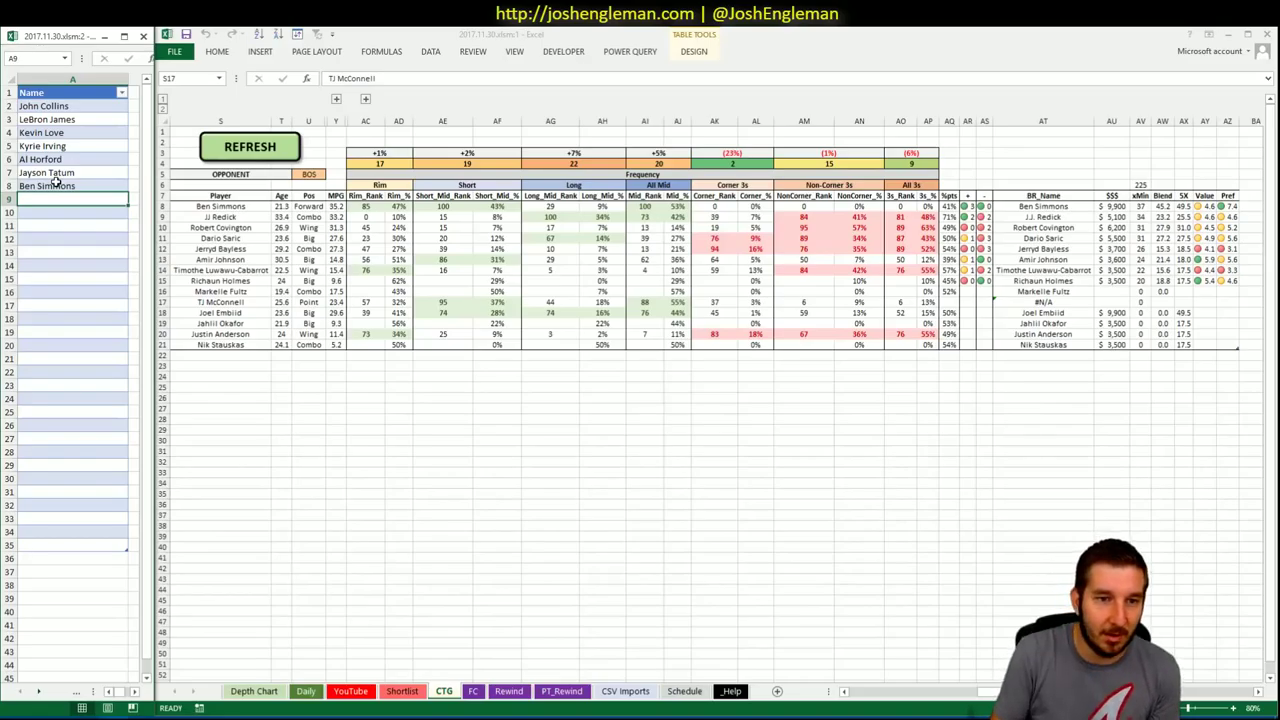
{"action": "type", "text": "Richa"}
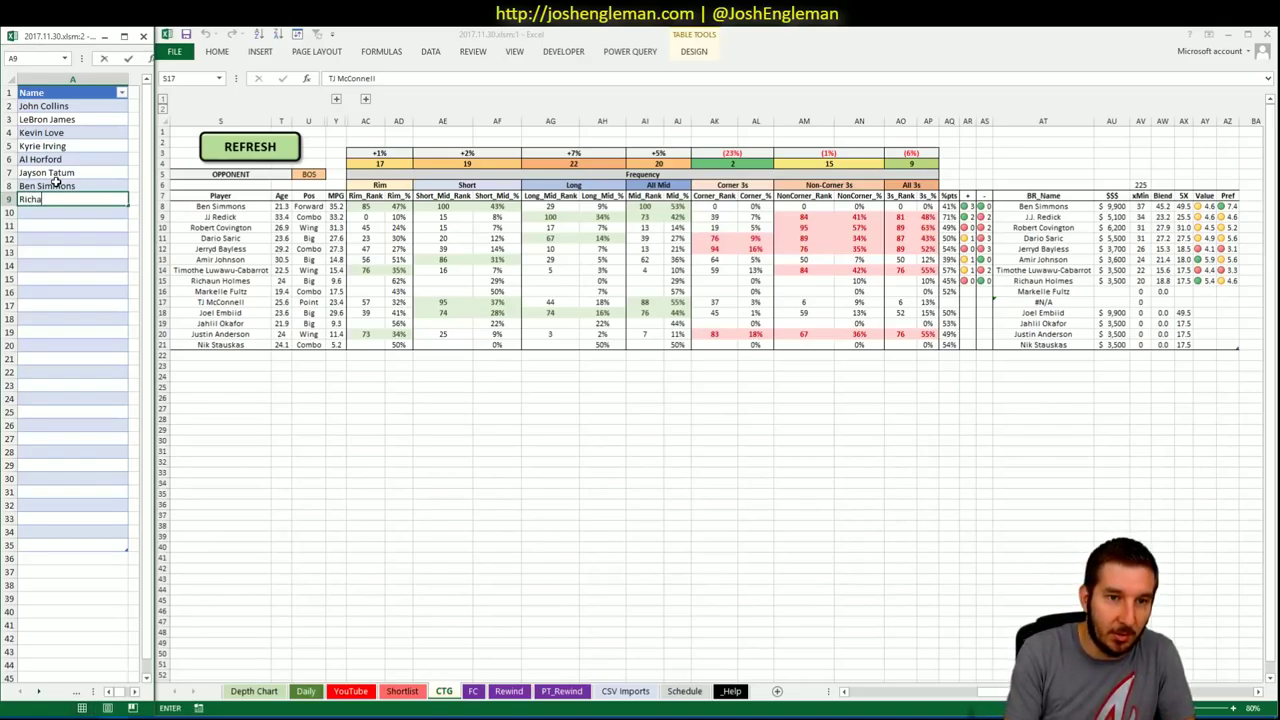
{"action": "type", "text": "un Holmes"}
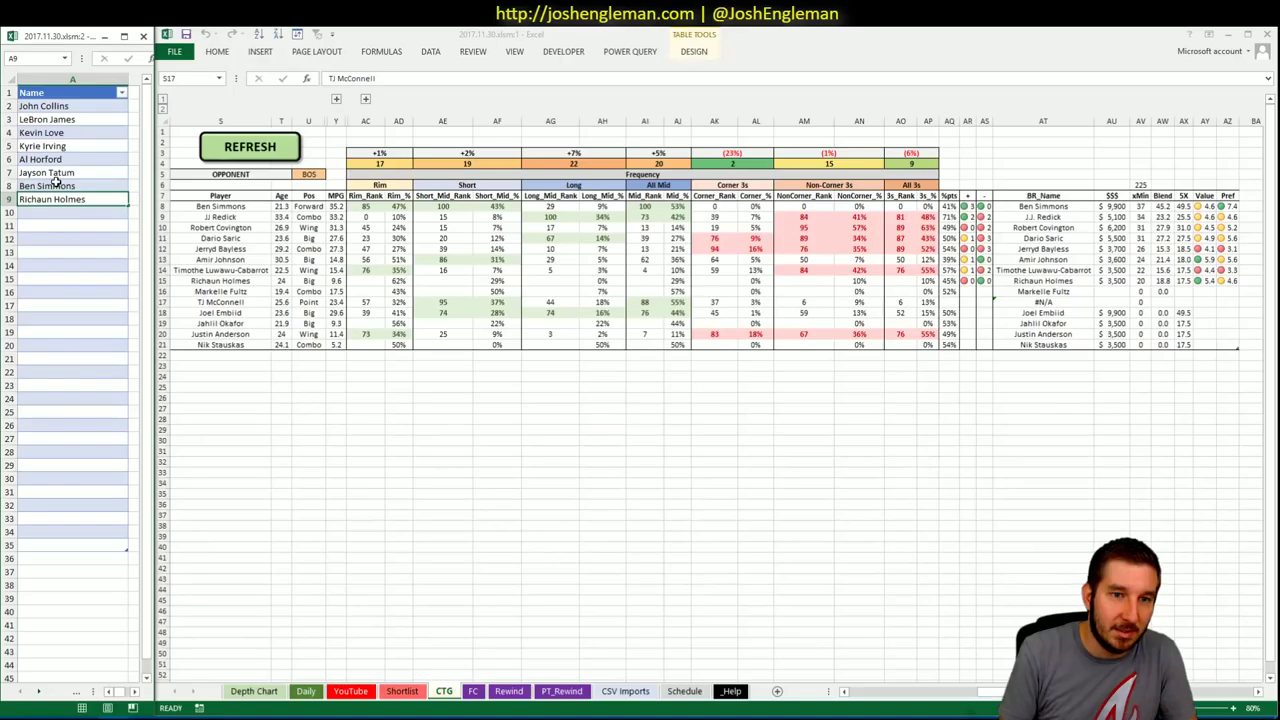
{"action": "key", "text": "Return"}
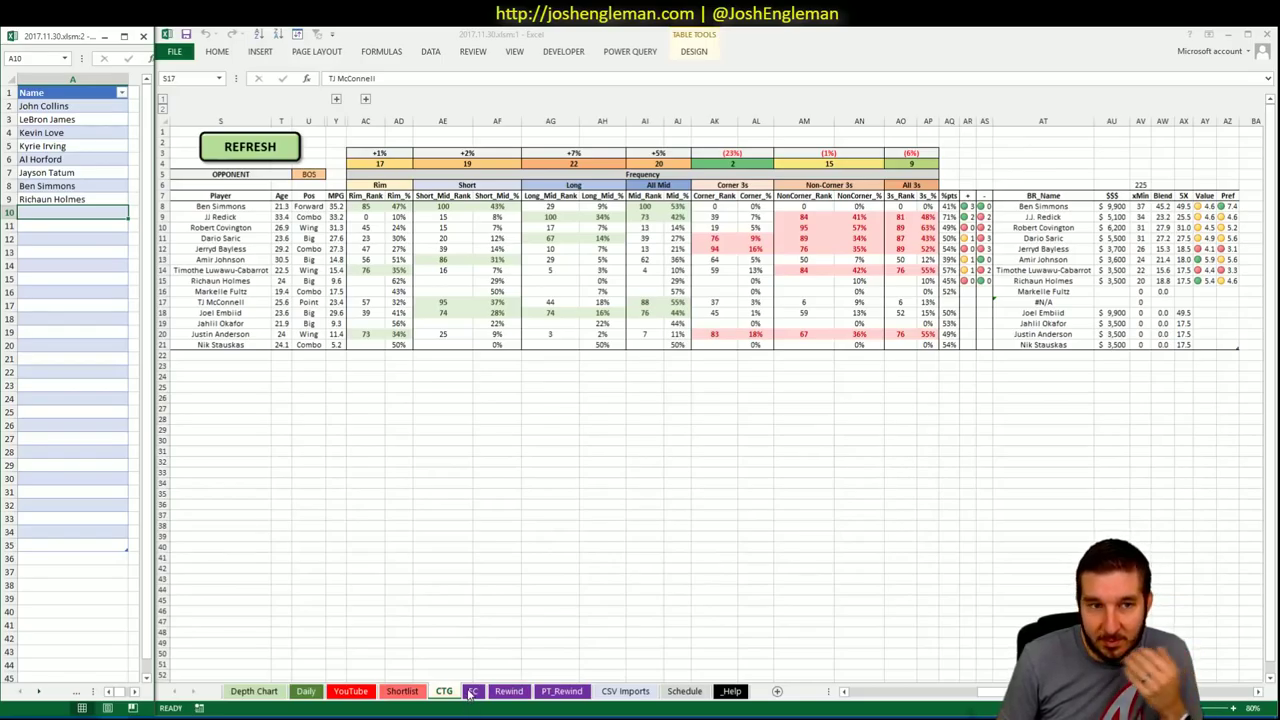
Examine Philadelphia's projections and game-by-game minutes and fantasy points on the YouTube sheet against the shortlist
{"action": "left_click", "coordinate": [348, 691]}
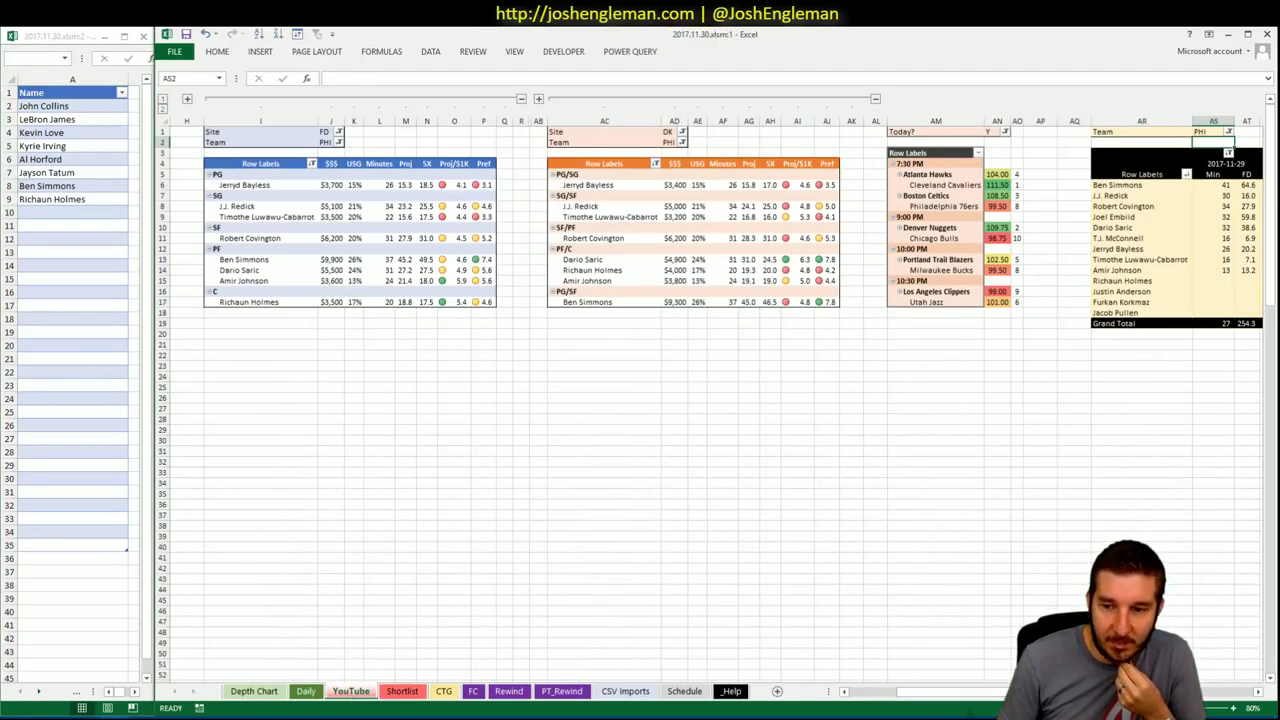
{"action": "scroll", "coordinate": [723, 395], "scroll_direction": "right", "scroll_amount": 5}
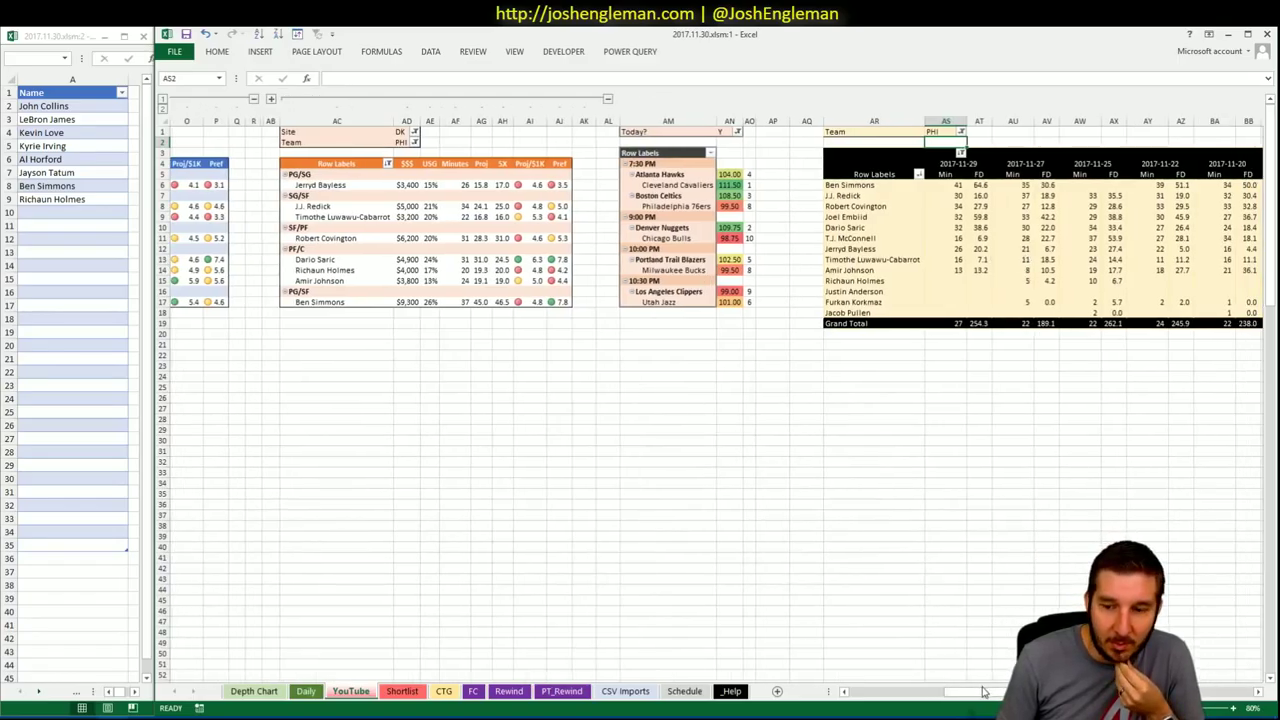
{"action": "left_click_drag", "start_coordinate": [983, 691], "coordinate": [1210, 672]}
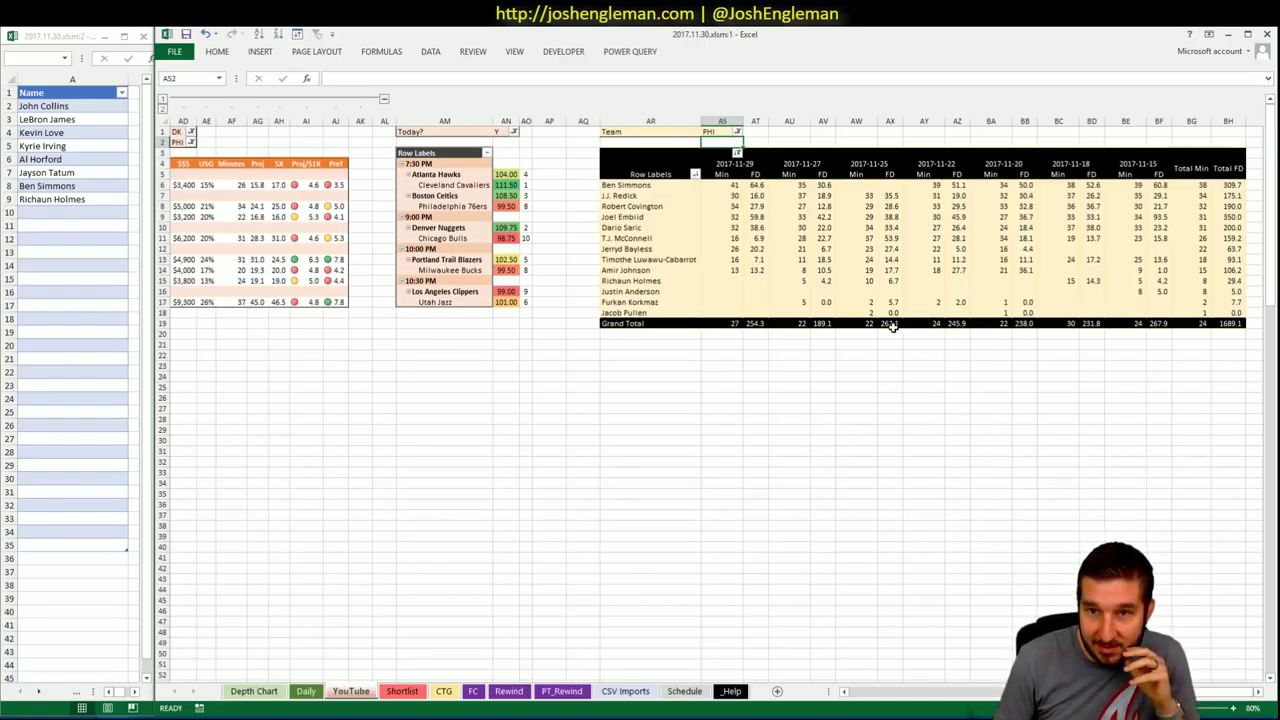
{"action": "left_click", "coordinate": [821, 186]}
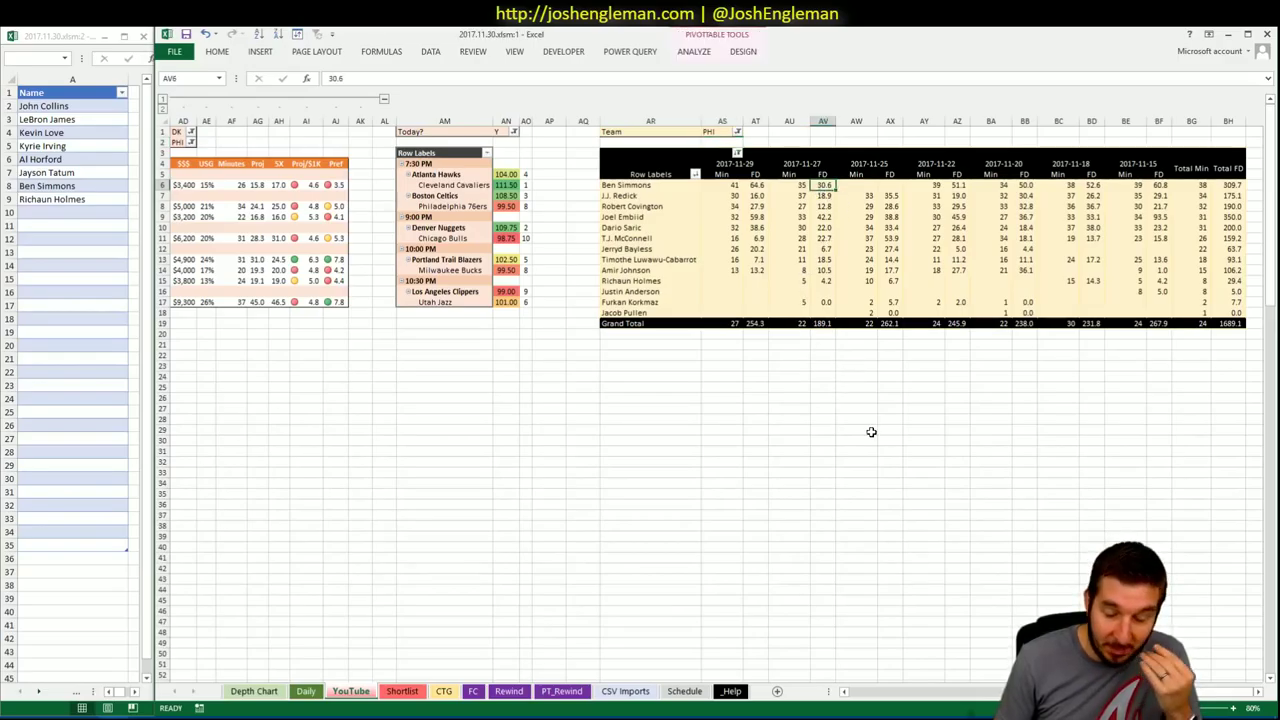
{"action": "scroll", "coordinate": [910, 639], "scroll_direction": "left", "scroll_amount": 7}
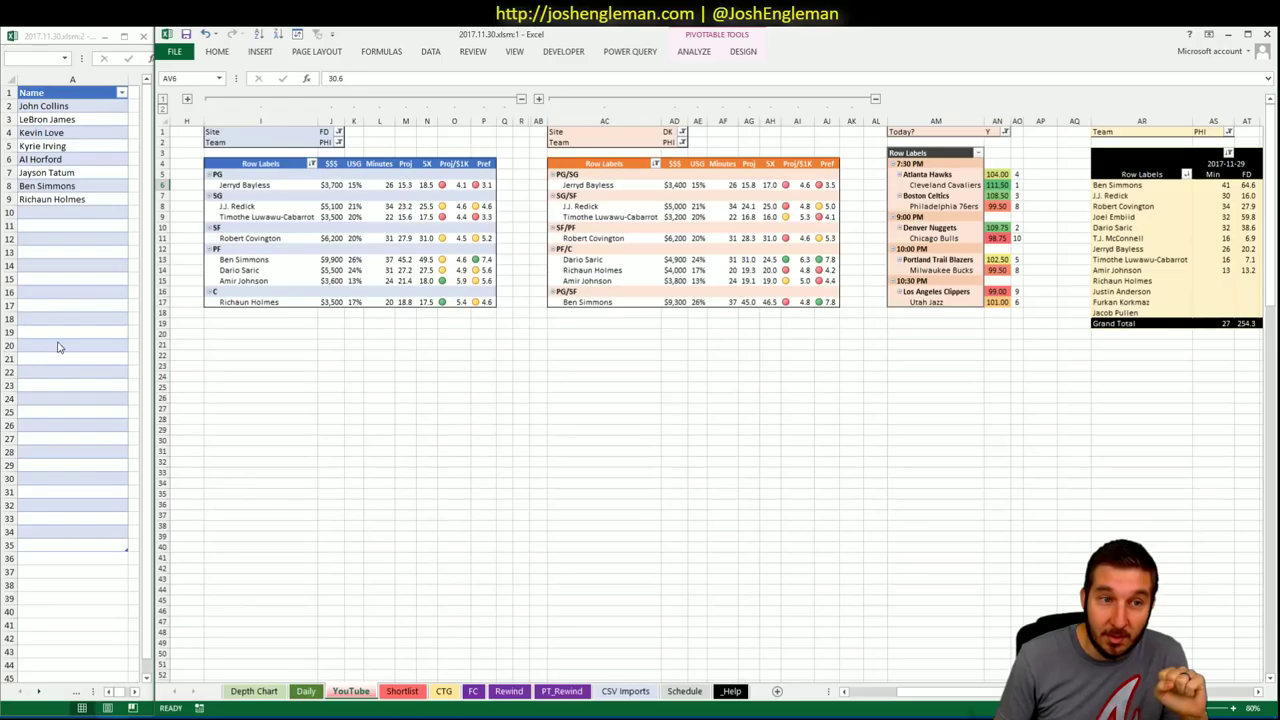
{"action": "left_click", "coordinate": [150, 185]}
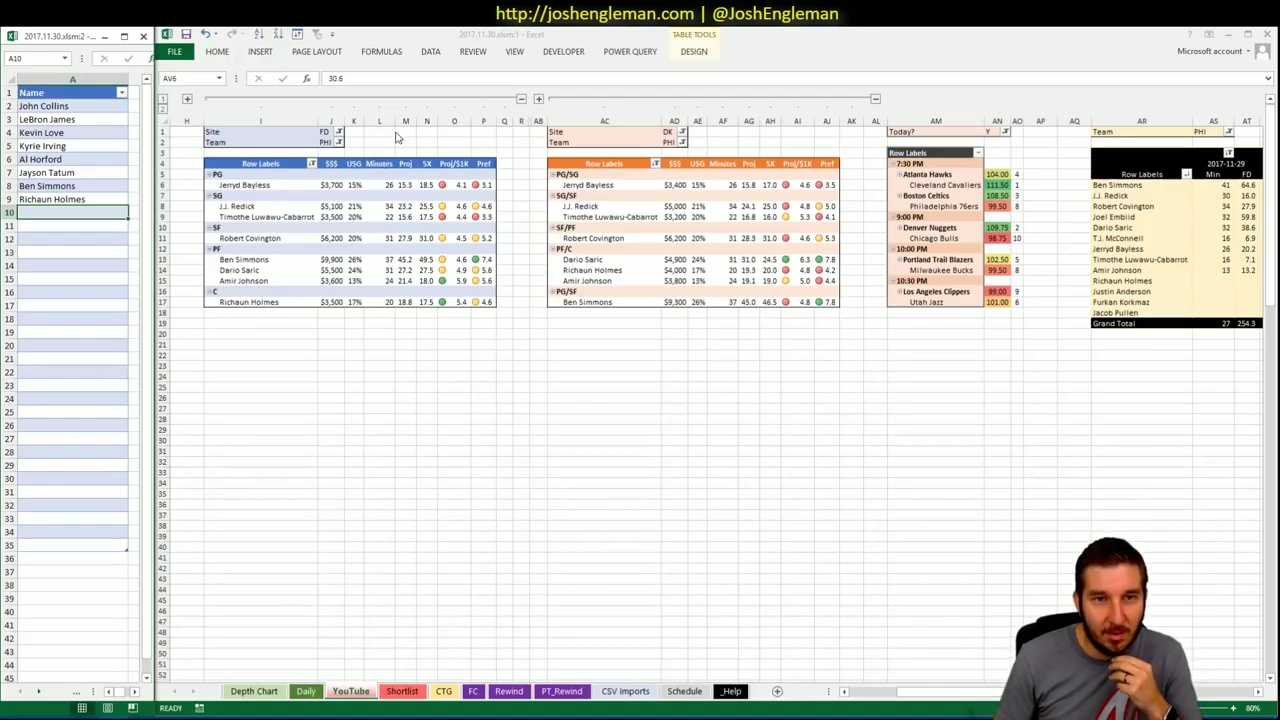
{"action": "left_click", "coordinate": [400, 141]}
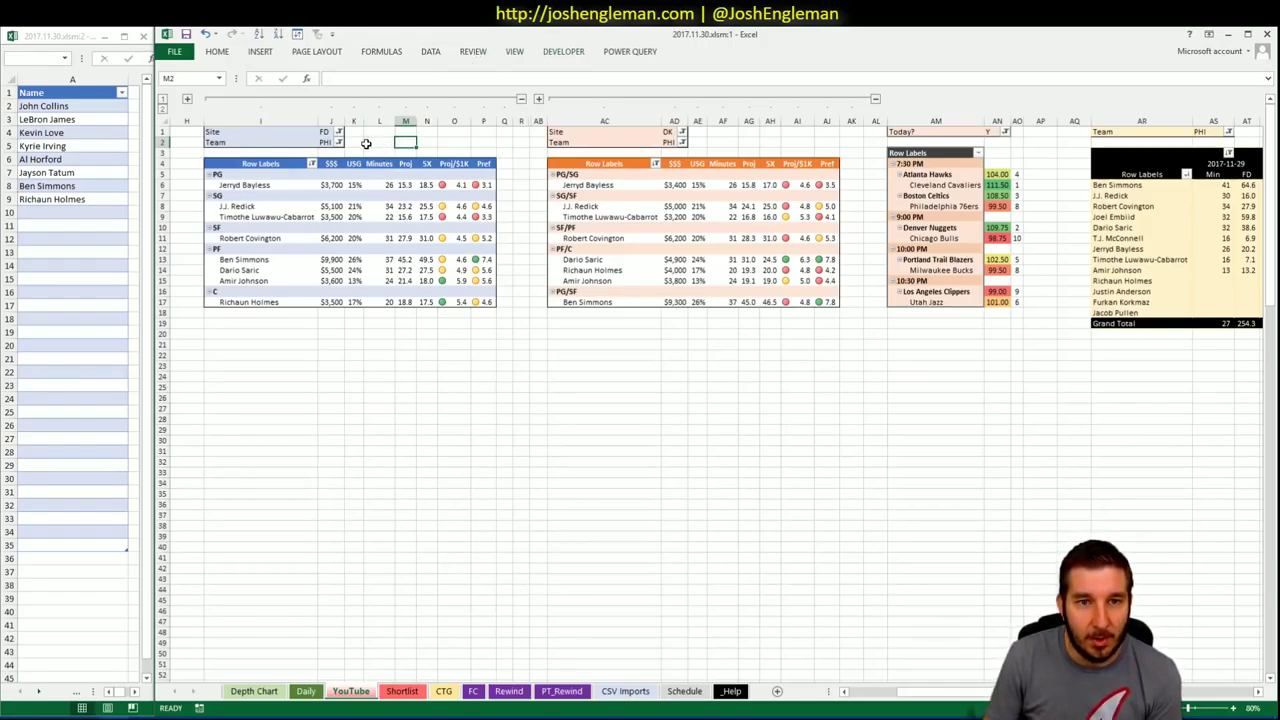
{"action": "left_click", "coordinate": [98, 211]}
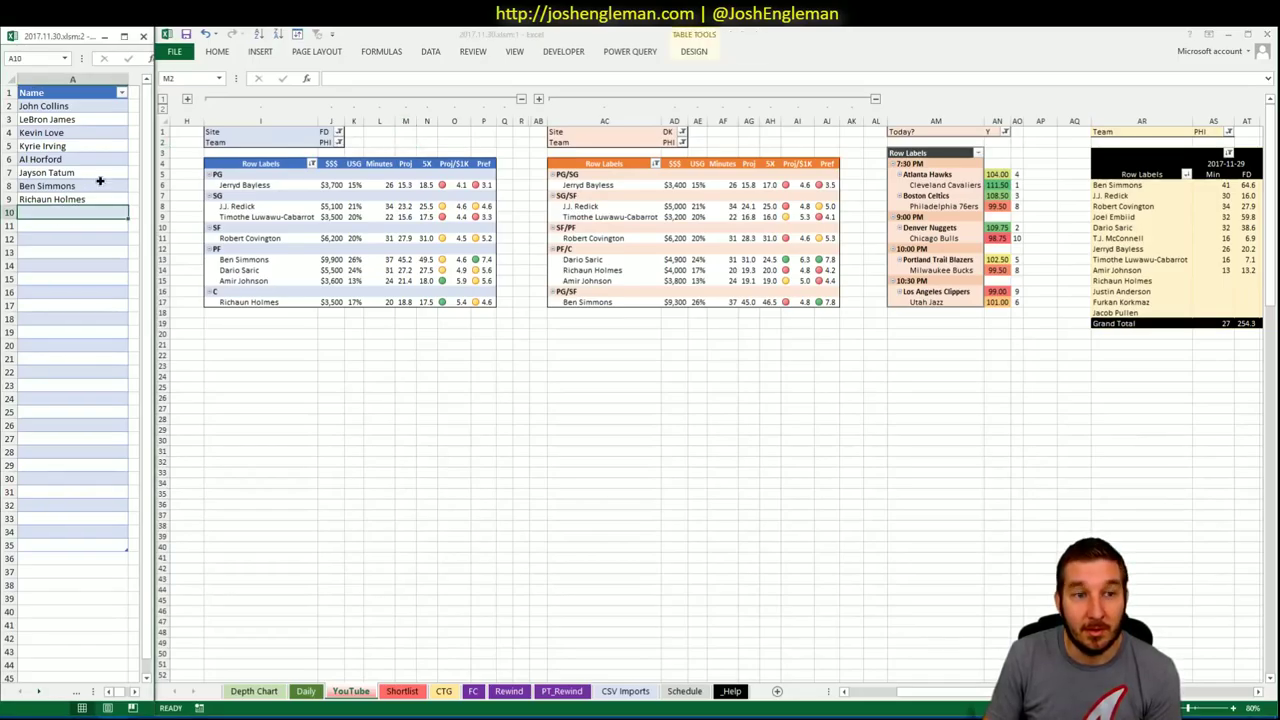
{"action": "left_click", "coordinate": [371, 366]}
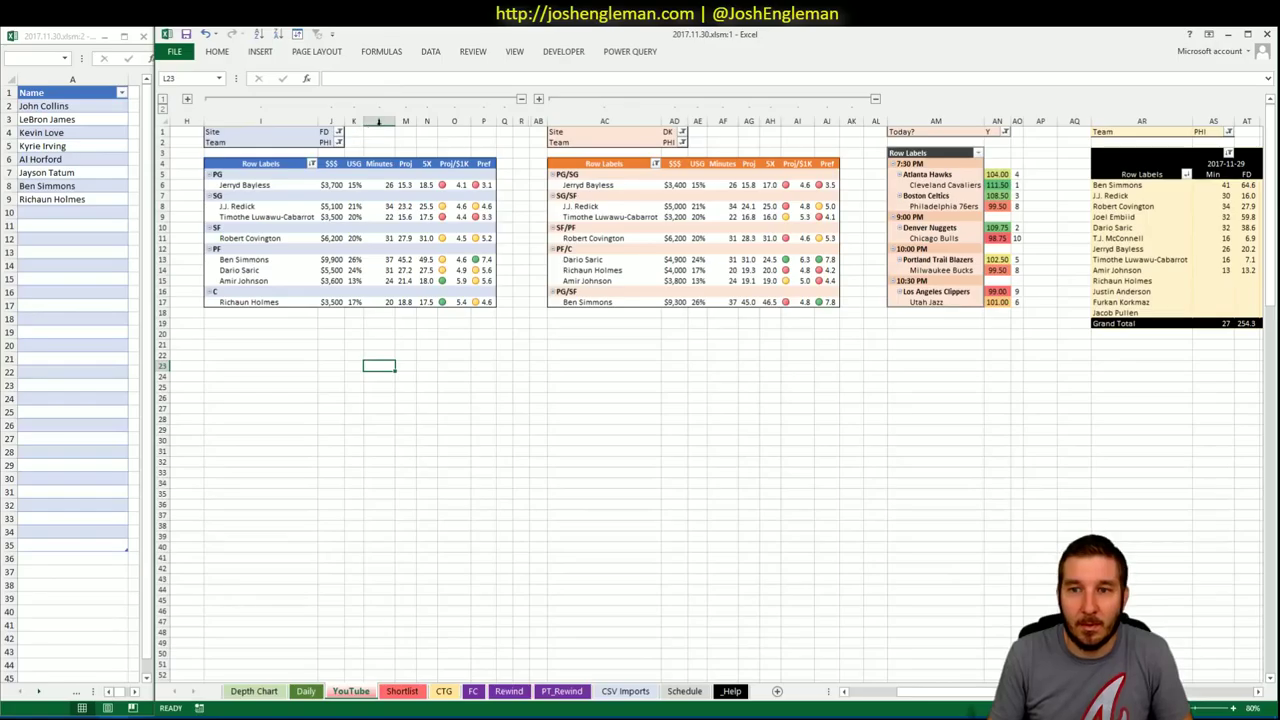
Set the Team filter of both the FD and DK projection tables to DEN
{"action": "left_click", "coordinate": [326, 142]}
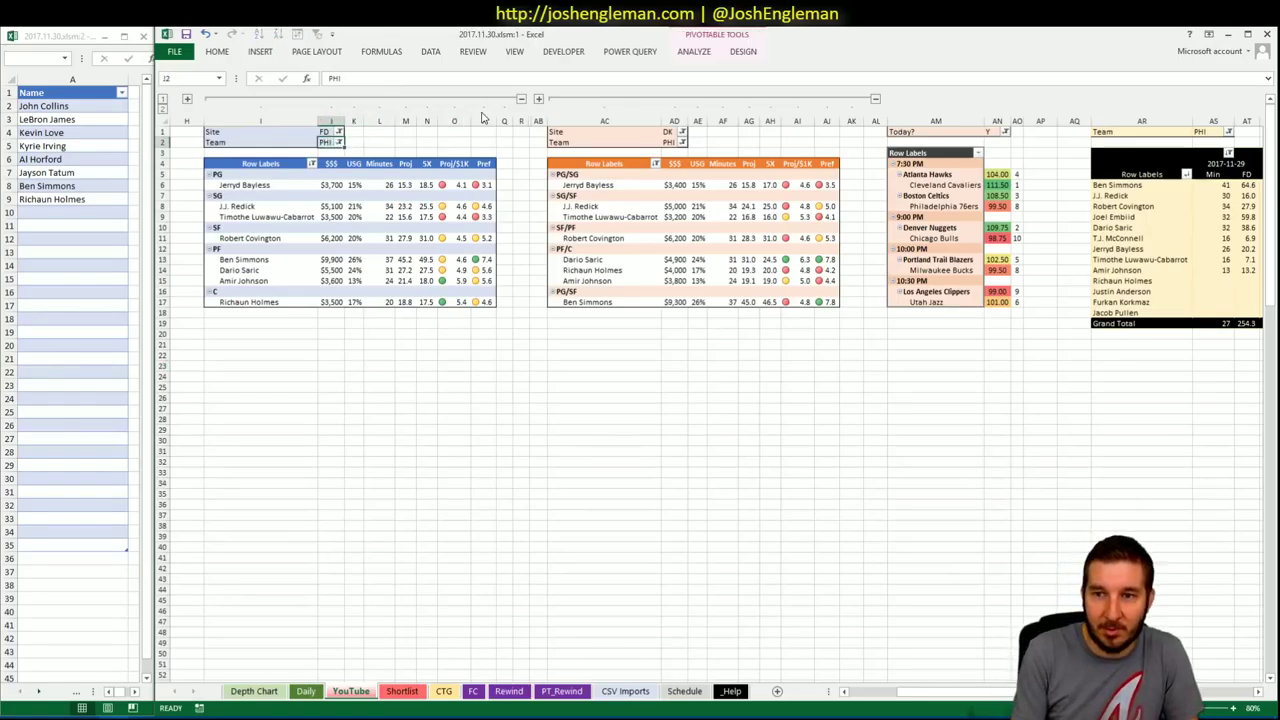
{"action": "type", "text": "DEN"}
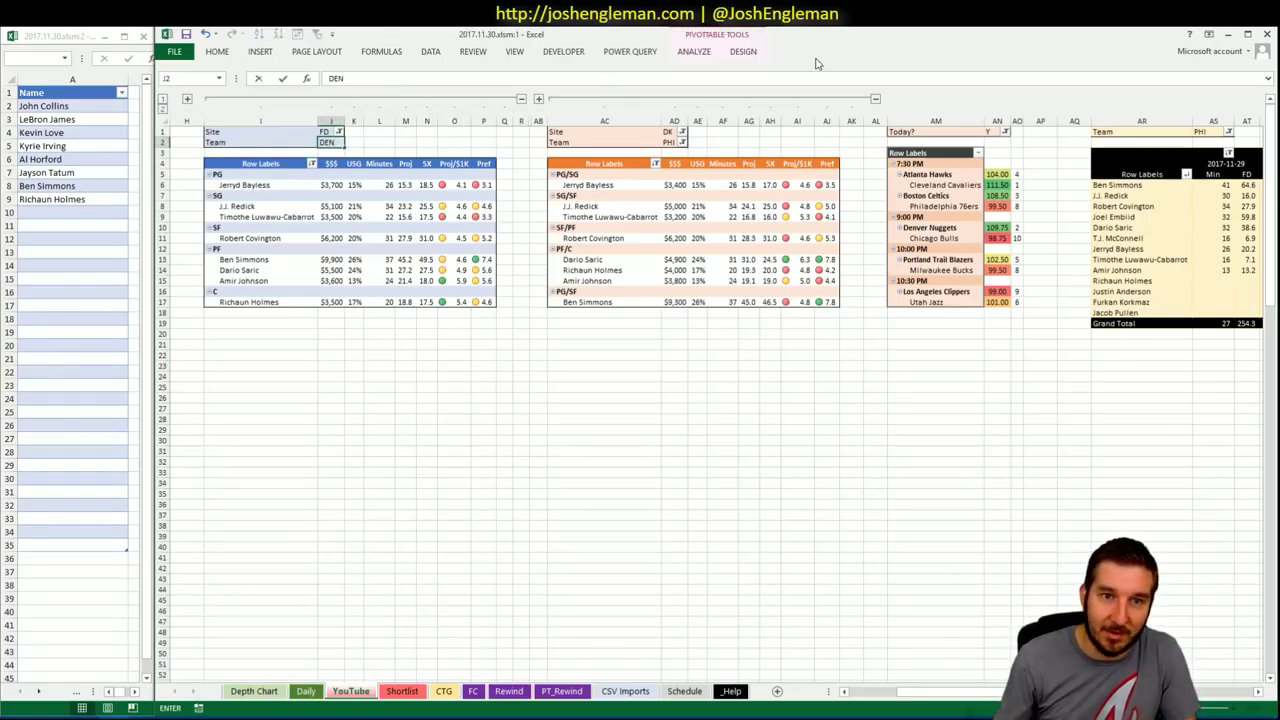
{"action": "left_click", "coordinate": [703, 143]}
{"action": "left_click", "coordinate": [646, 143]}
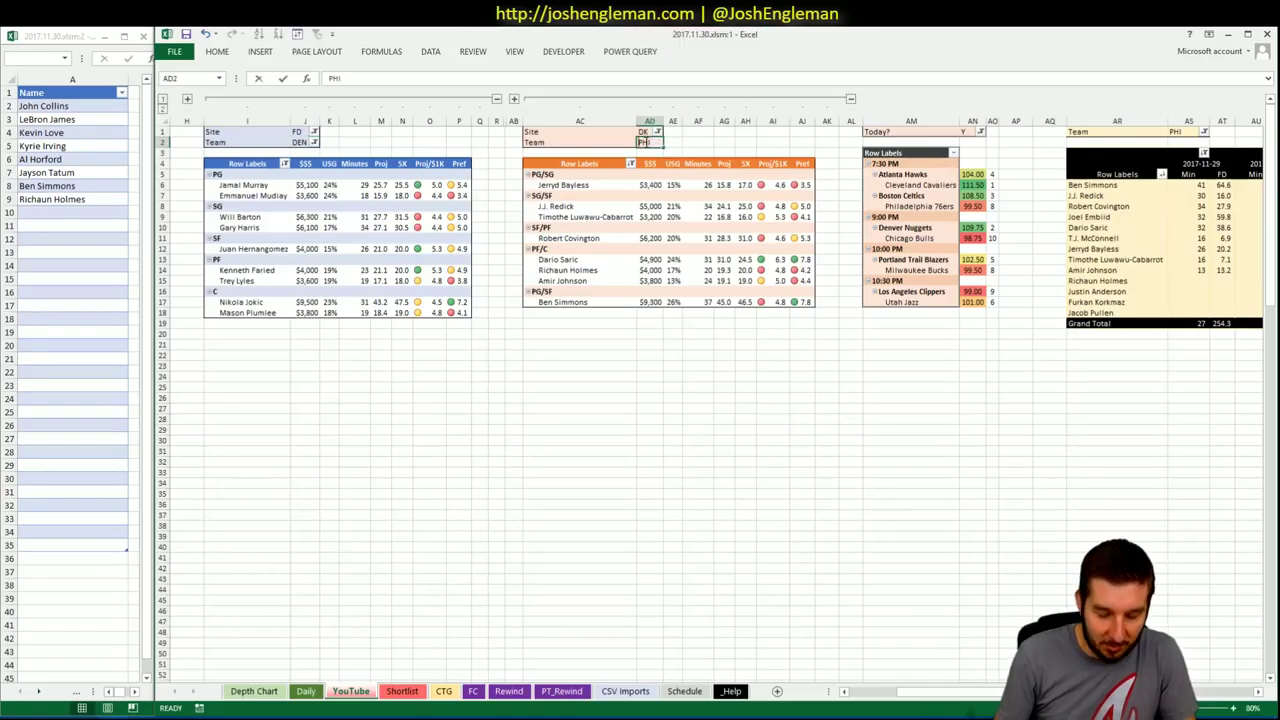
{"action": "type", "text": "DEN"}
{"action": "key", "text": "Return"}
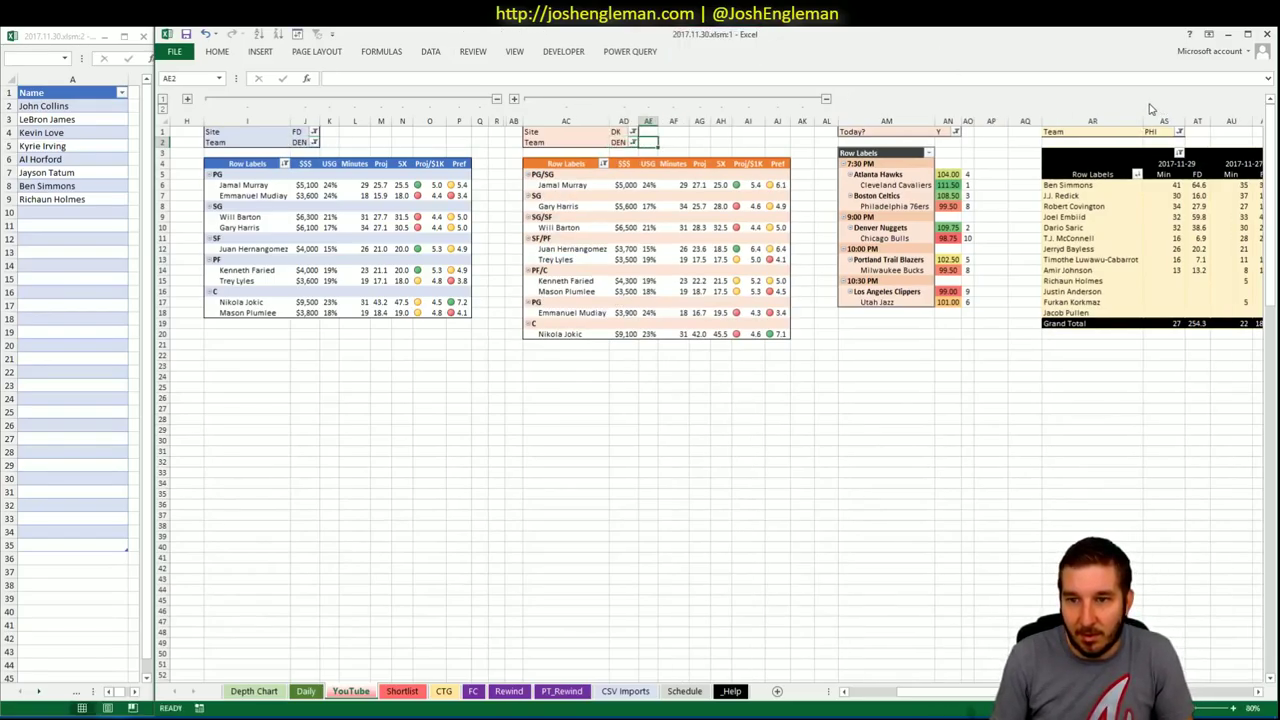
Set the Team filter of the recent-games minutes and fantasy points table to DEN
{"action": "left_click", "coordinate": [1160, 132]}
{"action": "key", "text": "ctrl+shift+End"}
{"action": "left_click", "coordinate": [1160, 132]}
{"action": "type", "text": "DEN"}
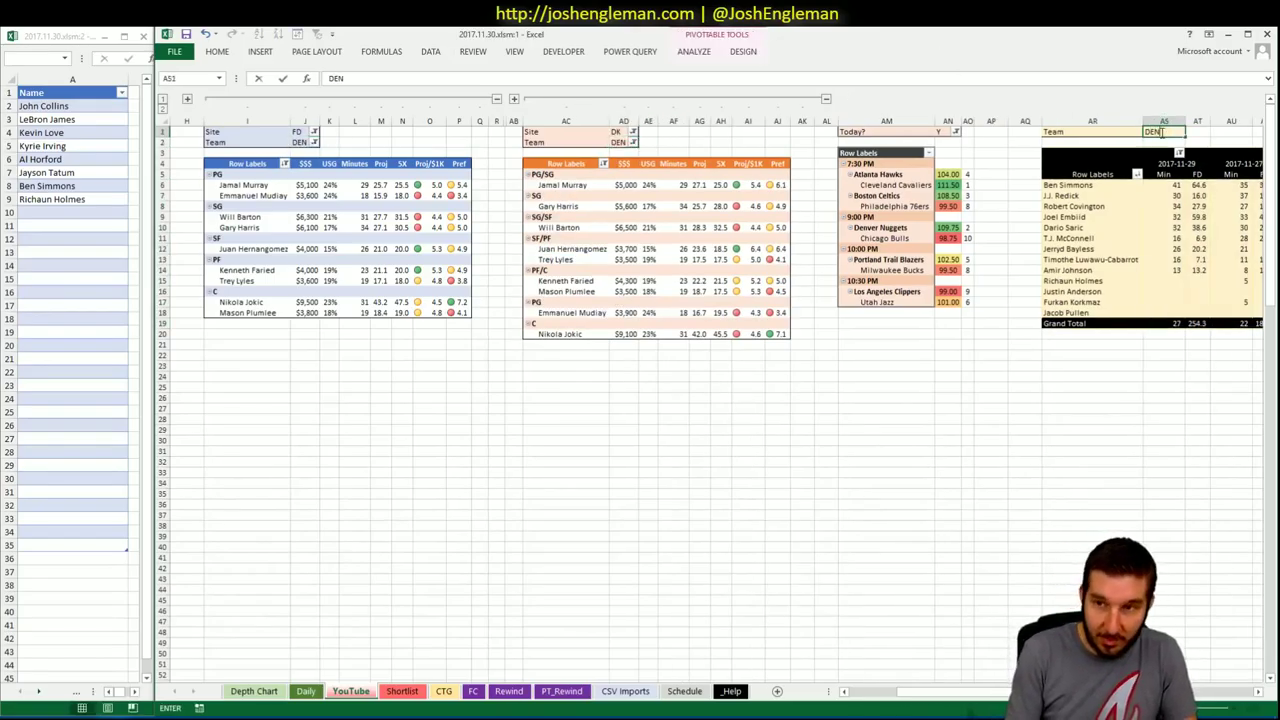
{"action": "key", "text": "Return"}
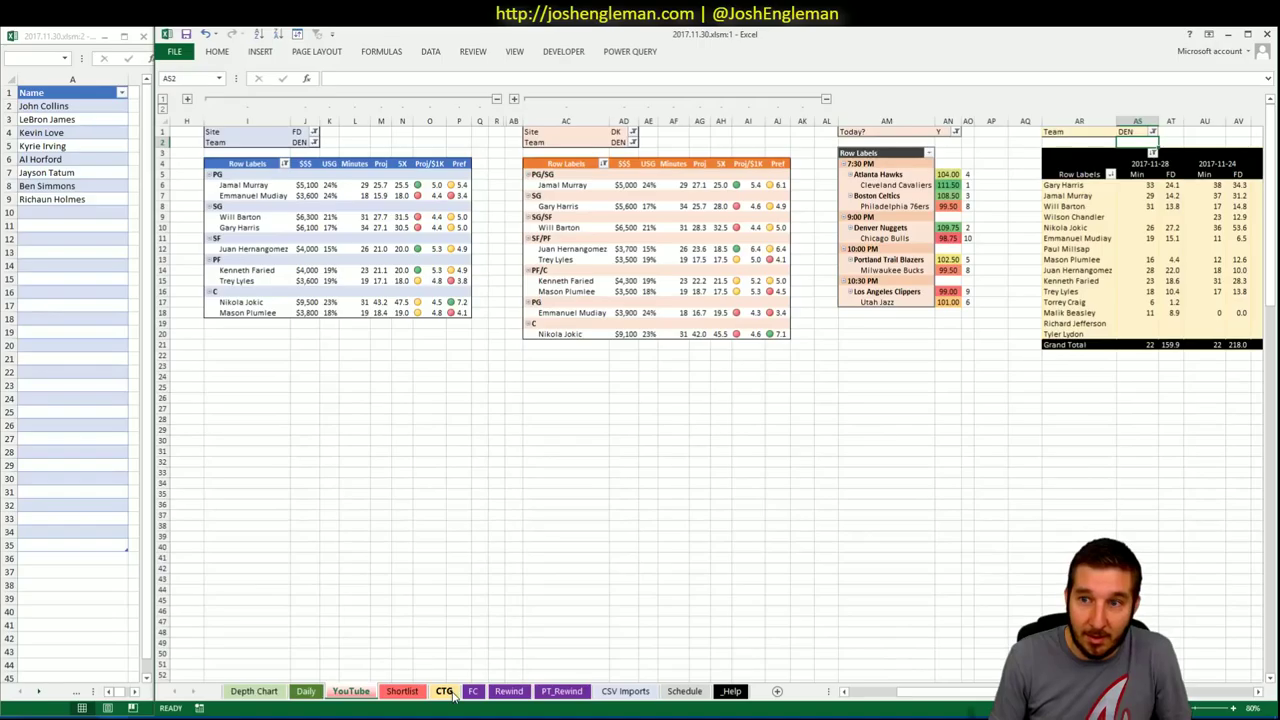
Set the opponent on the CTG sheet to DEN
{"action": "left_click", "coordinate": [443, 691]}
{"action": "left_click", "coordinate": [303, 172]}
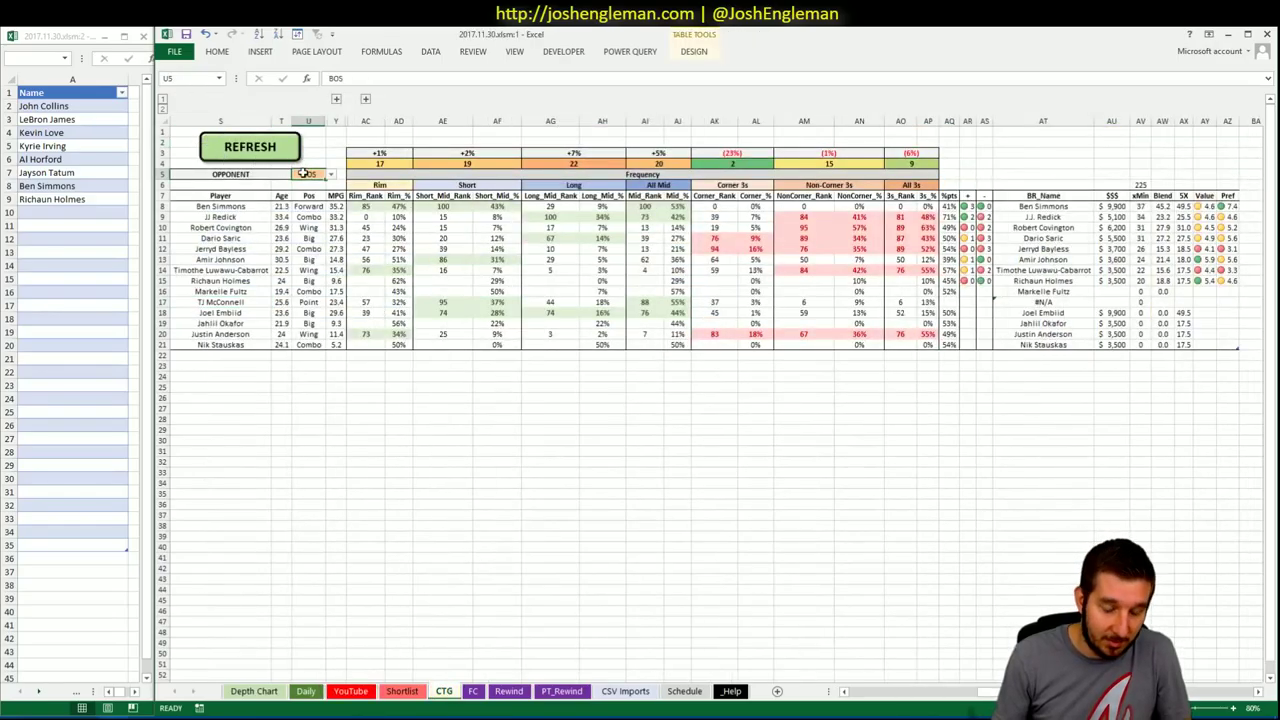
{"action": "type", "text": "DEN"}
{"action": "key", "text": "Return"}
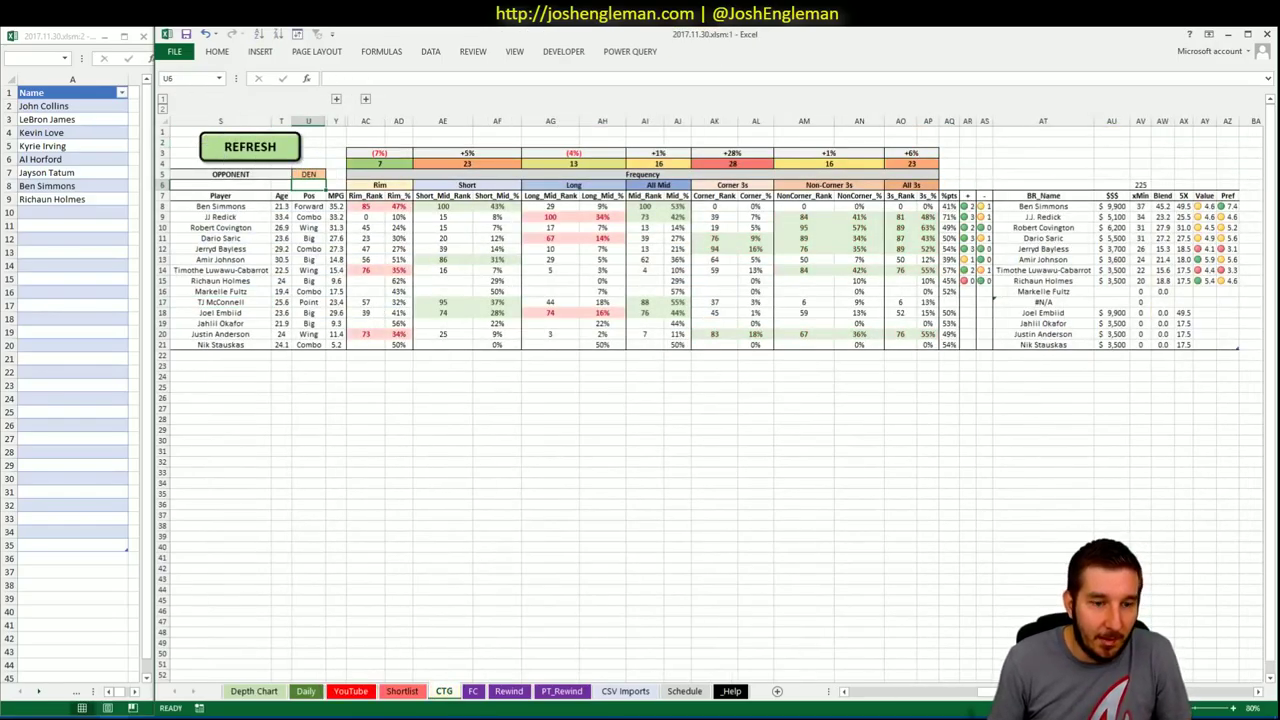
Switch to Cleaning the Glass, open the Denver Nuggets page and select all player rows of the Shooting: Frequency table for copying
{"action": "key", "text": "alt+Tab"}
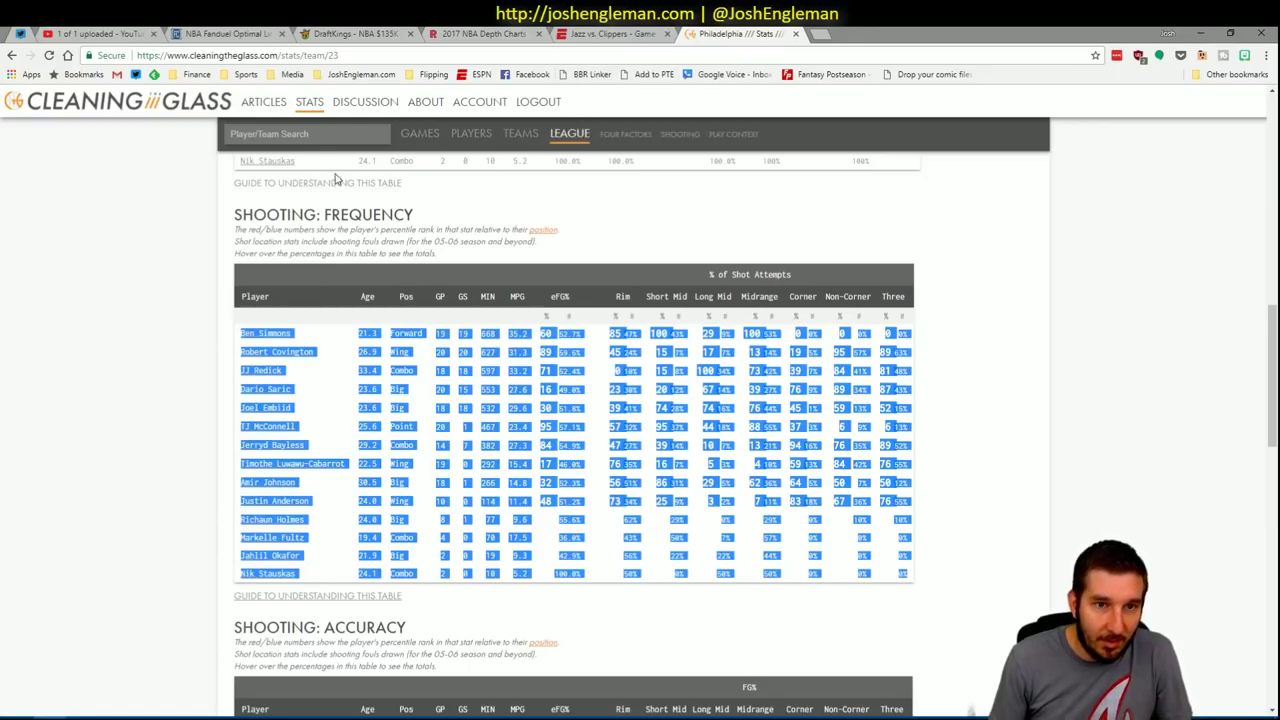
{"action": "left_click", "coordinate": [338, 136]}
{"action": "type", "text": "nugget"}
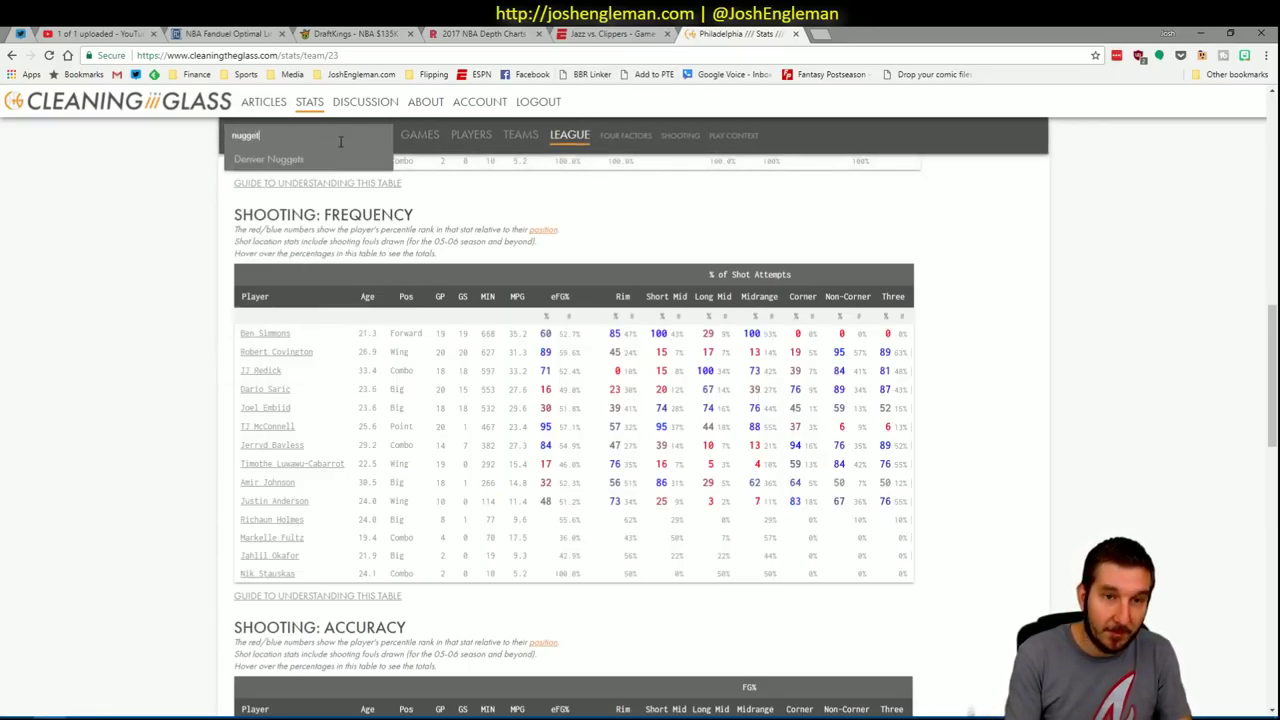
{"action": "key", "text": "Down"}
{"action": "key", "text": "Return"}
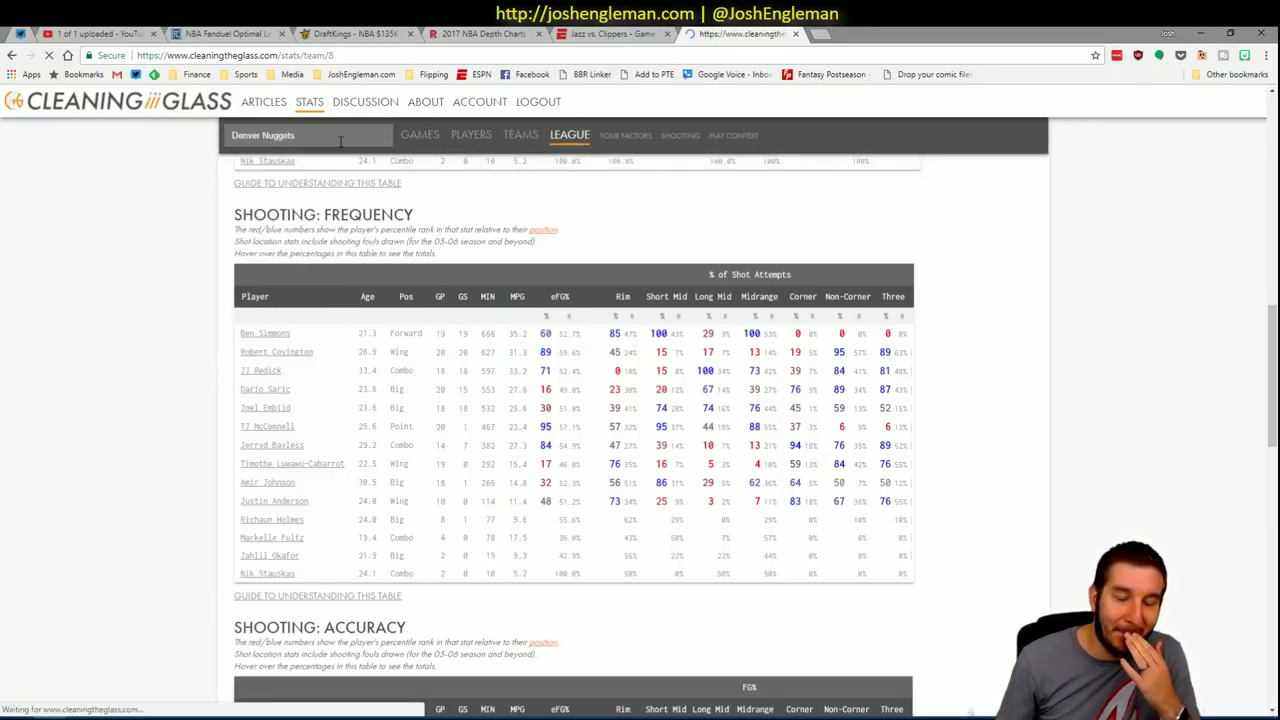
{"action": "scroll", "coordinate": [712, 310], "scroll_direction": "down", "scroll_amount": 12}
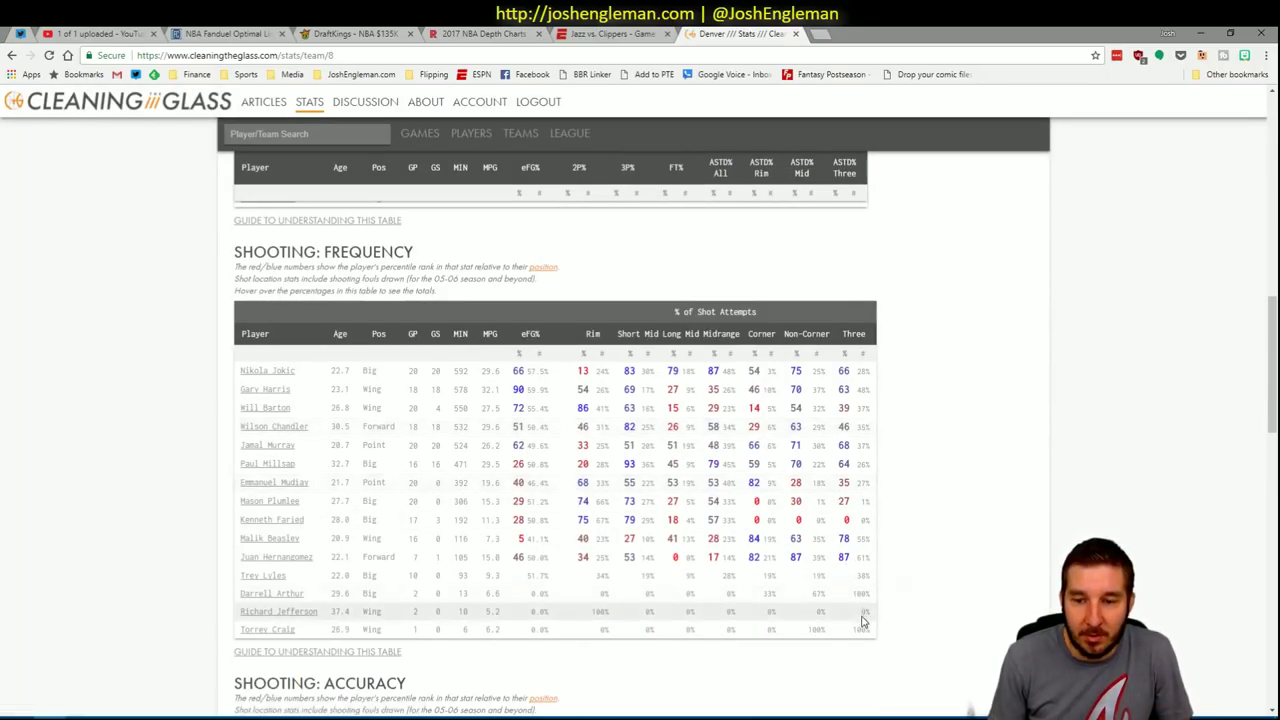
{"action": "left_click_drag", "start_coordinate": [872, 632], "coordinate": [241, 376]}
Switch back to Excel, refresh the CTG sheet with the copied Denver rows and set the opponent to CHI
{"action": "key", "text": "alt+Tab"}
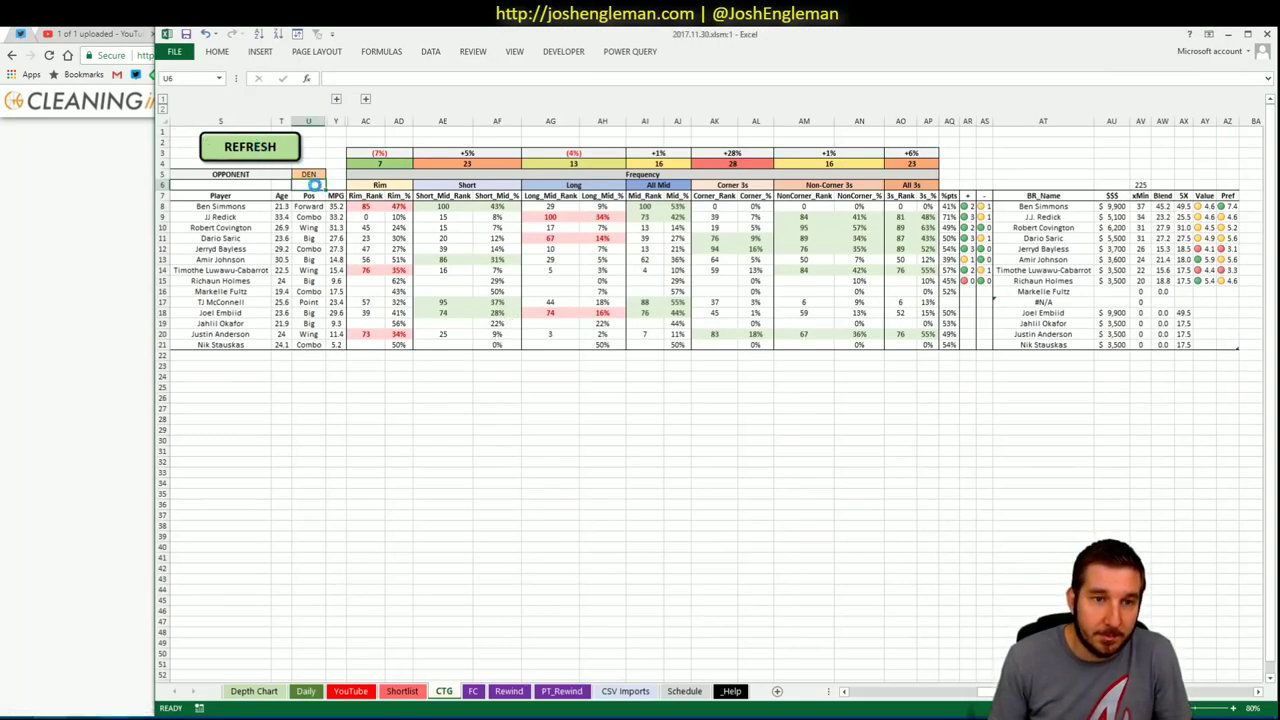
{"action": "left_click", "coordinate": [310, 174]}
{"action": "type", "text": "CHI"}
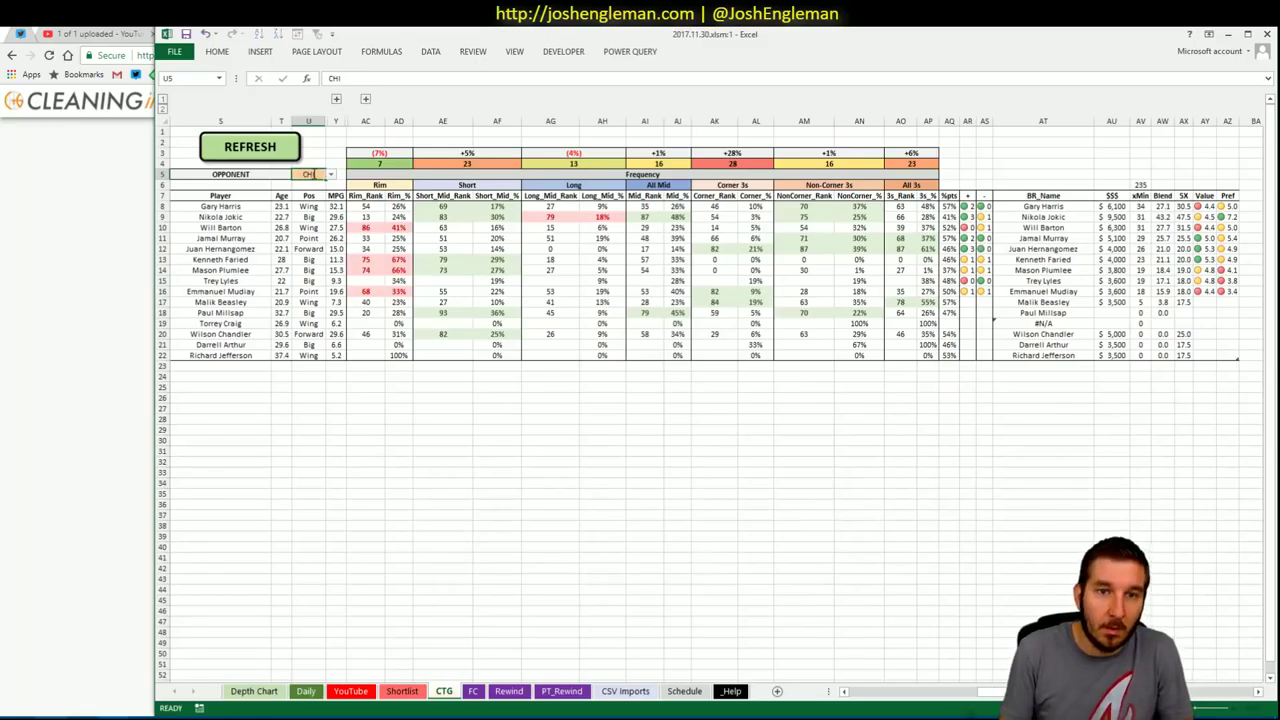
{"action": "key", "text": "Return"}
{"action": "left_click", "coordinate": [706, 419]}
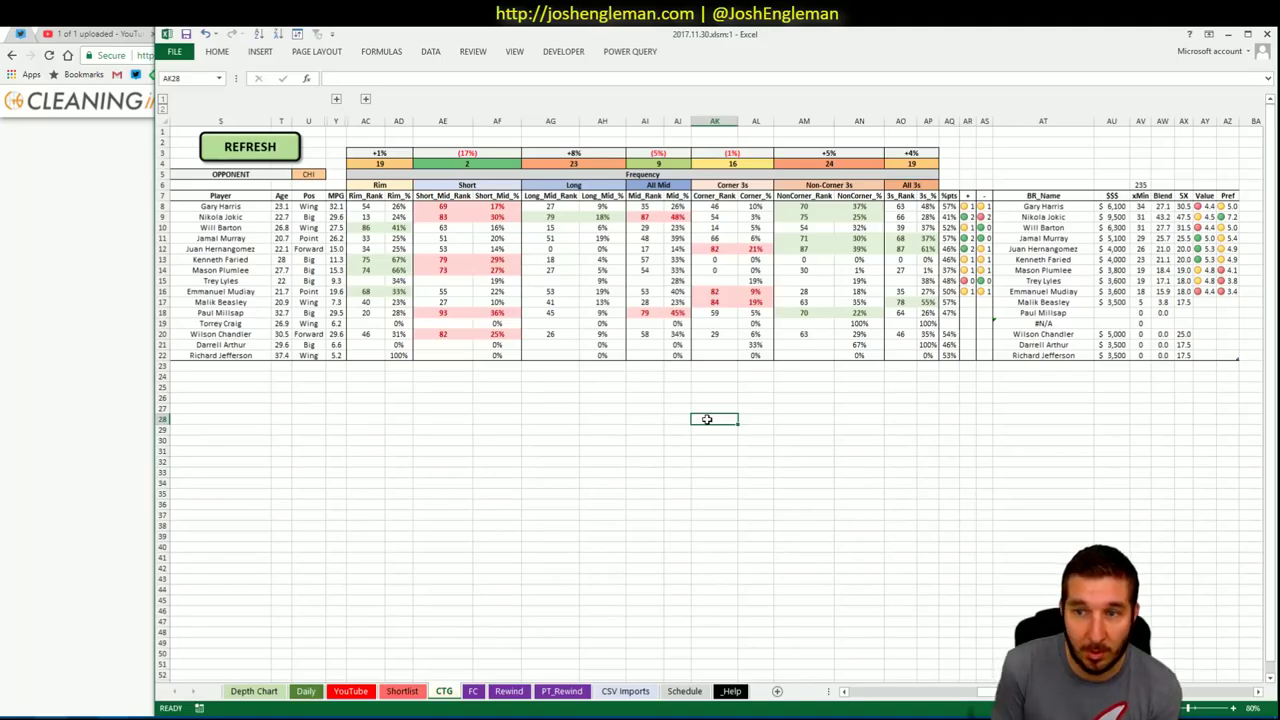
Review Denver's recent game-by-game minutes and fantasy points on the YouTube sheet
{"action": "left_click", "coordinate": [352, 691]}
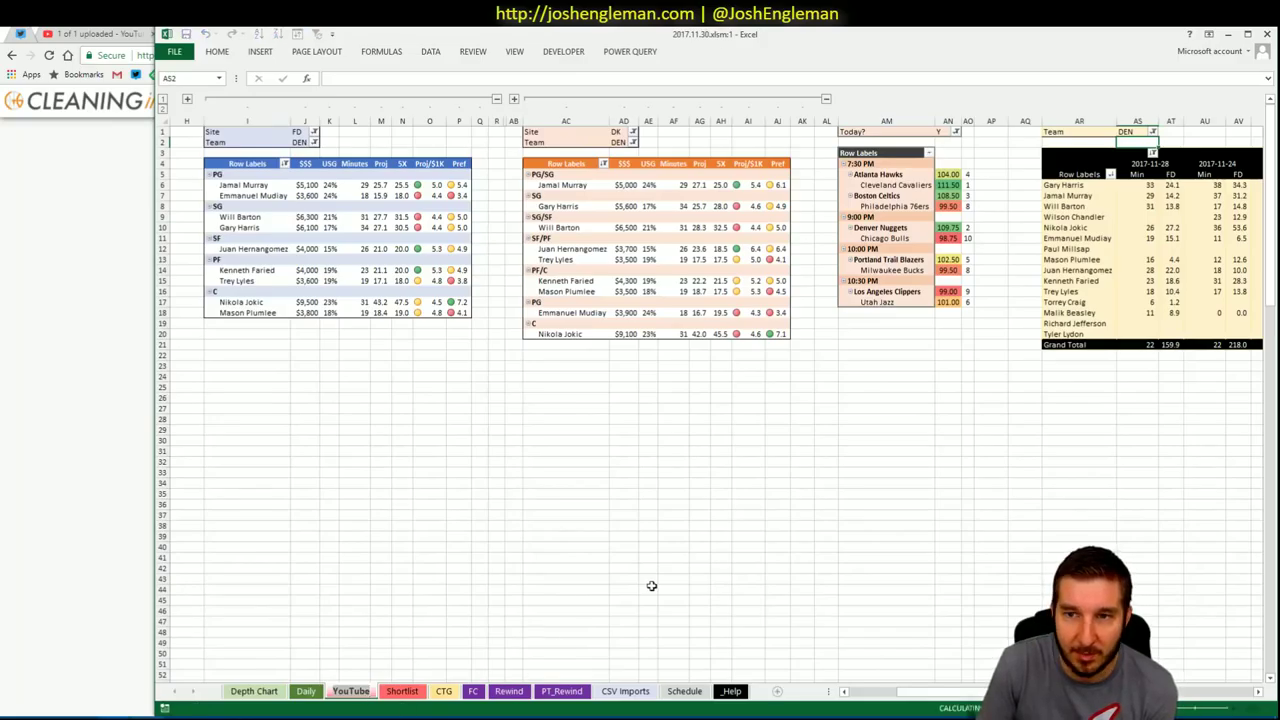
{"action": "left_click", "coordinate": [1259, 692]}
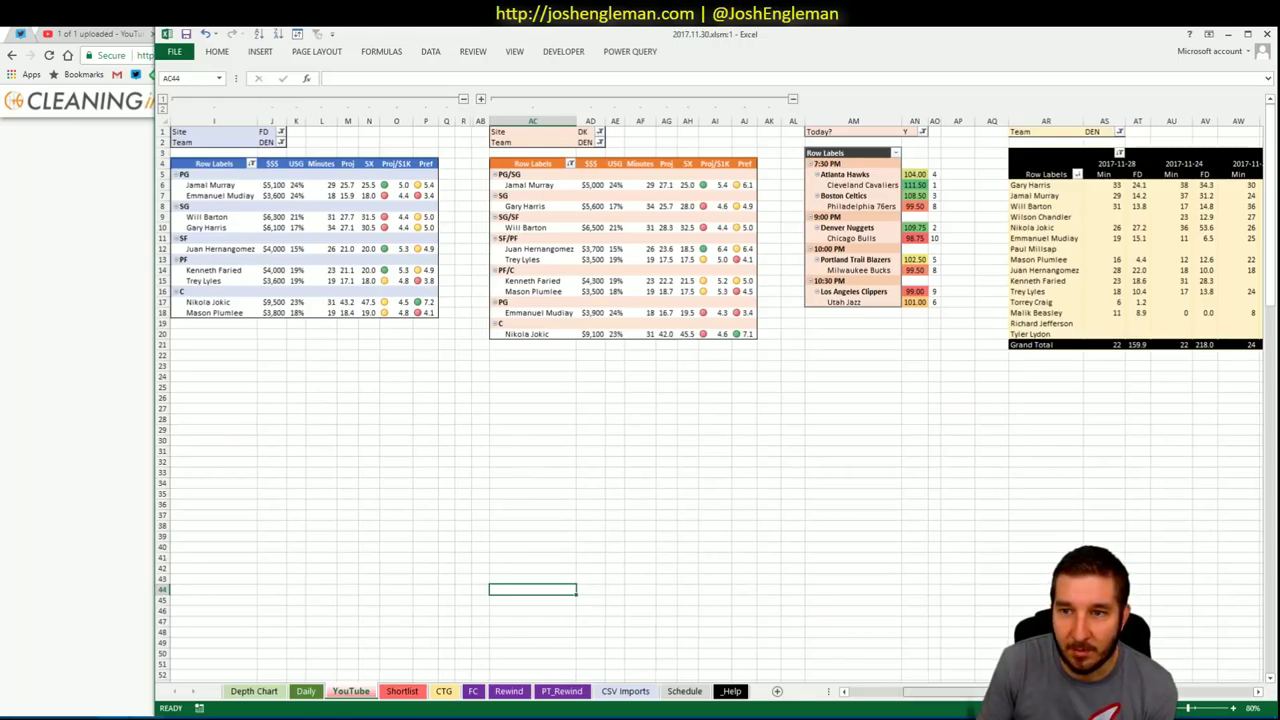
{"action": "left_click_drag", "start_coordinate": [945, 691], "coordinate": [1222, 713]}
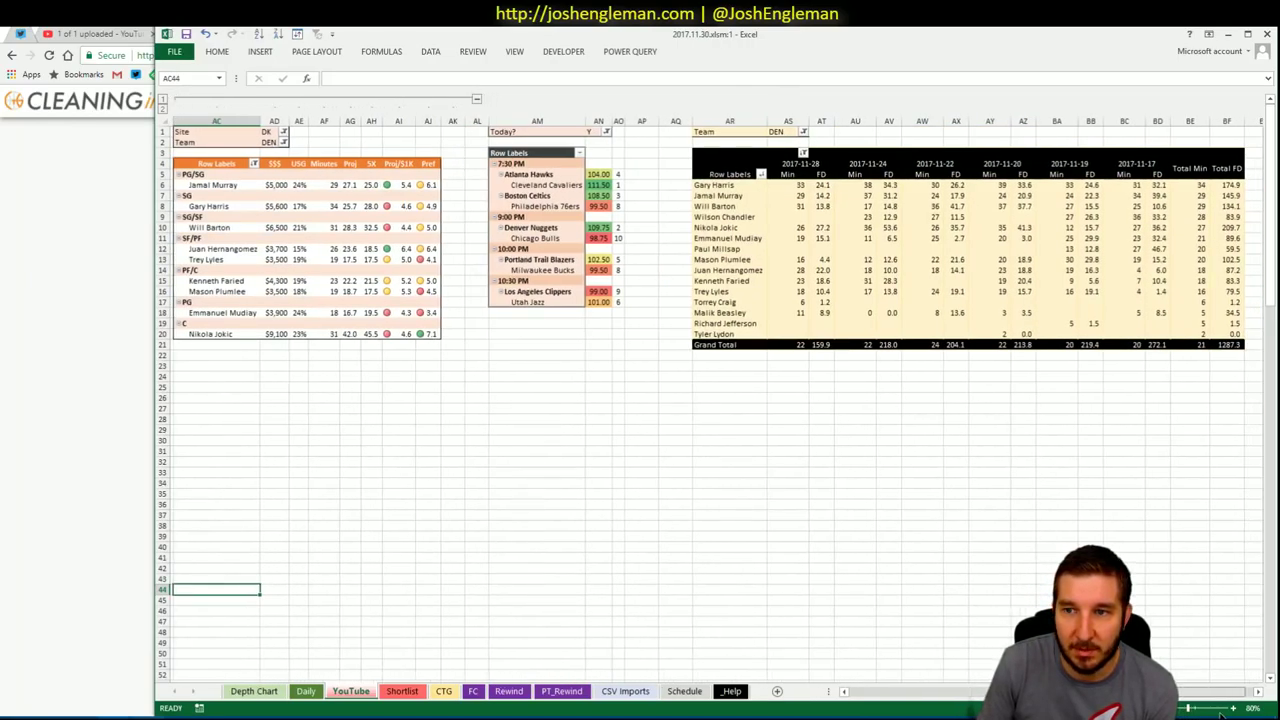
{"action": "left_click_drag", "start_coordinate": [1222, 713], "coordinate": [978, 710]}
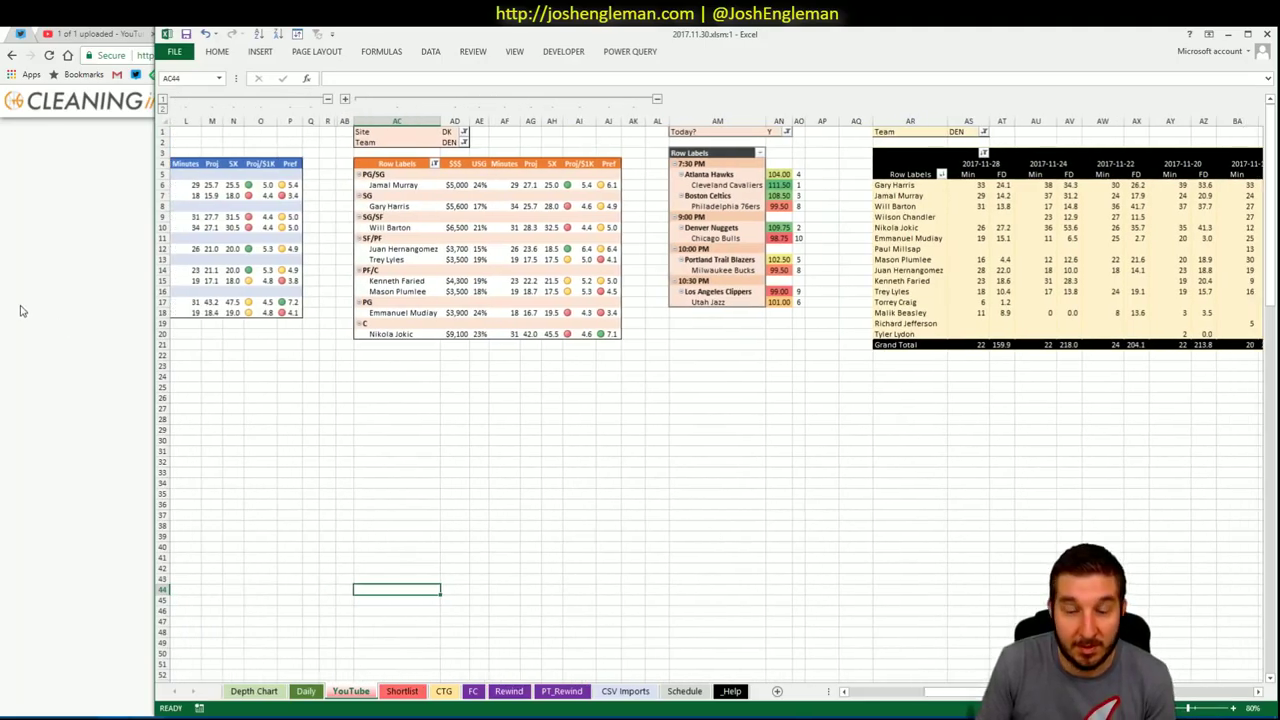
Bring up the shortlist window and add Jamal Murray to the Name column below Richaun Holmes
{"action": "mouse_move", "coordinate": [110, 716]}
{"action": "left_click", "coordinate": [182, 677]}
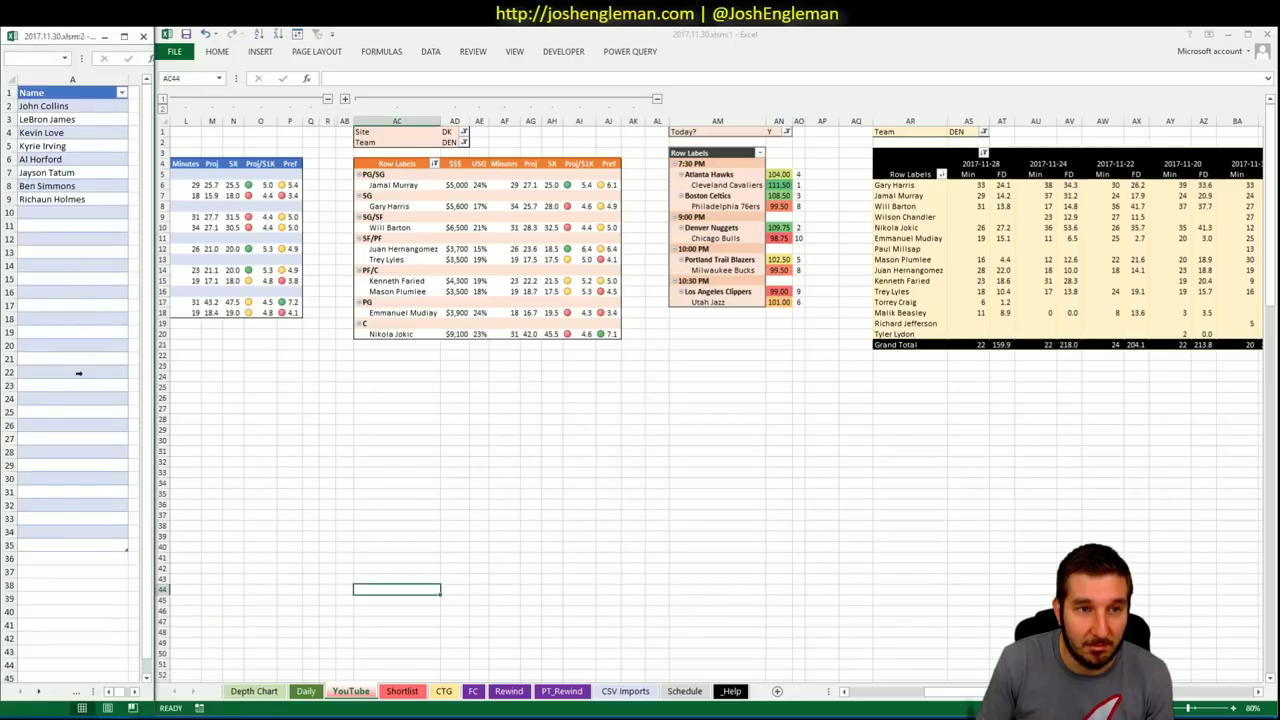
{"action": "left_click", "coordinate": [81, 227]}
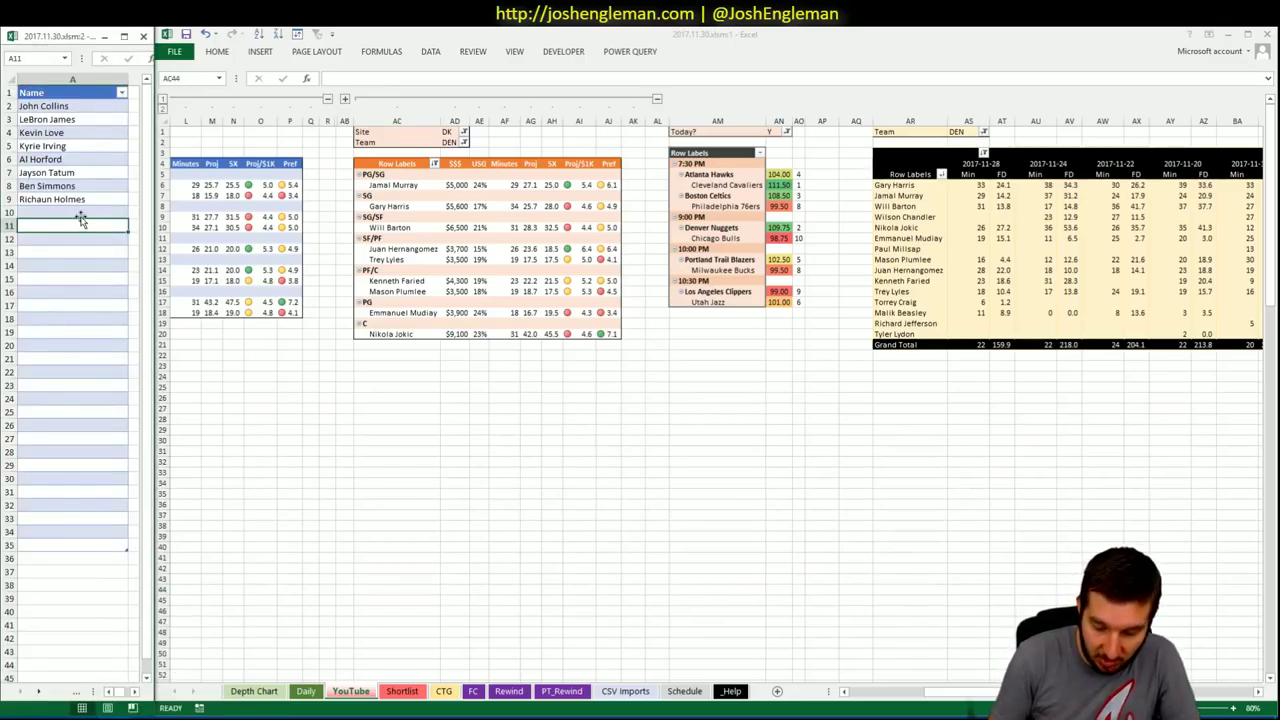
{"action": "left_click", "coordinate": [81, 215]}
{"action": "type", "text": "Jamal Murr"}
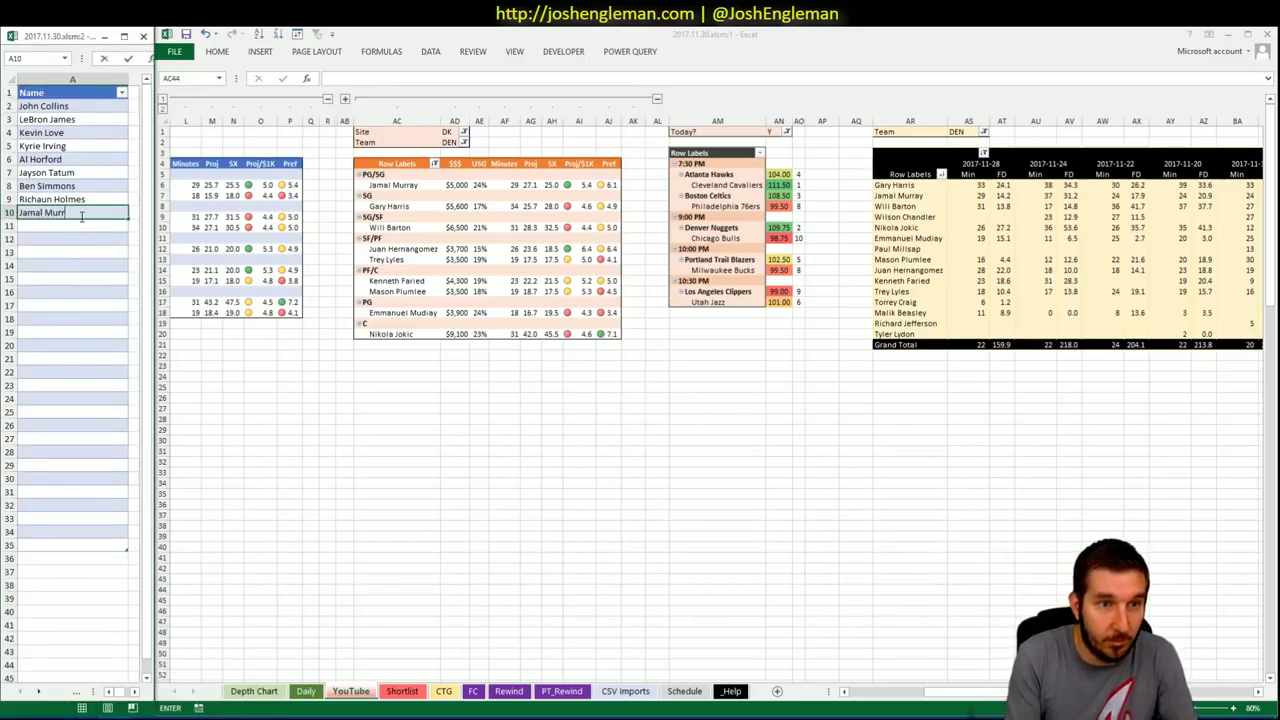
{"action": "type", "text": "ay"}
{"action": "key", "text": "Return"}
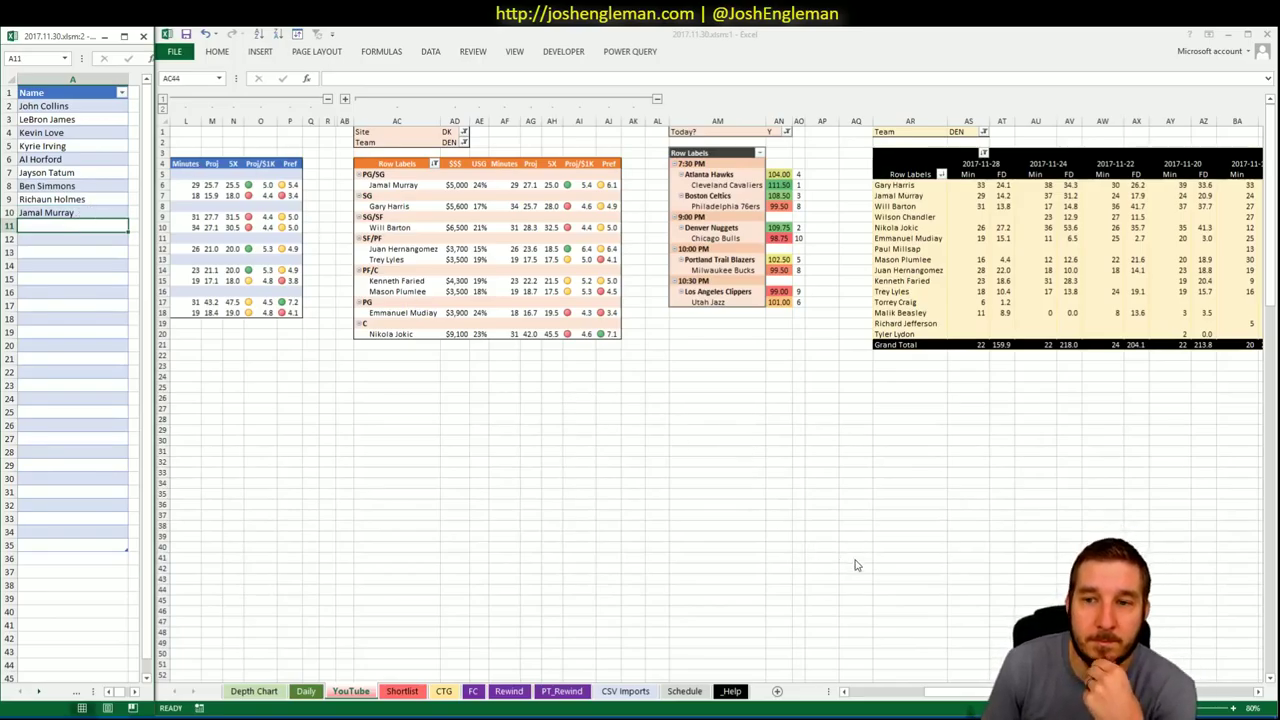
Review Denver's projections and recent game log, and add Gary Harris to the shortlist's Name column below Jamal Murray
{"action": "left_click_drag", "start_coordinate": [930, 691], "coordinate": [886, 692]}
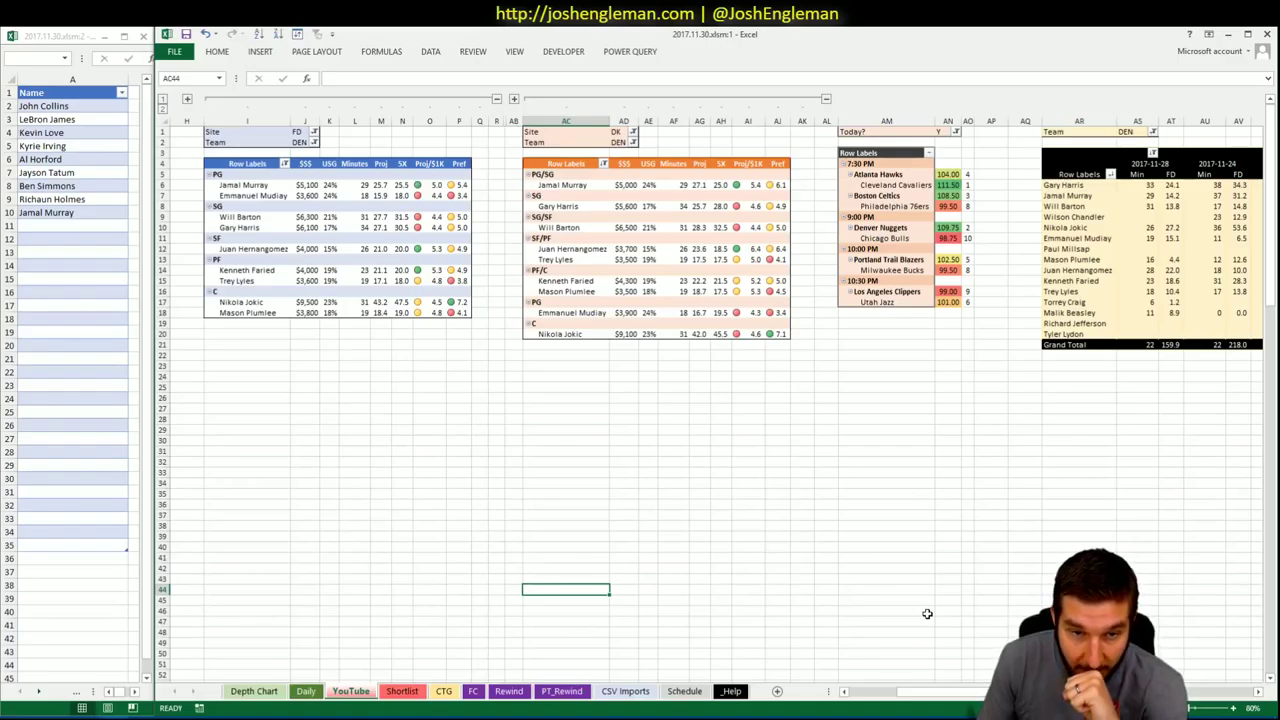
{"action": "left_click_drag", "start_coordinate": [910, 691], "coordinate": [1218, 703]}
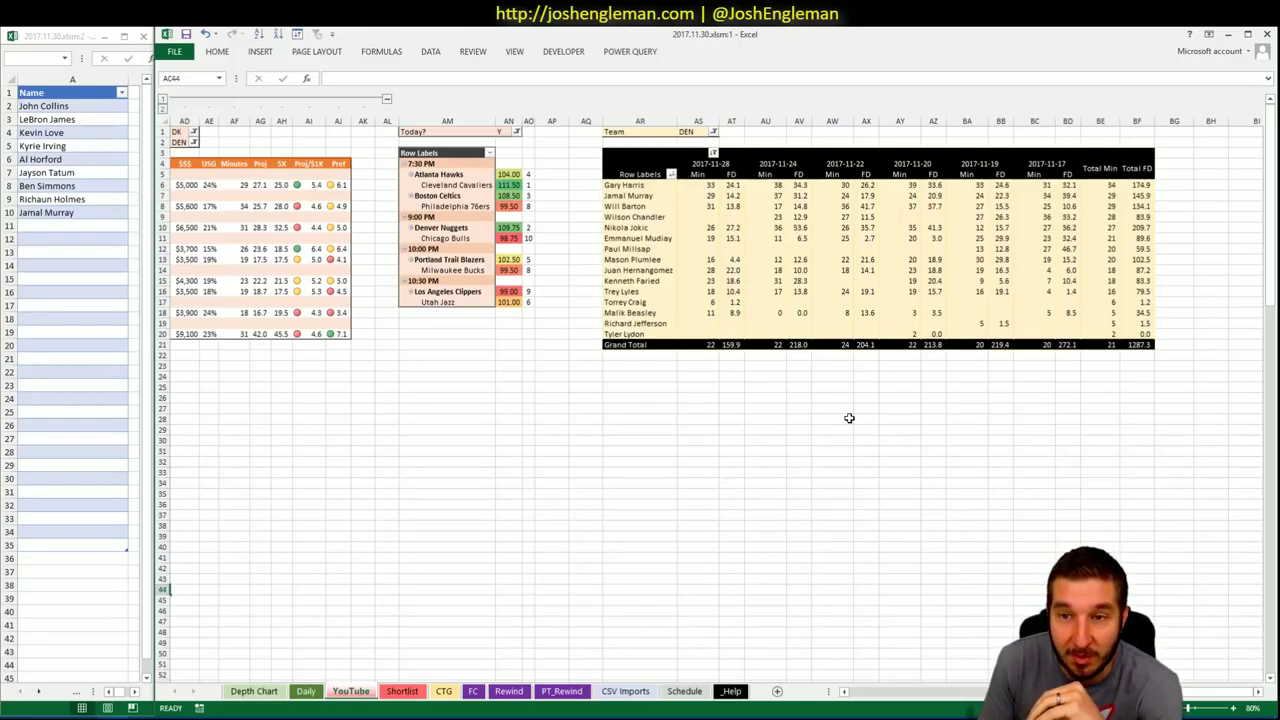
{"action": "left_click_drag", "start_coordinate": [1235, 691], "coordinate": [930, 691]}
{"action": "left_click", "coordinate": [60, 227]}
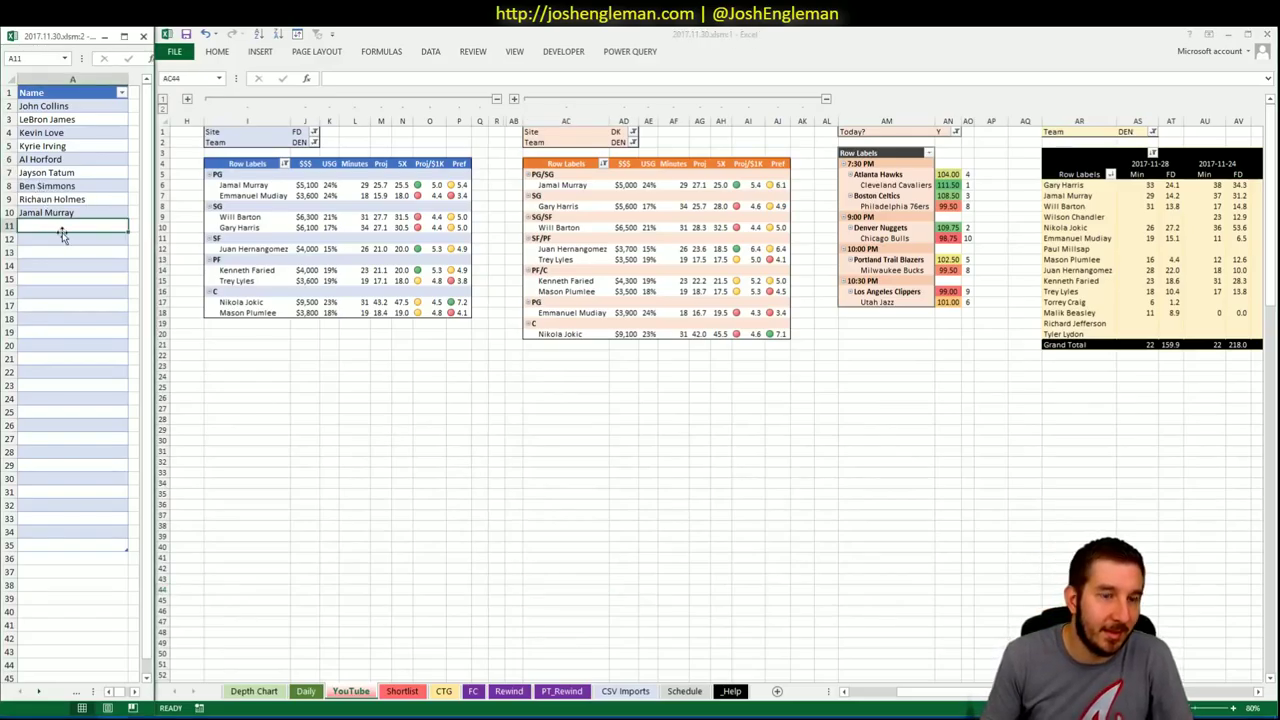
{"action": "type", "text": "Gary Harris"}
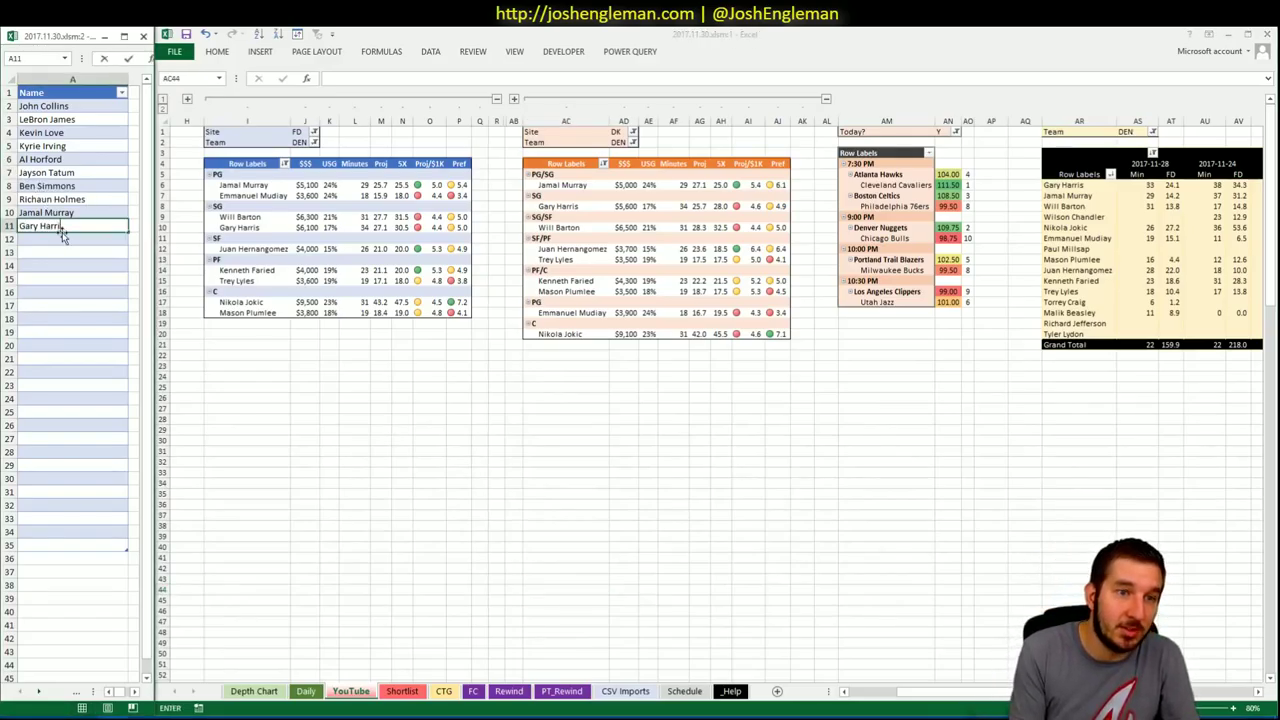
{"action": "key", "text": "Return"}
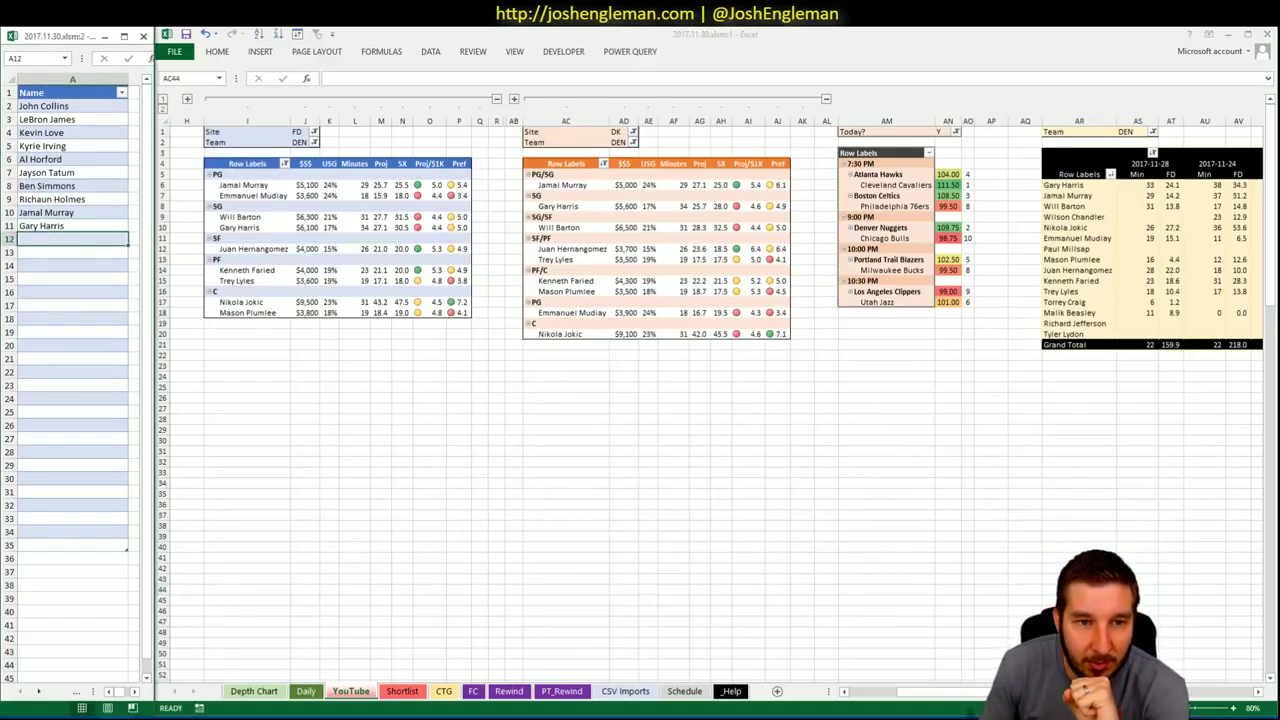
Check Denver's recent minutes against the projections, and add Juan Hernangomez to the shortlist below Gary Harris
{"action": "key", "text": "alt+Tab"}
{"action": "scroll", "coordinate": [700, 400], "scroll_direction": "right", "scroll_amount": 3}
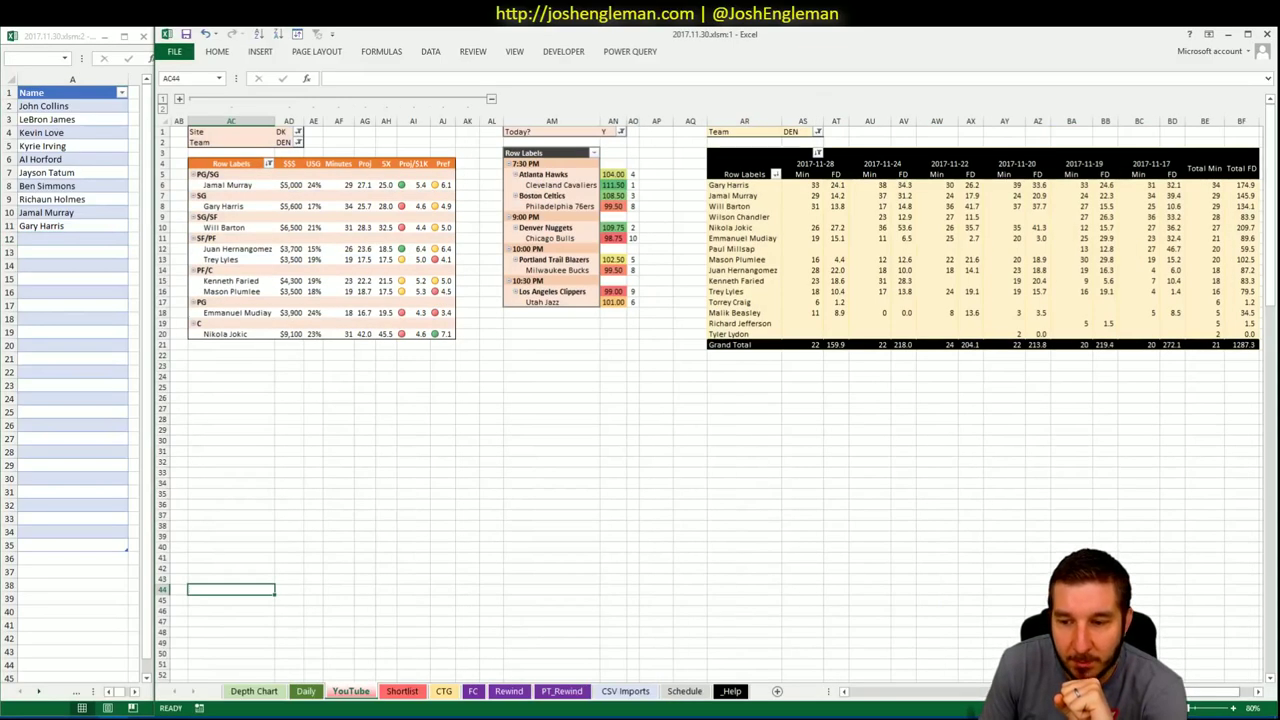
{"action": "scroll", "coordinate": [907, 687], "scroll_direction": "left", "scroll_amount": 5}
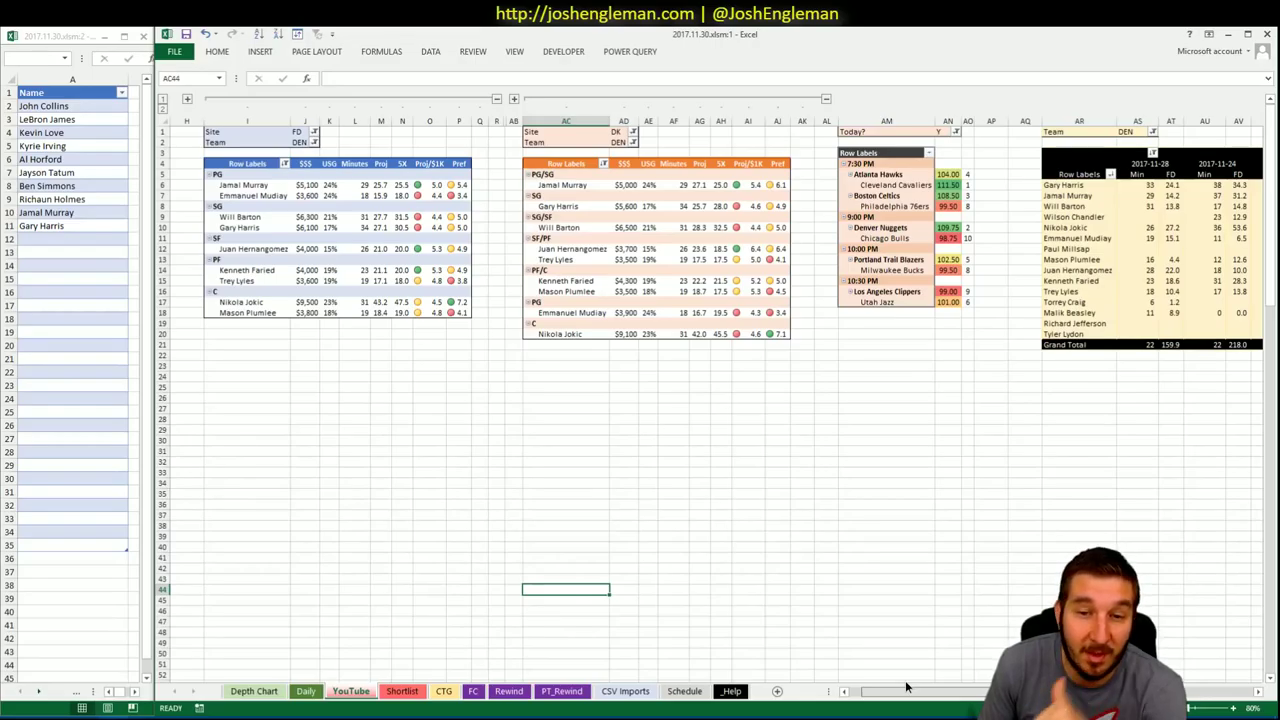
{"action": "left_click_drag", "start_coordinate": [907, 687], "coordinate": [1000, 688]}
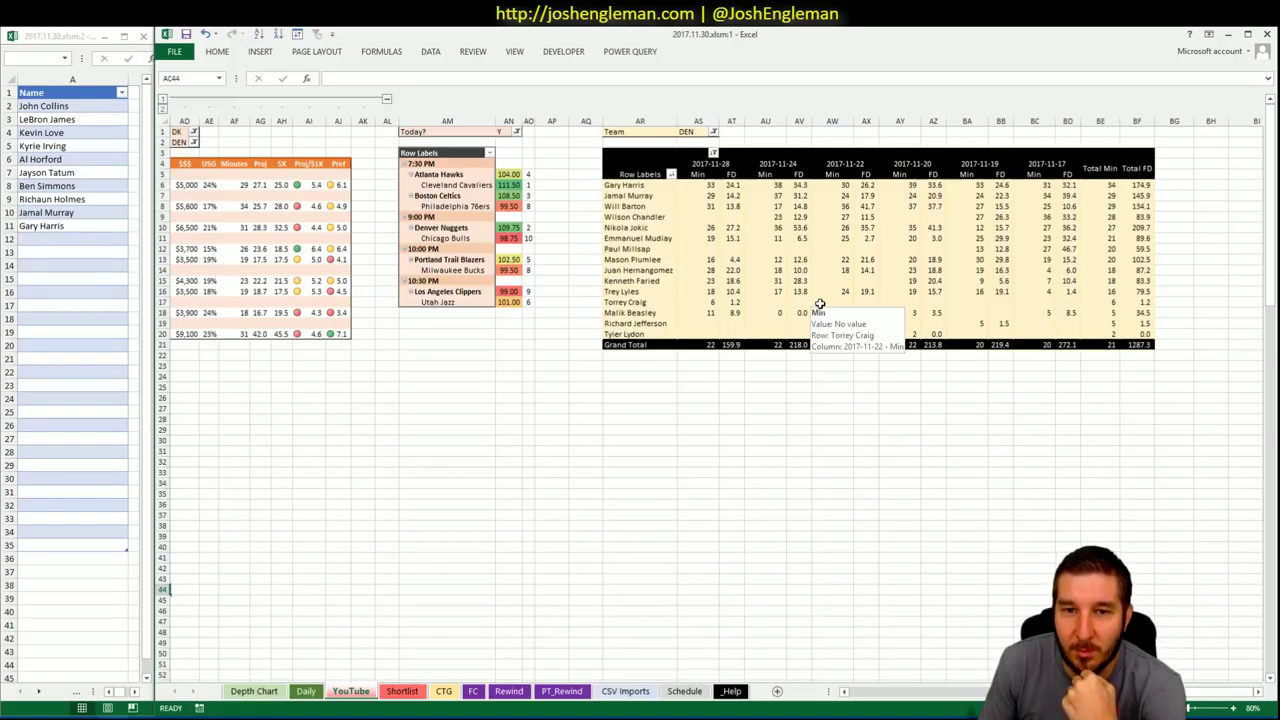
{"action": "scroll", "coordinate": [850, 690], "scroll_direction": "left", "scroll_amount": 8}
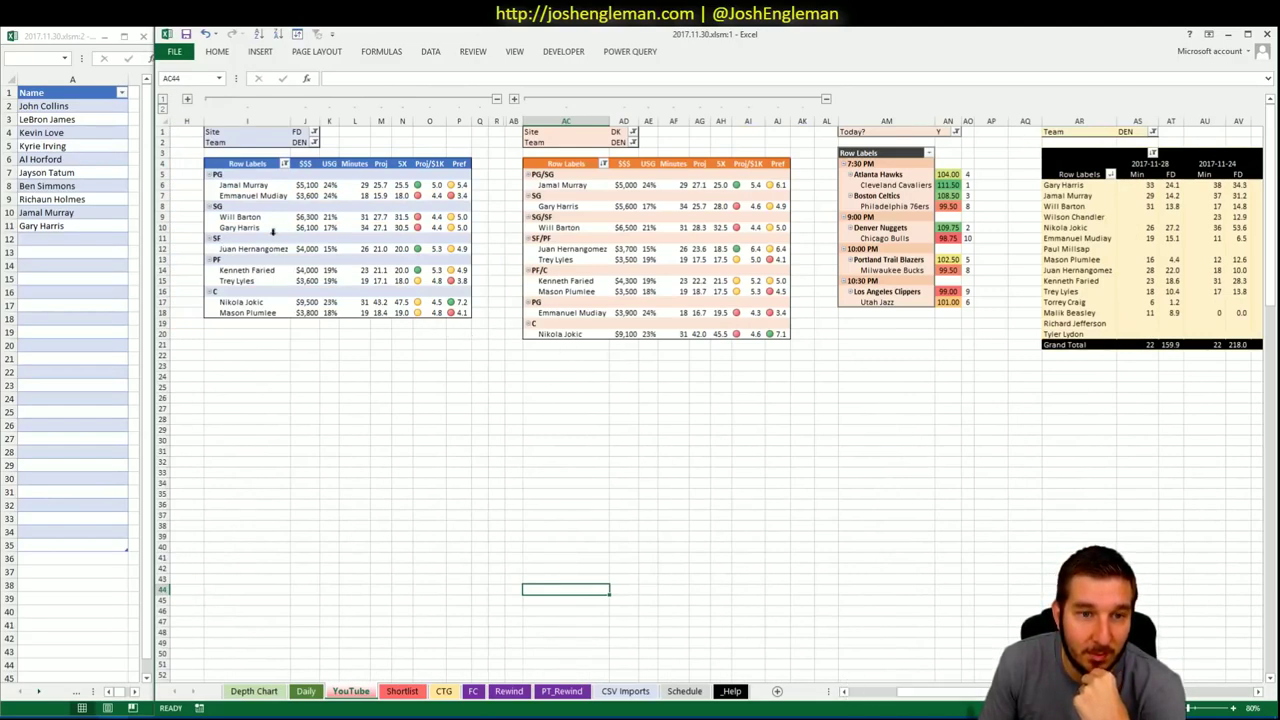
{"action": "left_click", "coordinate": [57, 238]}
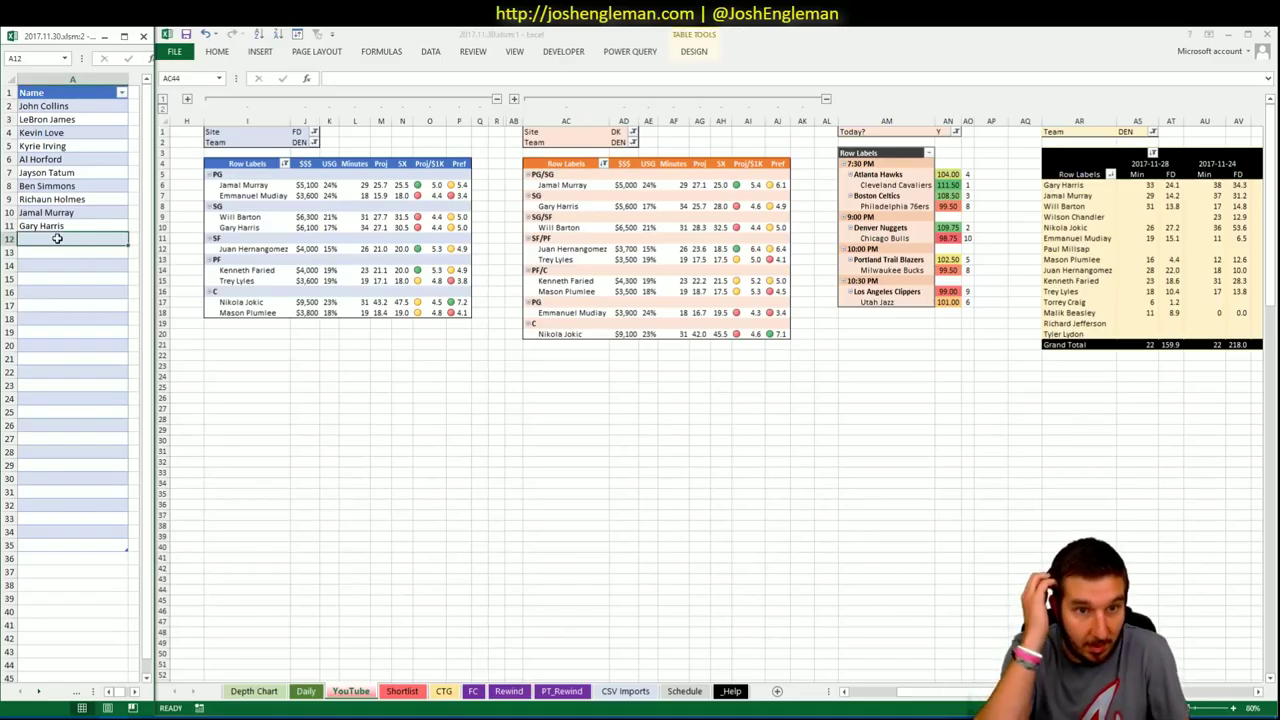
{"action": "type", "text": "Juan He"}
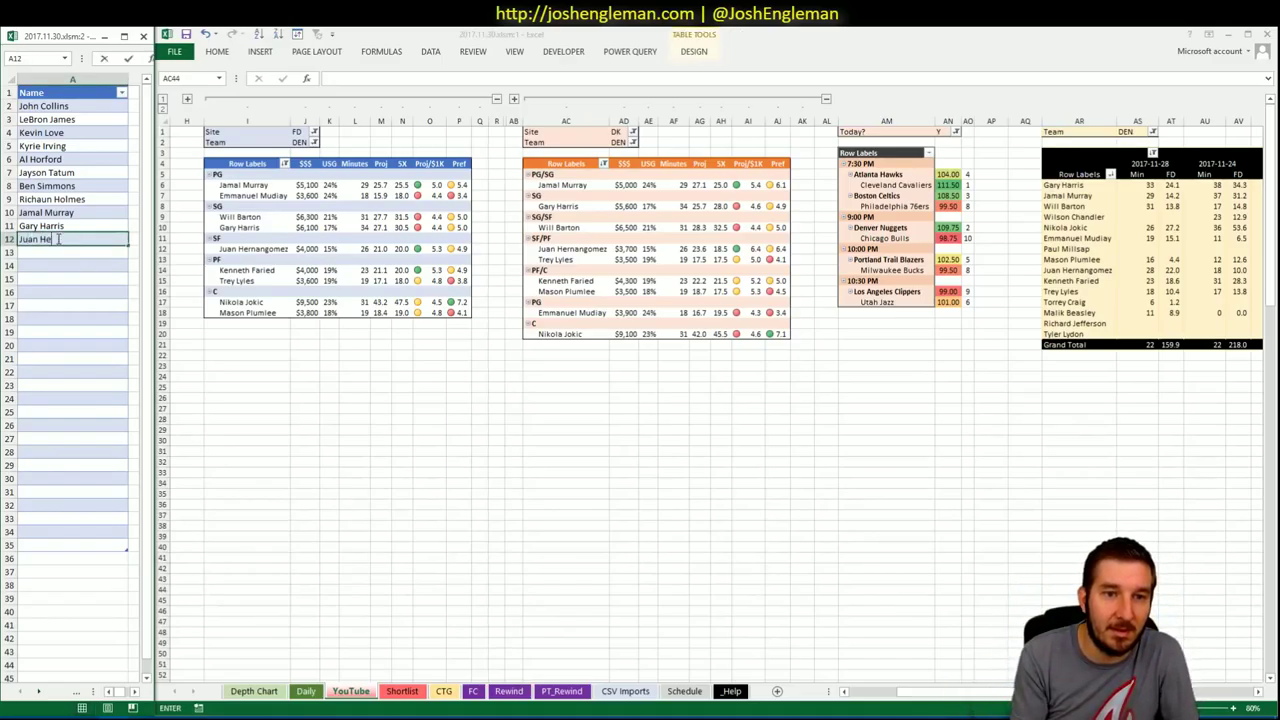
{"action": "type", "text": "rnan"}
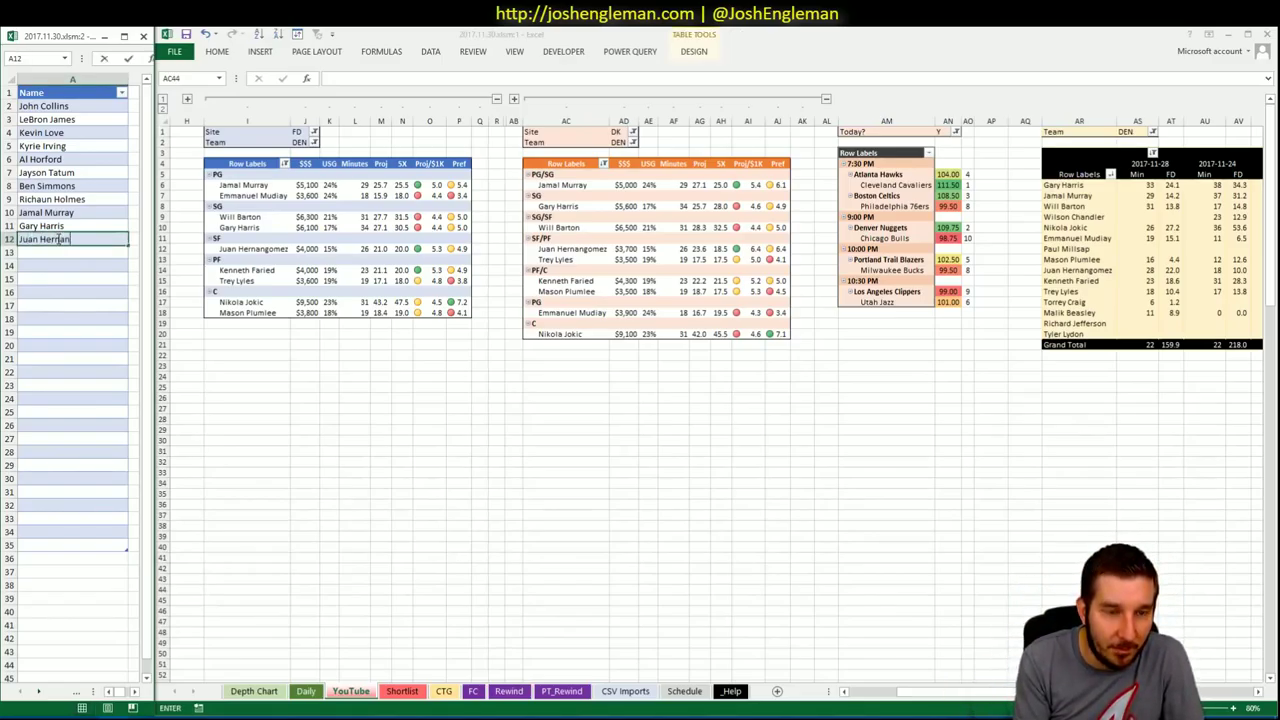
{"action": "type", "text": "gomez"}
{"action": "key", "text": "Return"}
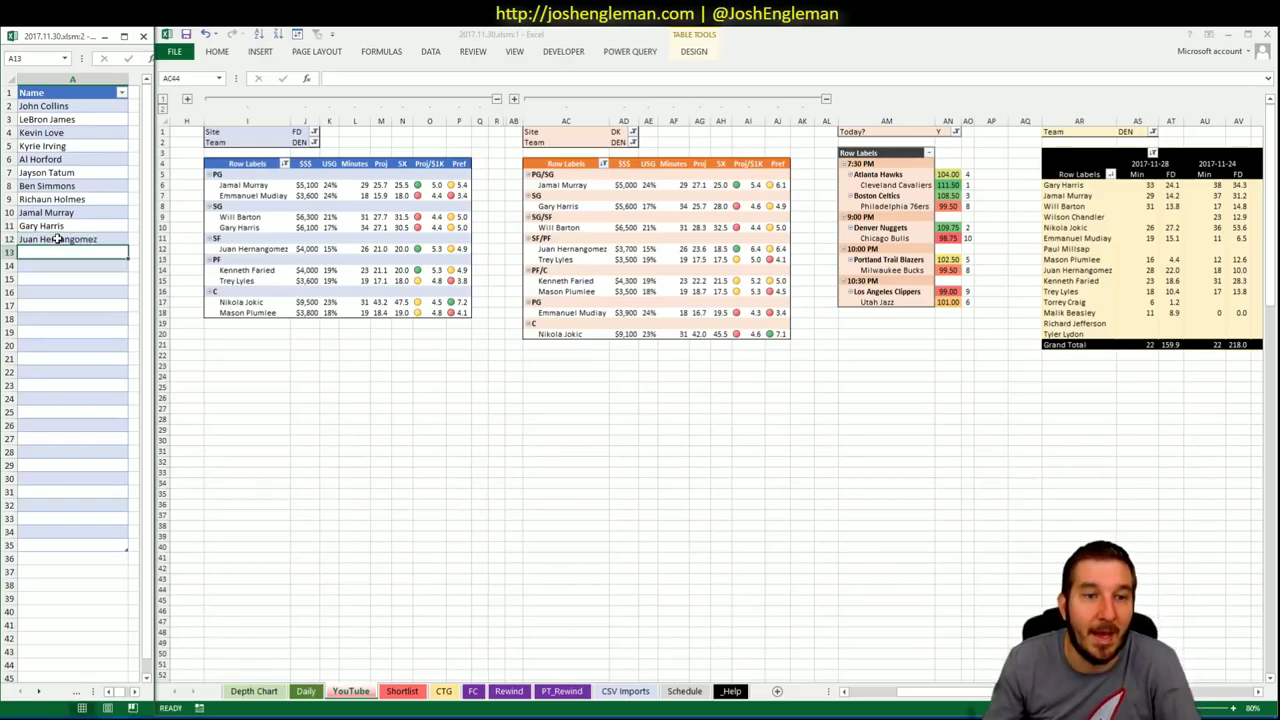
Compare Denver's remaining projections with the recent game log, and add Kenneth Faried to the shortlist below Juan Hernangomez
{"action": "left_click", "coordinate": [337, 338]}
{"action": "left_click", "coordinate": [345, 353]}
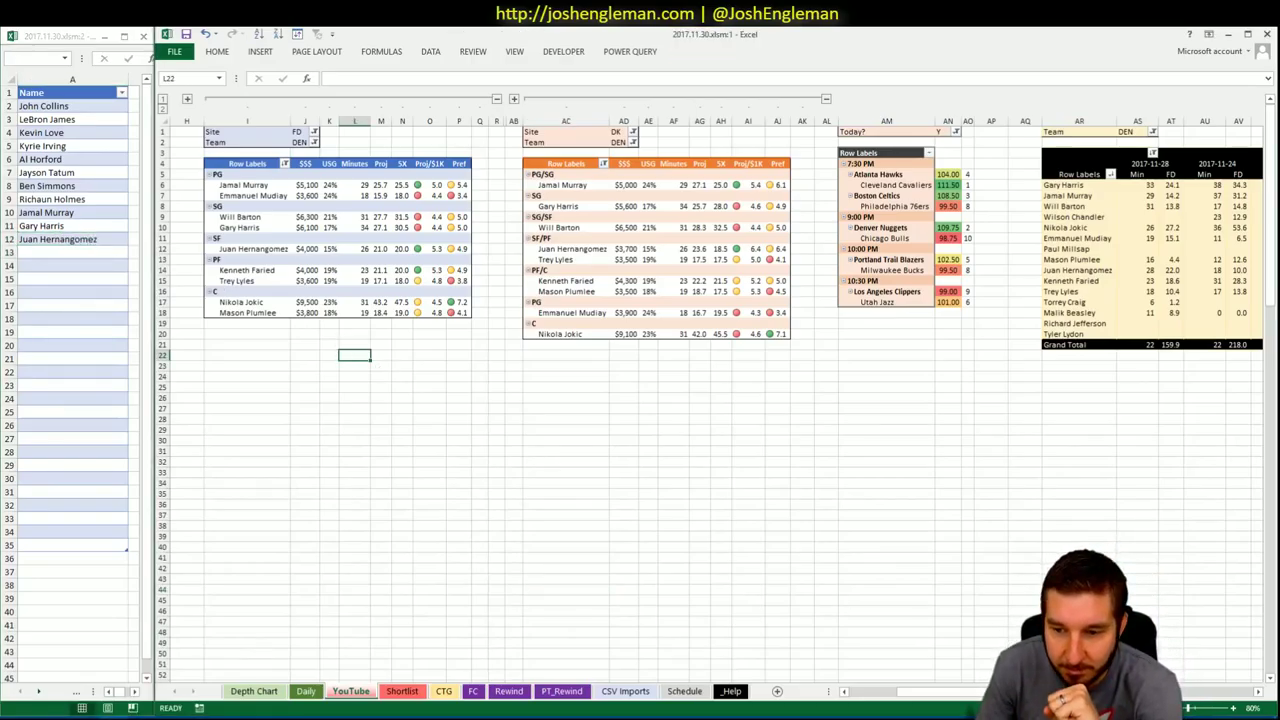
{"action": "left_click_drag", "start_coordinate": [912, 691], "coordinate": [955, 680]}
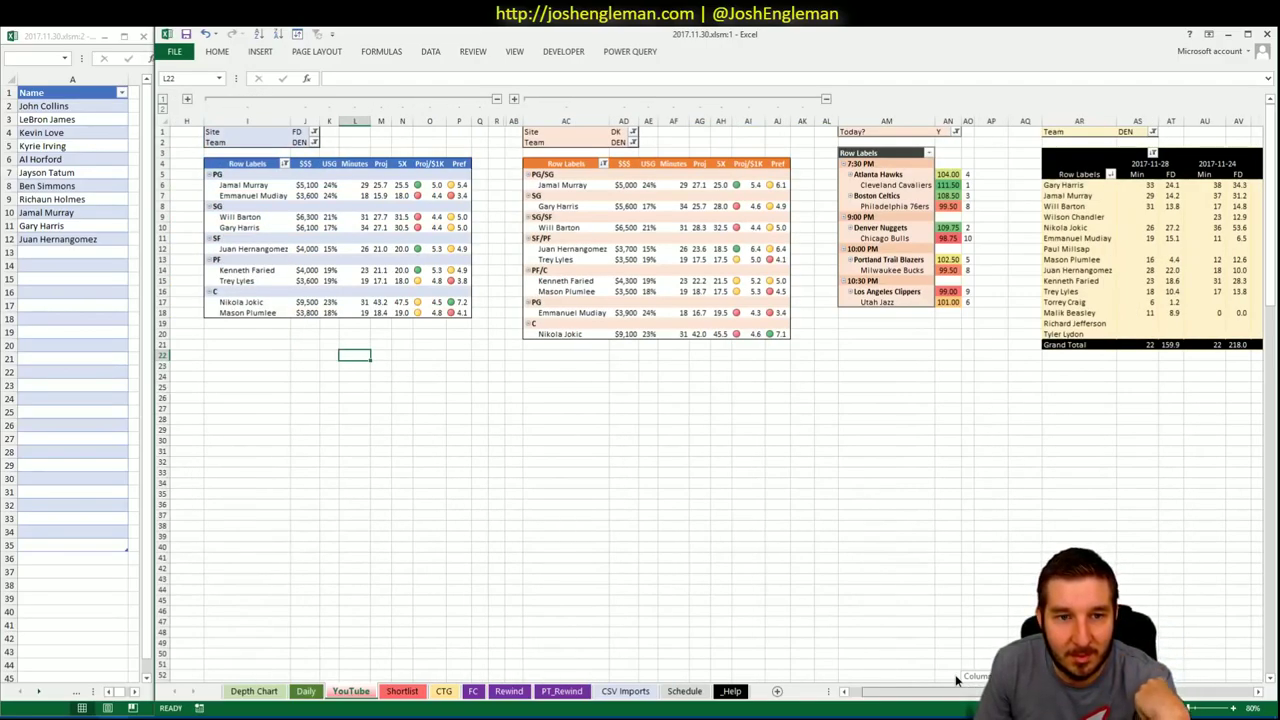
{"action": "left_click_drag", "start_coordinate": [957, 679], "coordinate": [948, 672]}
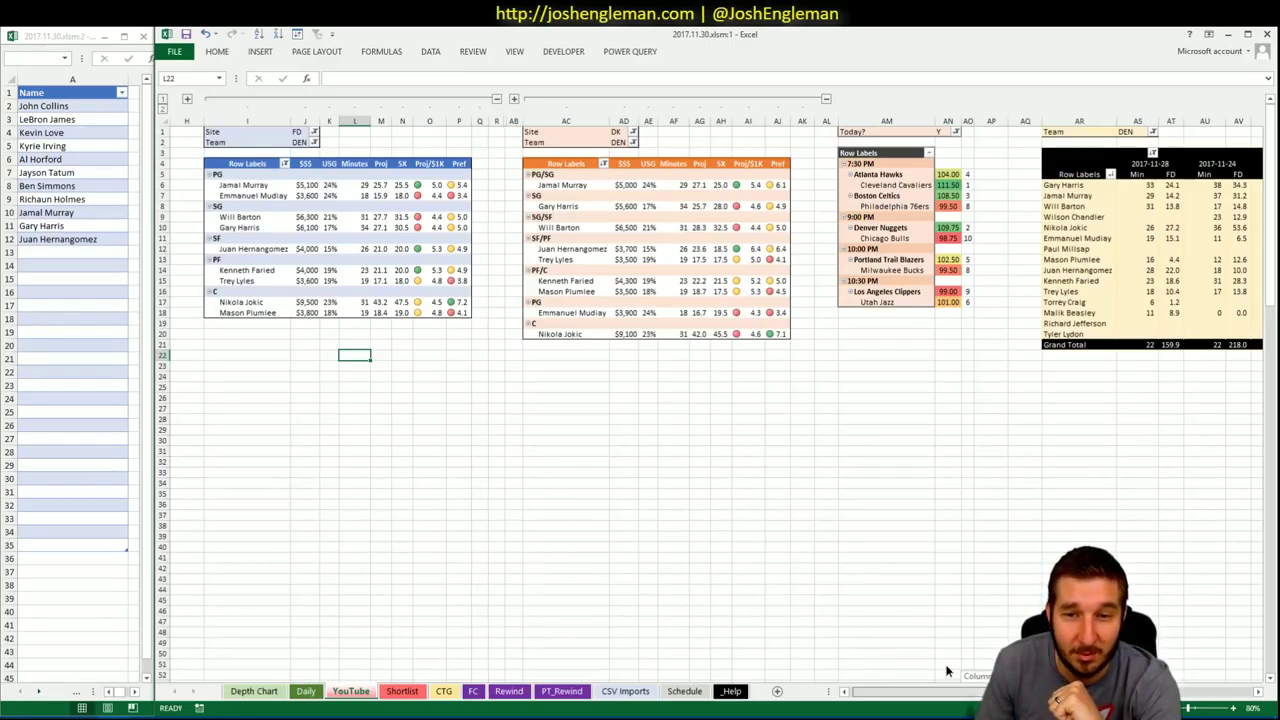
{"action": "left_click_drag", "start_coordinate": [946, 669], "coordinate": [1185, 667]}
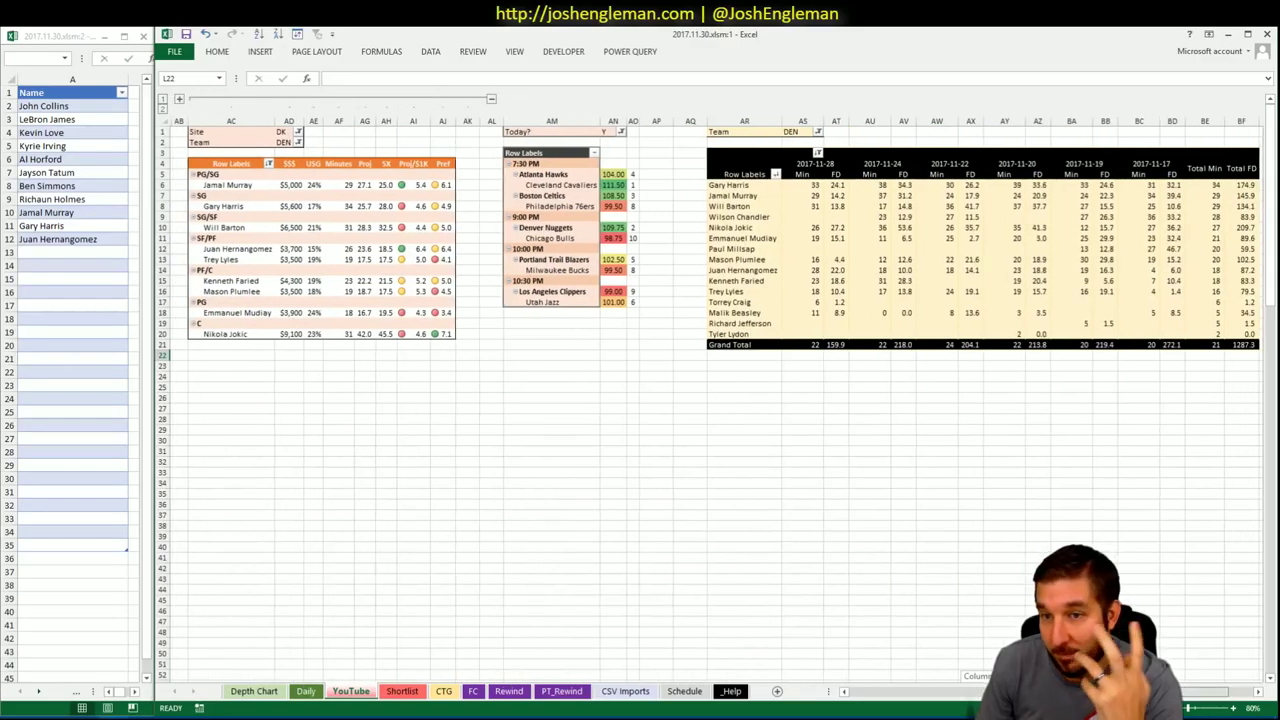
{"action": "left_click_drag", "start_coordinate": [1185, 667], "coordinate": [875, 667]}
{"action": "left_click", "coordinate": [343, 398]}
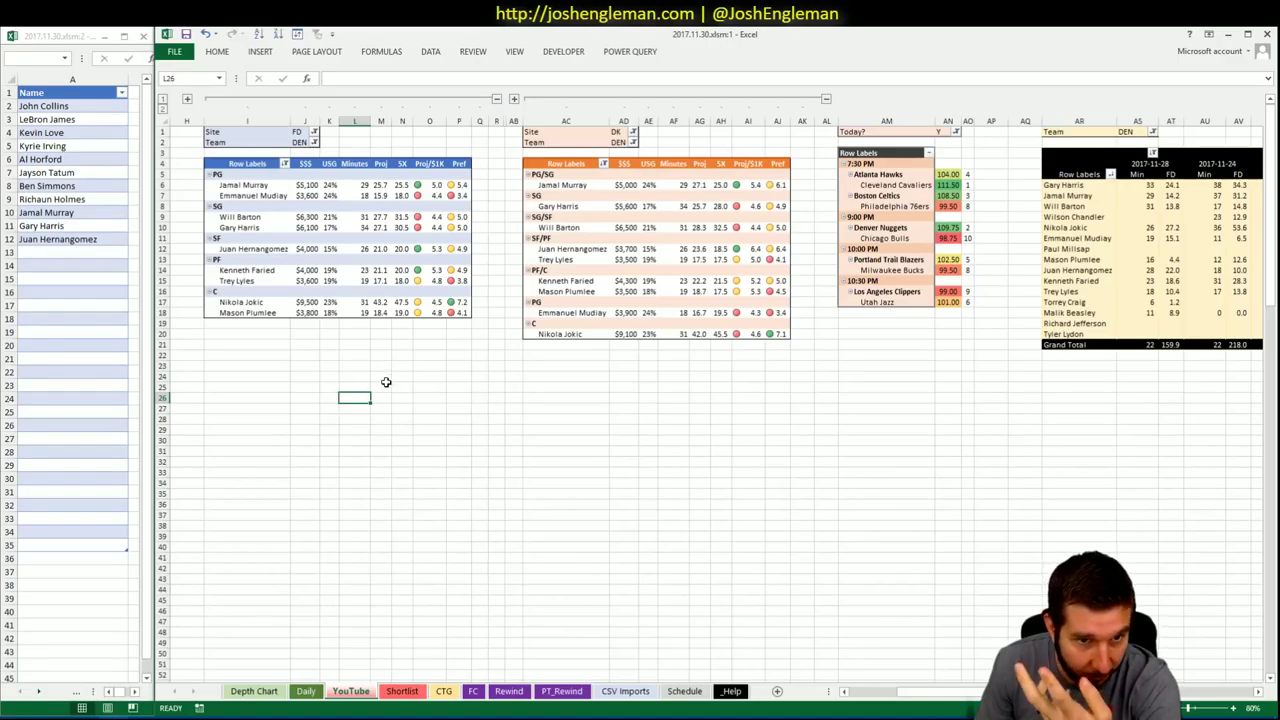
{"action": "left_click", "coordinate": [81, 251]}
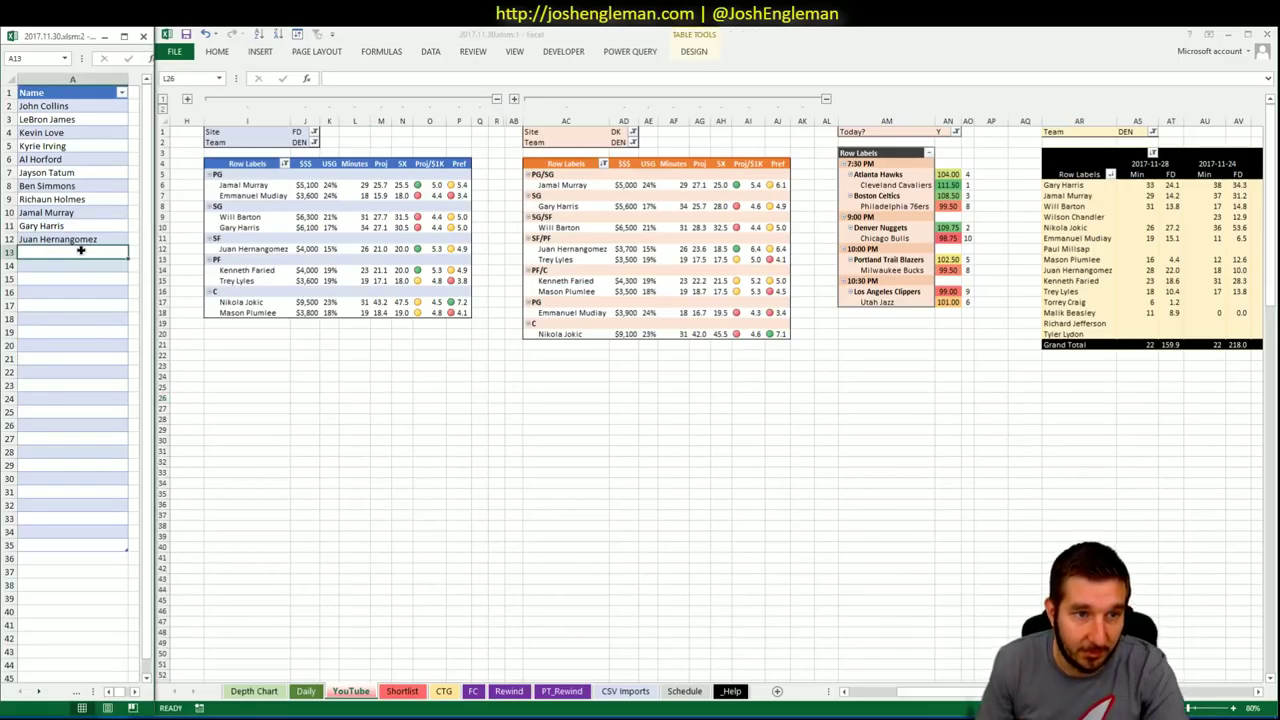
{"action": "type", "text": "Kennet"}
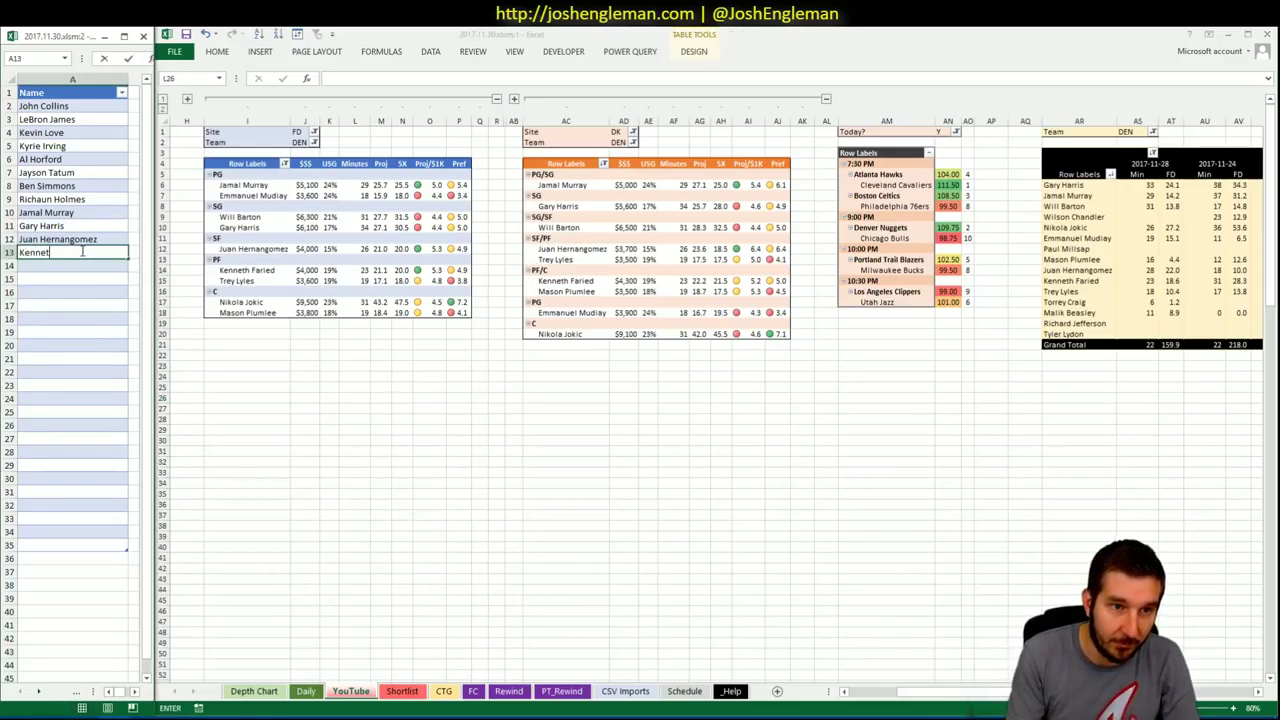
{"action": "type", "text": "h Faried"}
{"action": "key", "text": "Return"}
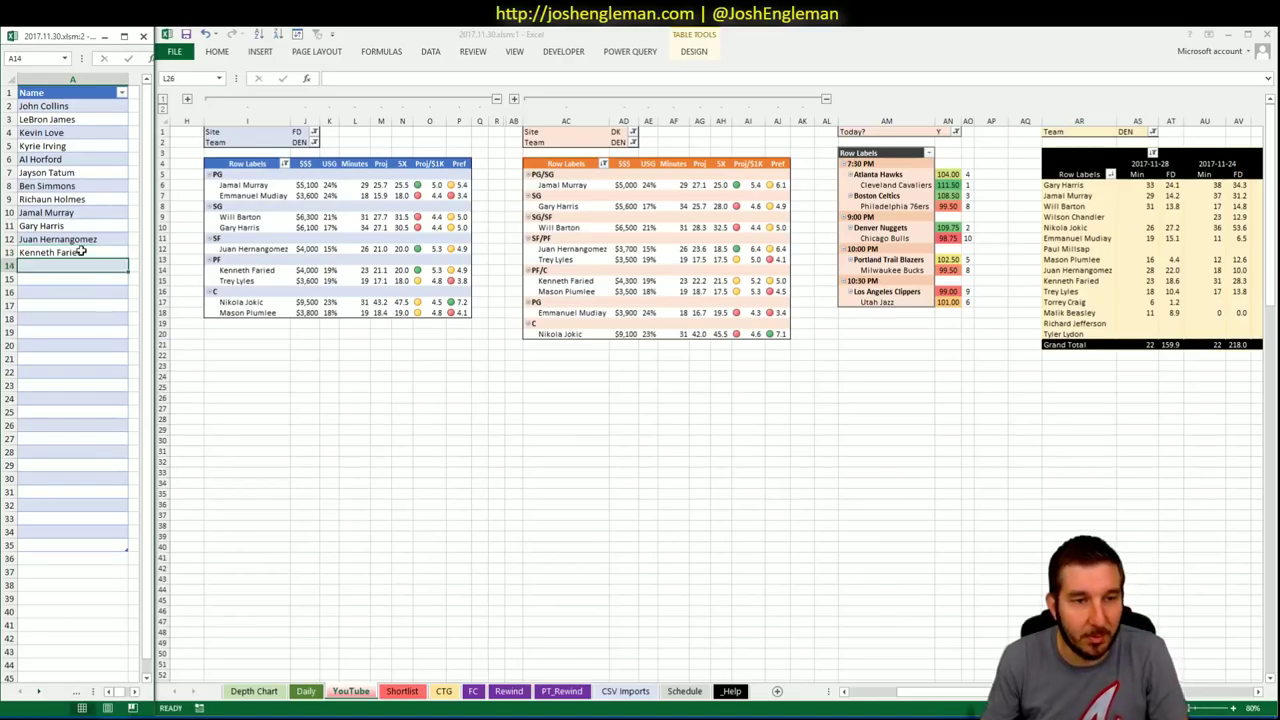
{"action": "left_click", "coordinate": [108, 304]}
{"action": "left_click_drag", "start_coordinate": [82, 212], "coordinate": [82, 252]}
{"action": "left_click", "coordinate": [450, 371]}
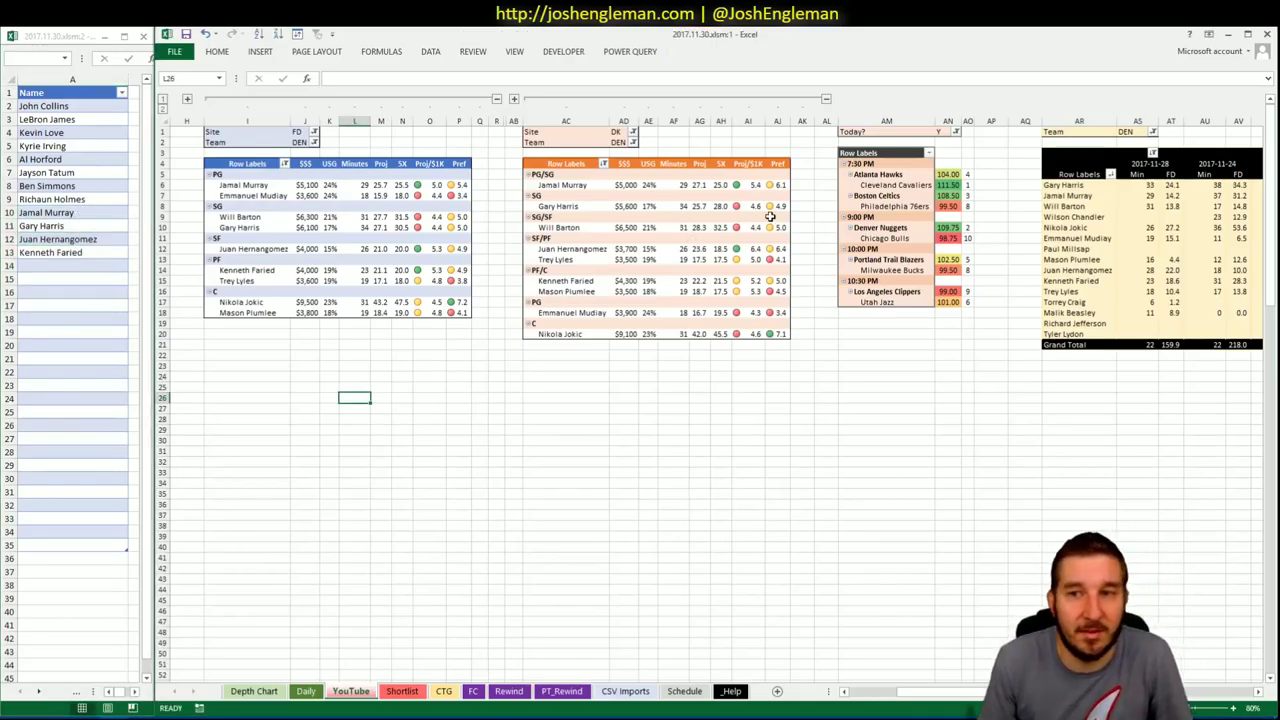
Set the Team filter to CHI in the FD projections, DK projections and game log pivot tables on the YouTube sheet
{"action": "left_click", "coordinate": [301, 142]}
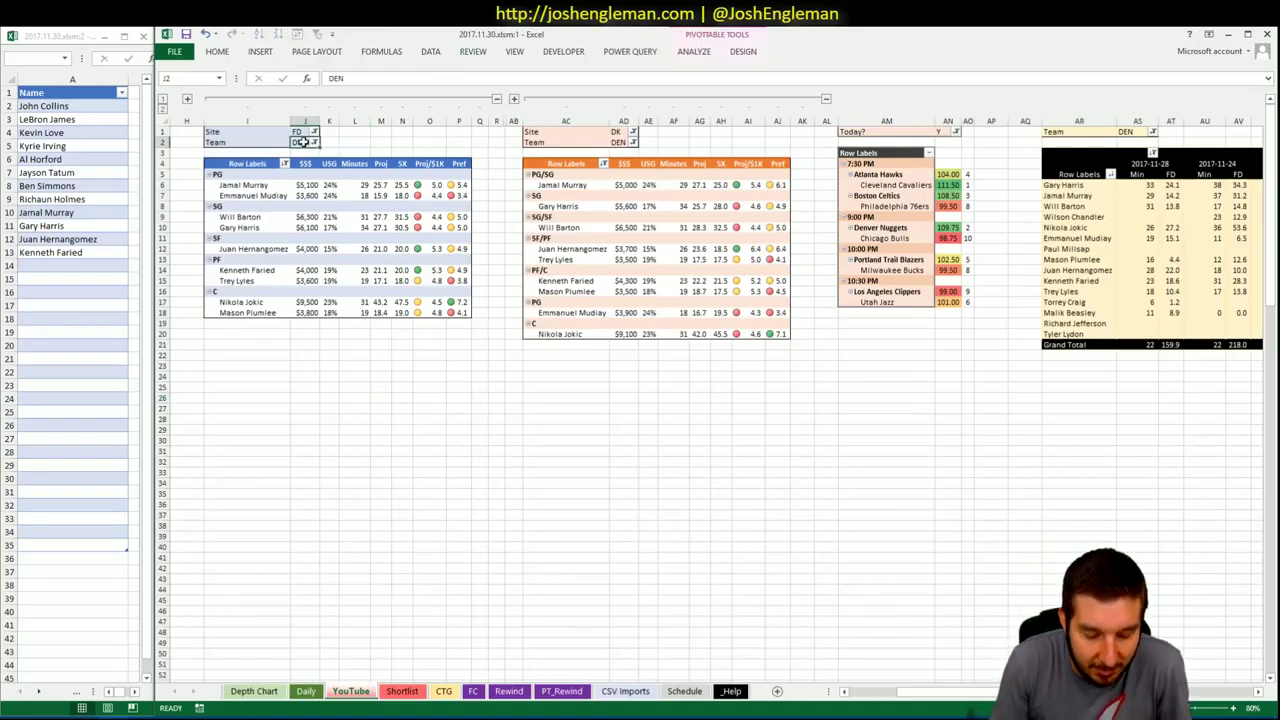
{"action": "type", "text": "CHI"}
{"action": "key", "text": "Return"}
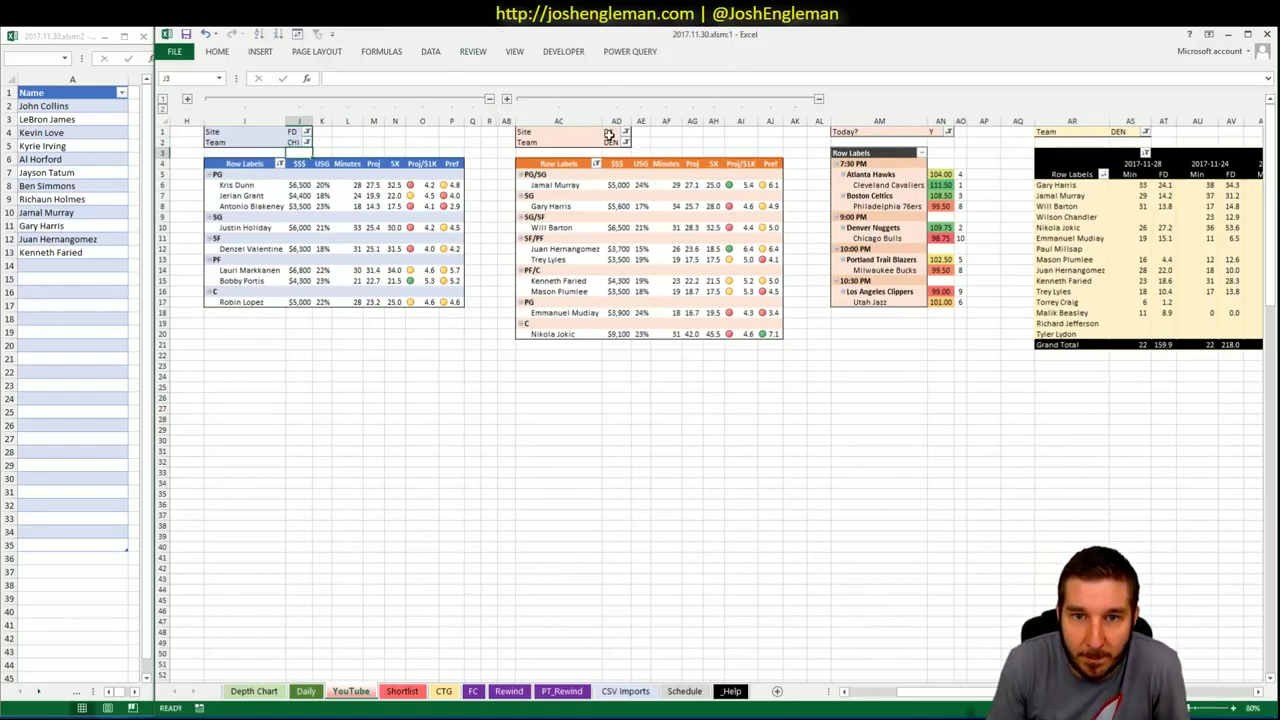
{"action": "left_click", "coordinate": [612, 142]}
{"action": "type", "text": "C"}
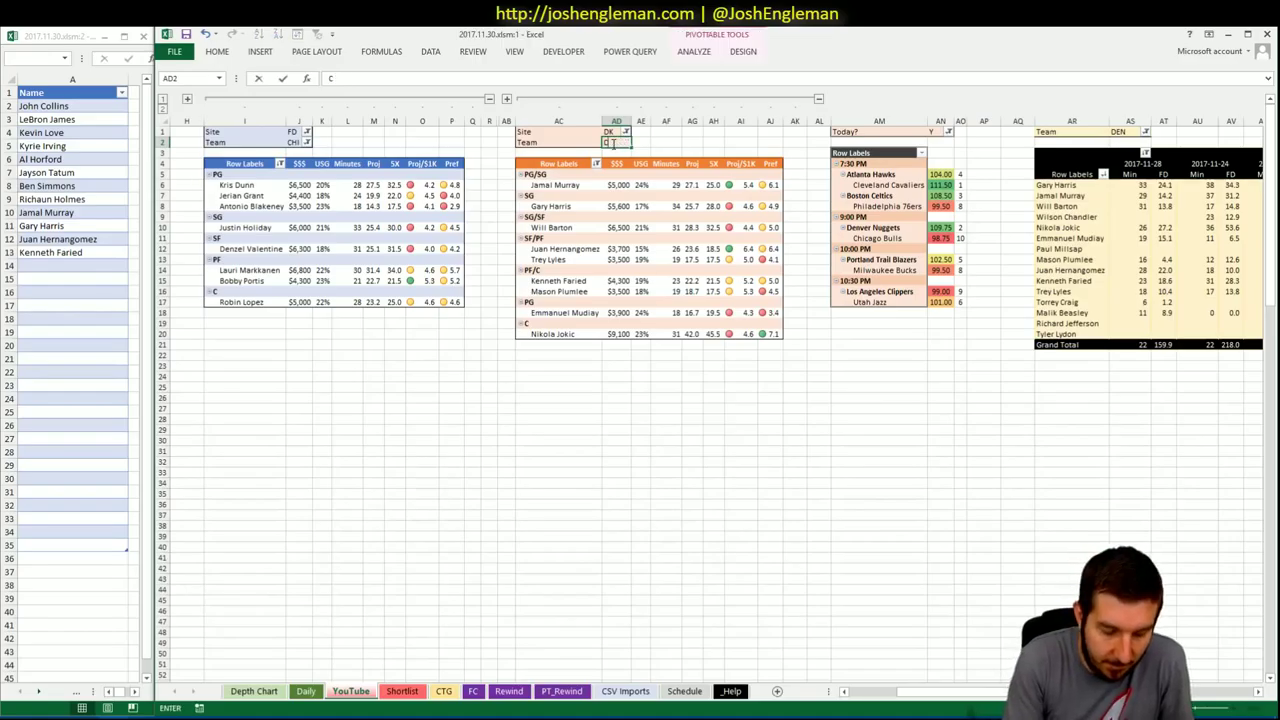
{"action": "type", "text": "HI"}
{"action": "key", "text": "Return"}
{"action": "left_click", "coordinate": [1122, 122]}
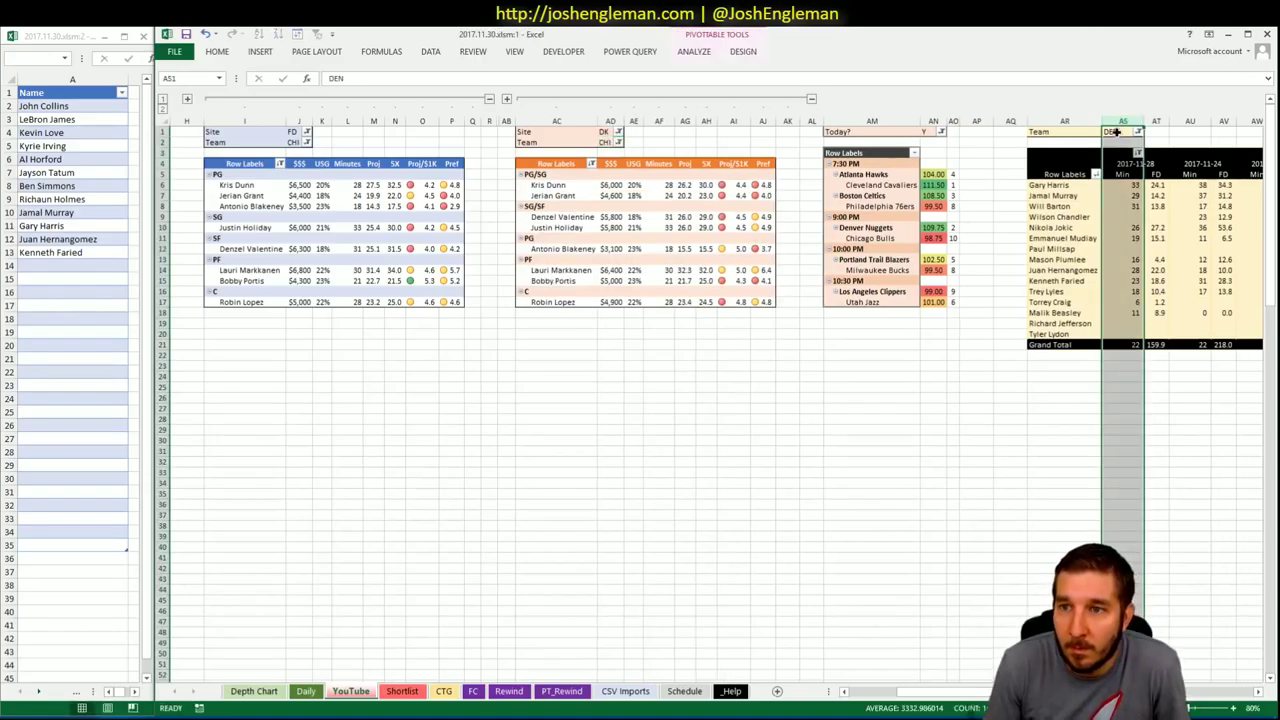
{"action": "left_click", "coordinate": [1116, 131]}
{"action": "type", "text": "CHI"}
{"action": "key", "text": "Return"}
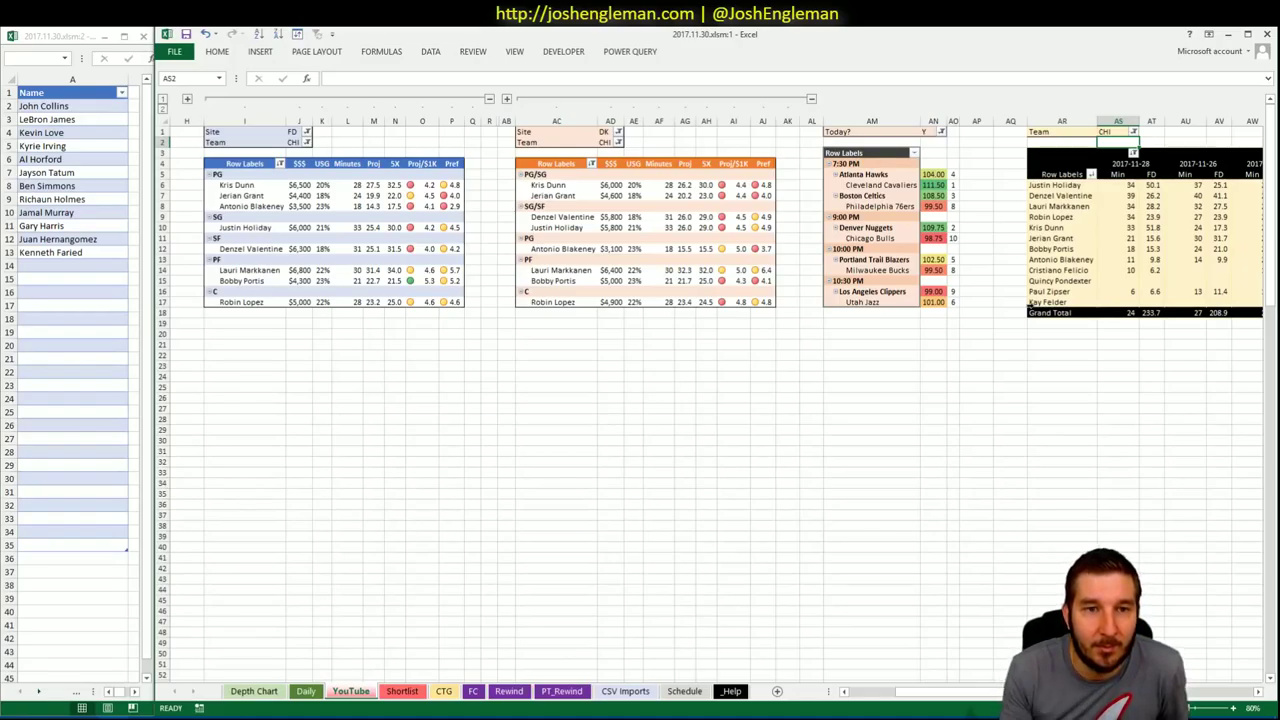
Switch to Cleaning the Glass, open the Chicago Bulls page and select all player rows of the Shooting: Frequency table for copying
{"action": "key", "text": "alt+Tab"}
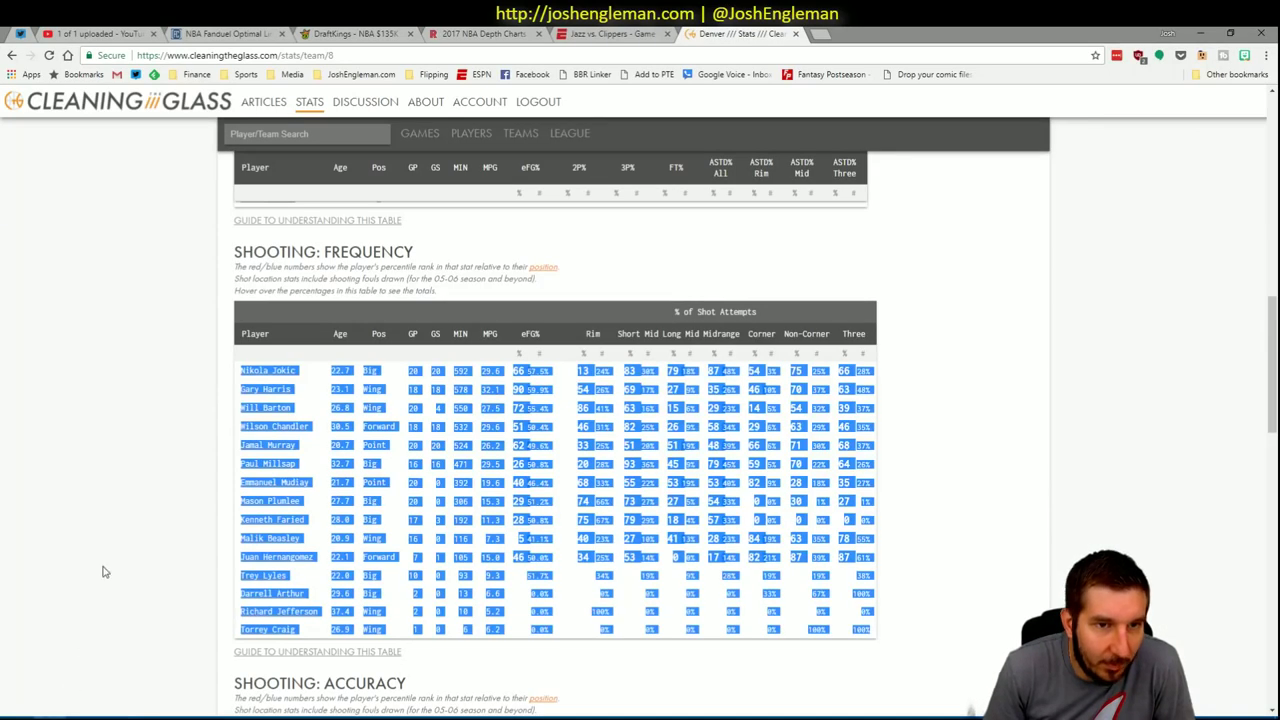
{"action": "left_click", "coordinate": [283, 128]}
{"action": "type", "text": "bulls"}
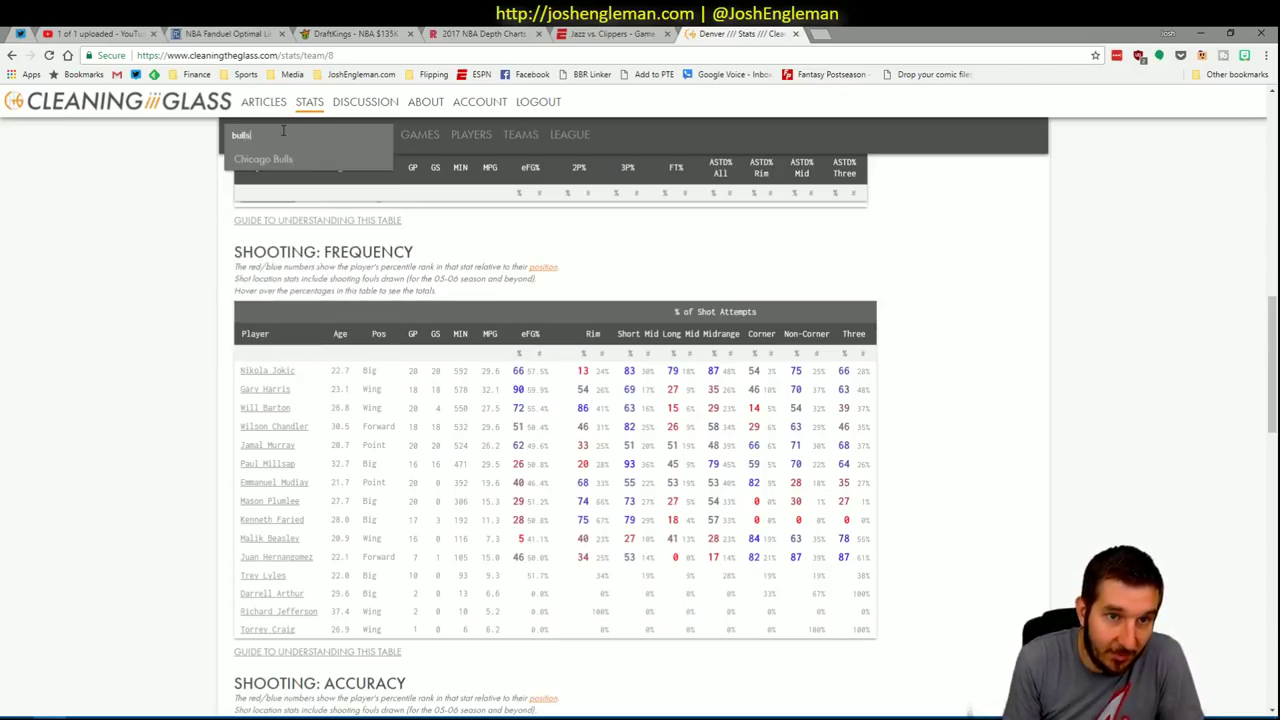
{"action": "key", "text": "Return"}
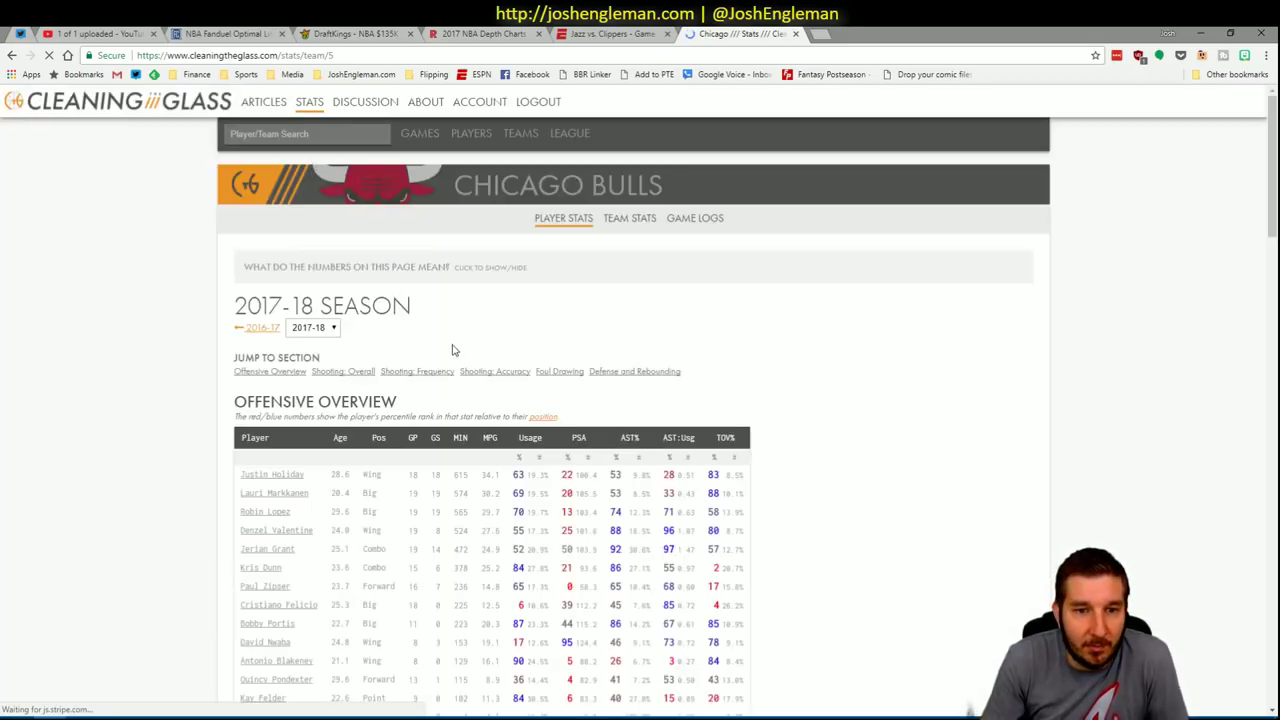
{"action": "left_click", "coordinate": [421, 373]}
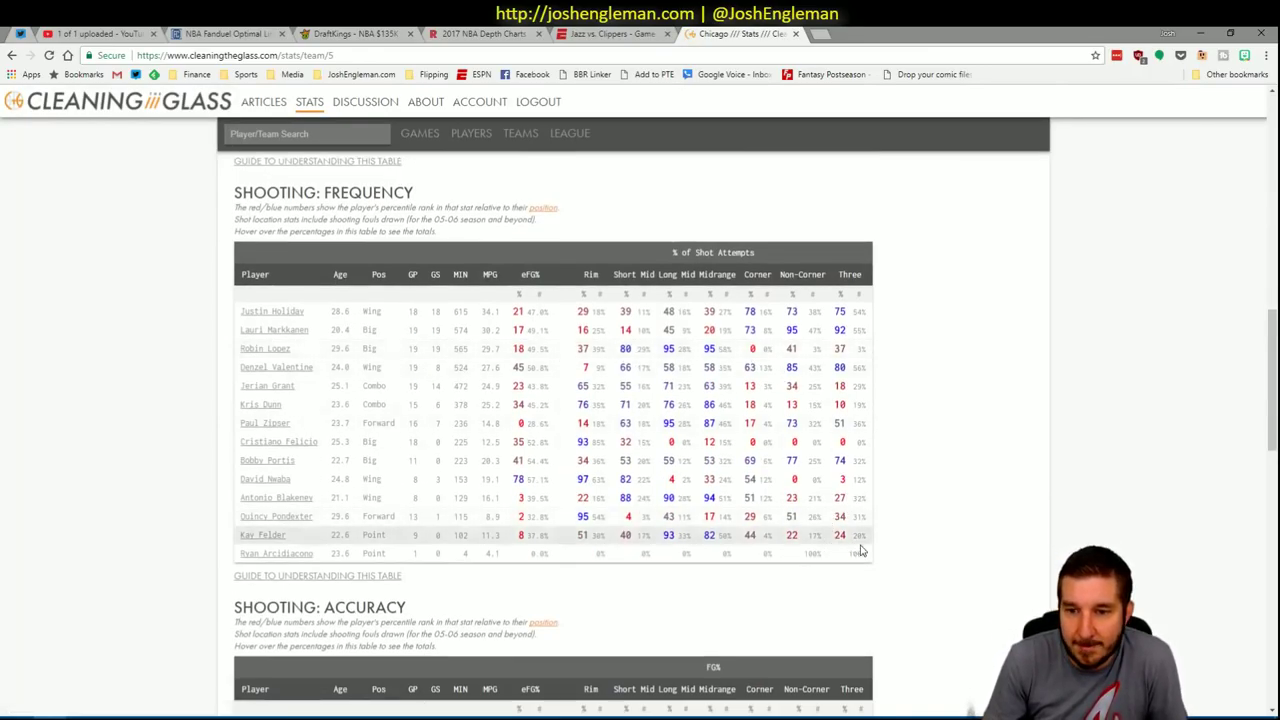
{"action": "left_click_drag", "start_coordinate": [868, 552], "coordinate": [238, 308]}
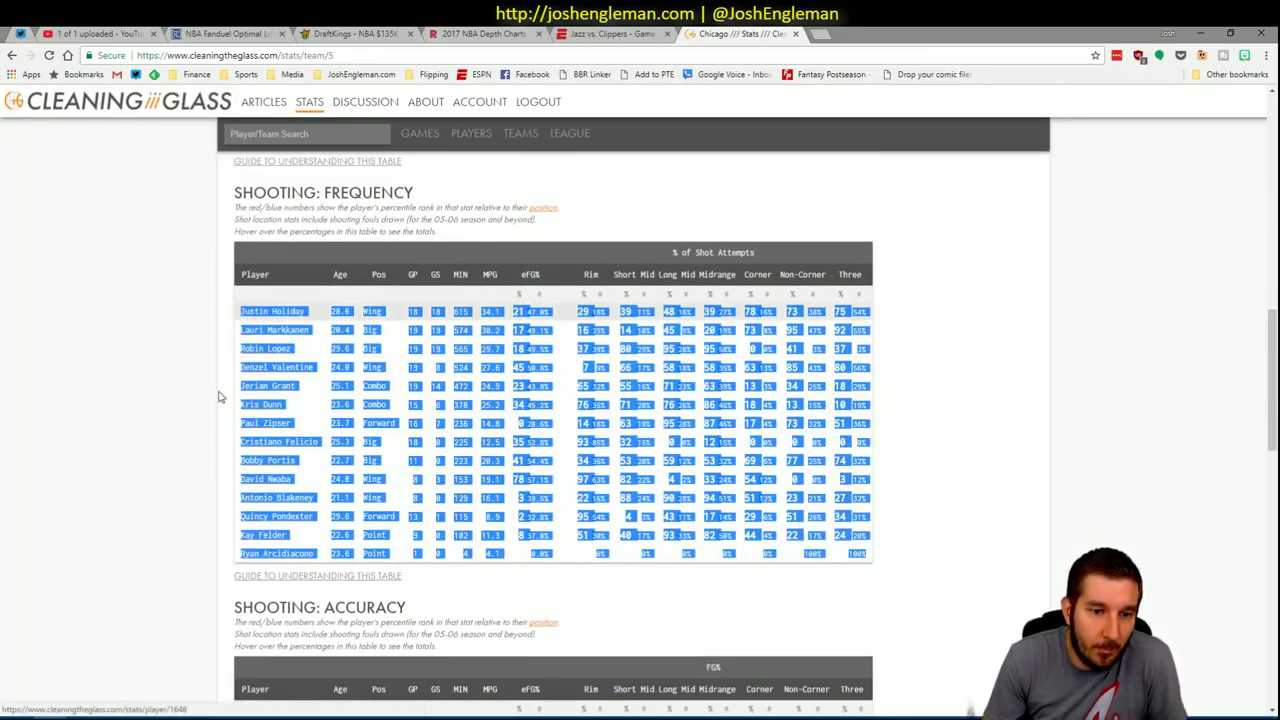
Return to the workbook's CTG sheet, import the copied Chicago shooting rows, and set the opponent to DEN
{"action": "mouse_move", "coordinate": [100, 712]}
{"action": "left_click", "coordinate": [85, 660]}
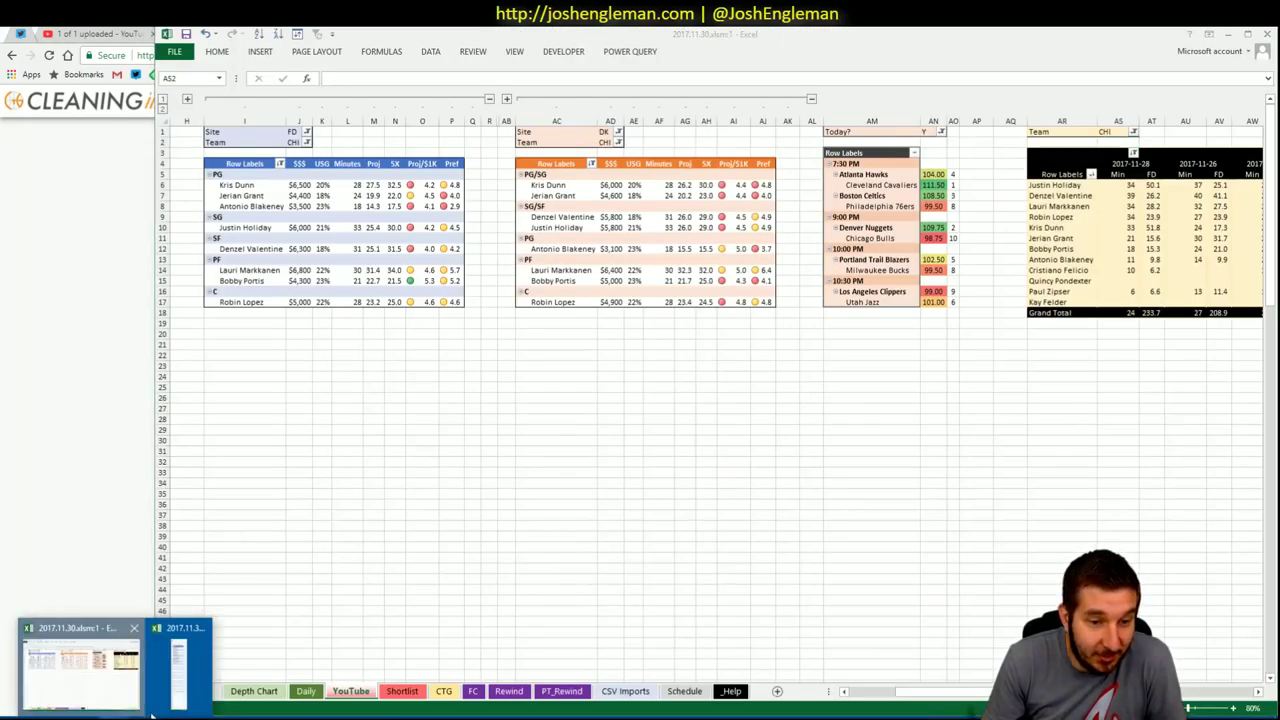
{"action": "left_click", "coordinate": [155, 660]}
{"action": "left_click", "coordinate": [443, 691]}
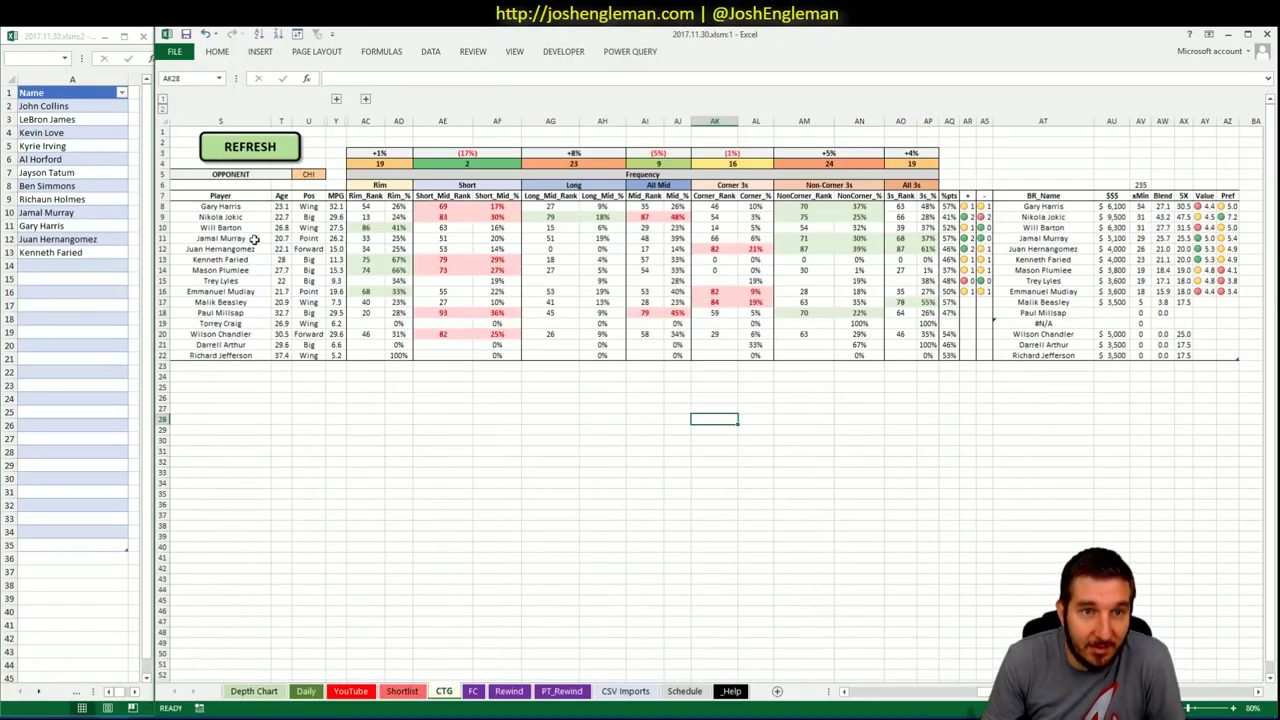
{"action": "left_click", "coordinate": [279, 152]}
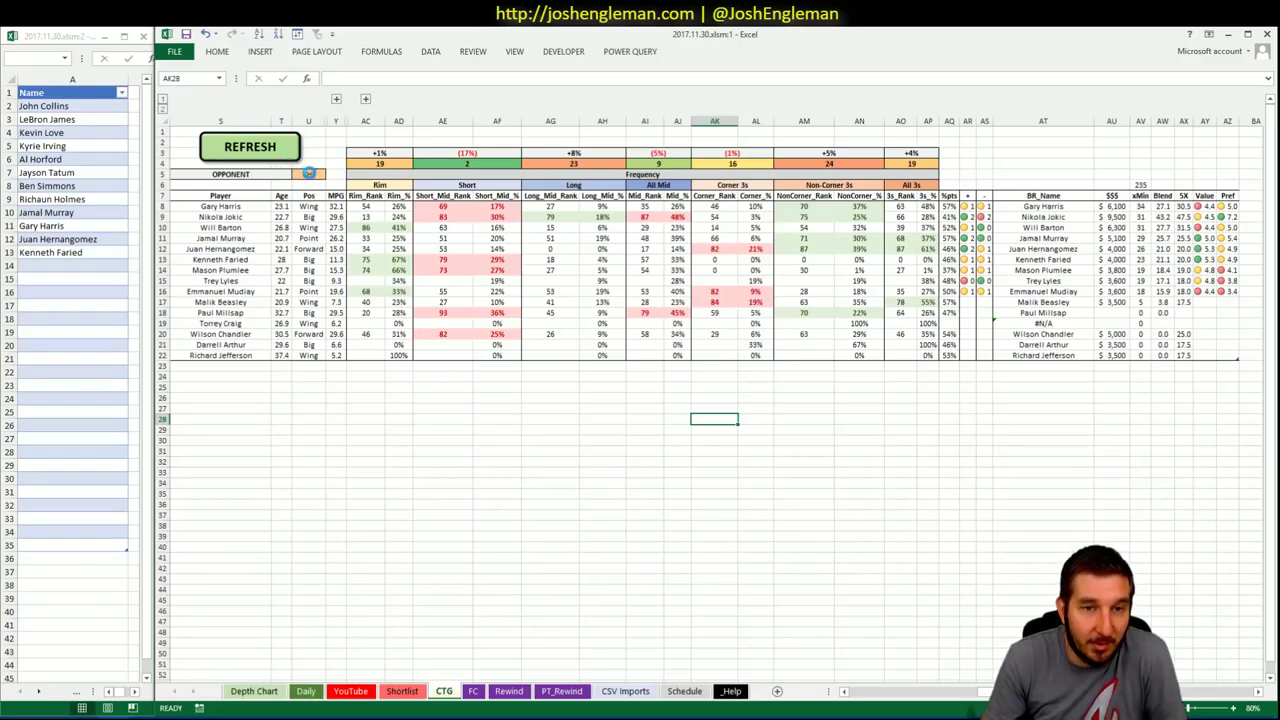
{"action": "left_click", "coordinate": [309, 174]}
{"action": "type", "text": "DEN"}
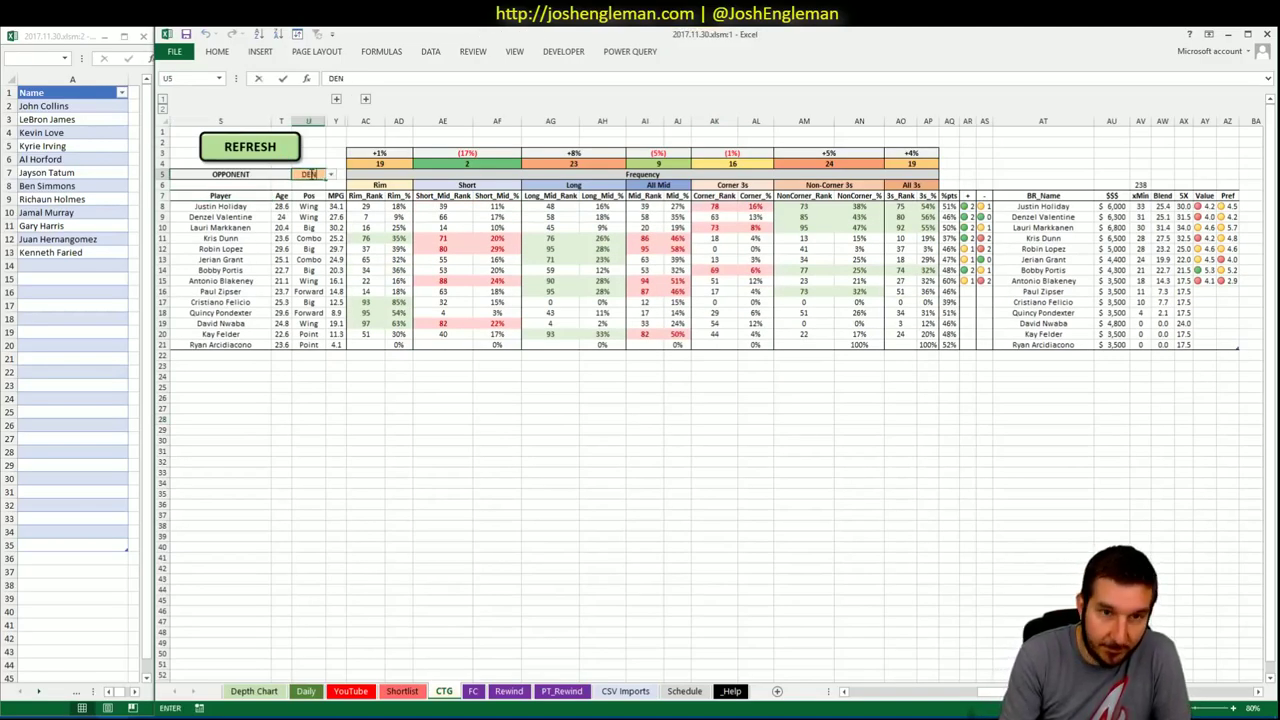
{"action": "key", "text": "Return"}
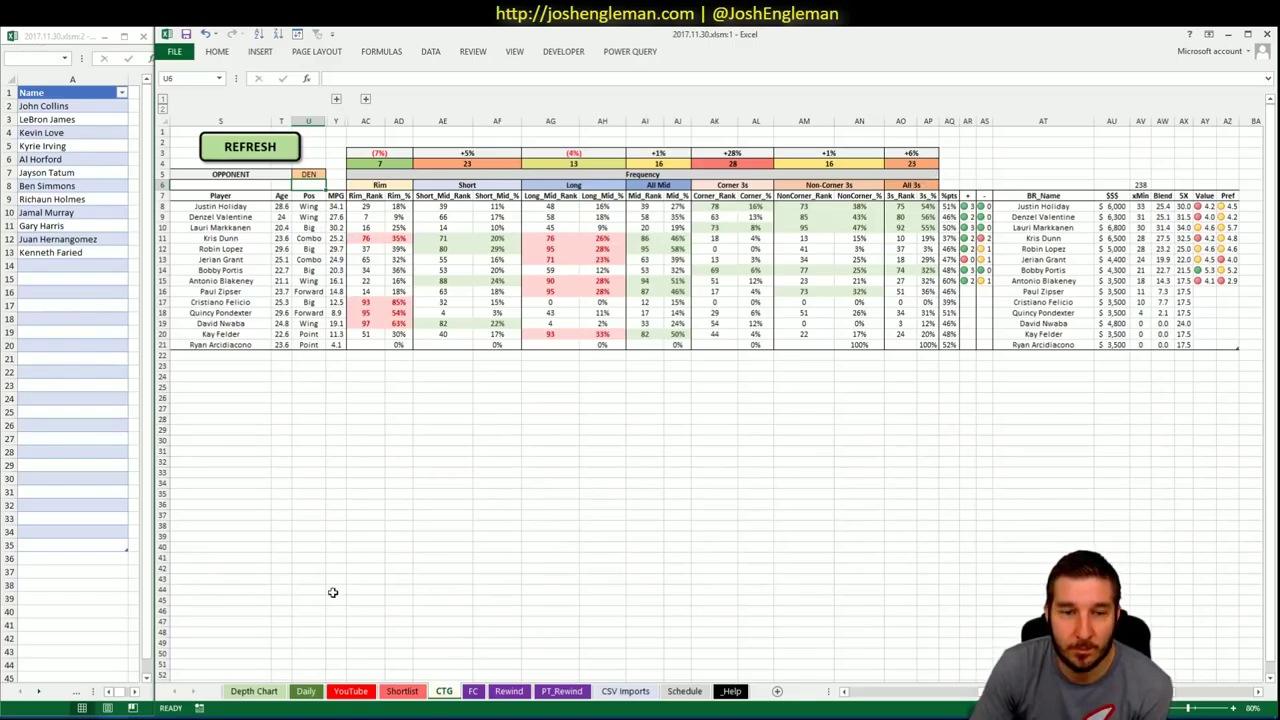
Review Chicago's projections and game log on the YouTube sheet, and add Justin Holiday to the shortlist below Kenneth Faried
{"action": "left_click", "coordinate": [306, 691]}
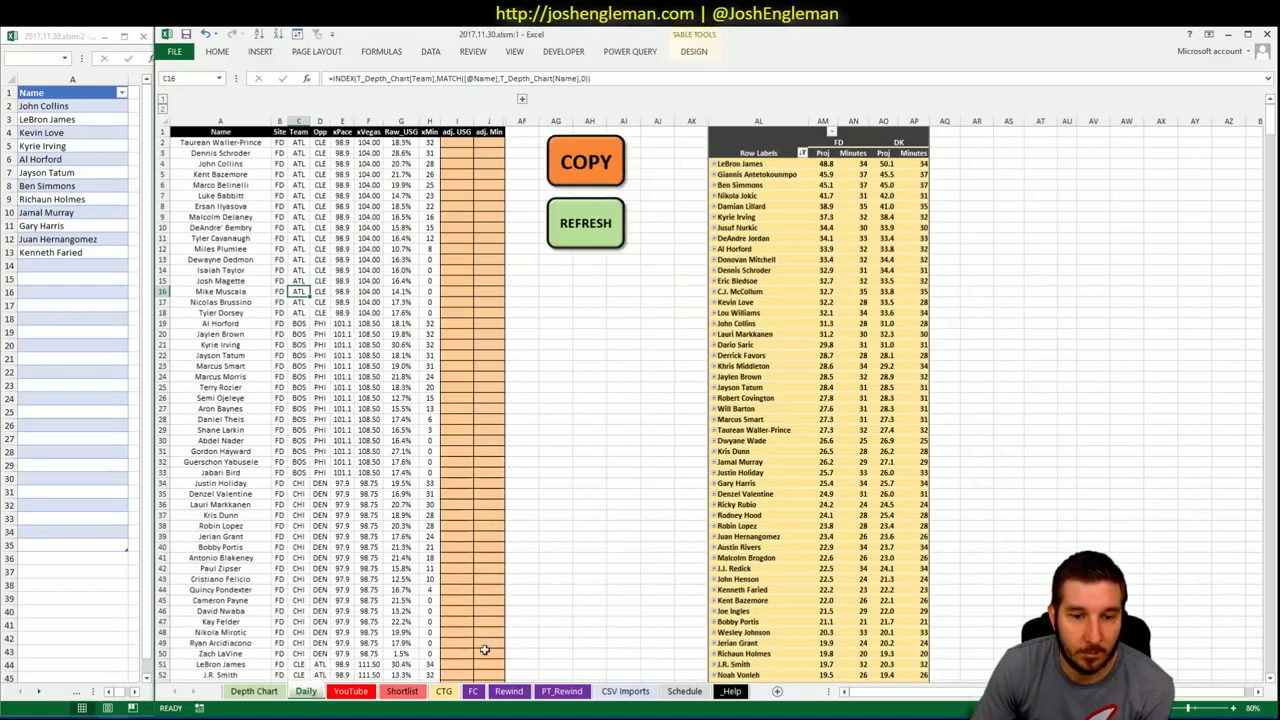
{"action": "left_click", "coordinate": [350, 691]}
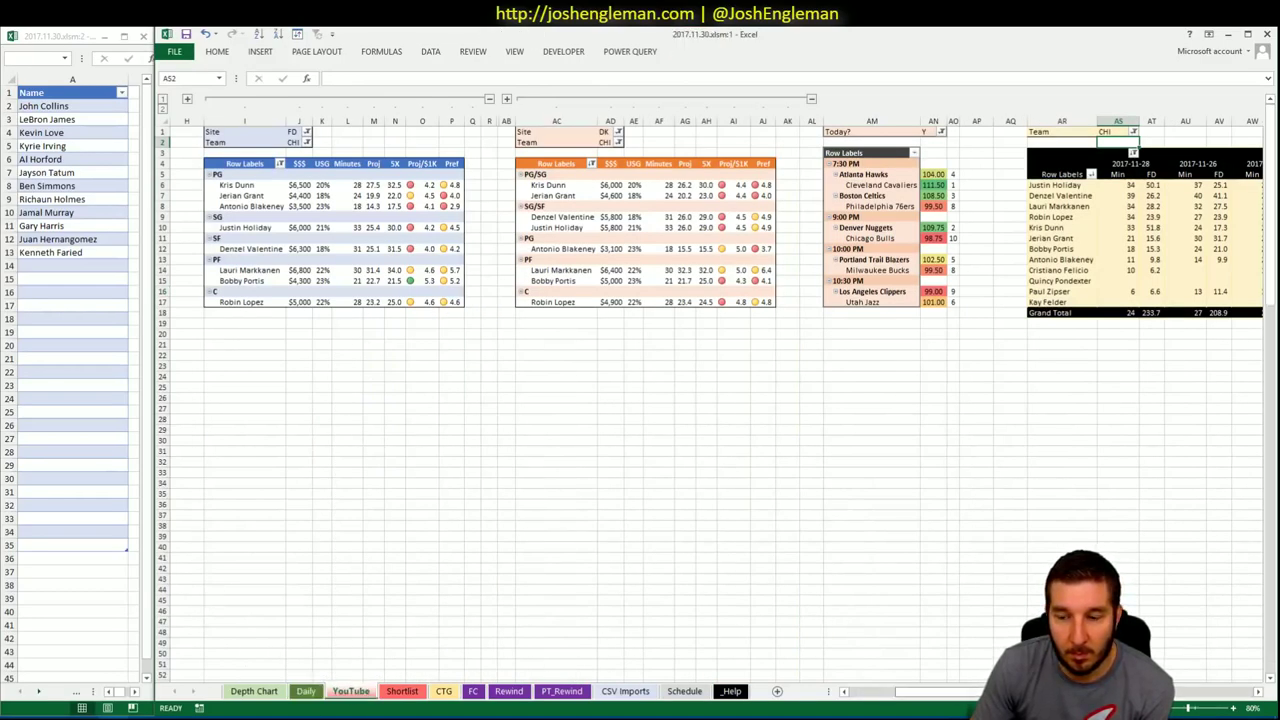
{"action": "scroll", "coordinate": [720, 395], "scroll_direction": "right", "scroll_amount": 1}
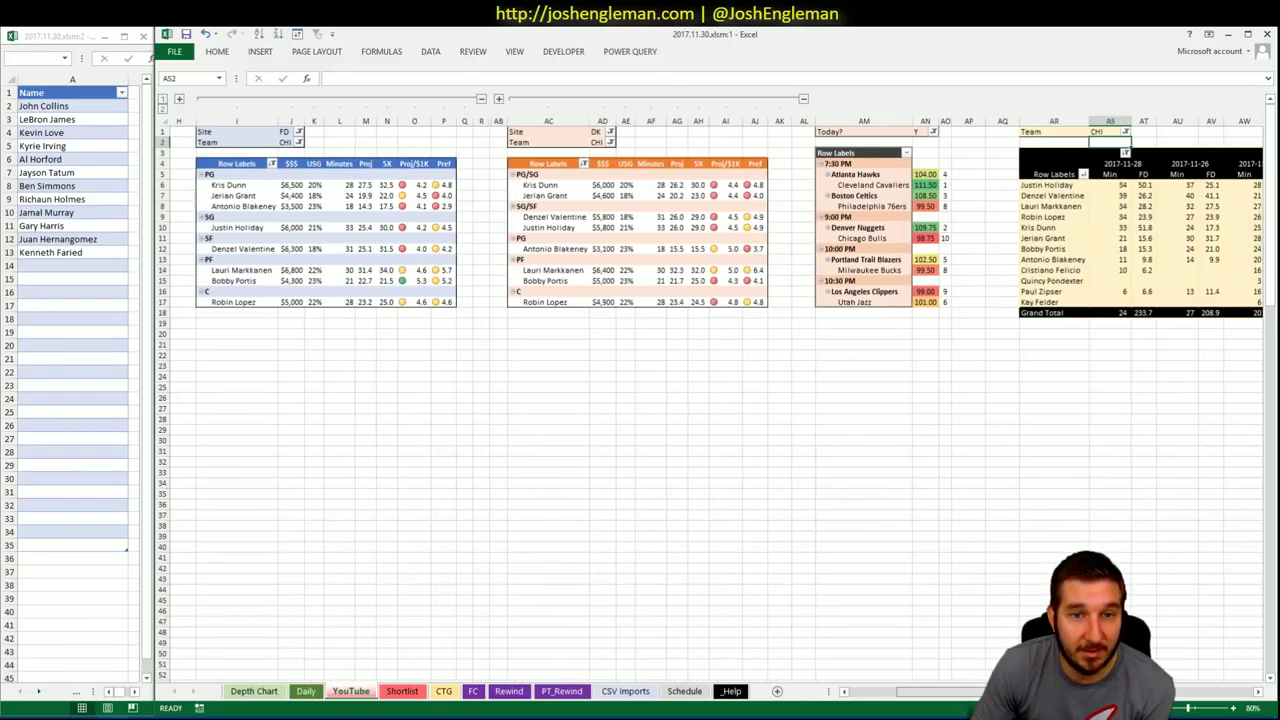
{"action": "scroll", "coordinate": [720, 395], "scroll_direction": "right", "scroll_amount": 8}
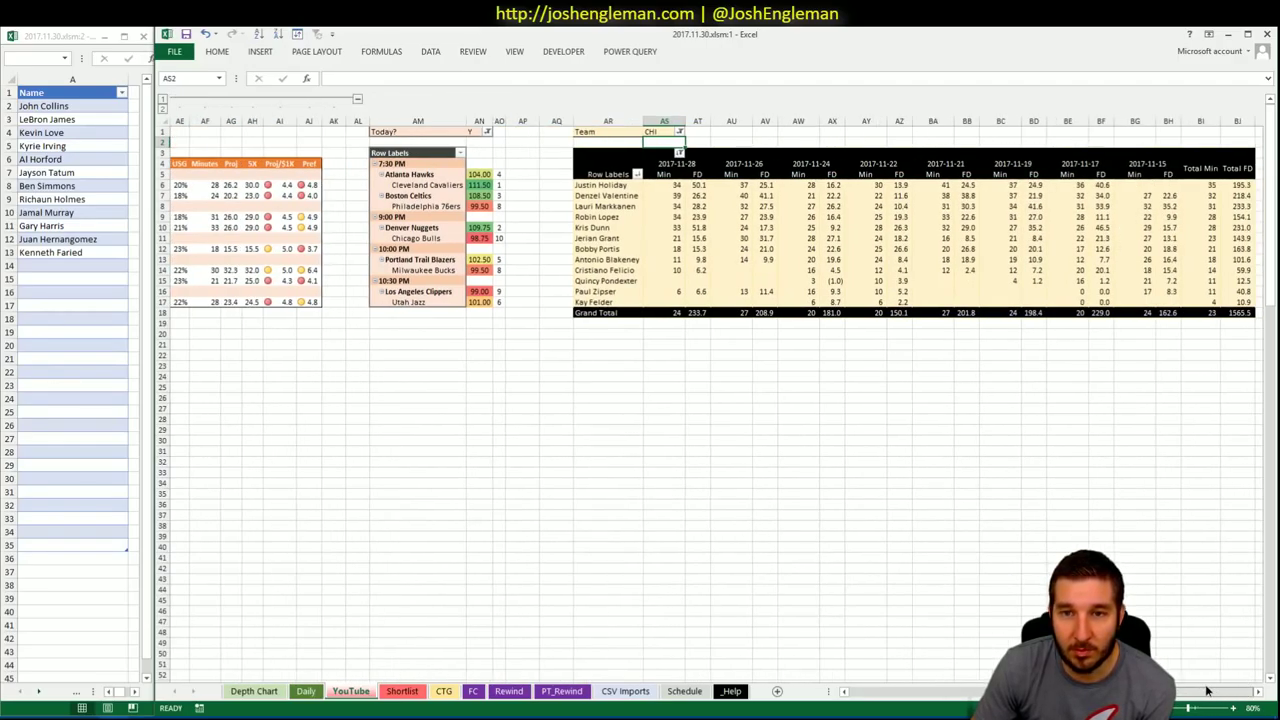
{"action": "left_click", "coordinate": [74, 264]}
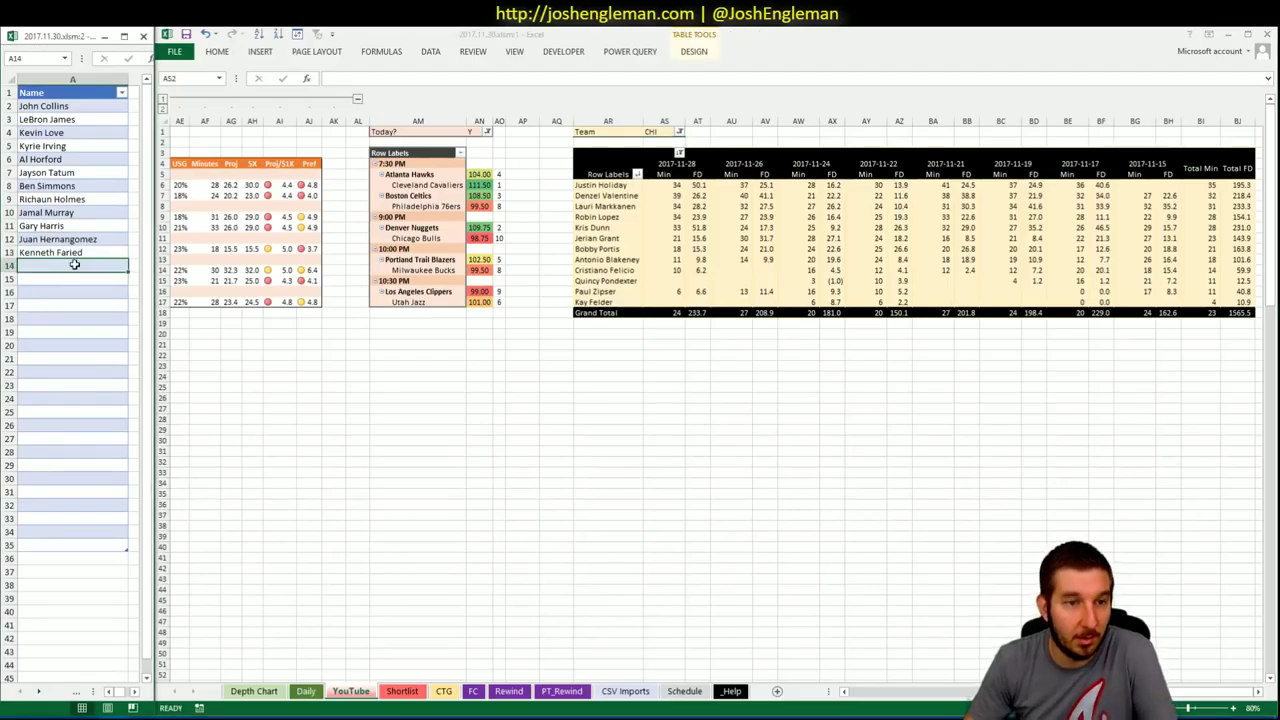
{"action": "type", "text": "Justin Ho"}
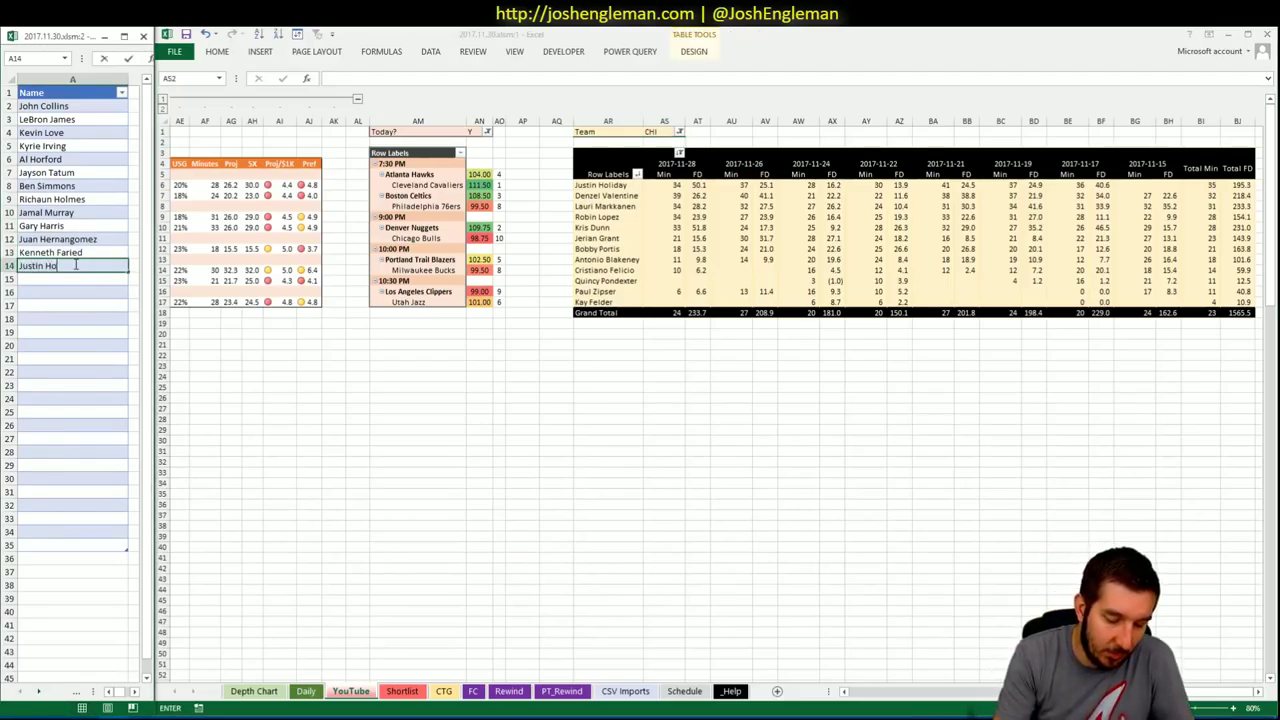
{"action": "type", "text": "liday"}
{"action": "key", "text": "Return"}
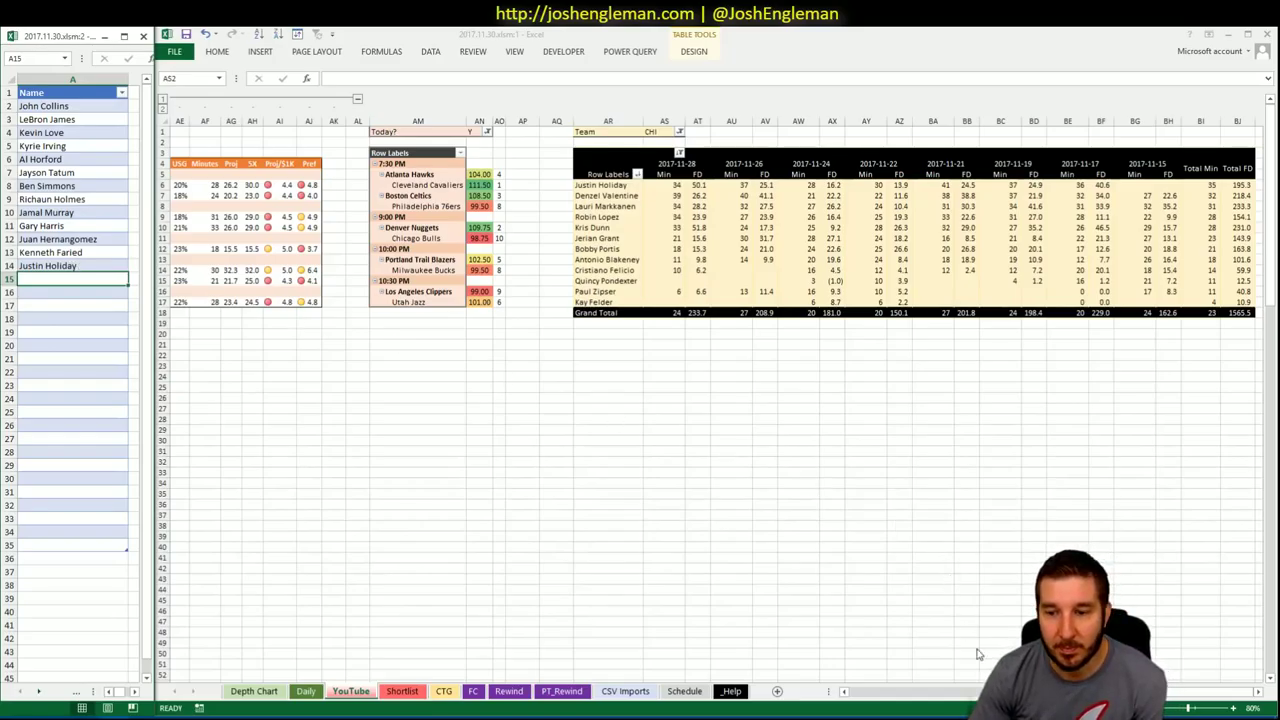
Compare the remaining Chicago players' FD and DK projections with their minutes and scores in the recent game log
{"action": "left_click_drag", "start_coordinate": [1080, 692], "coordinate": [930, 697]}
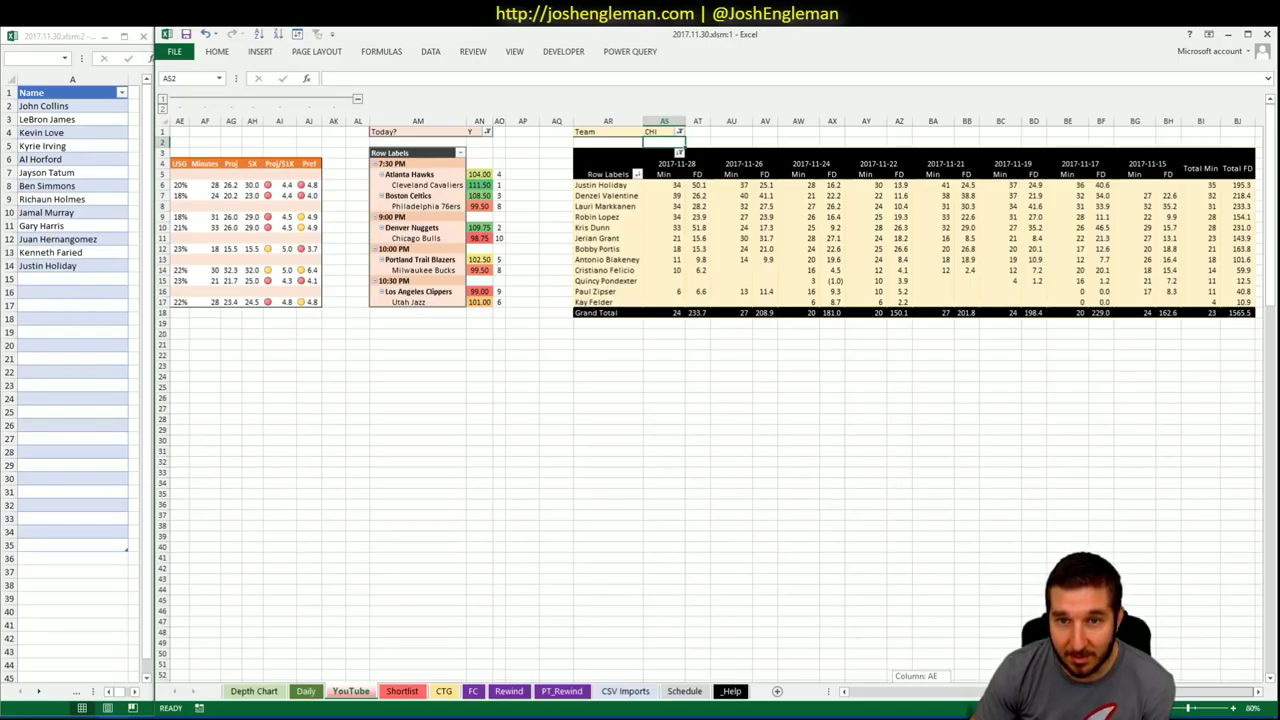
{"action": "left_click_drag", "start_coordinate": [930, 697], "coordinate": [827, 646]}
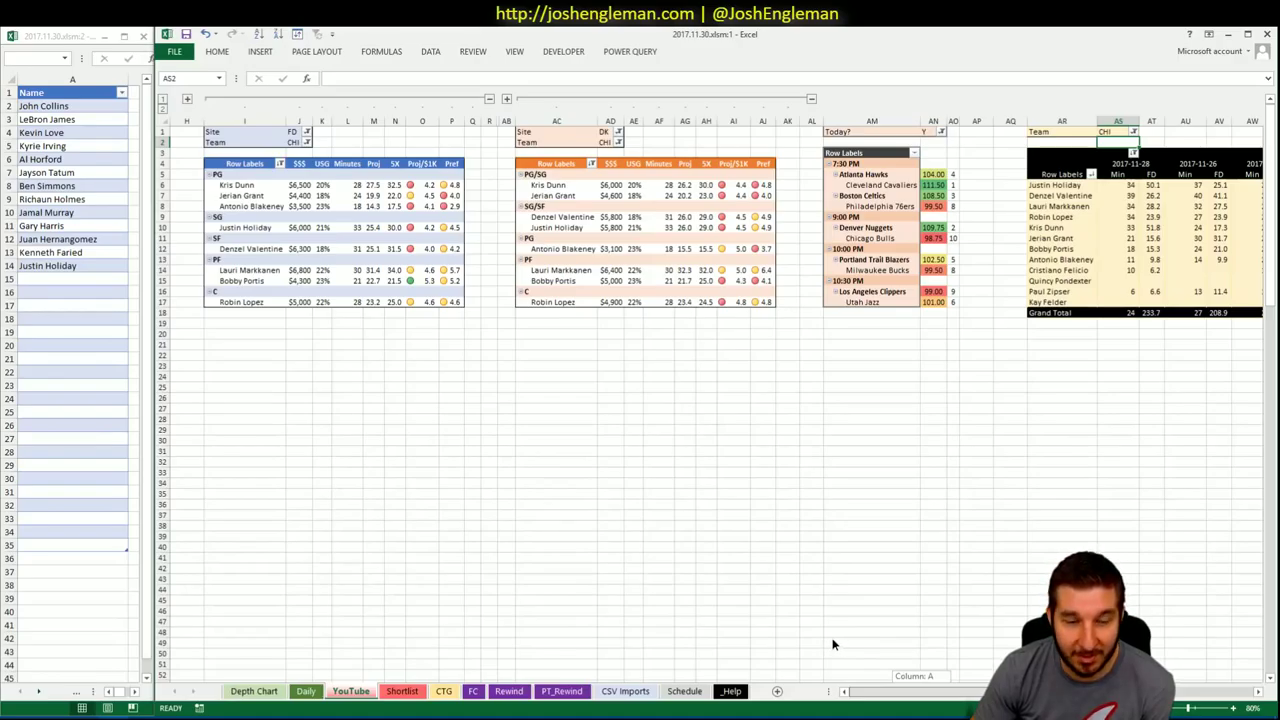
{"action": "left_click_drag", "start_coordinate": [833, 645], "coordinate": [1195, 705]}
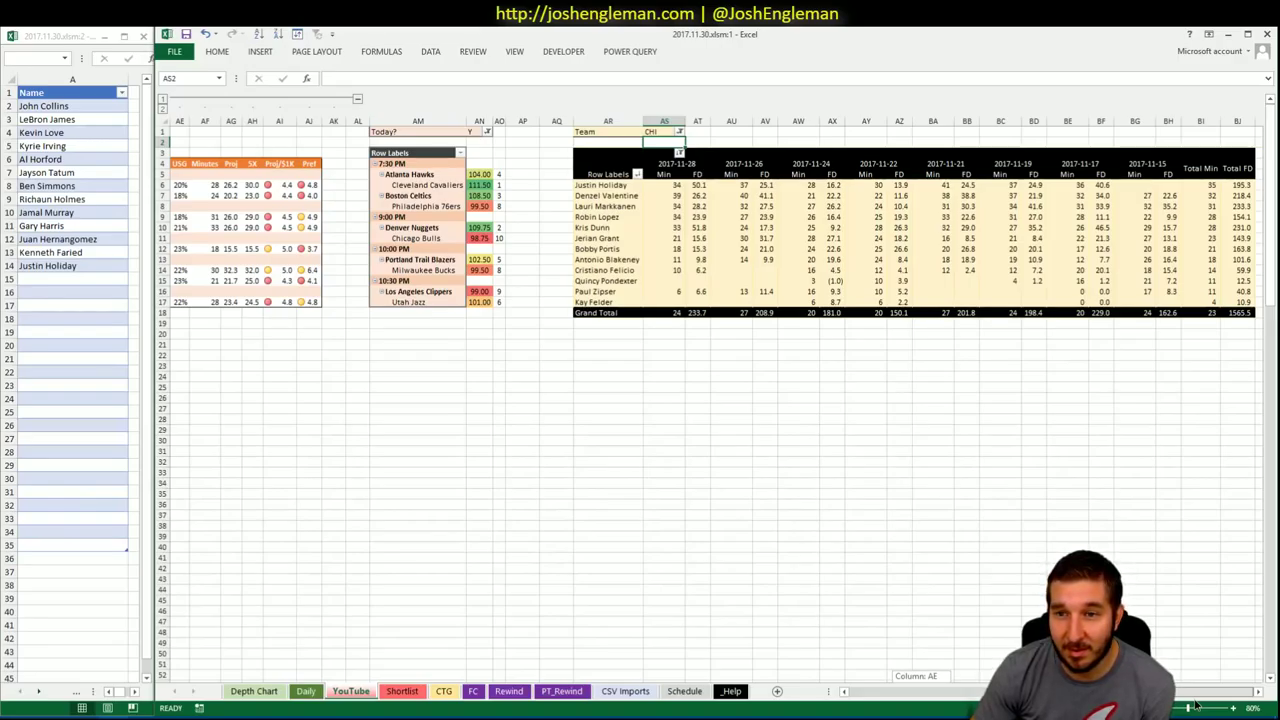
{"action": "left_click_drag", "start_coordinate": [1195, 705], "coordinate": [235, 441]}
{"action": "left_click", "coordinate": [79, 282]}
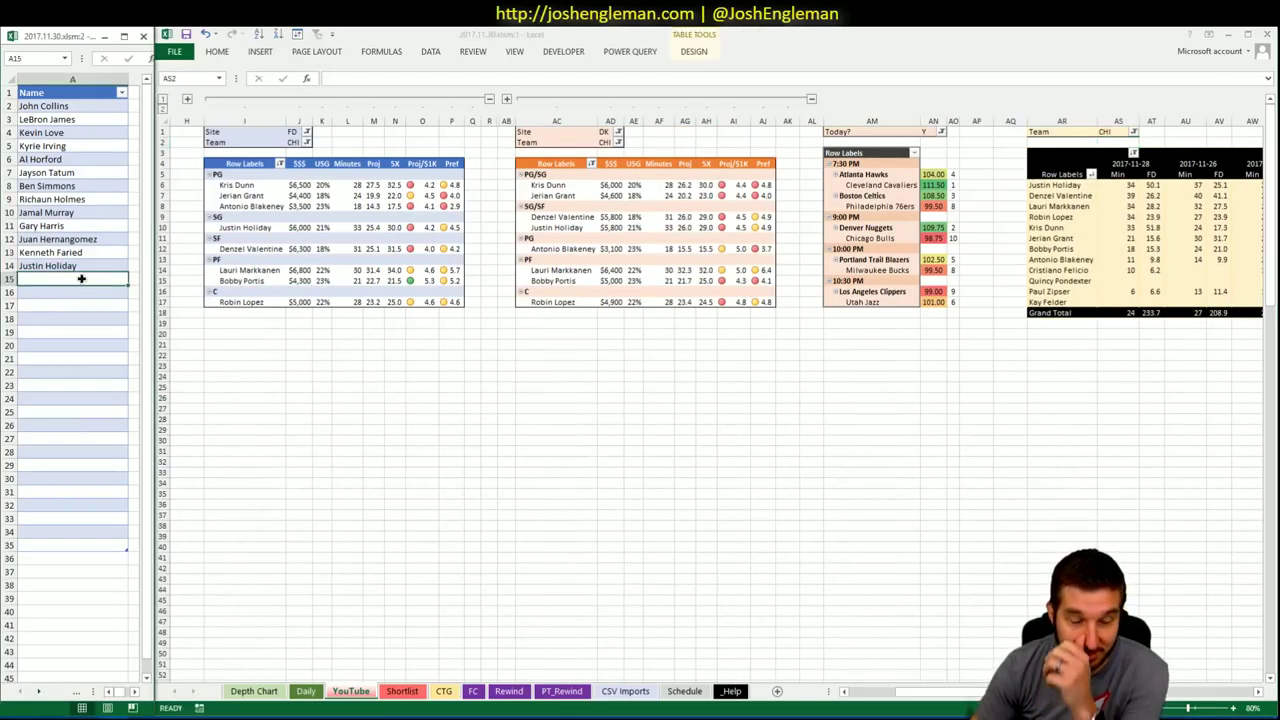
Set the Team filter to POR in the FD projections, DK projections and game log pivot tables
{"action": "left_click", "coordinate": [296, 142]}
{"action": "left_click", "coordinate": [296, 142]}
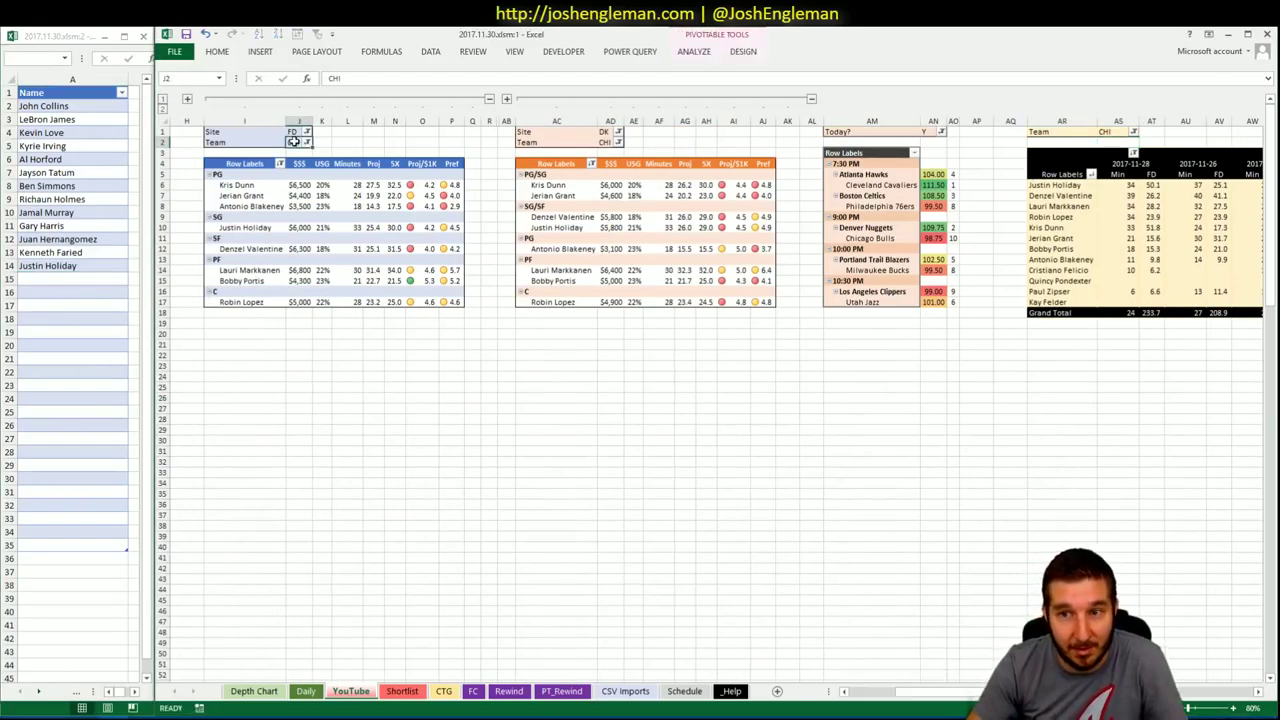
{"action": "type", "text": "POR"}
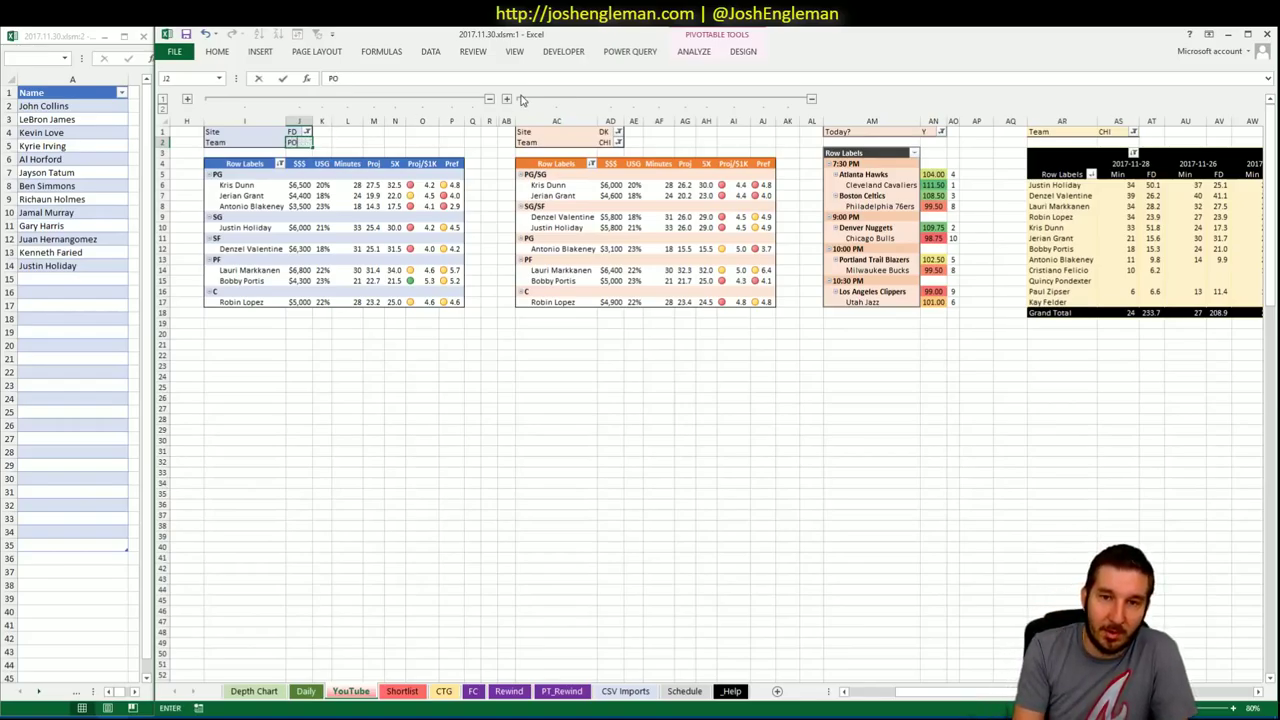
{"action": "key", "text": "Return"}
{"action": "left_click", "coordinate": [607, 143]}
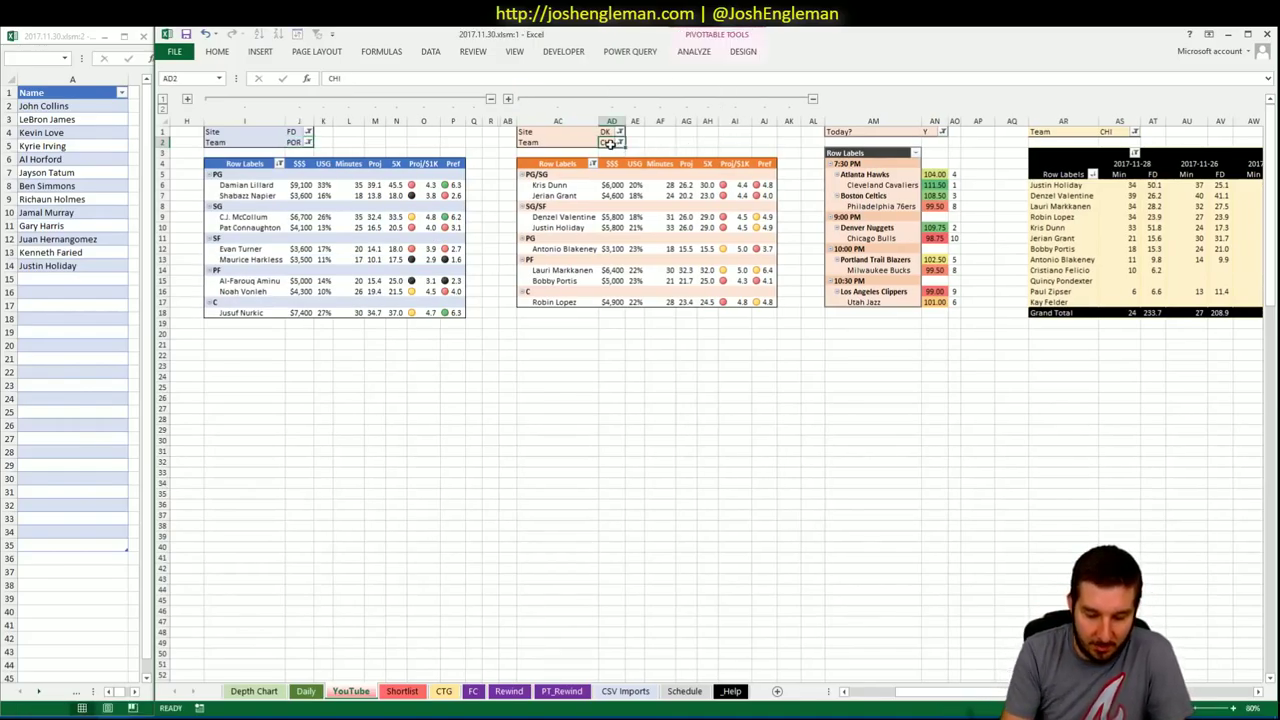
{"action": "type", "text": "POR"}
{"action": "key", "text": "Return"}
{"action": "left_click", "coordinate": [1109, 132]}
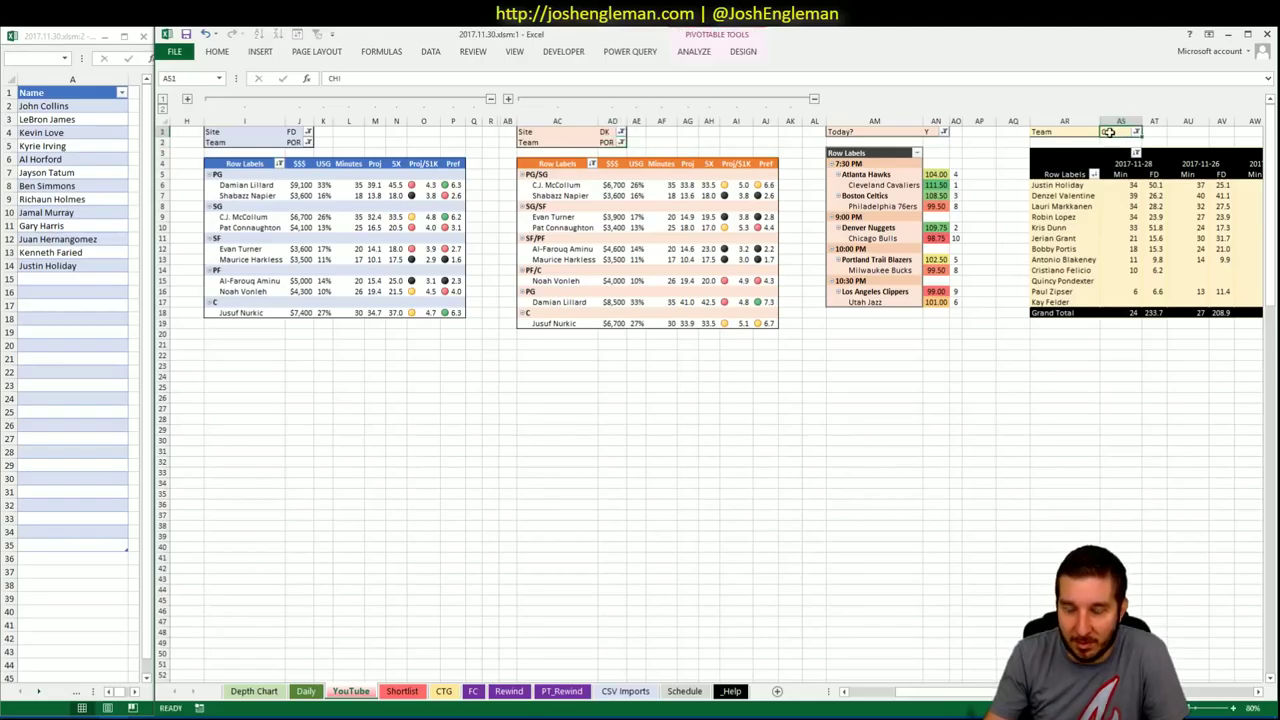
{"action": "type", "text": "POR"}
{"action": "key", "text": "Return"}
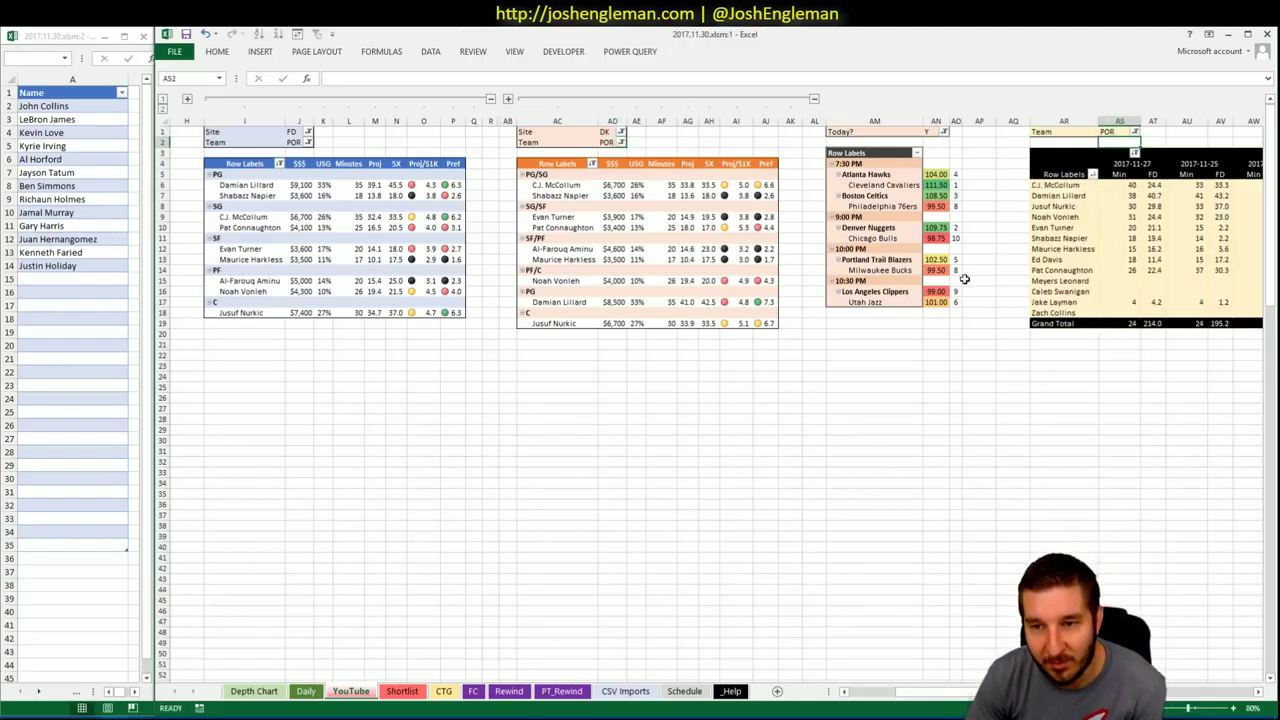
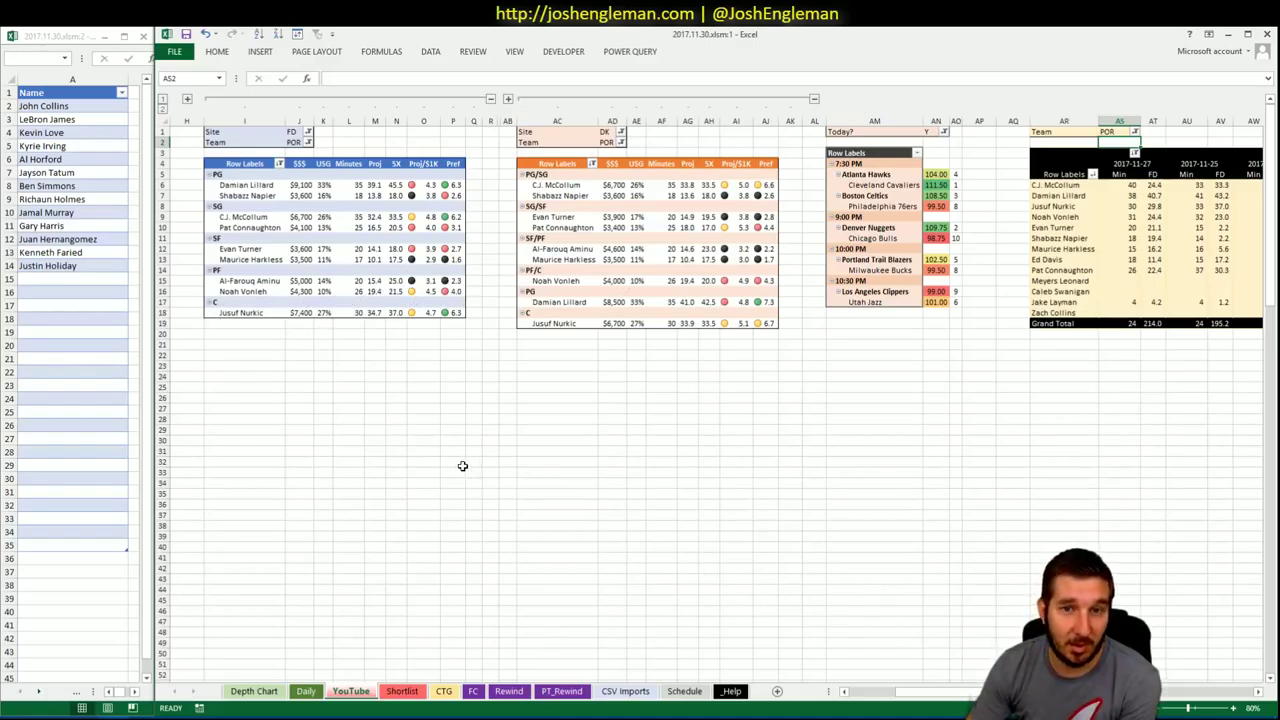
Set the opponent to MIL on the CTG sheet
{"action": "left_click", "coordinate": [443, 691]}
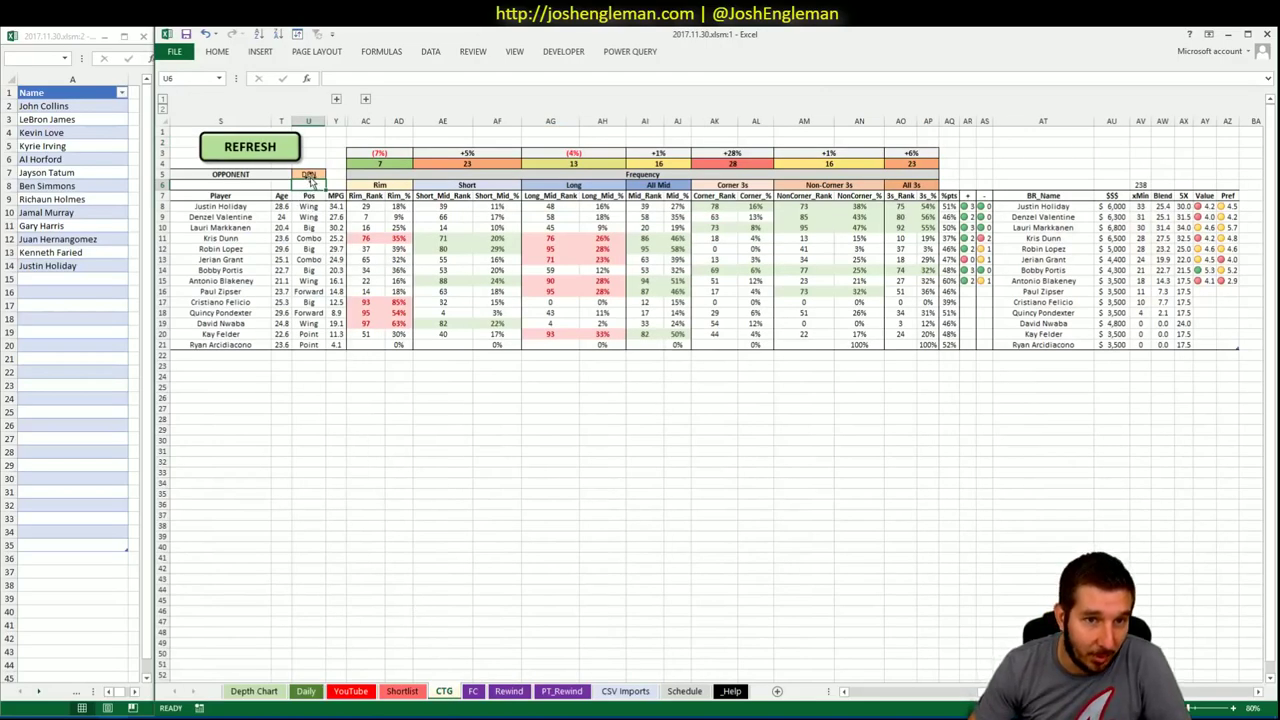
{"action": "left_click", "coordinate": [309, 174]}
{"action": "type", "text": "MIL"}
{"action": "key", "text": "Return"}
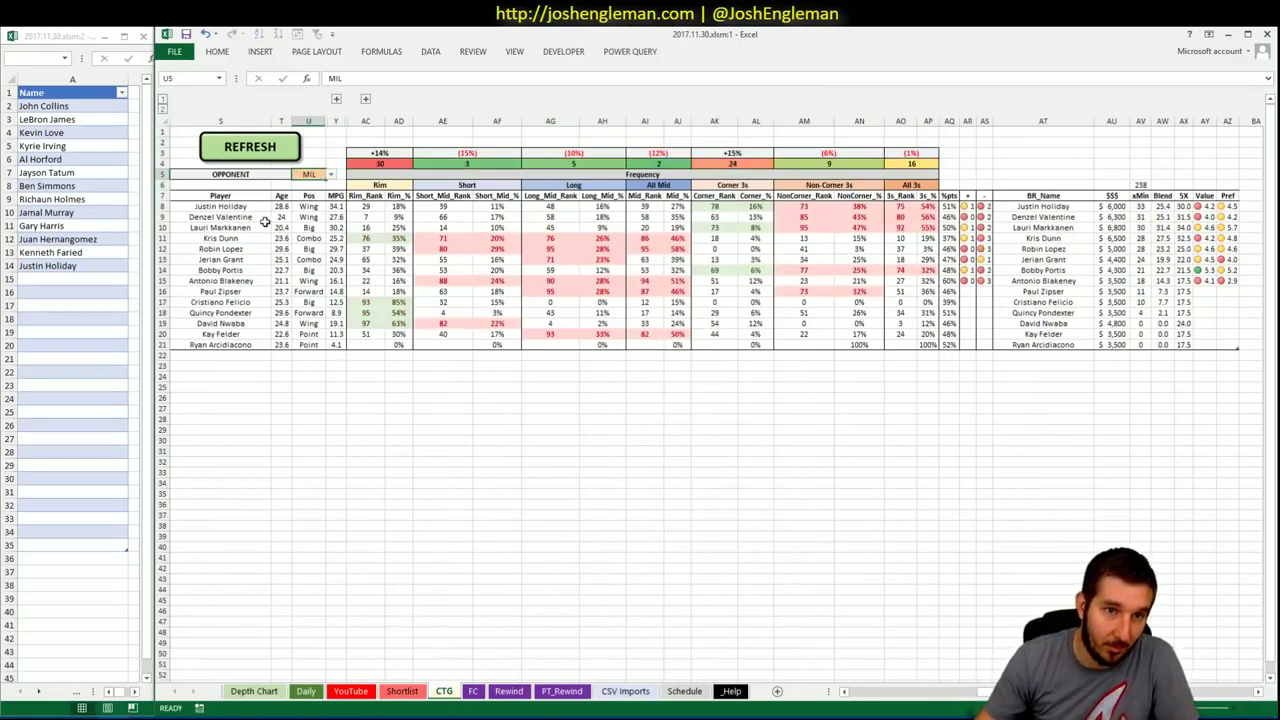
Switch to Cleaning the Glass, search for bucks, and open the Milwaukee Bucks page at its Shooting: Frequency table
{"action": "key", "text": "alt+Tab"}
{"action": "left_click", "coordinate": [297, 133]}
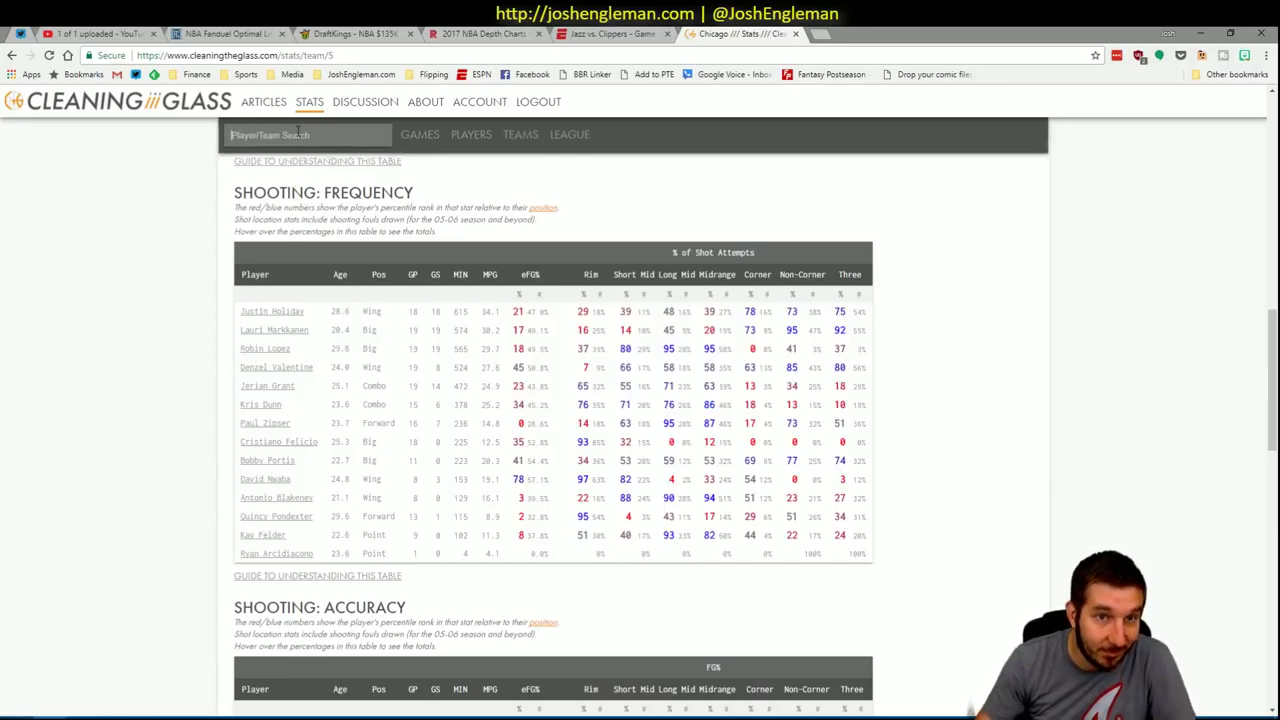
{"action": "type", "text": "bucks"}
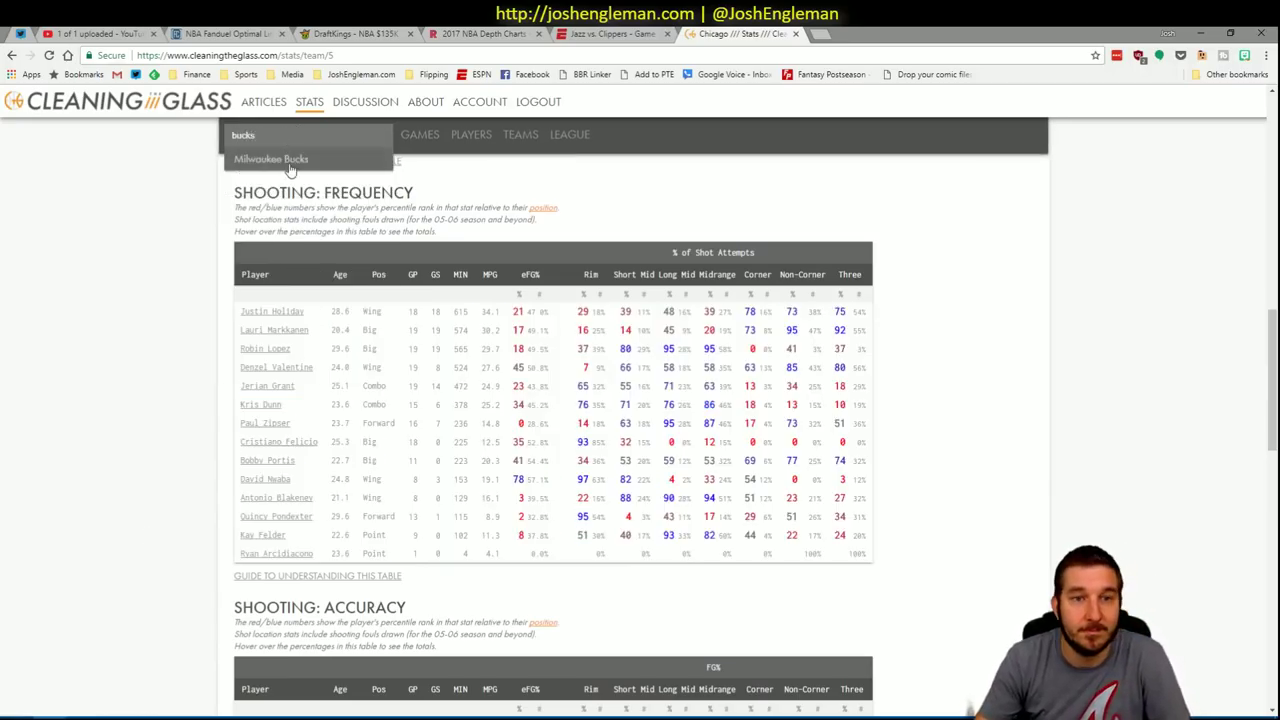
{"action": "left_click", "coordinate": [285, 161]}
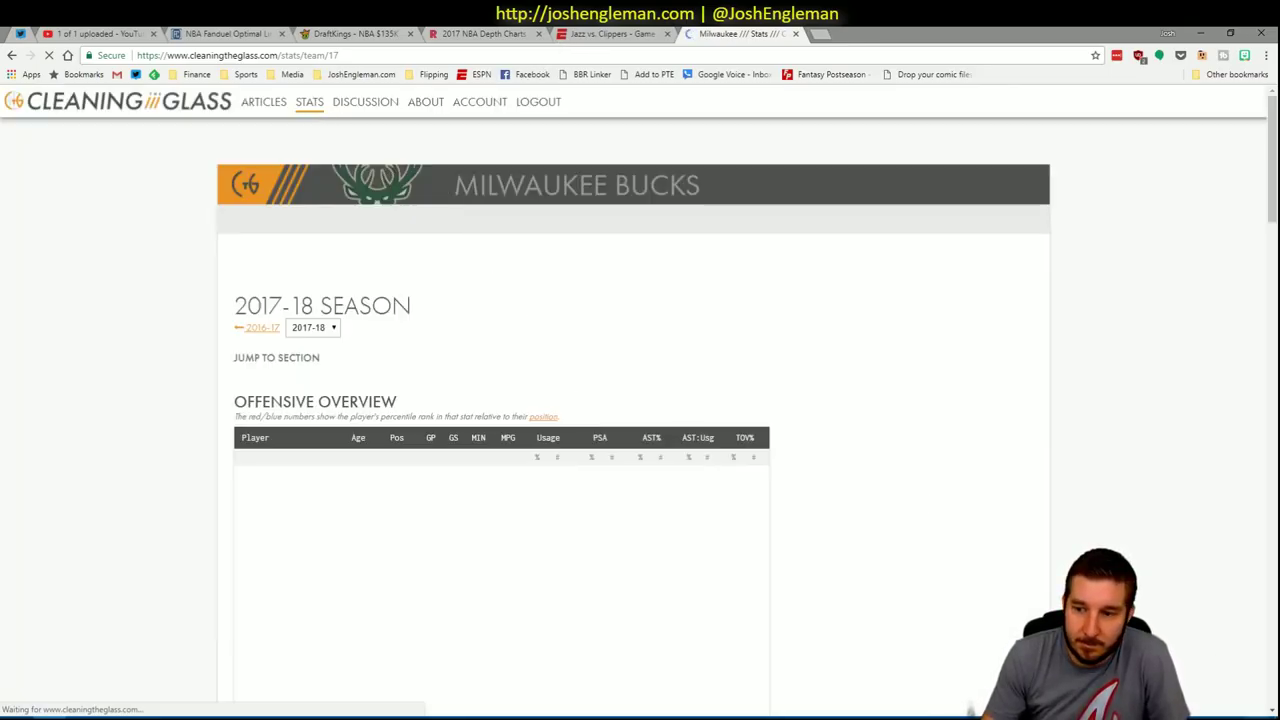
{"action": "left_click", "coordinate": [1230, 716]}
{"action": "left_click", "coordinate": [1230, 716]}
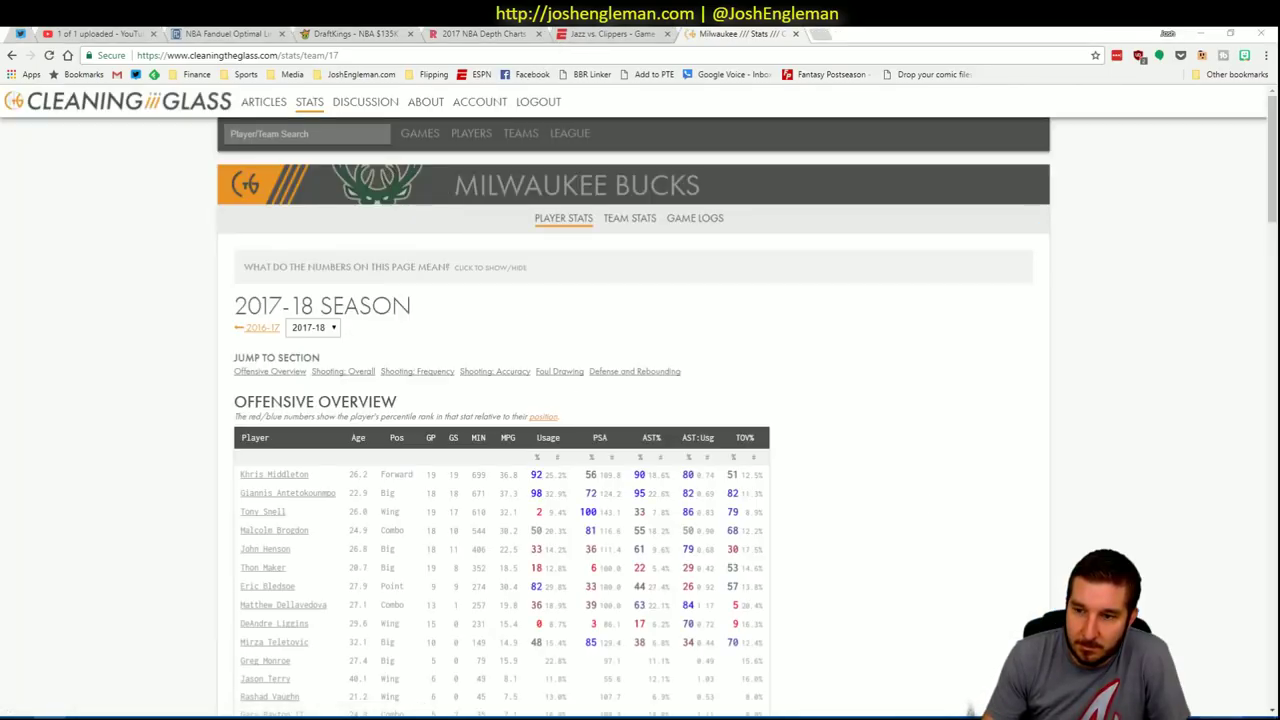
{"action": "scroll", "coordinate": [863, 526], "scroll_direction": "down", "scroll_amount": 10}
{"action": "scroll", "coordinate": [953, 485], "scroll_direction": "down", "scroll_amount": 2}
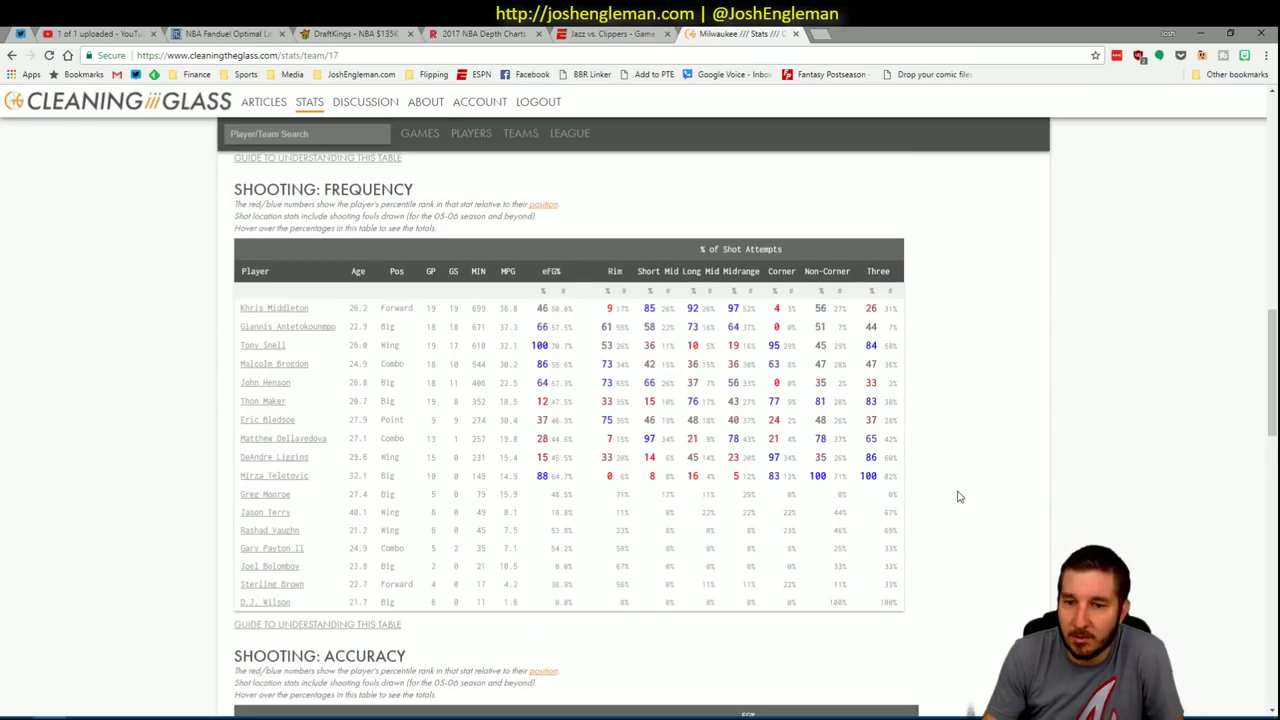
Try to import Milwaukee's Shooting: Frequency table into the CTG sheet
{"action": "left_click_drag", "start_coordinate": [894, 603], "coordinate": [234, 314]}
{"action": "key", "text": "alt+Tab"}
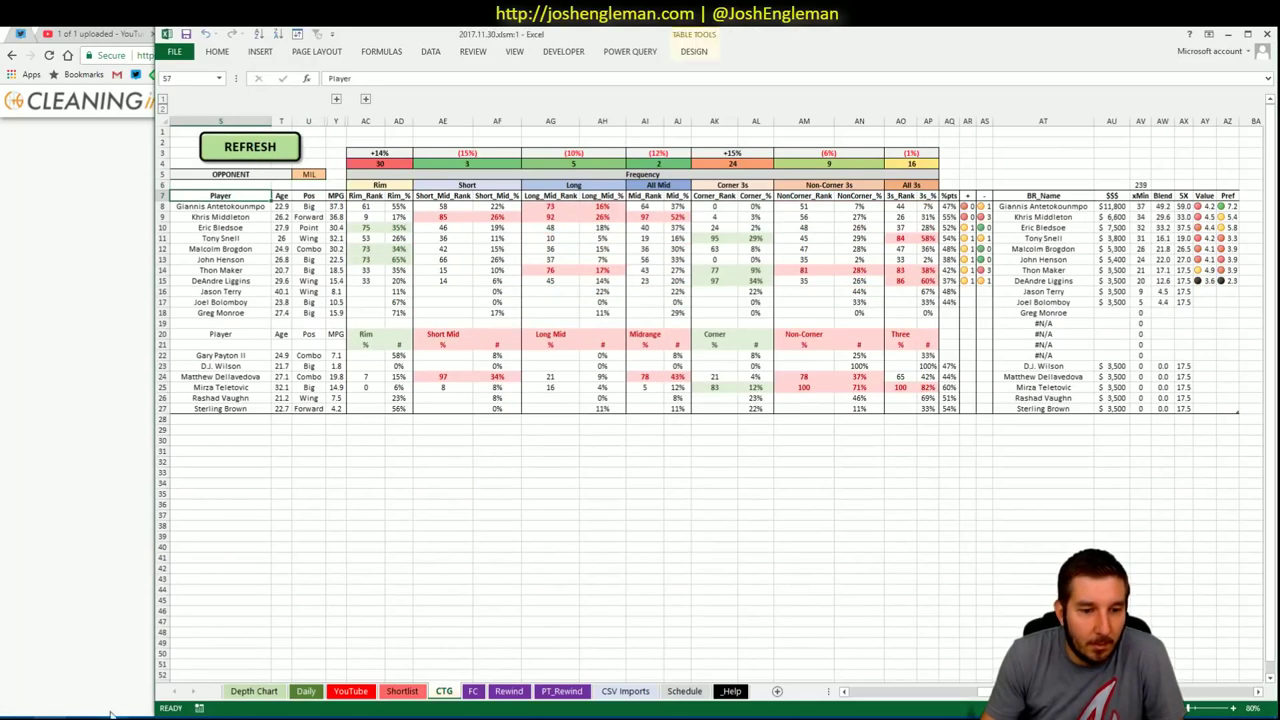
{"action": "left_click", "coordinate": [170, 665]}
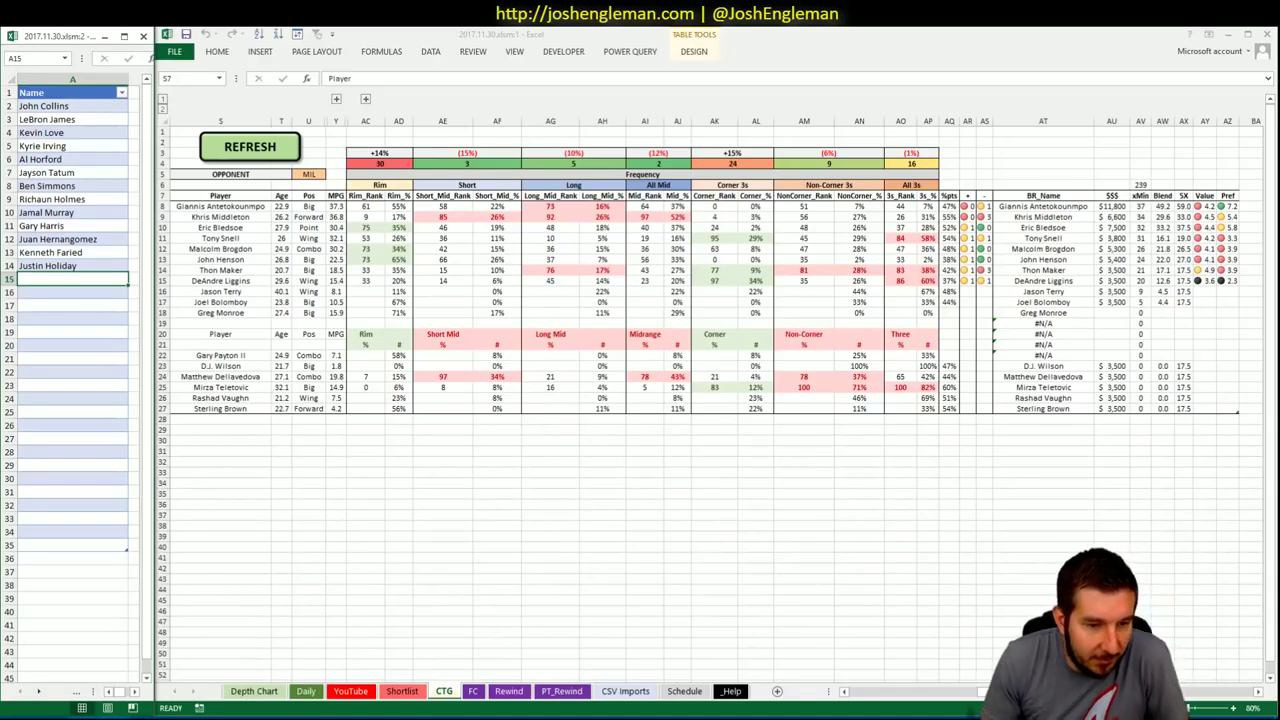
Copy only the player rows, Khris Middleton through D.J. Wilson, from Milwaukee's Shooting: Frequency table and reimport them into the CTG sheet
{"action": "key", "text": "alt+Tab"}
{"action": "mouse_move", "coordinate": [898, 610]}
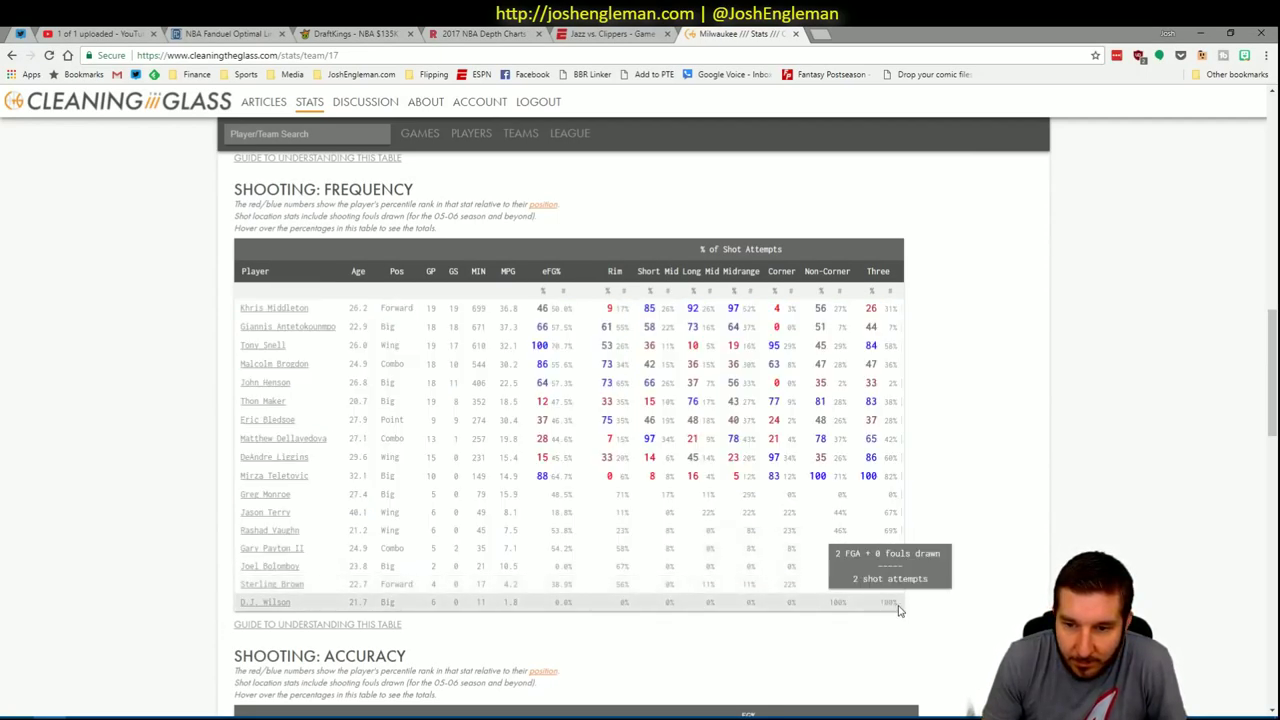
{"action": "left_click_drag", "start_coordinate": [898, 608], "coordinate": [239, 307]}
{"action": "key", "text": "alt+Tab"}
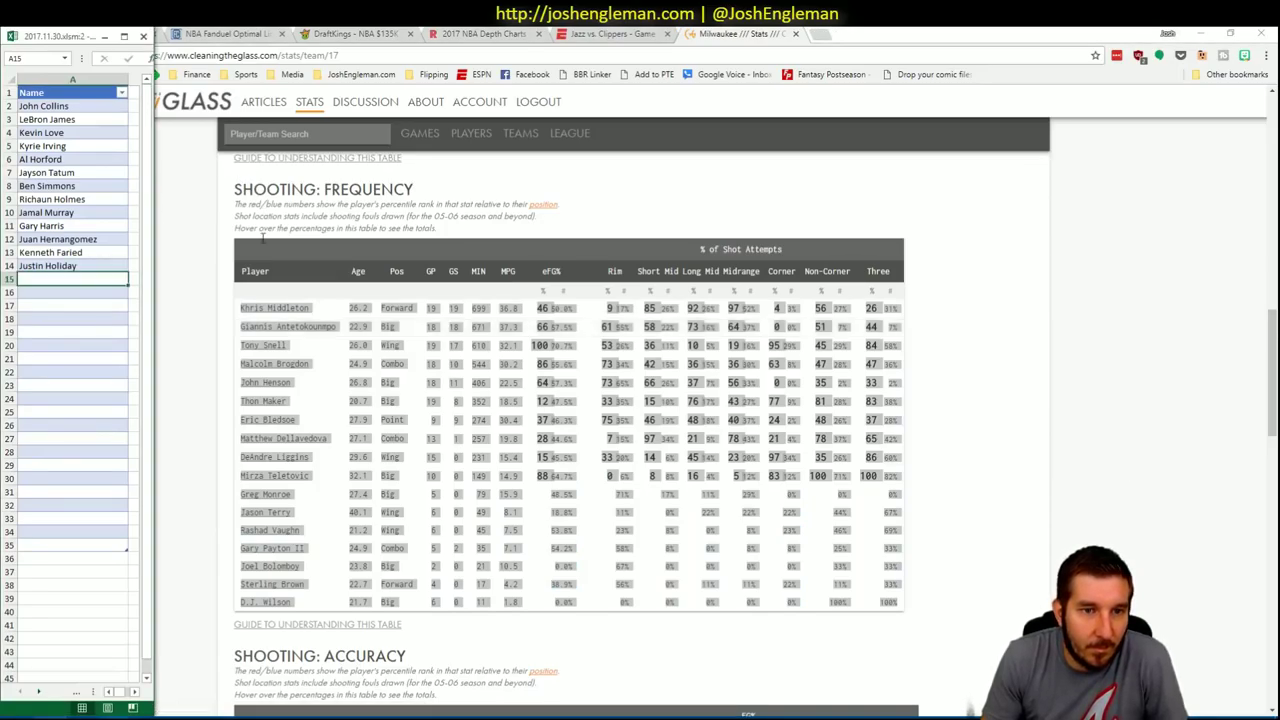
{"action": "mouse_move", "coordinate": [107, 708]}
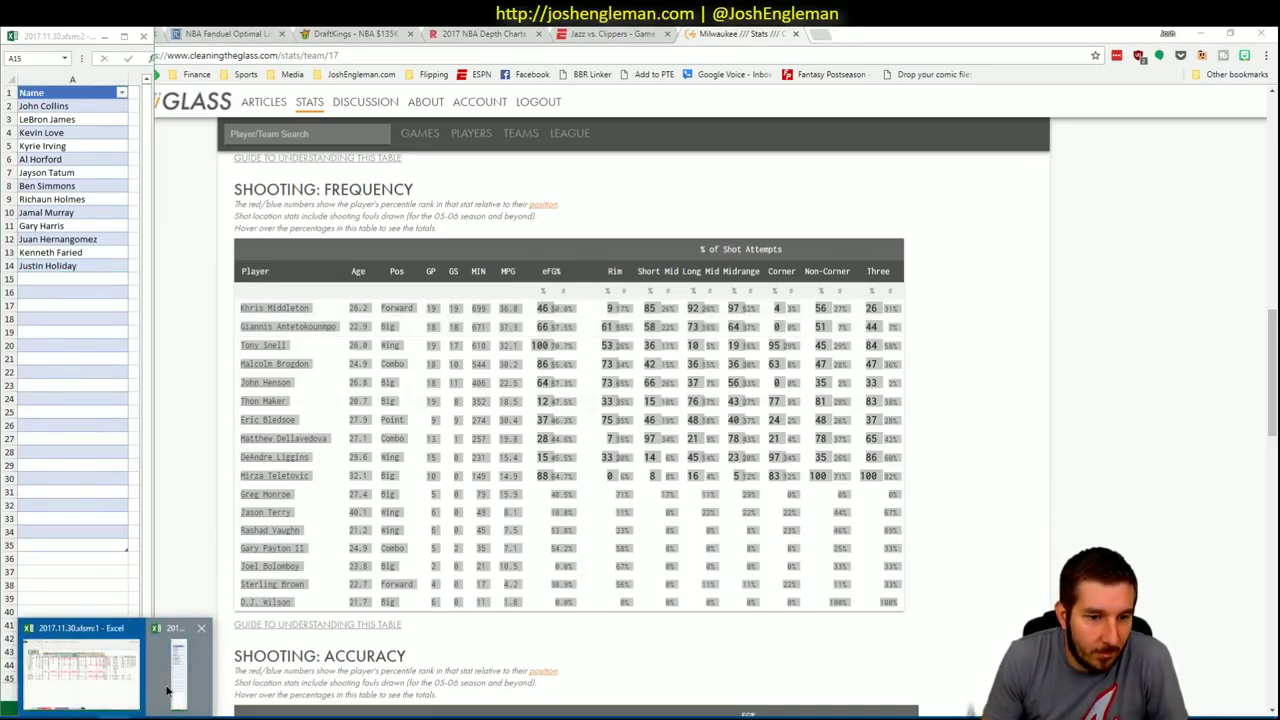
{"action": "left_click", "coordinate": [118, 686]}
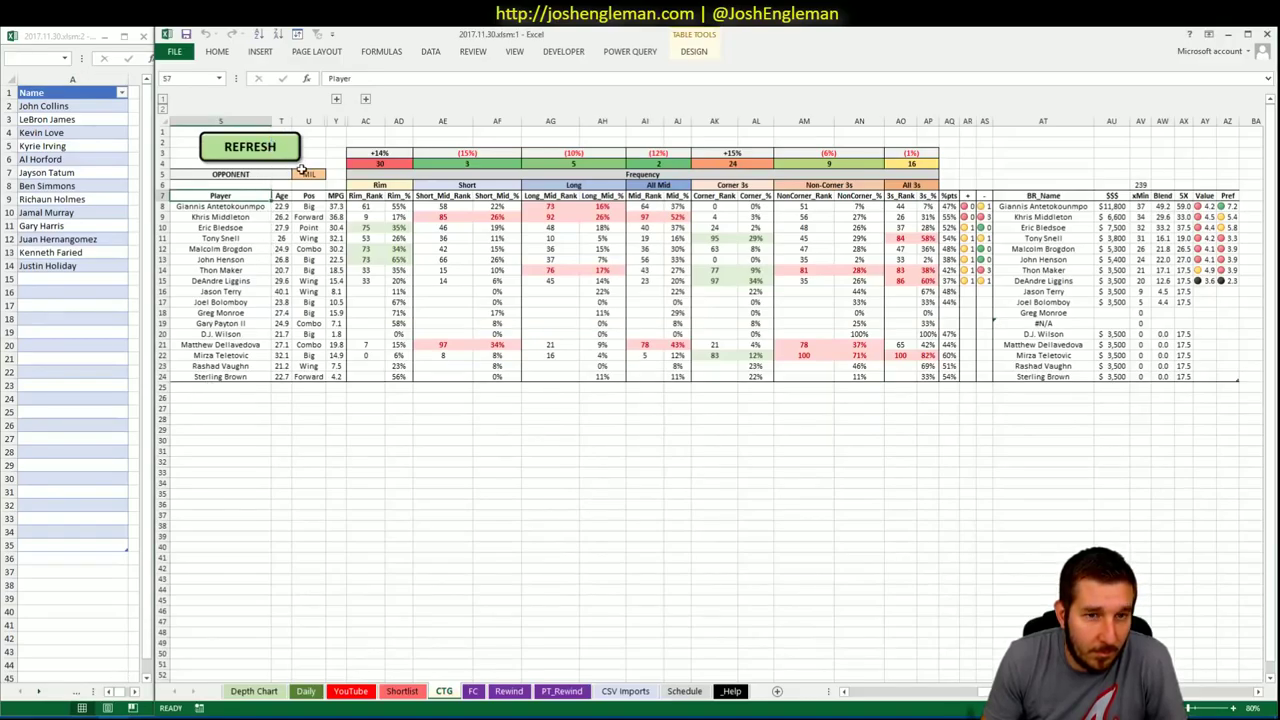
Set the opponent to POR on the CTG sheet
{"action": "left_click", "coordinate": [305, 174]}
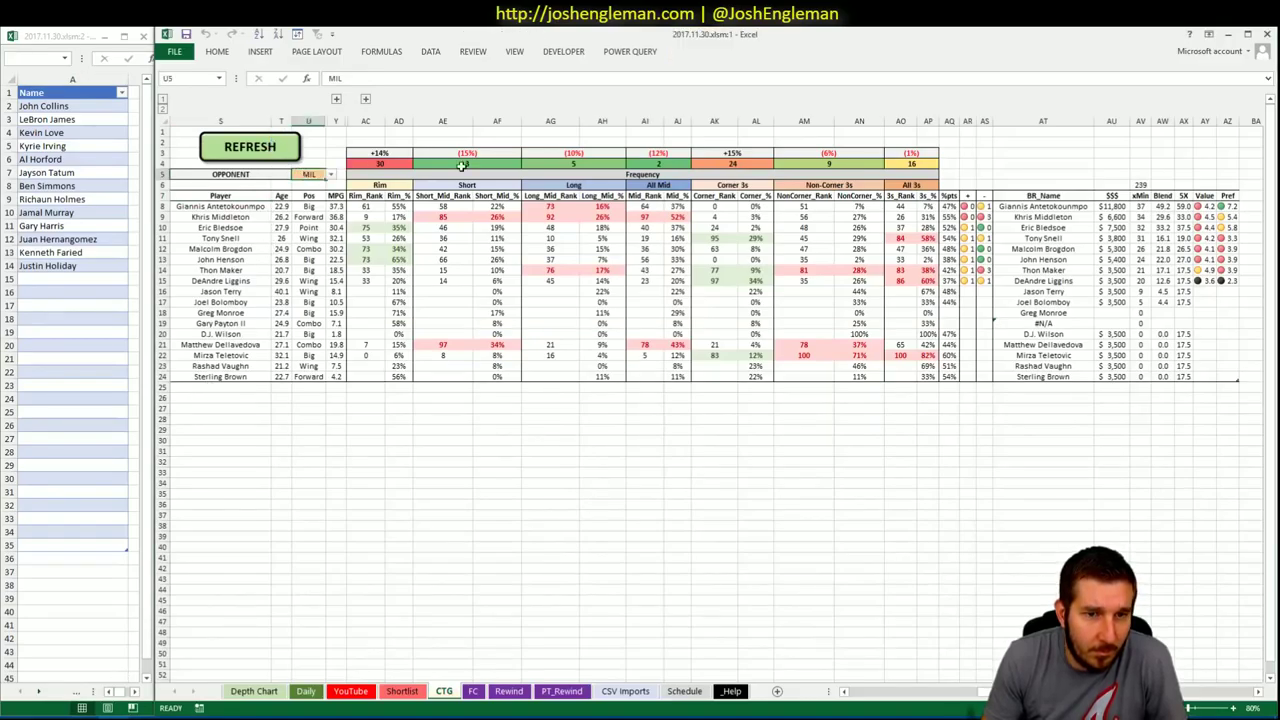
{"action": "type", "text": "POR"}
{"action": "key", "text": "Return"}
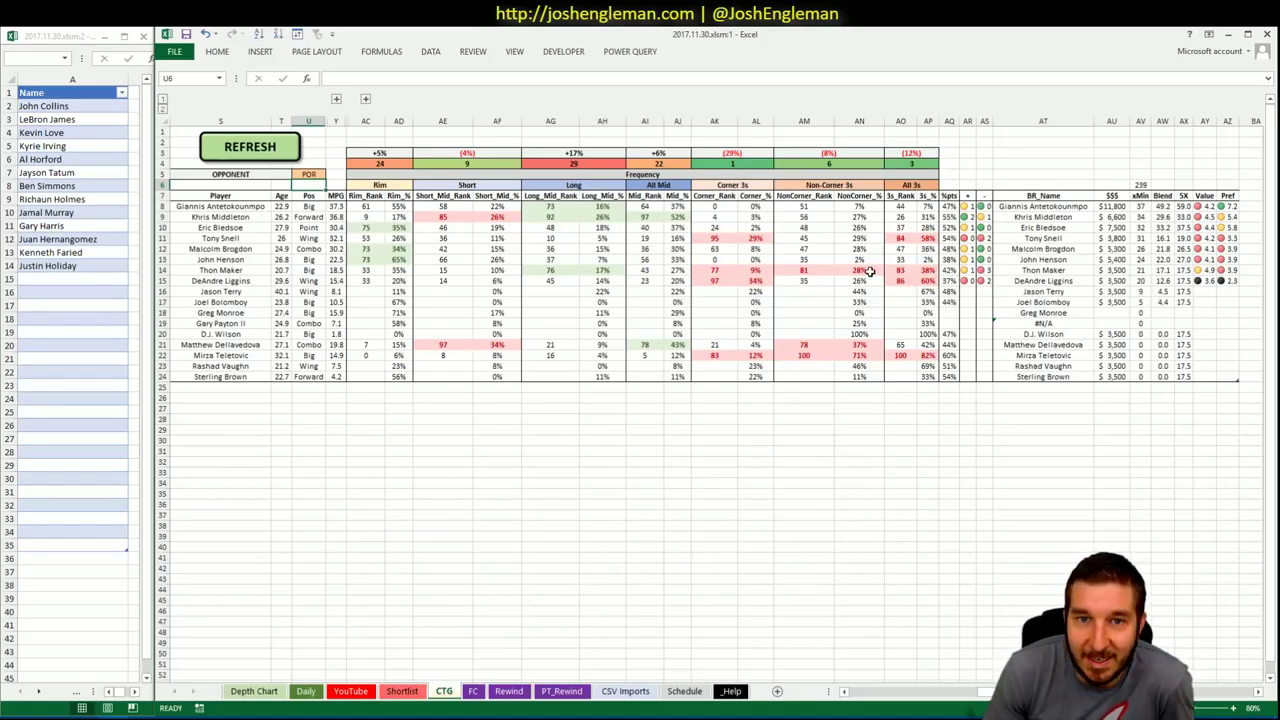
Add Giannis Antetokounmpo to the Name shortlist below Justin Holiday
{"action": "left_click", "coordinate": [71, 279]}
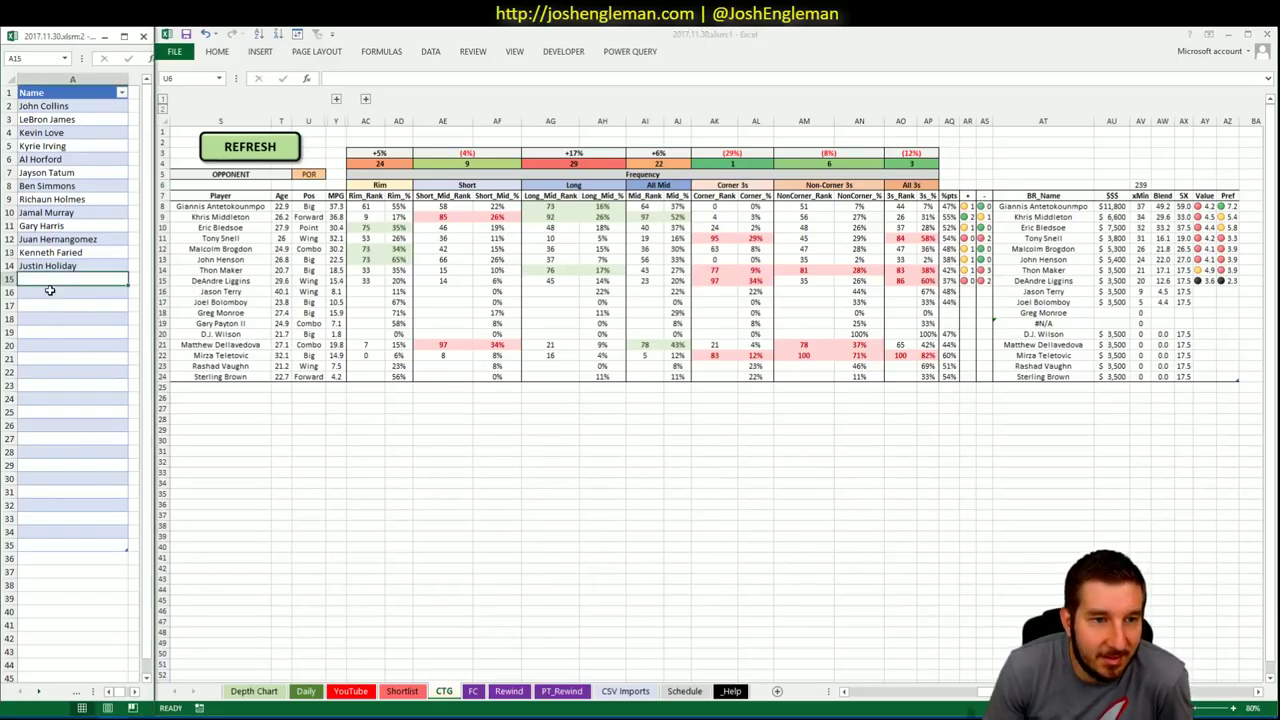
{"action": "type", "text": "Giann"}
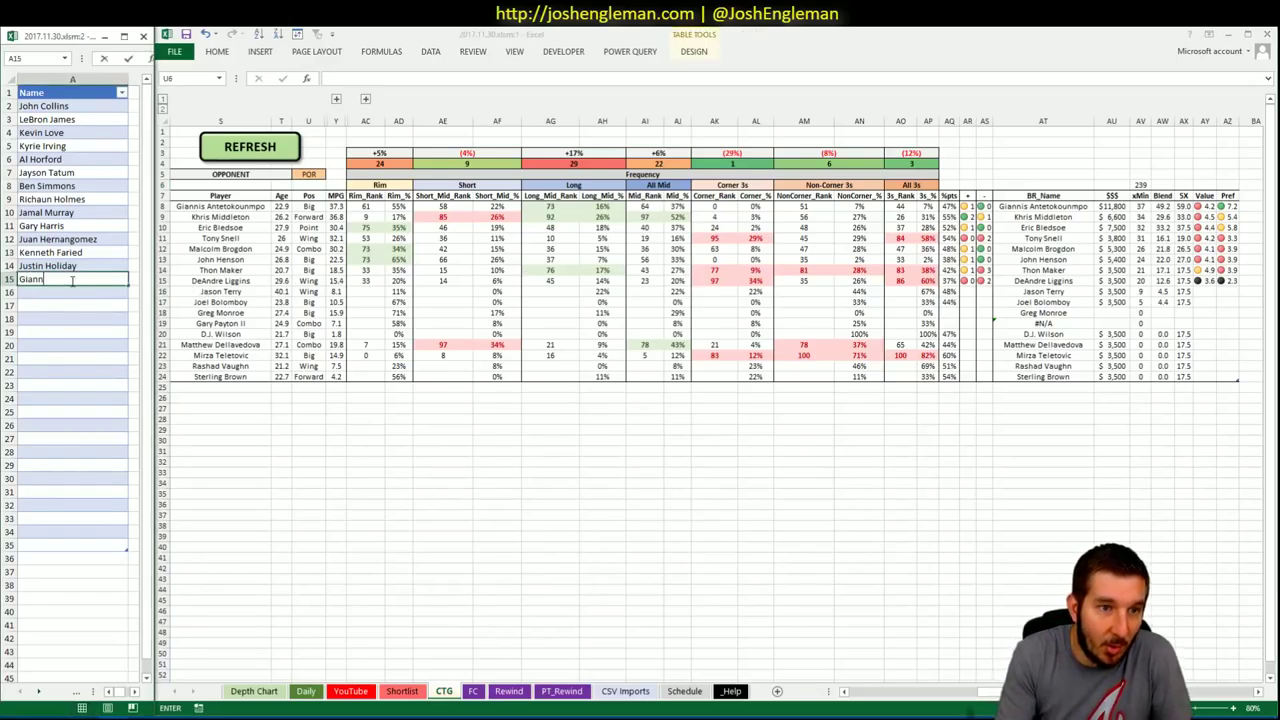
{"action": "type", "text": "is Ante"}
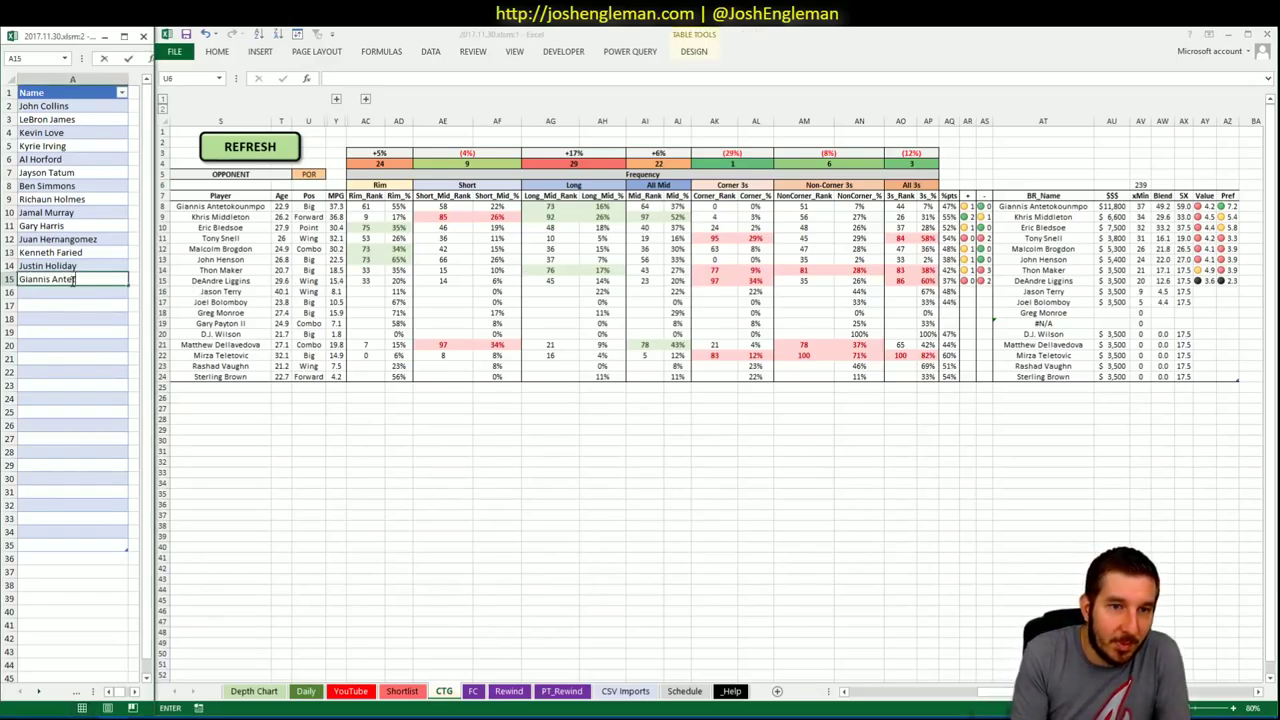
{"action": "type", "text": "tokounmpo"}
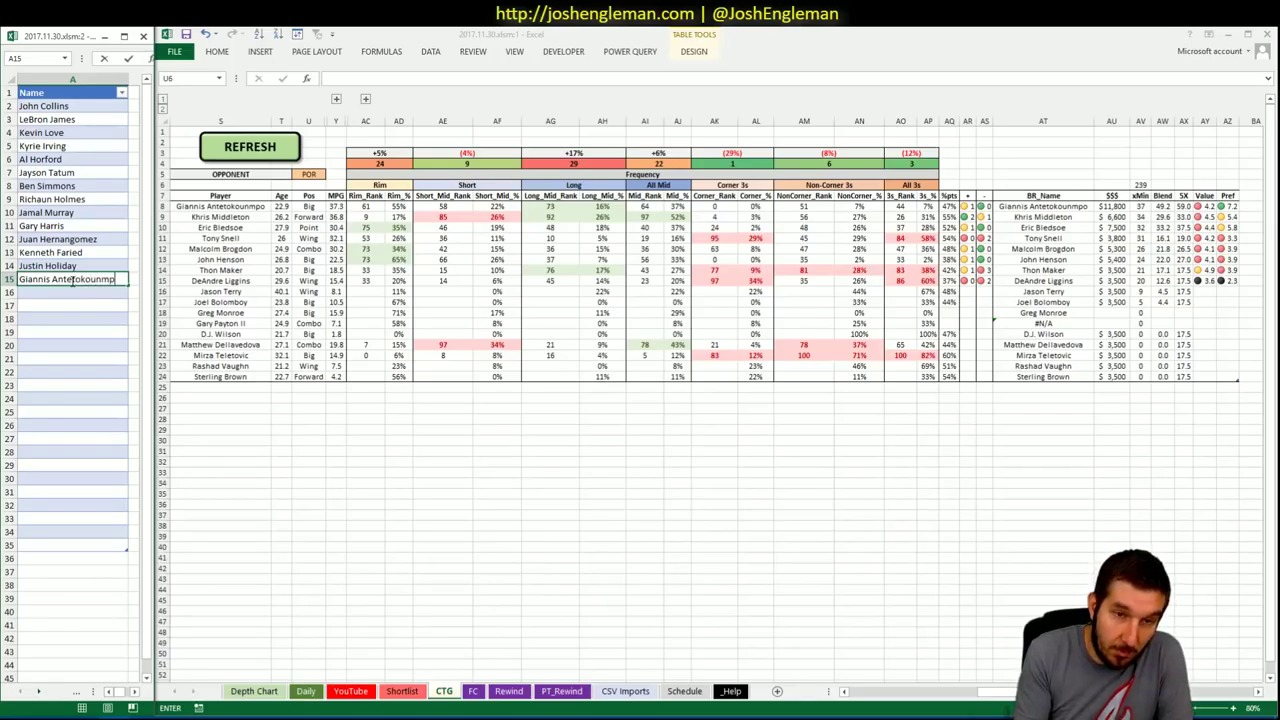
{"action": "key", "text": "Return"}
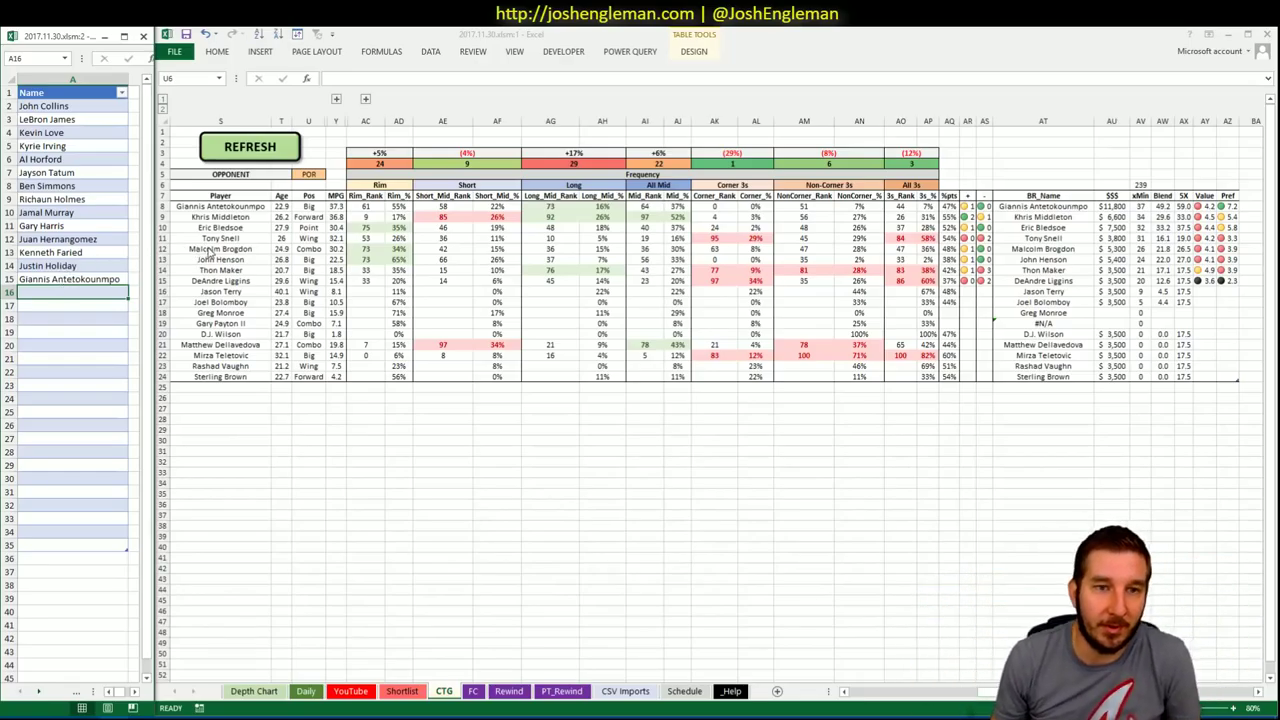
Review Portland's FanDuel and DraftKings projections on the YouTube sheet
{"action": "left_click", "coordinate": [421, 395]}
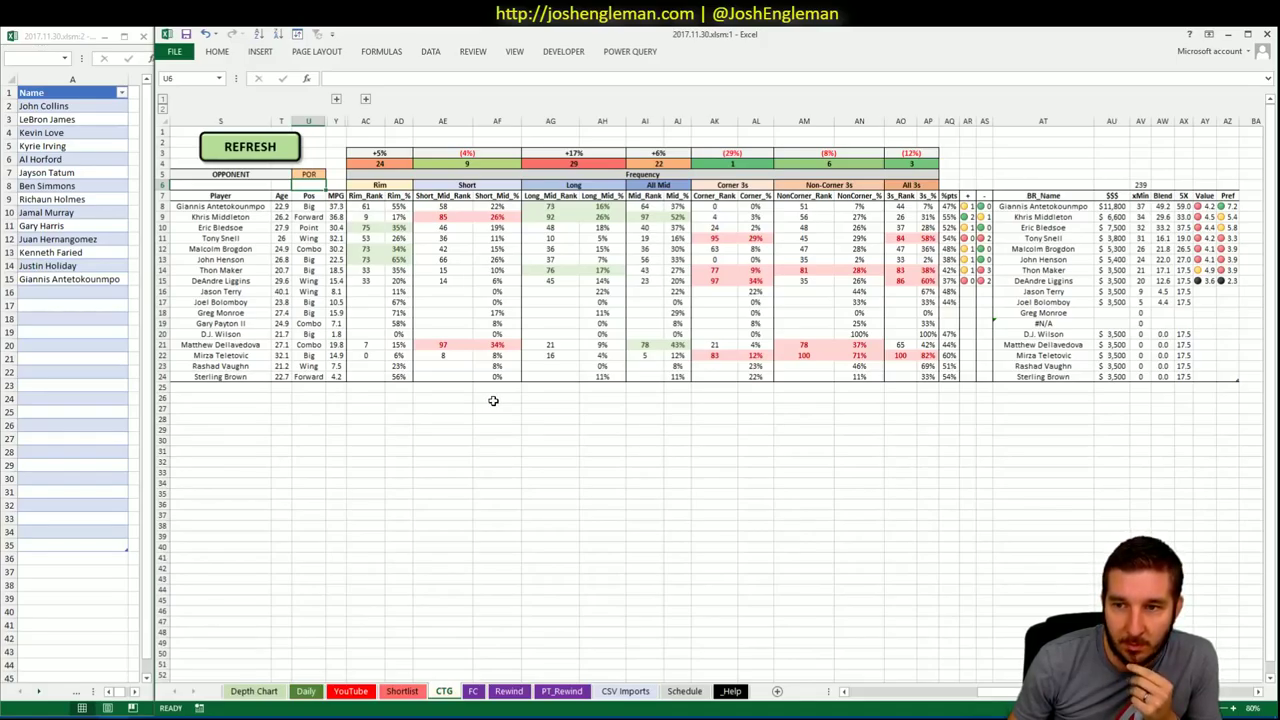
{"action": "left_click", "coordinate": [343, 692]}
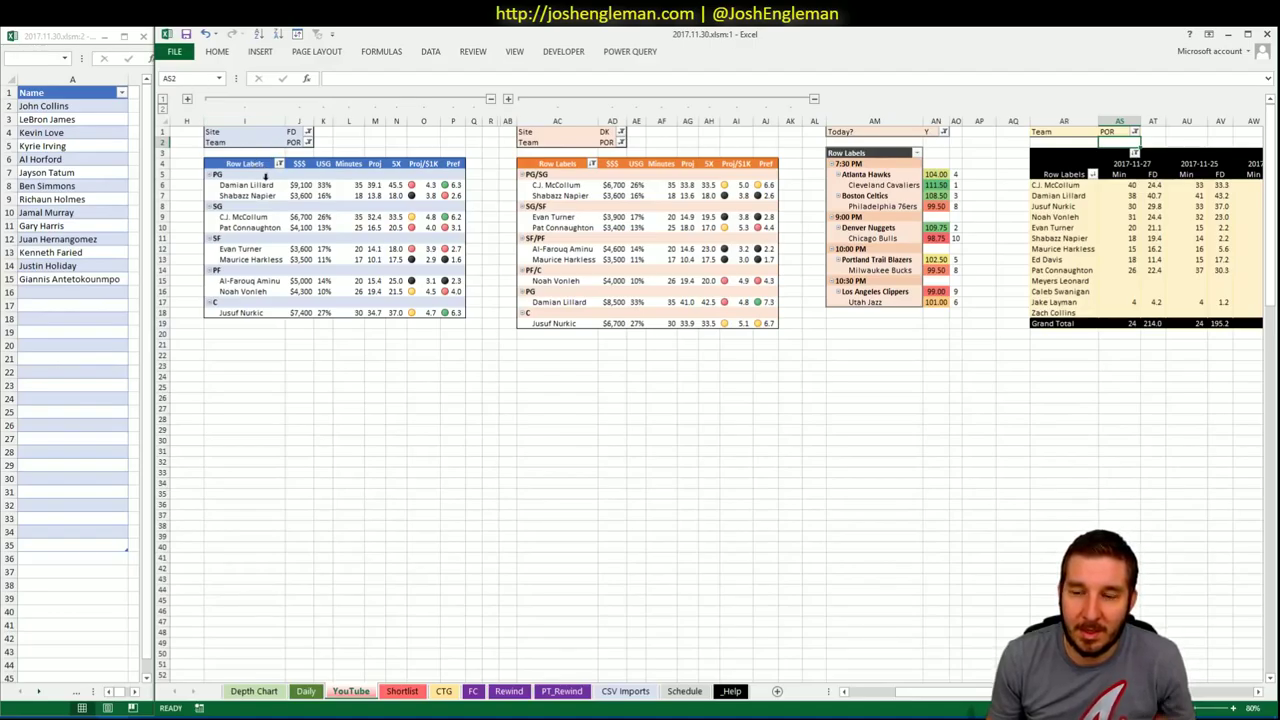
{"action": "left_click", "coordinate": [296, 142]}
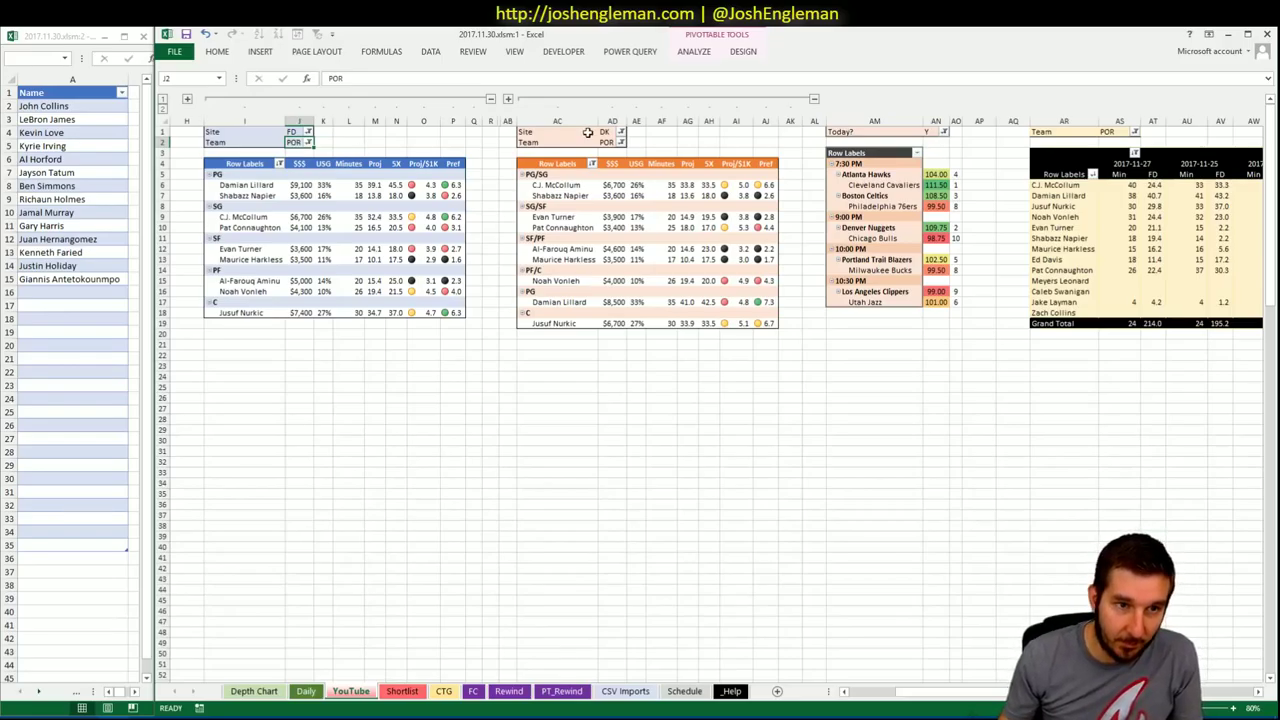
Switch to Cleaning the Glass, search for port, and open the Portland Trail Blazers page
{"action": "key", "text": "alt+Tab"}
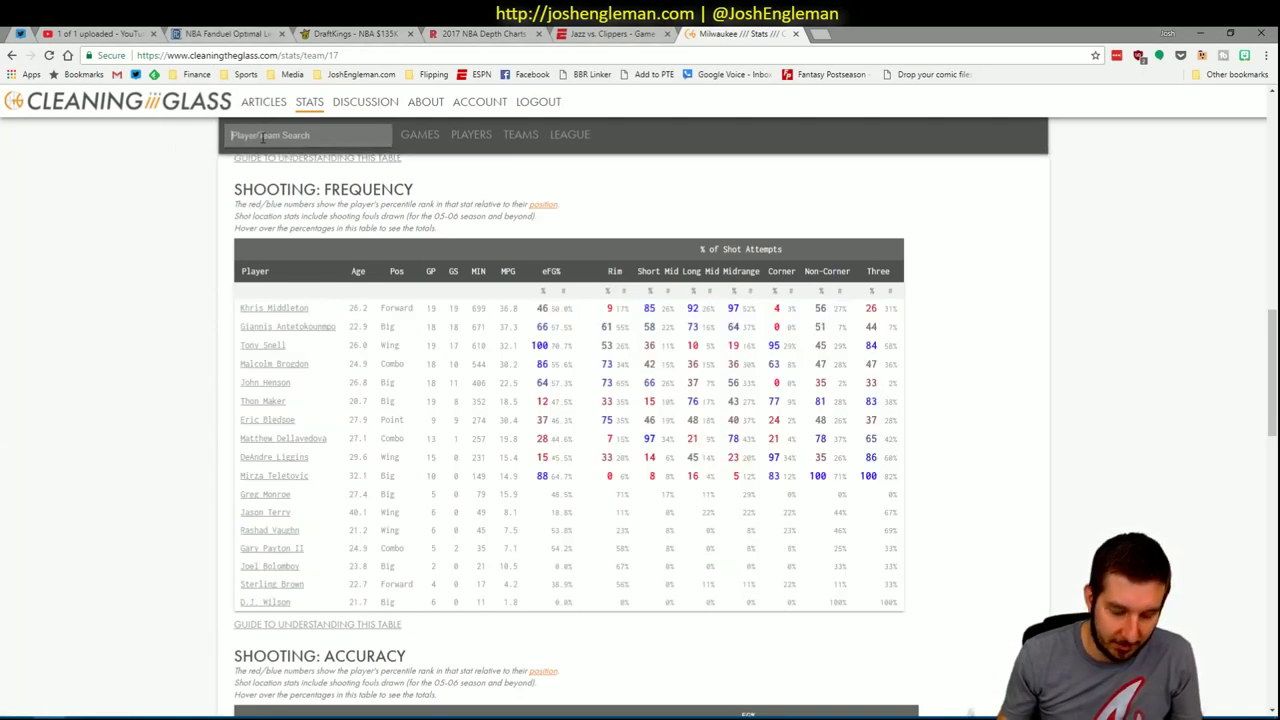
{"action": "left_click", "coordinate": [262, 138]}
{"action": "type", "text": "port"}
{"action": "key", "text": "Down"}
{"action": "key", "text": "Return"}
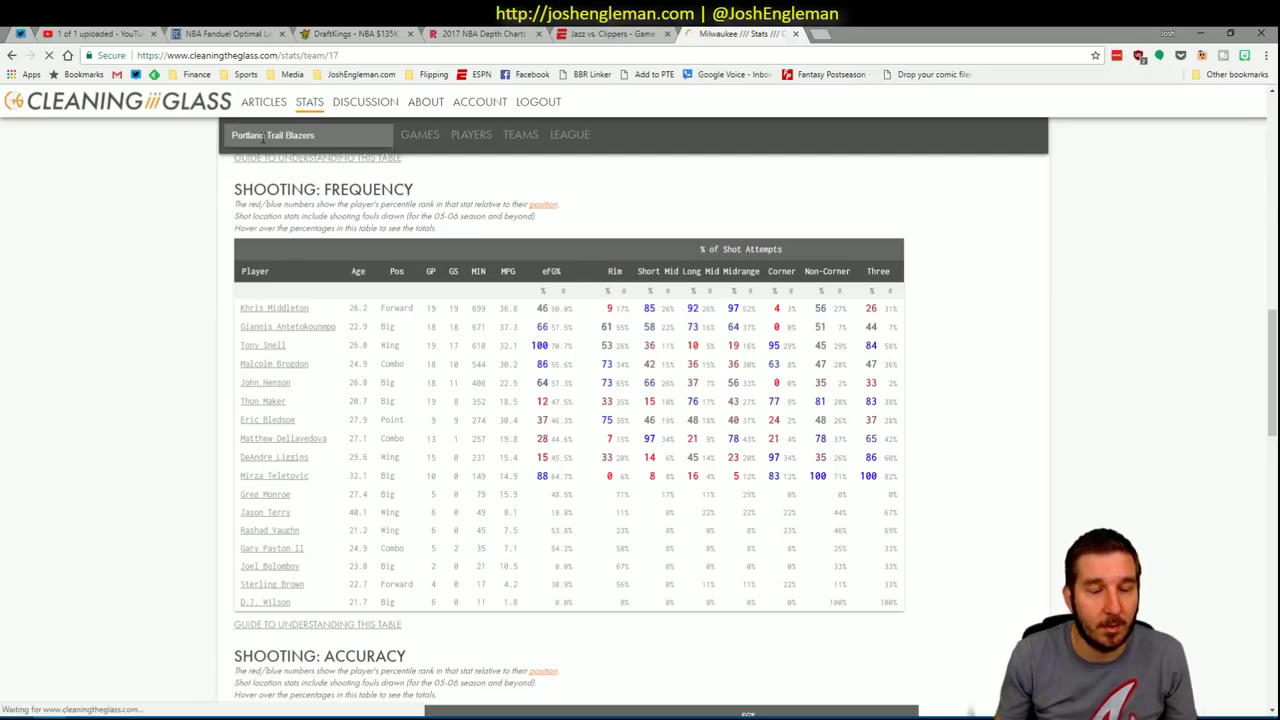
Return to the workbook's CTG sheet and set the opponent to MIL
{"action": "key", "text": "alt+Tab"}
{"action": "left_click", "coordinate": [444, 691]}
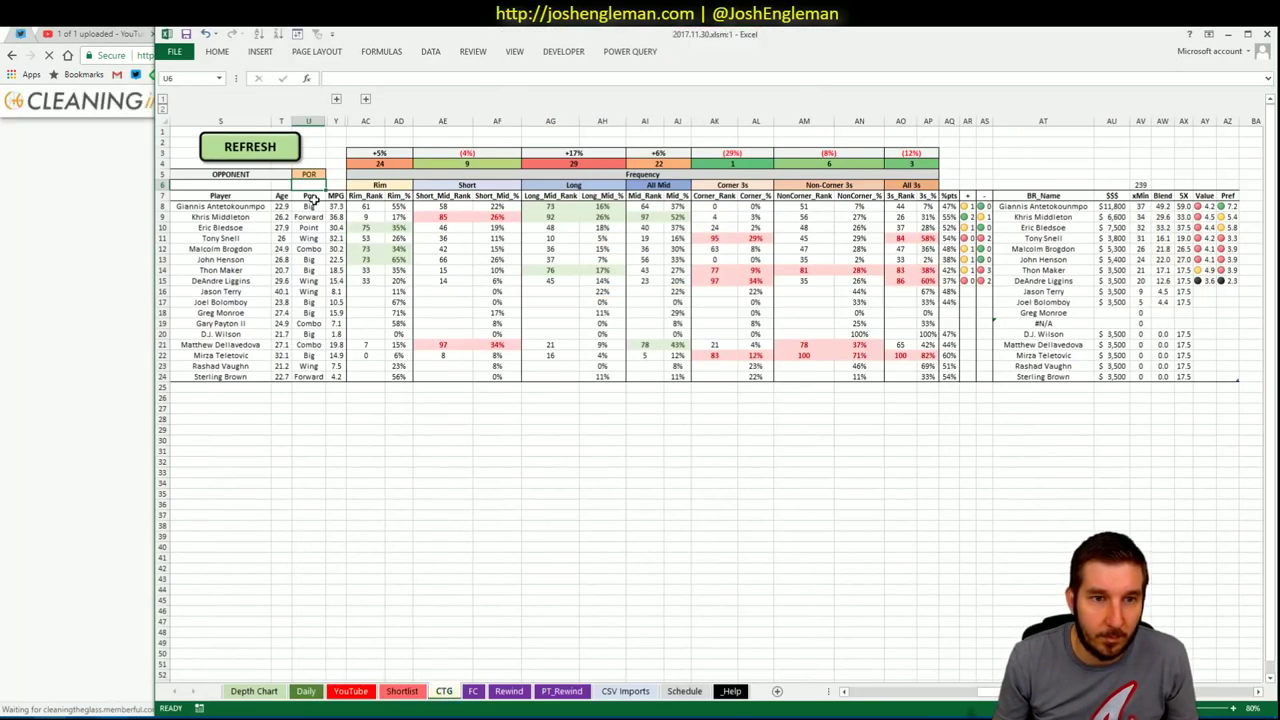
{"action": "left_click", "coordinate": [310, 174]}
{"action": "type", "text": "MIL"}
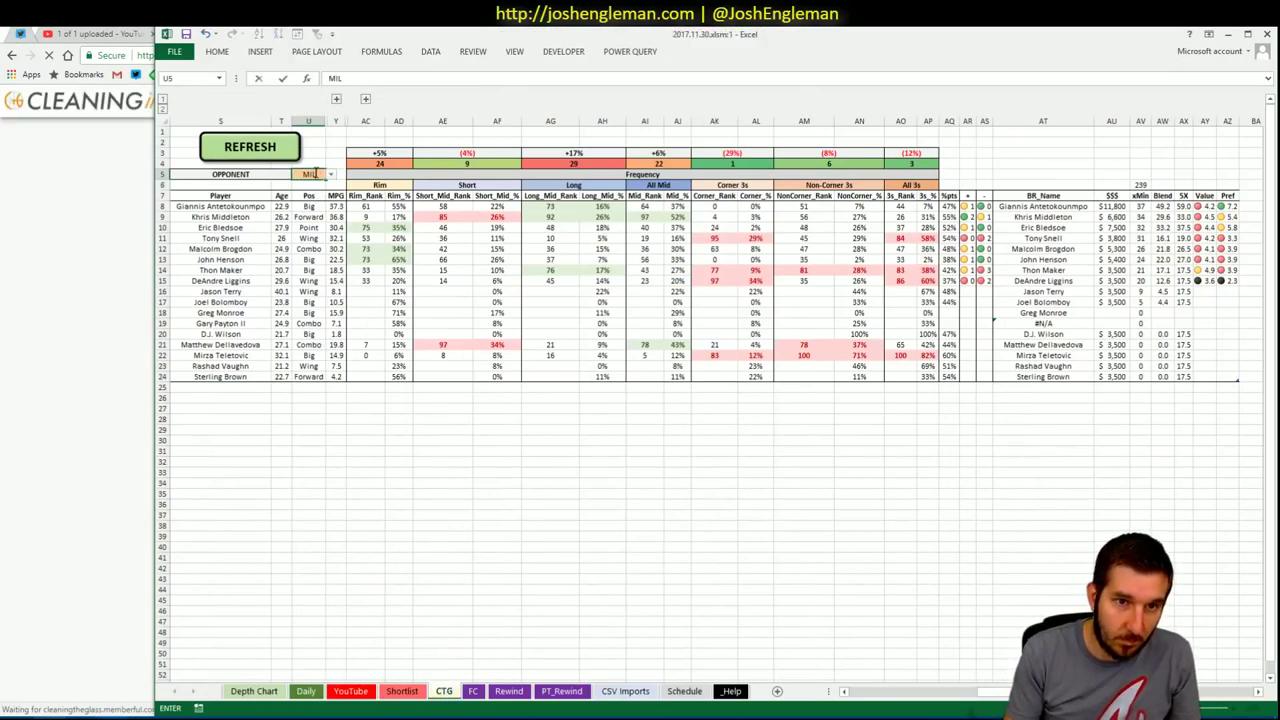
Copy the player rows, Damian Lillard through Zach Collins, from Portland's Shooting: Frequency table and import them into the CTG sheet
{"action": "key", "text": "alt+Tab"}
{"action": "scroll", "coordinate": [125, 290], "scroll_direction": "down", "scroll_amount": 8}
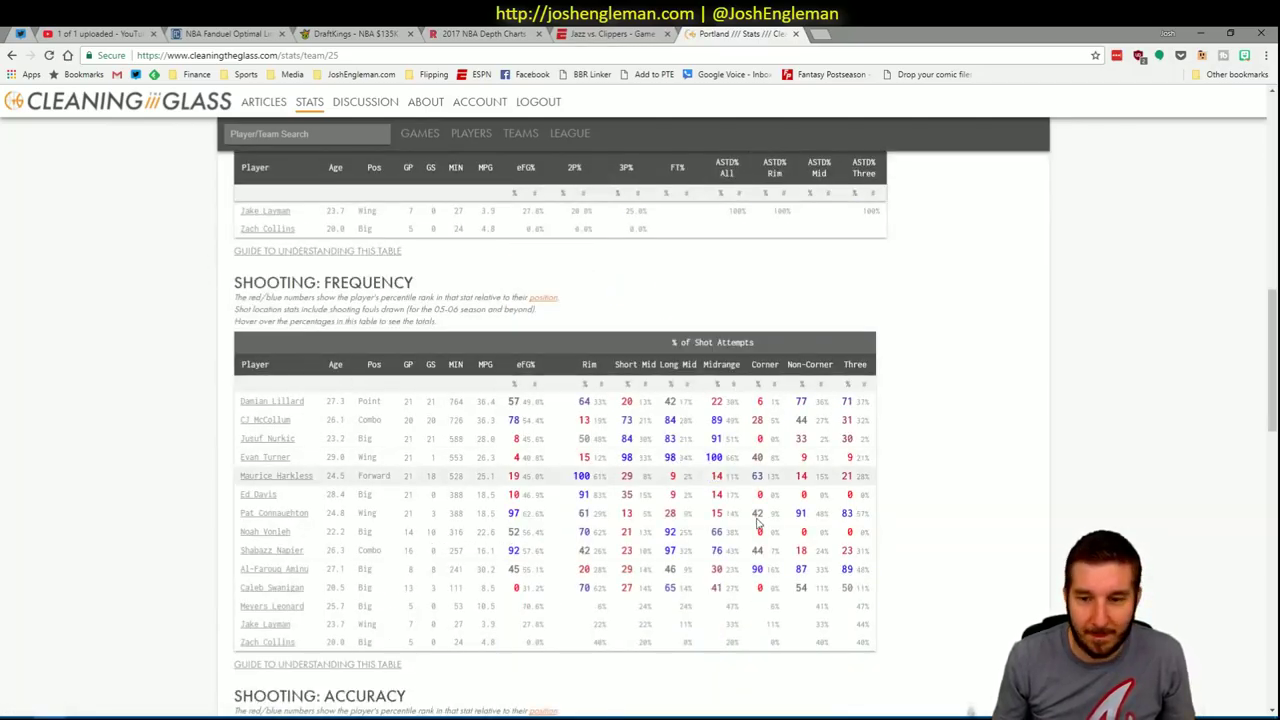
{"action": "left_click_drag", "start_coordinate": [876, 646], "coordinate": [240, 403]}
{"action": "key", "text": "ctrl+c"}
{"action": "key", "text": "alt+Tab"}
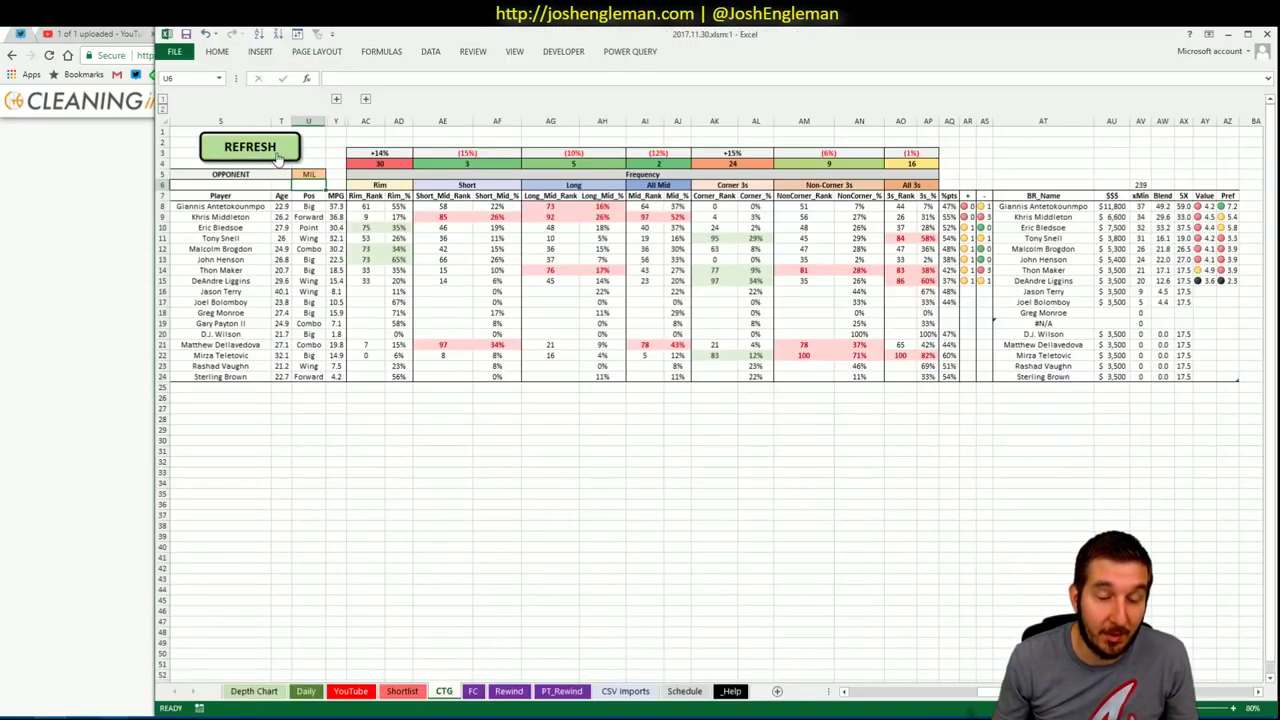
{"action": "left_click", "coordinate": [265, 147]}
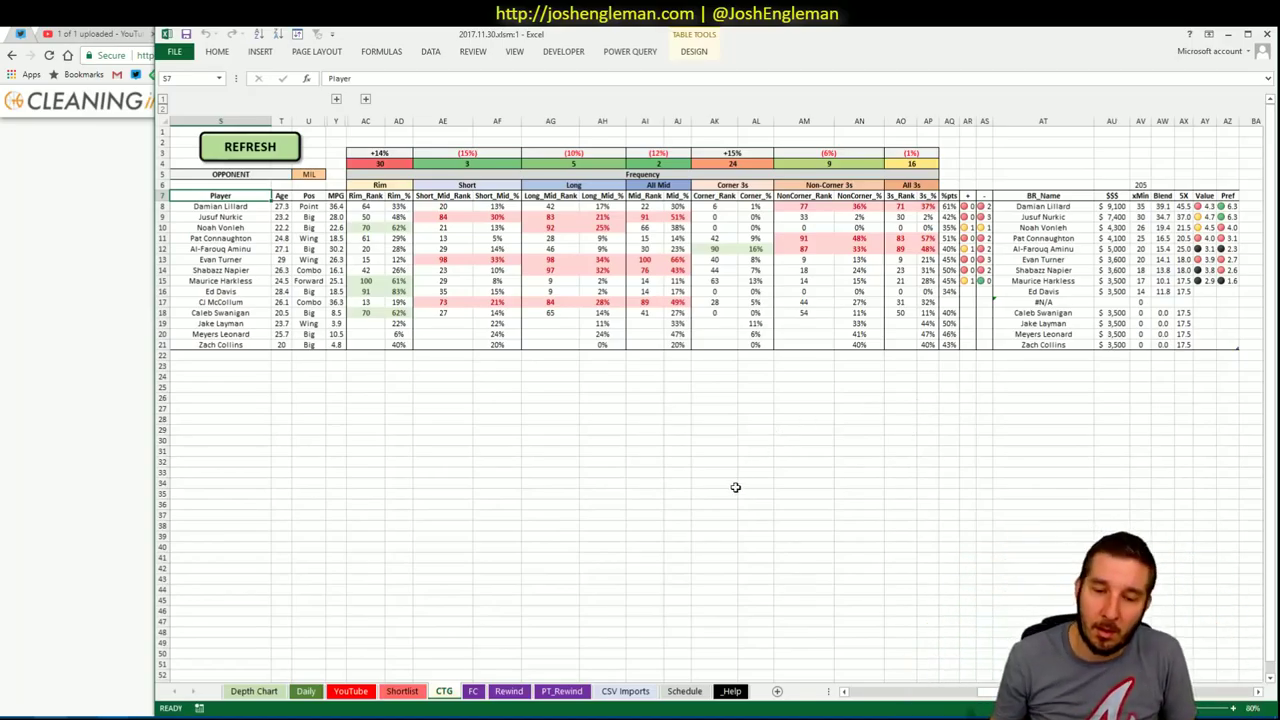
On the Help sheet, copy the FD_Name spelling CJ McCollum into that player's CTG_Name cell
{"action": "left_click", "coordinate": [730, 691]}
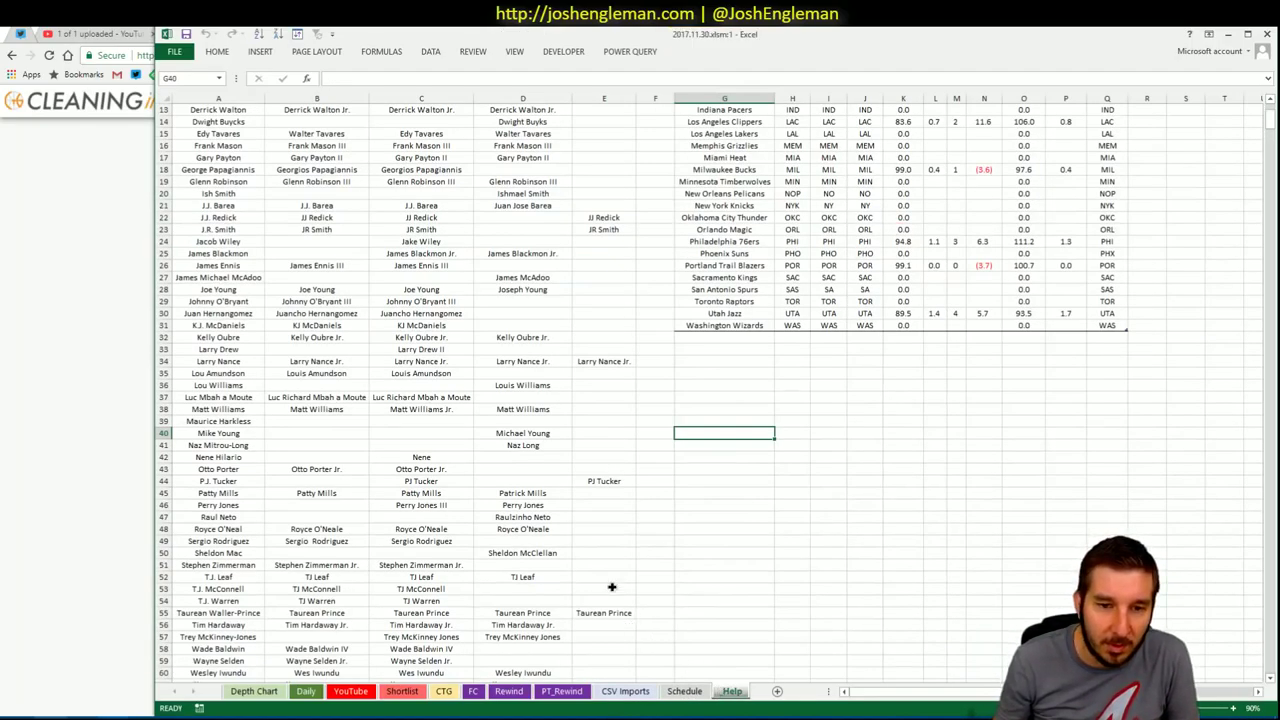
{"action": "left_click", "coordinate": [611, 587]}
{"action": "scroll", "coordinate": [611, 587], "scroll_direction": "up", "scroll_amount": 4}
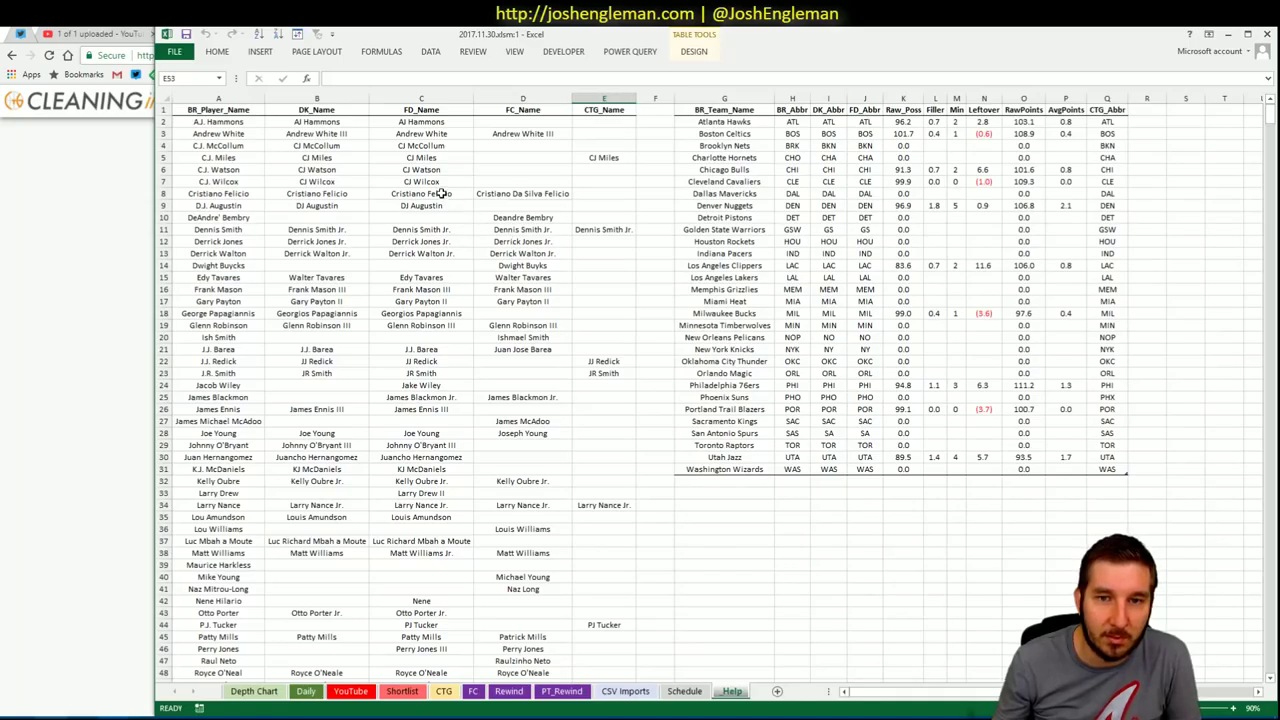
{"action": "left_click", "coordinate": [399, 147]}
{"action": "key", "text": "ctrl+c"}
{"action": "key", "text": "Right"}
{"action": "key", "text": "Right"}
{"action": "key", "text": "ctrl+v"}
{"action": "key", "text": "Escape"}
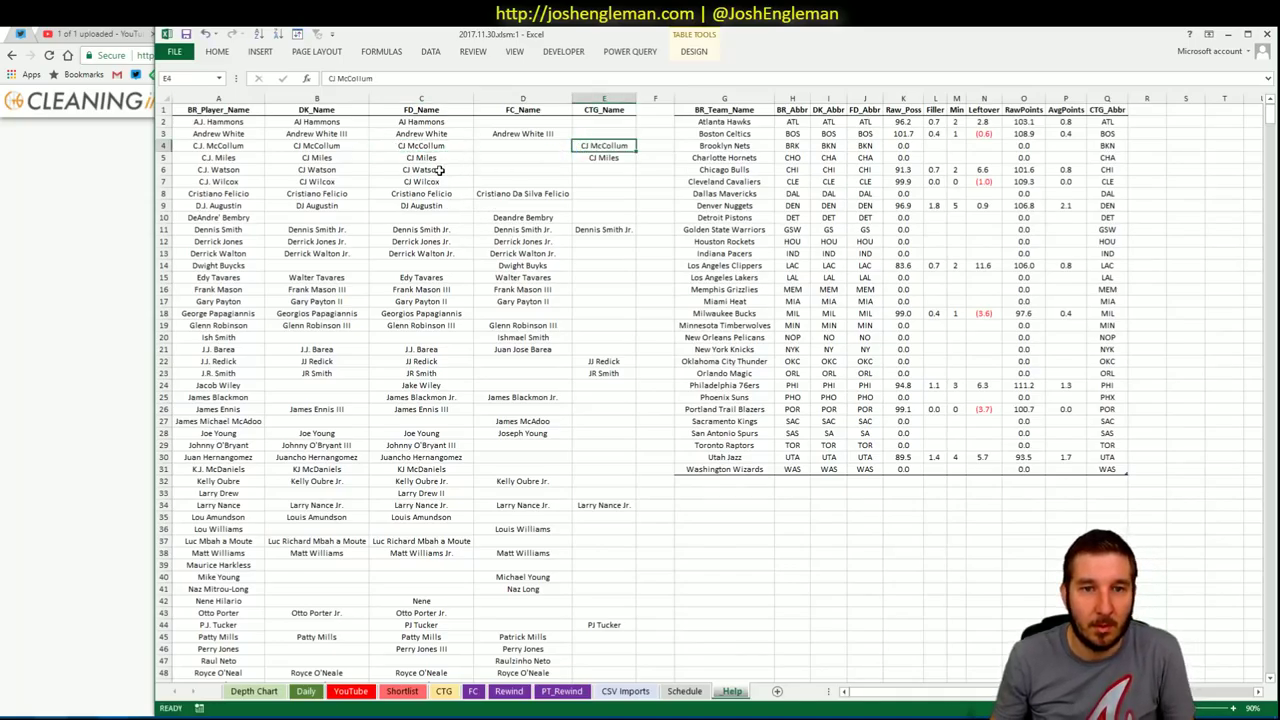
Copy the FD_Name spellings CJ Watson and CJ Wilcox into their CTG_Name cells
{"action": "left_click_drag", "start_coordinate": [439, 171], "coordinate": [430, 183]}
{"action": "key", "text": "ctrl+c"}
{"action": "key", "text": "Right"}
{"action": "key", "text": "Right"}
{"action": "key", "text": "ctrl+v"}
{"action": "key", "text": "Escape"}
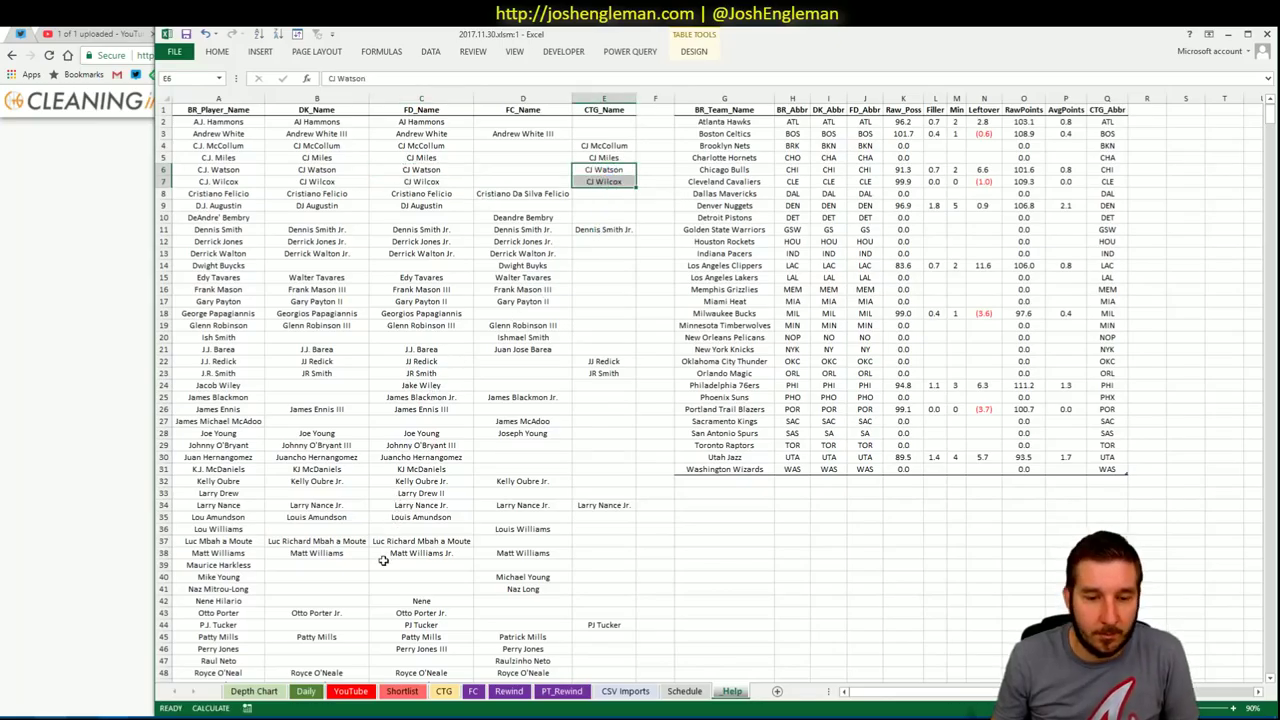
Reimport Portland's Shooting: Frequency player rows into the CTG sheet and bring the shortlist window back beside it
{"action": "left_click", "coordinate": [443, 691]}
{"action": "key", "text": "alt+Tab"}
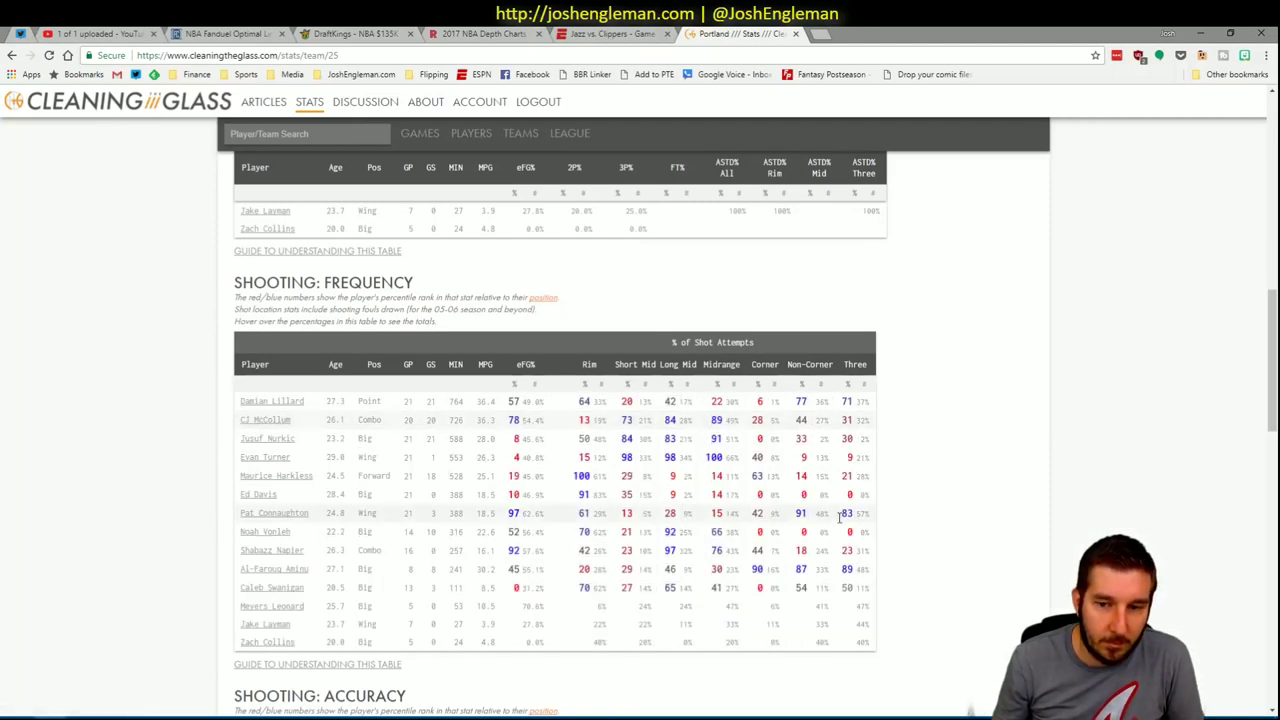
{"action": "left_click_drag", "start_coordinate": [876, 652], "coordinate": [283, 408]}
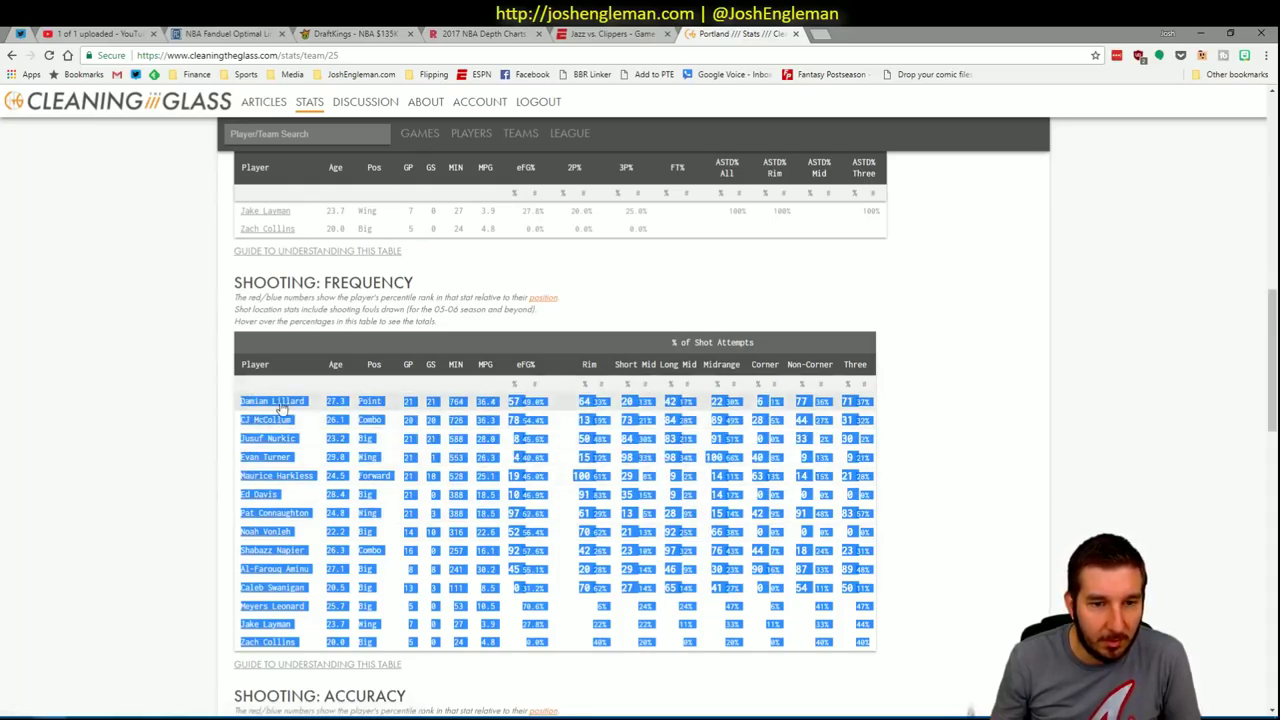
{"action": "key", "text": "alt+Tab"}
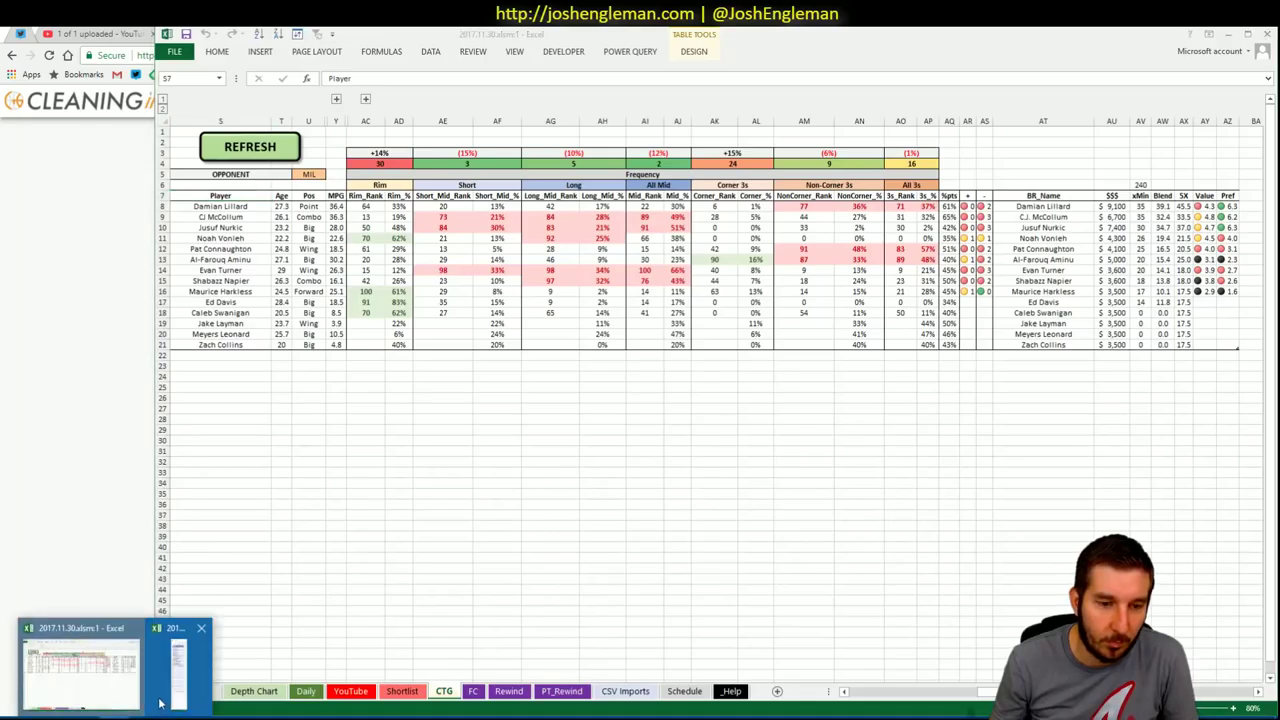
{"action": "left_click", "coordinate": [170, 700]}
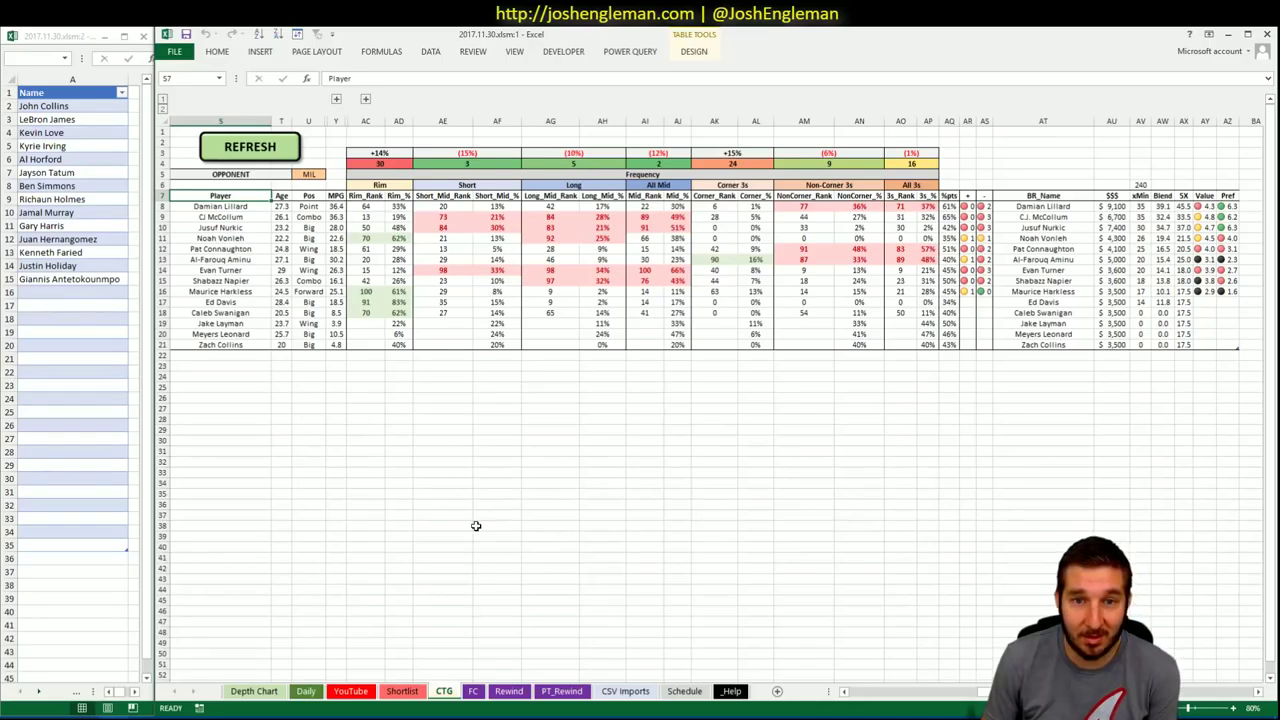
Filter both the FanDuel and DraftKings projection tables on the YouTube sheet to team LAC
{"action": "left_click", "coordinate": [336, 483]}
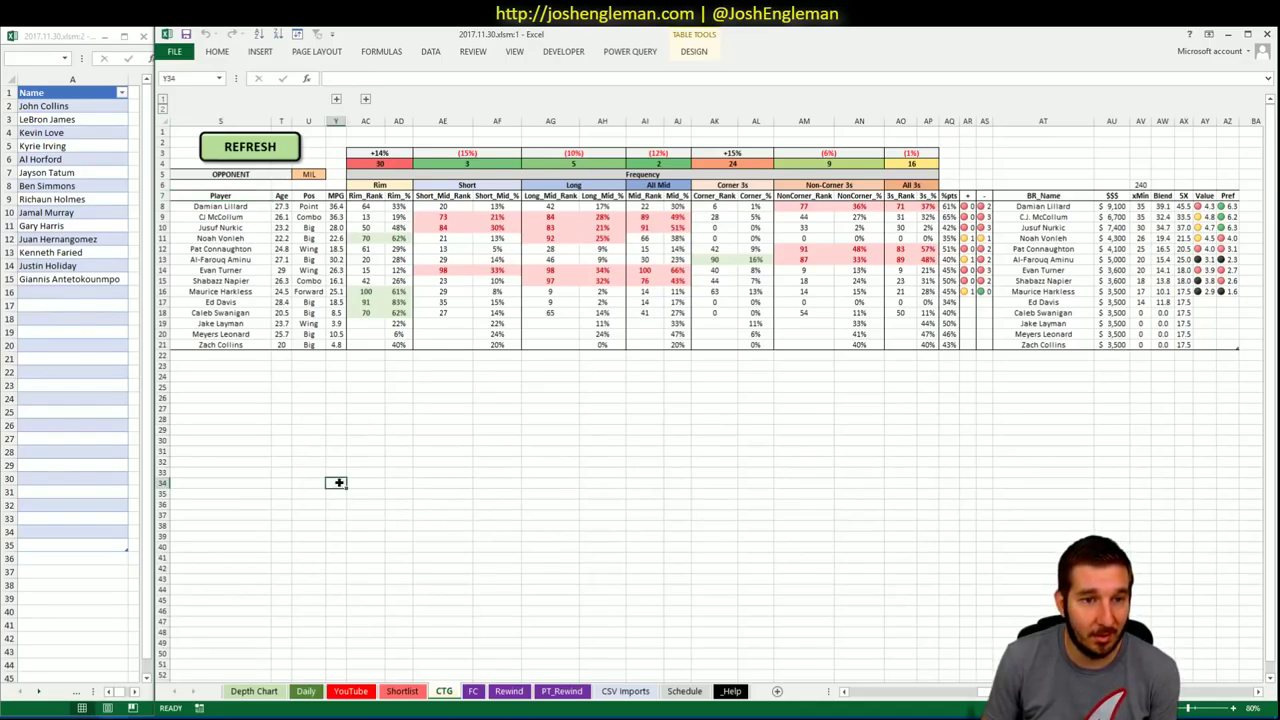
{"action": "left_click", "coordinate": [306, 691]}
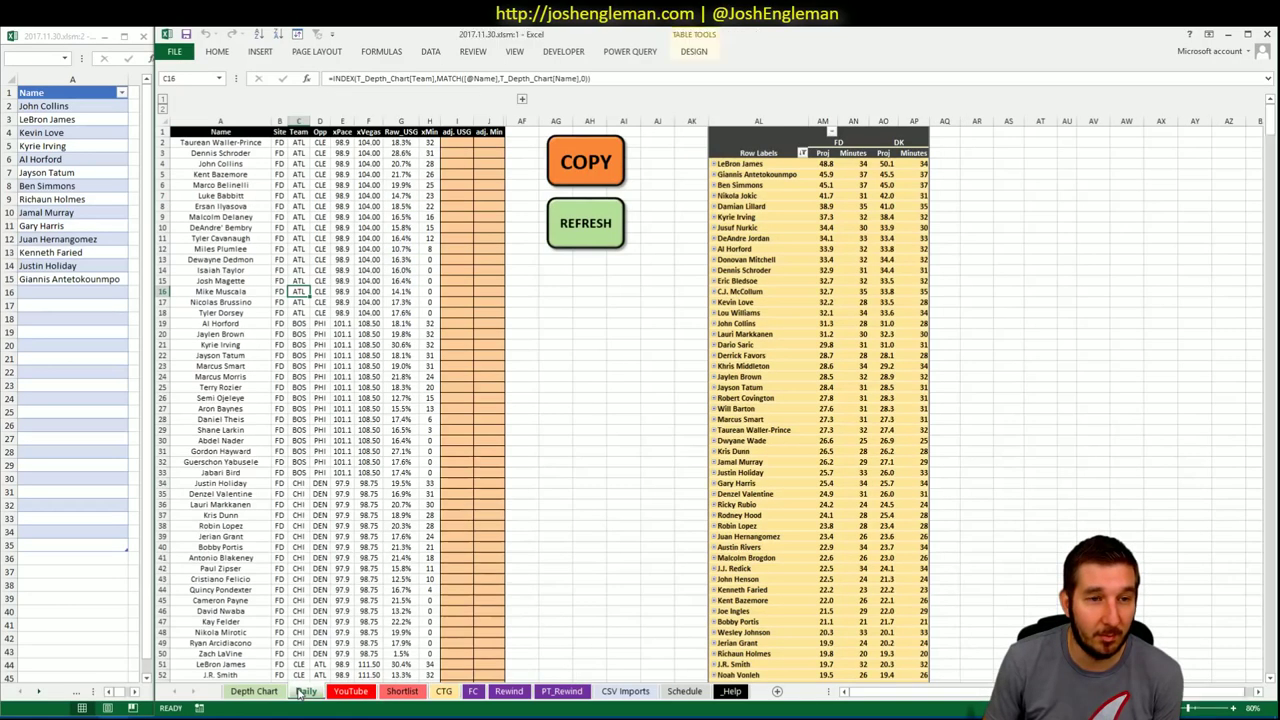
{"action": "left_click", "coordinate": [352, 691]}
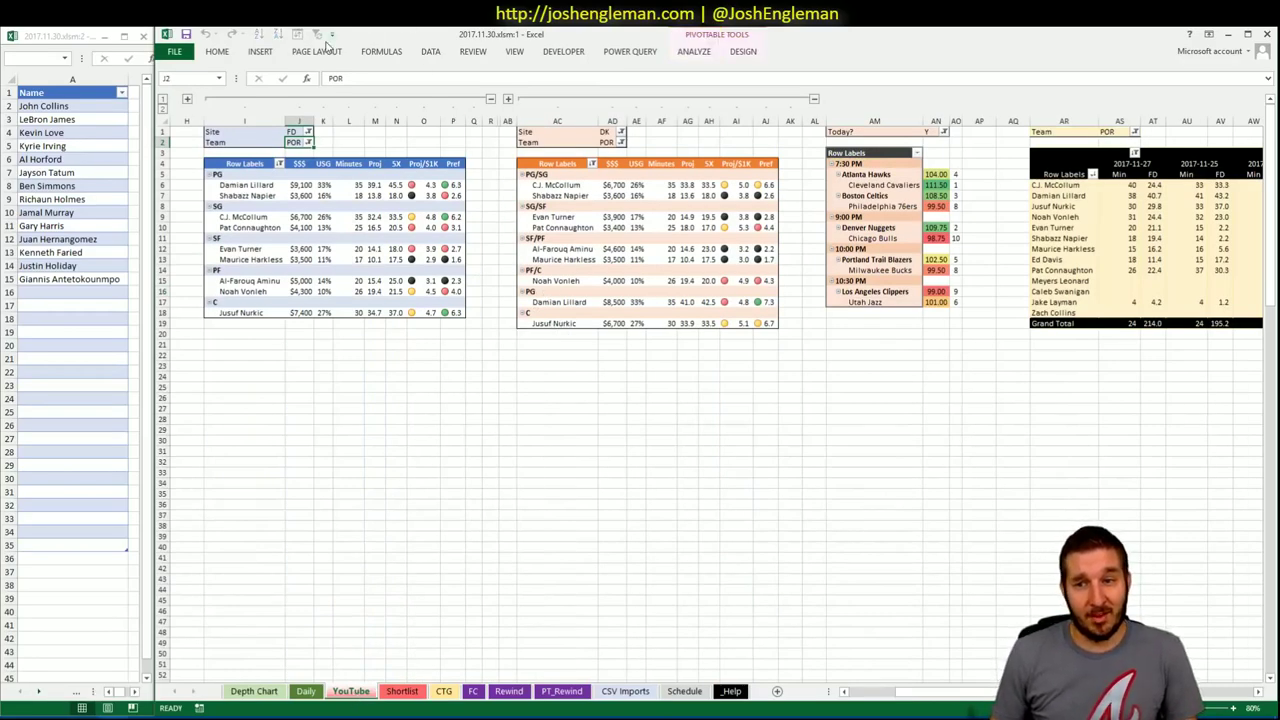
{"action": "type", "text": "LAC"}
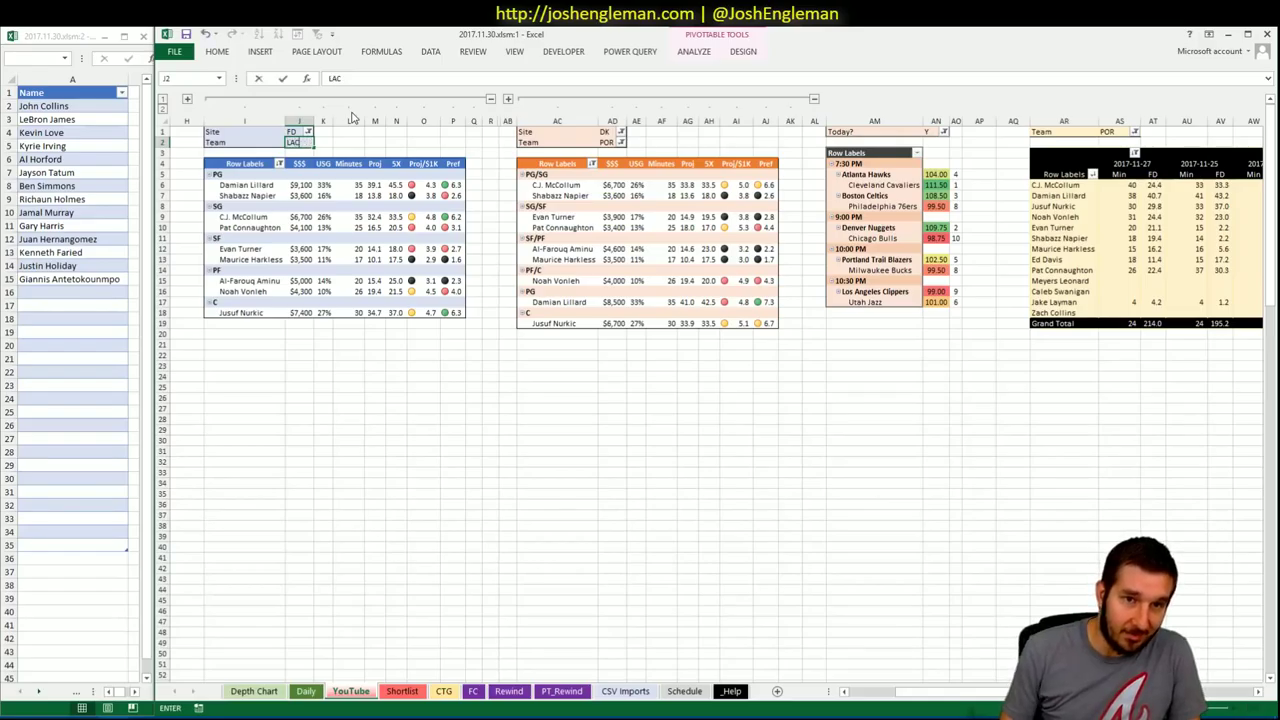
{"action": "key", "text": "Return"}
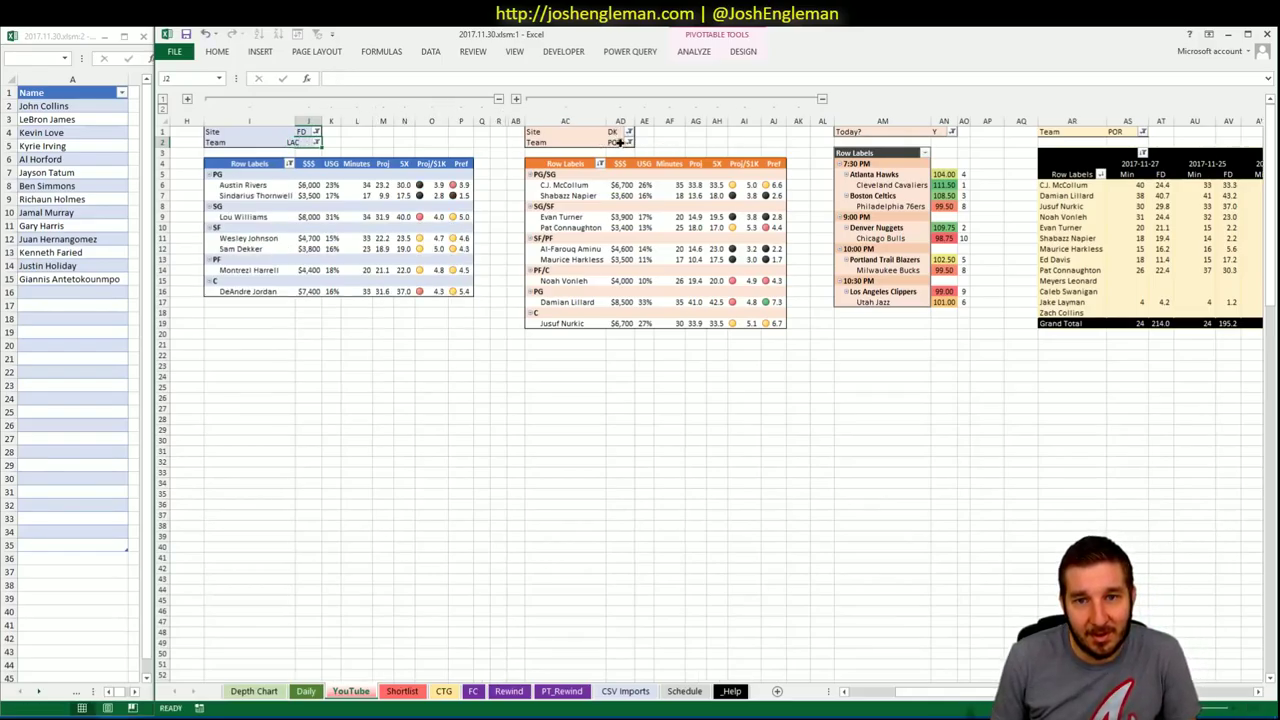
{"action": "left_click", "coordinate": [618, 142]}
{"action": "type", "text": "LAC"}
{"action": "key", "text": "Return"}
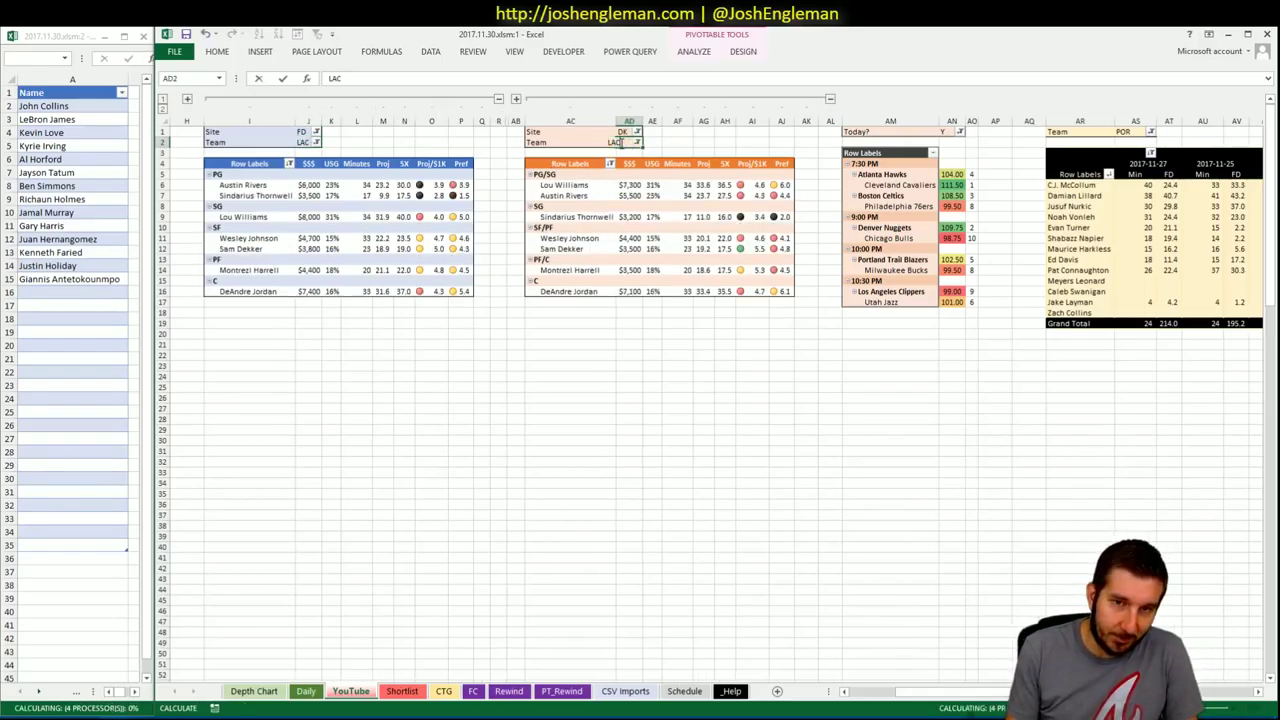
Filter the recent minutes and FD points by date table to team LAC
{"action": "left_click", "coordinate": [1121, 132]}
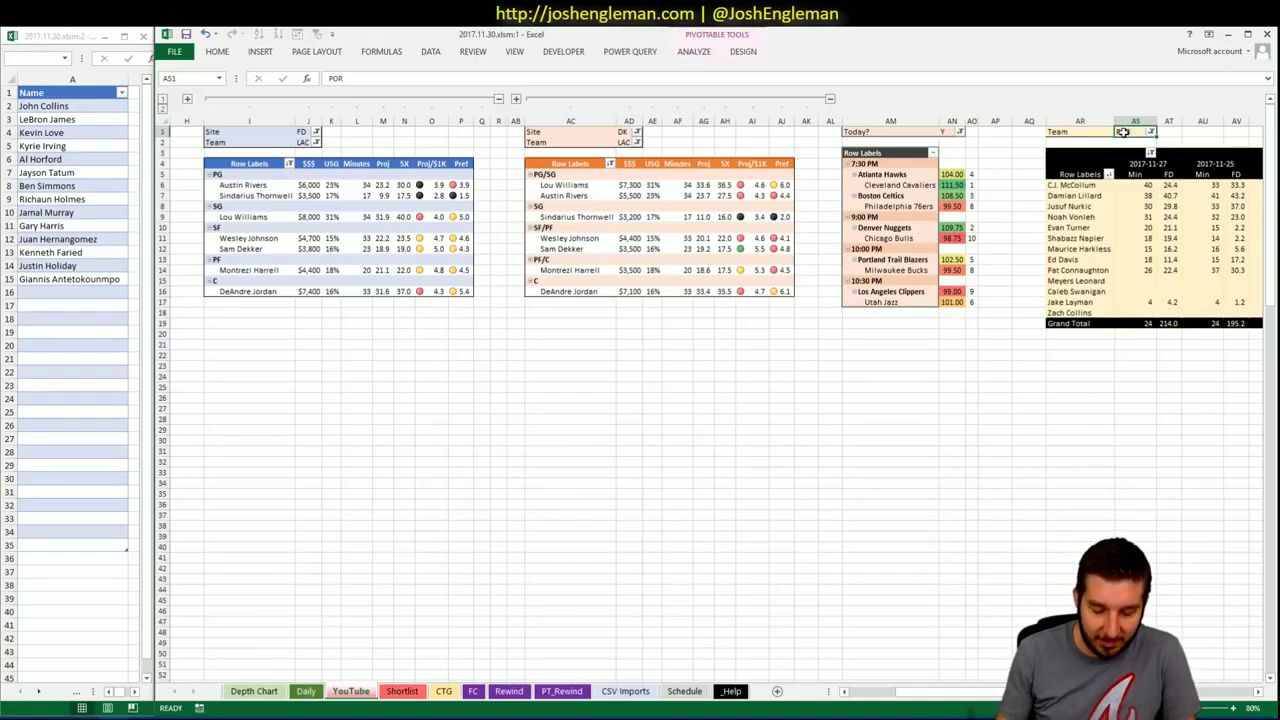
{"action": "type", "text": "LAC"}
{"action": "key", "text": "Return"}
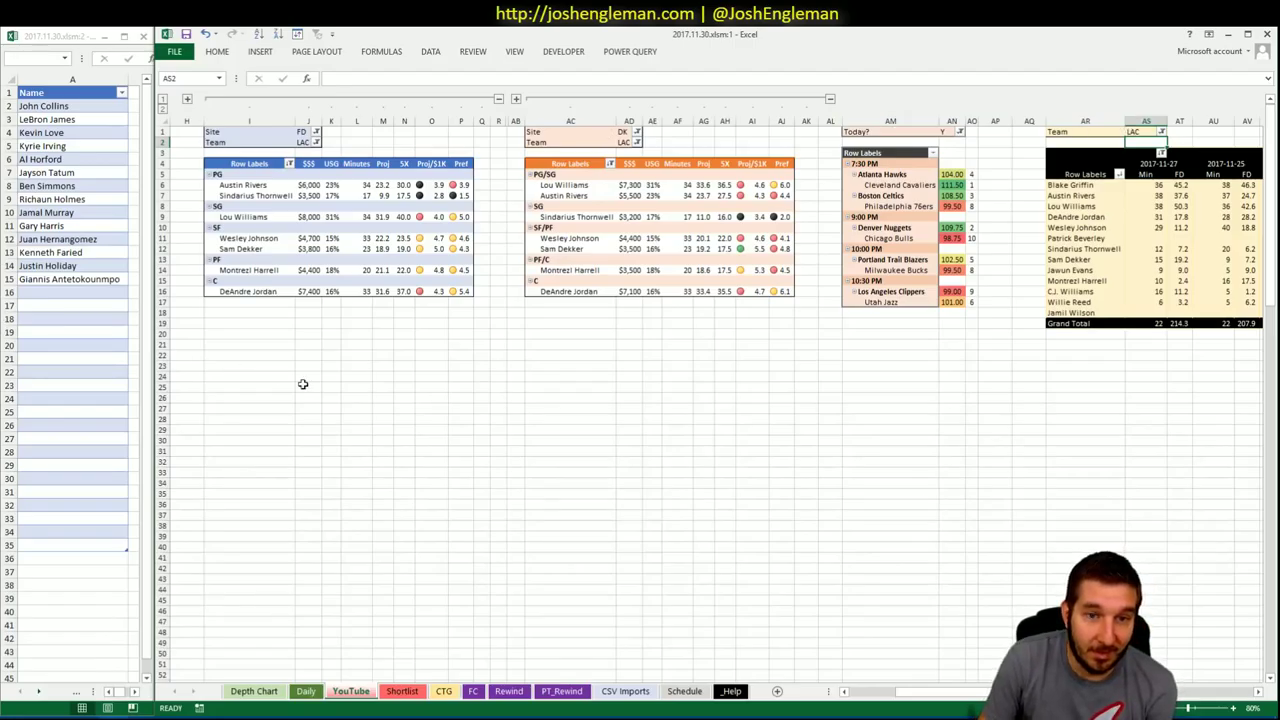
{"action": "left_click", "coordinate": [403, 323]}
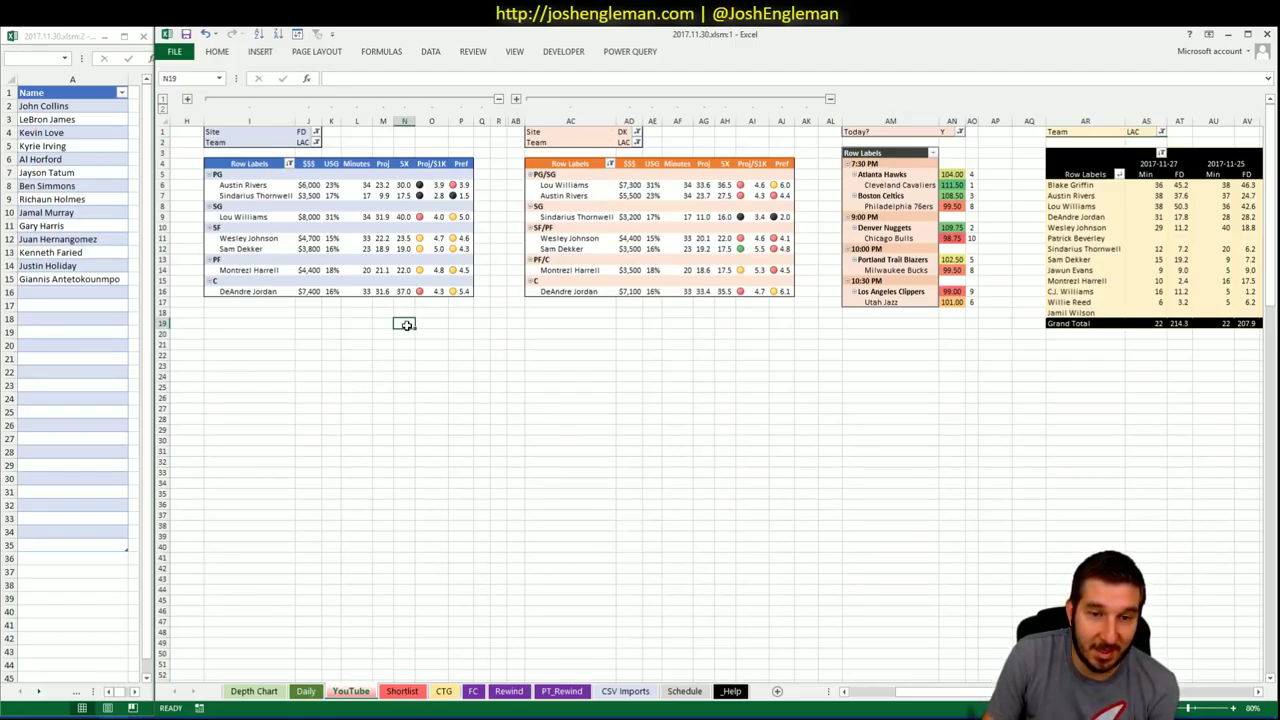
{"action": "left_click_drag", "start_coordinate": [395, 324], "coordinate": [383, 311]}
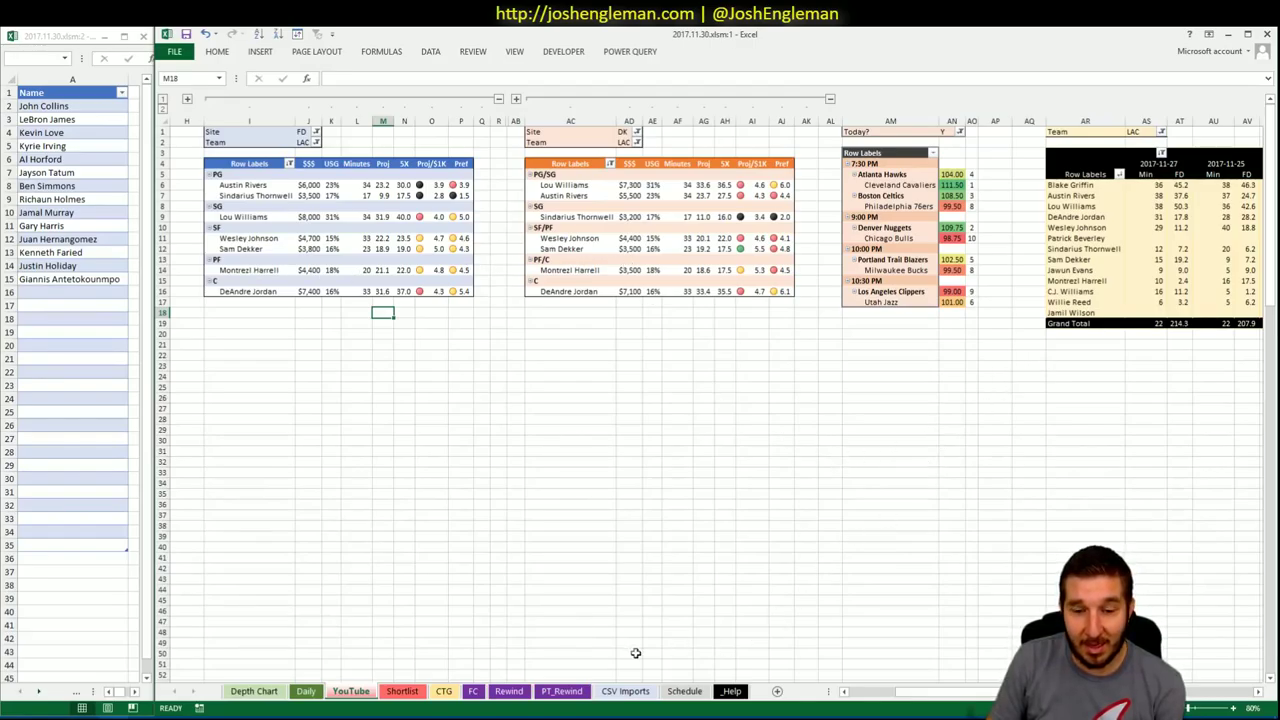
Switch to Cleaning the Glass in the browser and open the Los Angeles Clippers' Shooting: Frequency table
{"action": "left_click", "coordinate": [49, 716]}
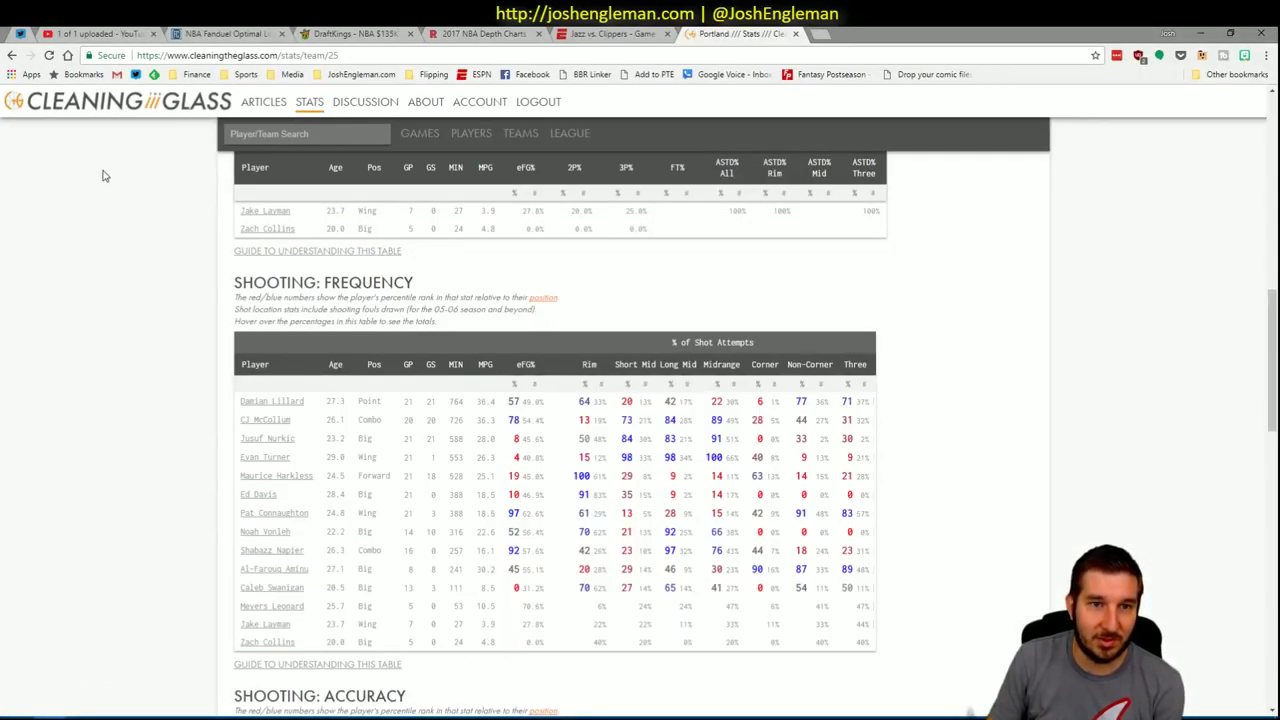
{"action": "left_click", "coordinate": [278, 134]}
{"action": "type", "text": "clipper"}
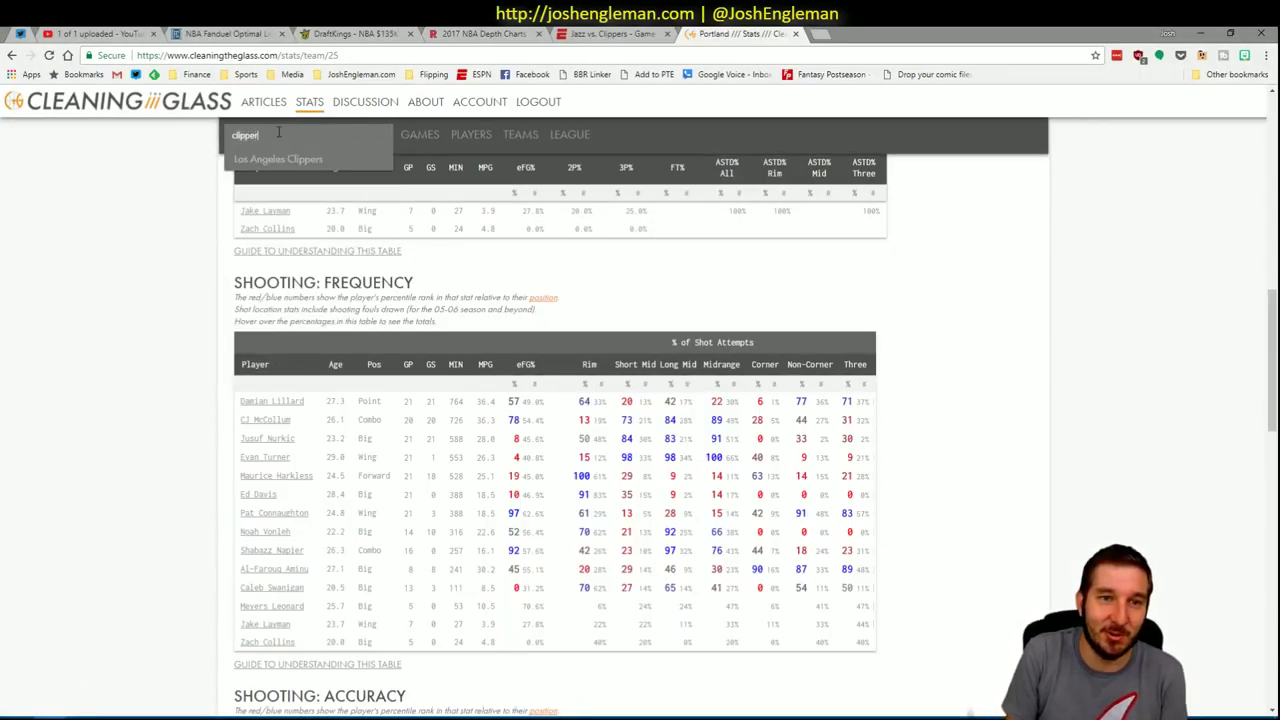
{"action": "key", "text": "Return"}
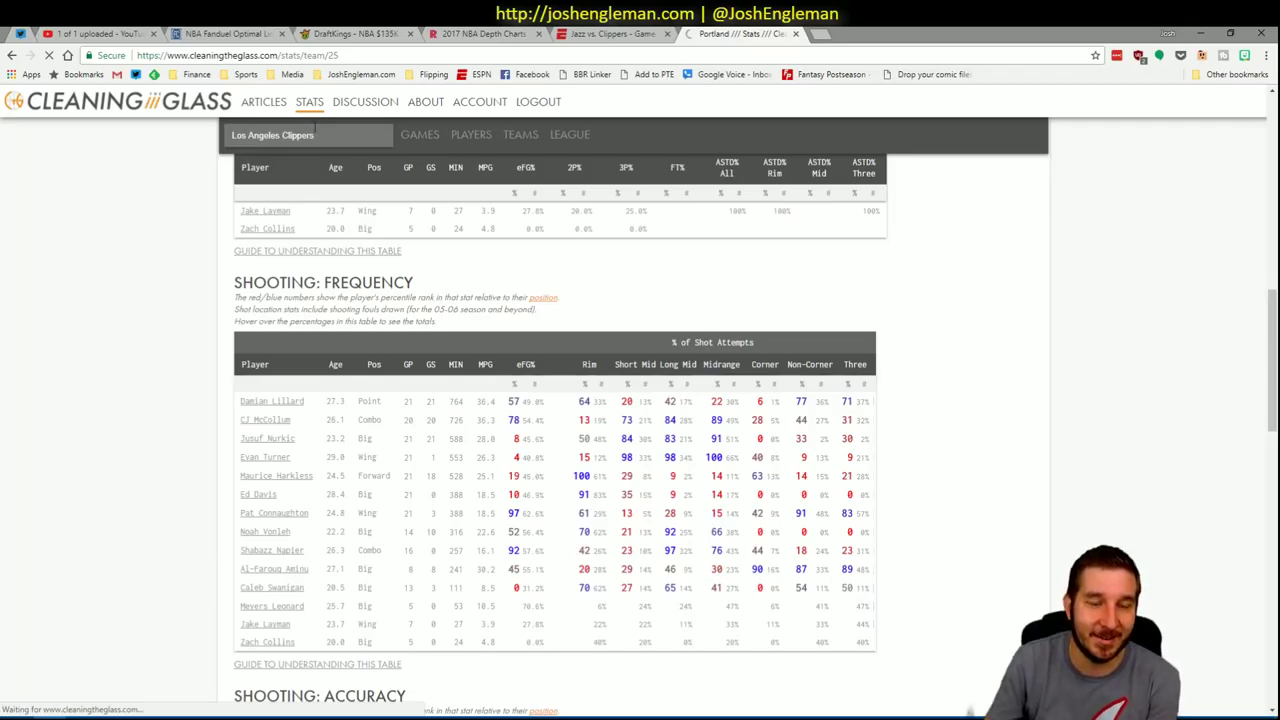
{"action": "scroll", "coordinate": [700, 368], "scroll_direction": "down", "scroll_amount": 15}
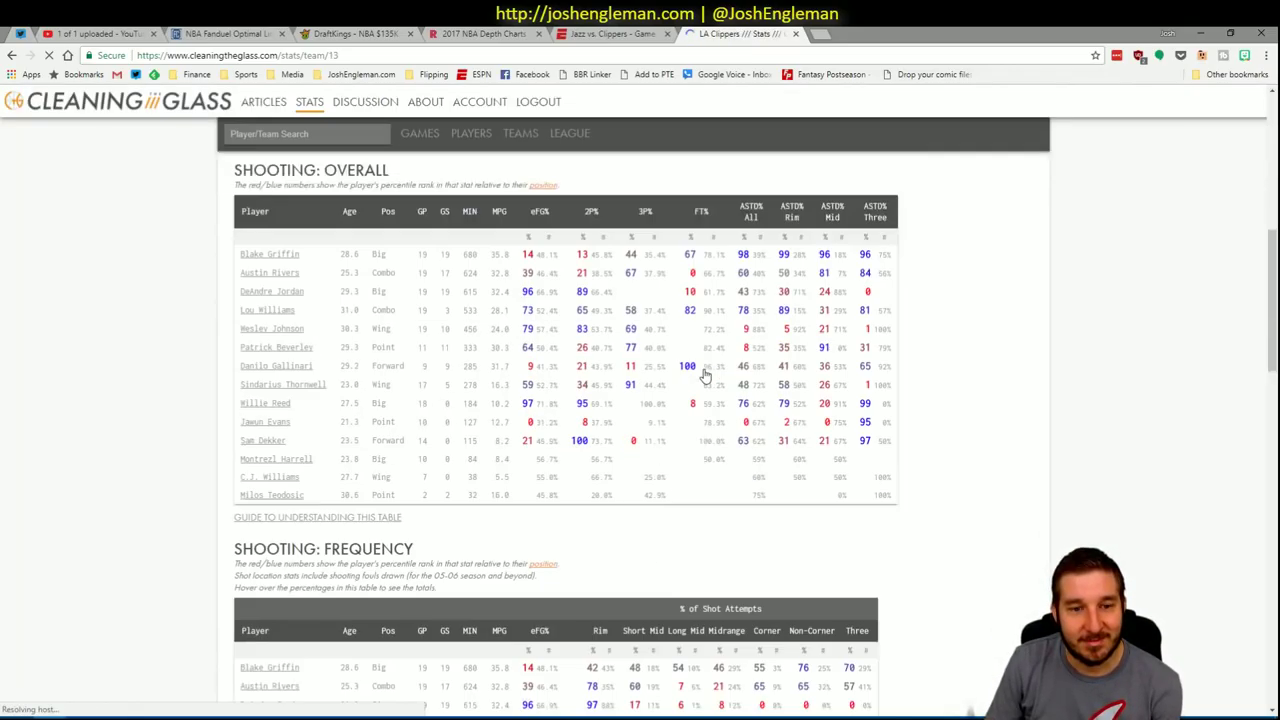
{"action": "scroll", "coordinate": [730, 370], "scroll_direction": "up", "scroll_amount": 2}
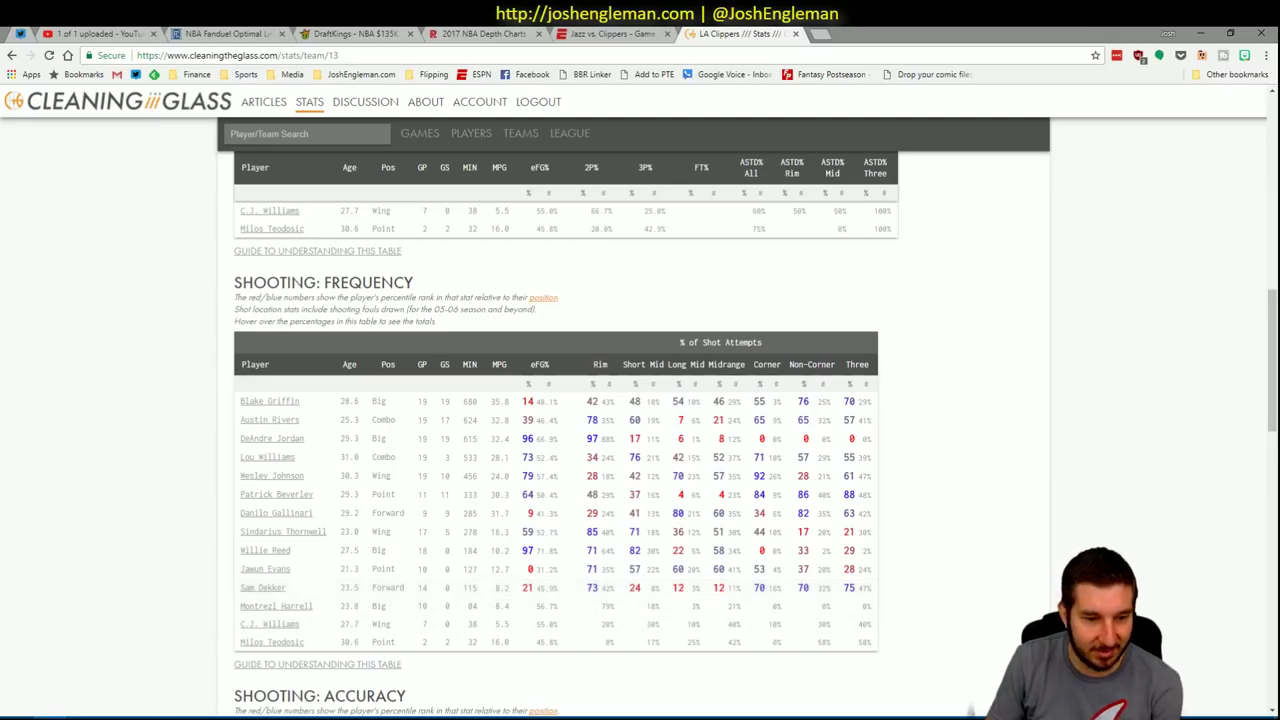
Return to the workbook's CTG sheet and set the opponent to UTA
{"action": "left_click", "coordinate": [114, 716]}
{"action": "left_click", "coordinate": [126, 687]}
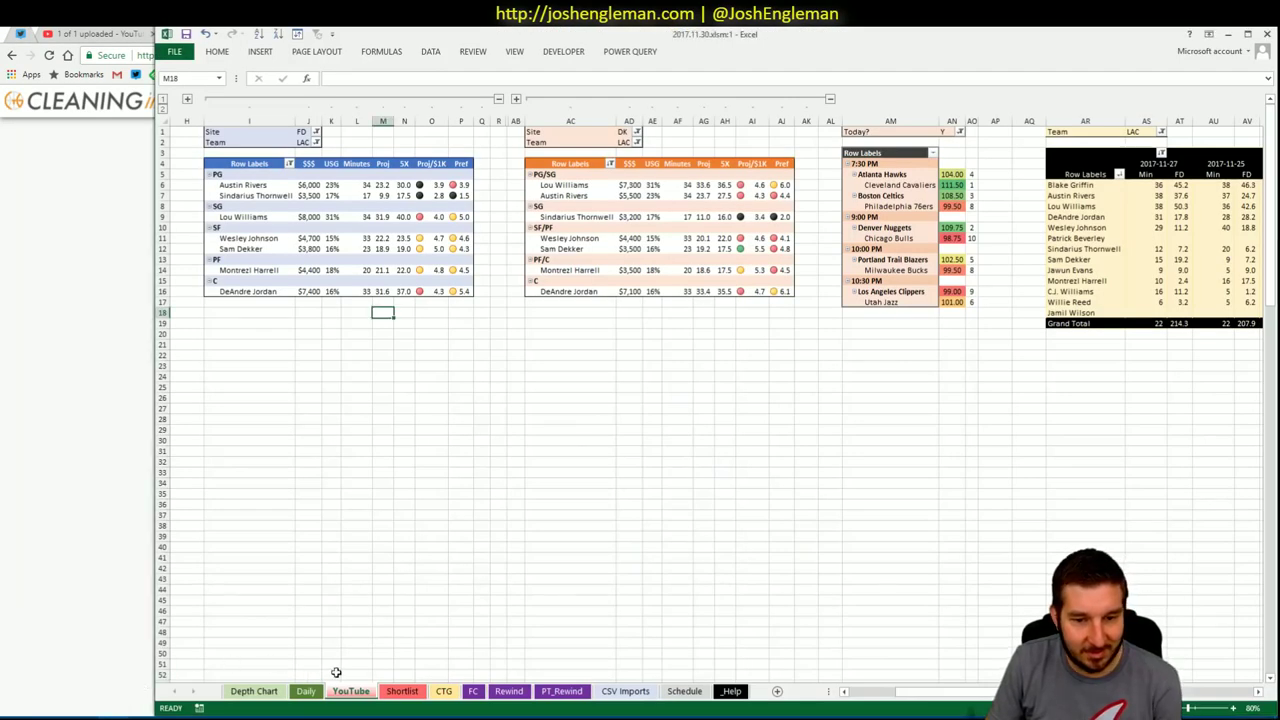
{"action": "left_click", "coordinate": [443, 691]}
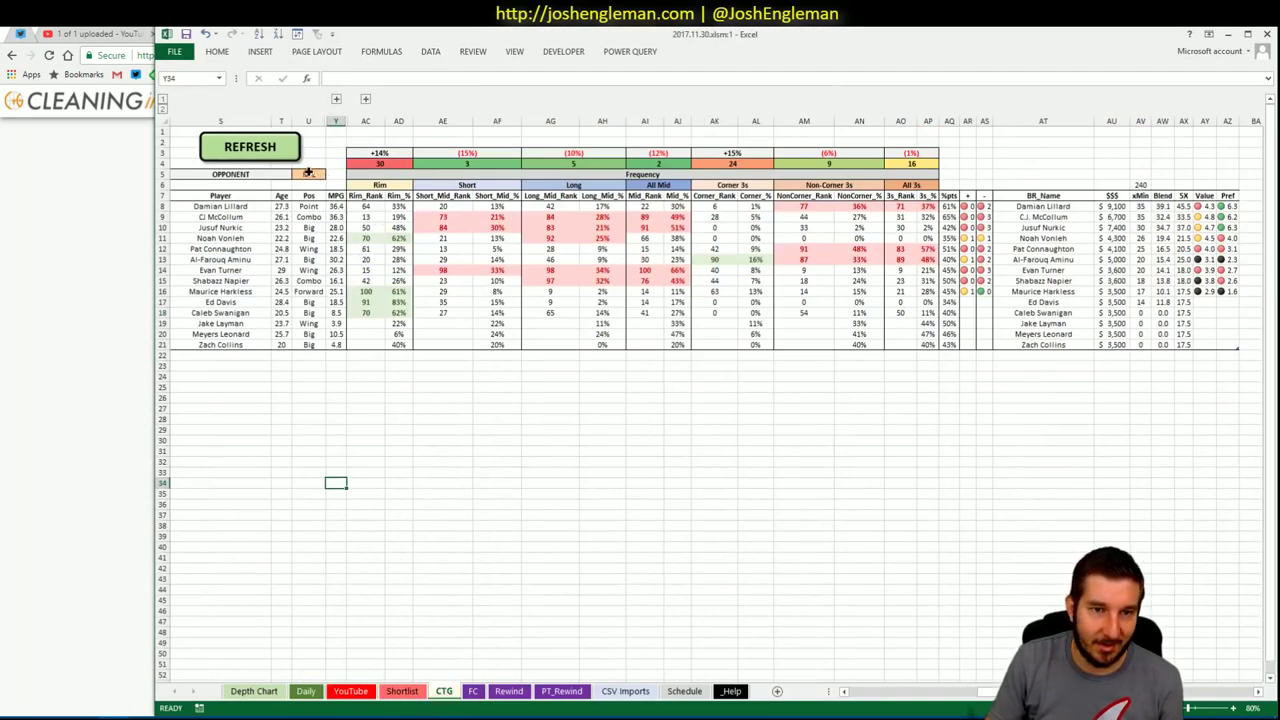
{"action": "left_click", "coordinate": [310, 174]}
{"action": "type", "text": "UTA"}
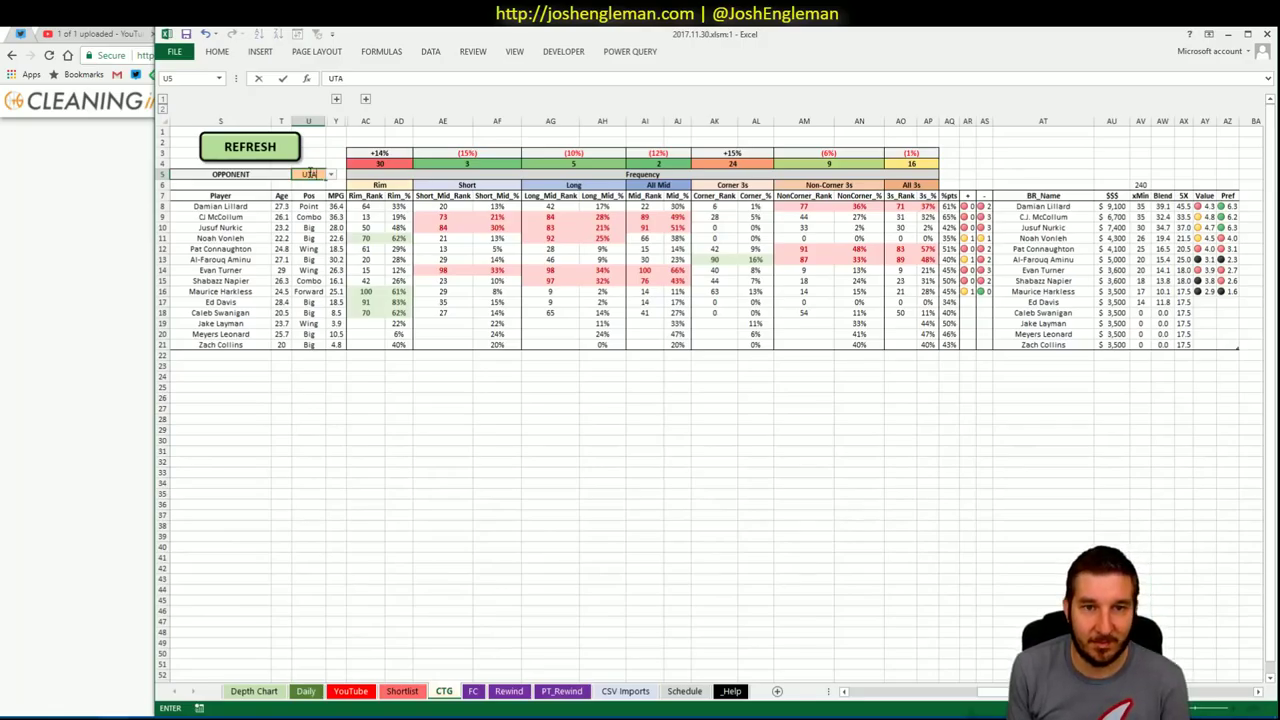
{"action": "key", "text": "Return"}
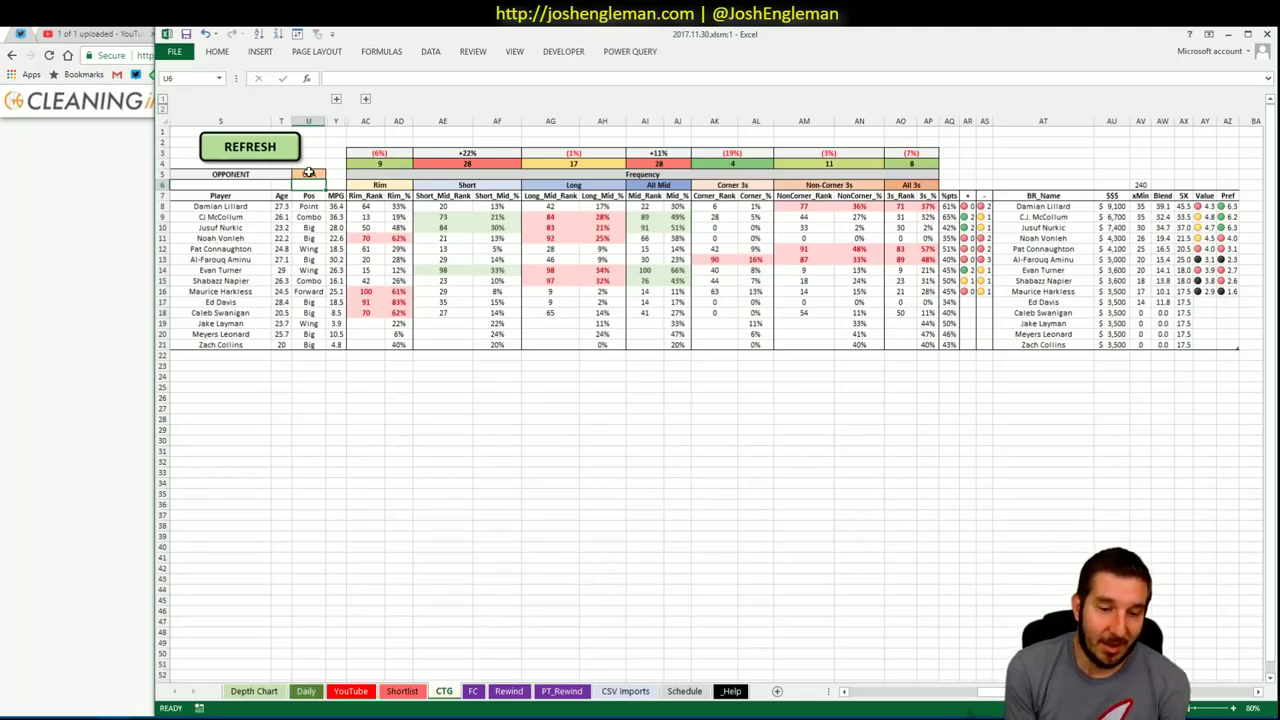
Return to the YouTube sheet with the shortlist window beside it and review the LAC players' projections and recent minutes and FD points
{"action": "left_click", "coordinate": [306, 691]}
{"action": "left_click", "coordinate": [340, 691]}
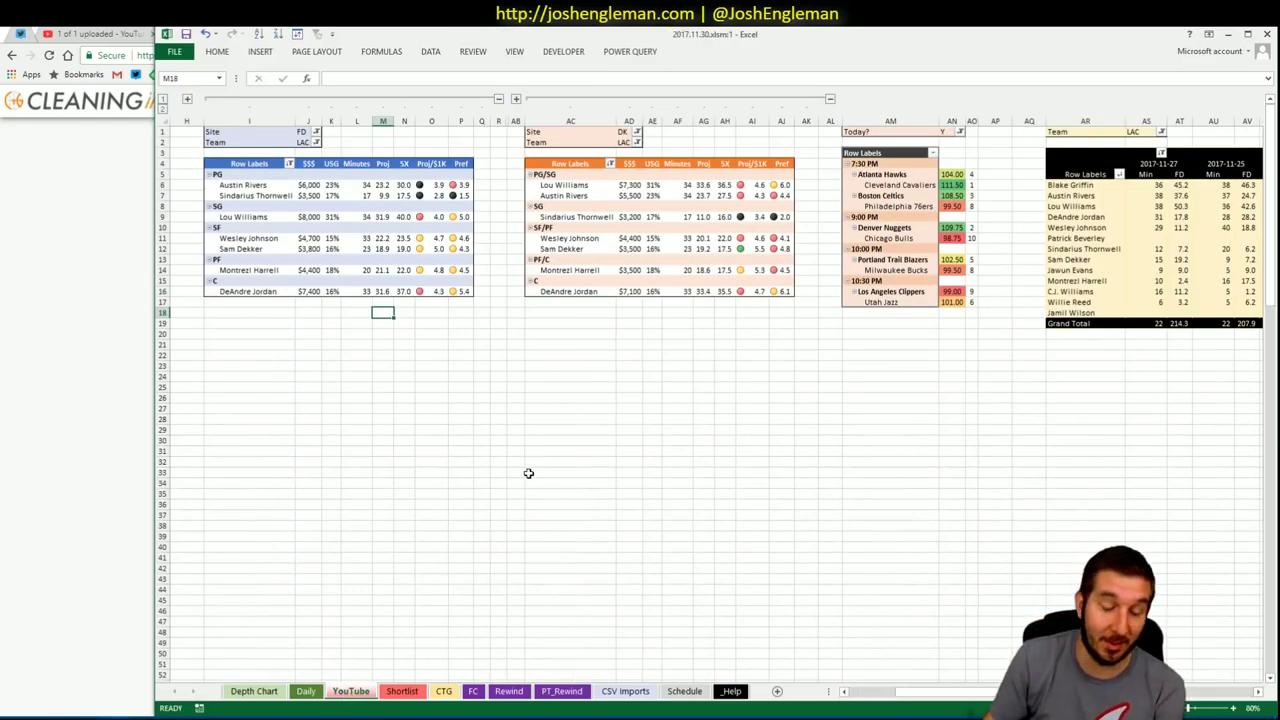
{"action": "mouse_move", "coordinate": [143, 714]}
{"action": "left_click", "coordinate": [80, 665]}
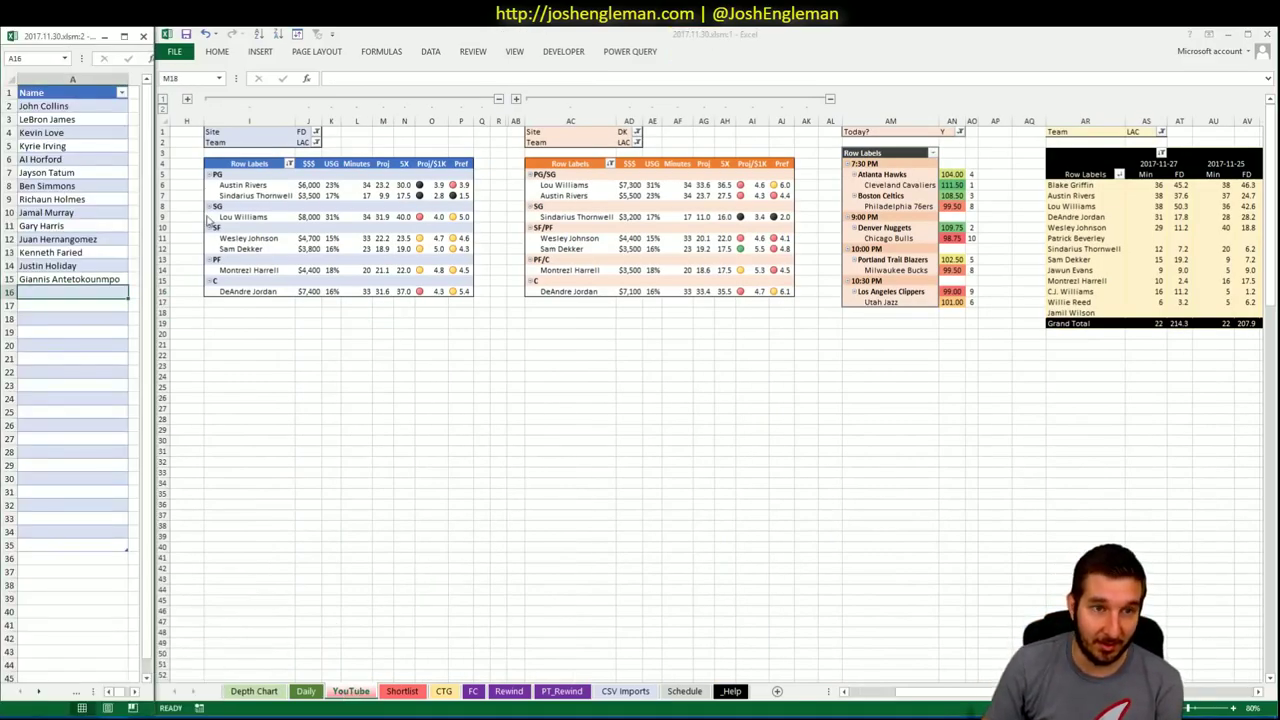
{"action": "left_click", "coordinate": [306, 143]}
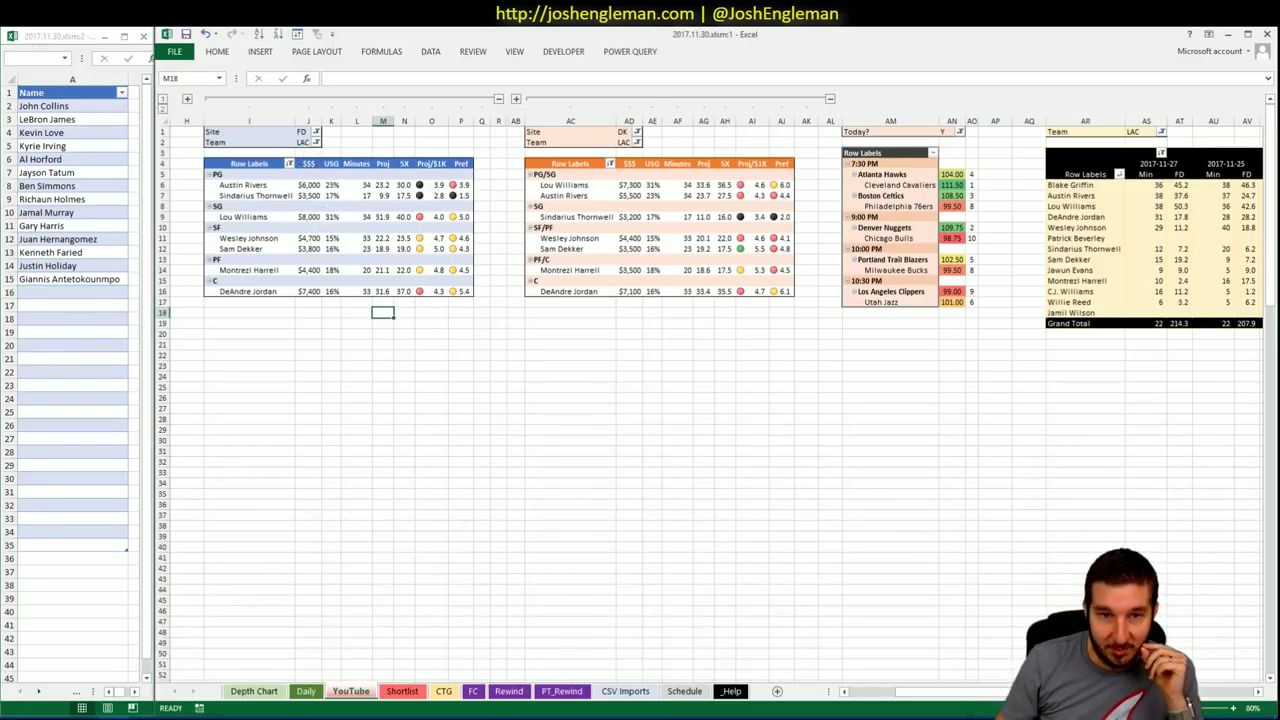
{"action": "left_click_drag", "start_coordinate": [928, 691], "coordinate": [995, 691]}
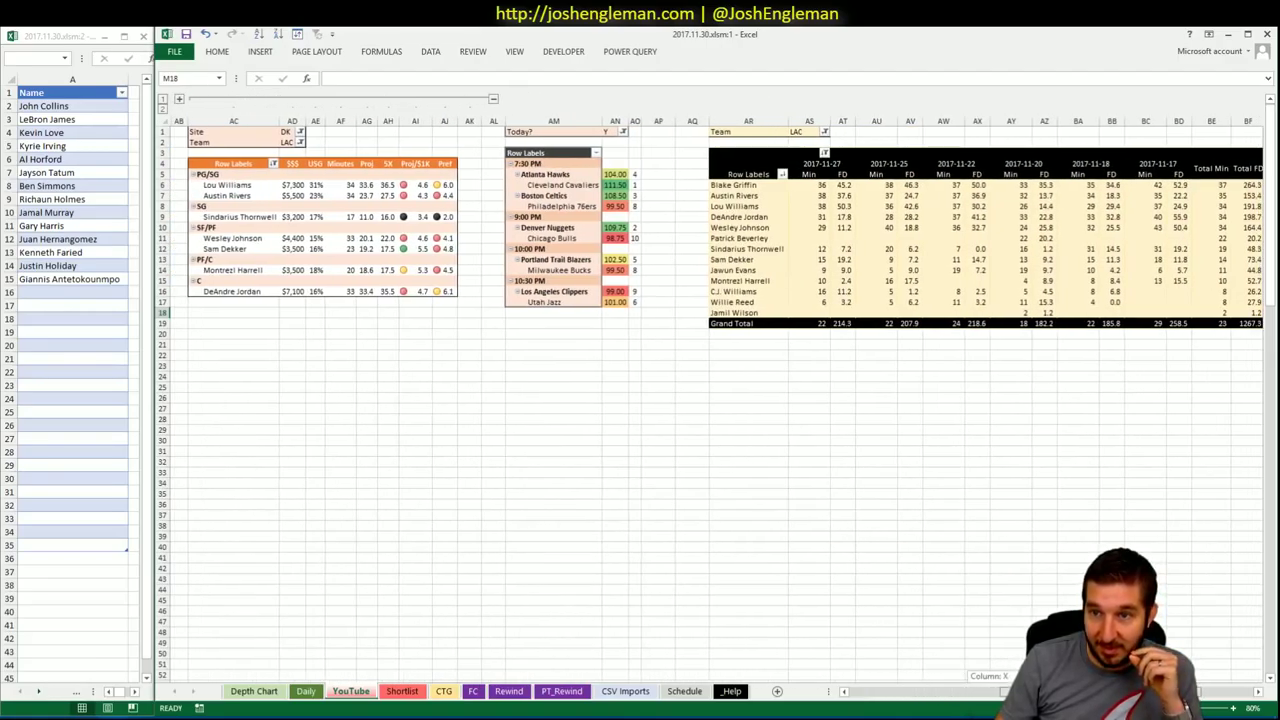
{"action": "left_click_drag", "start_coordinate": [995, 691], "coordinate": [928, 691]}
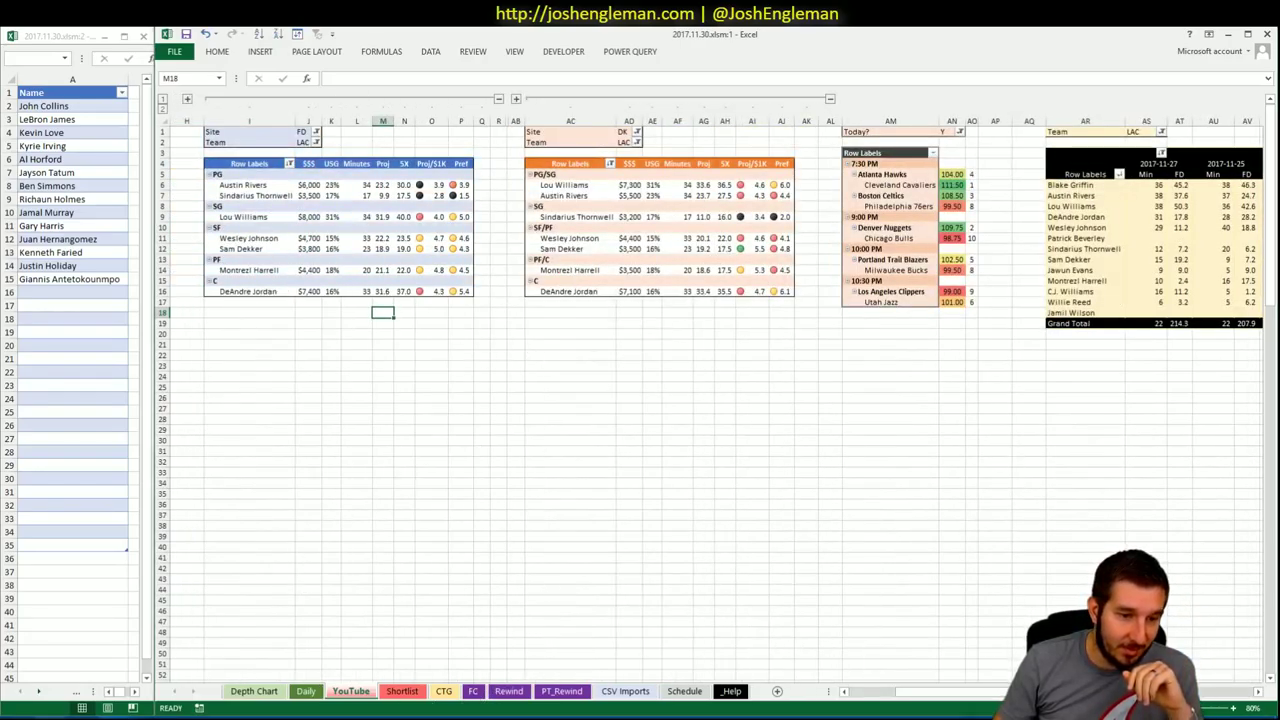
{"action": "key", "text": "alt+Tab"}
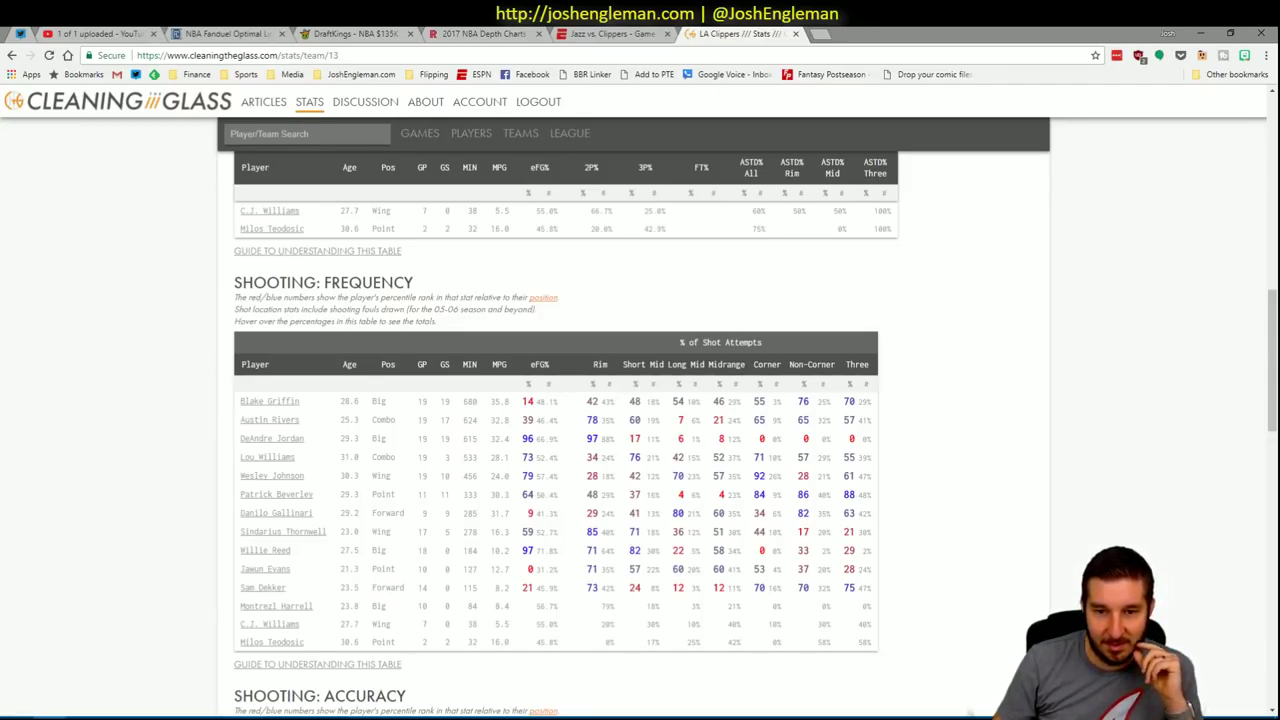
{"action": "key", "text": "alt+Tab"}
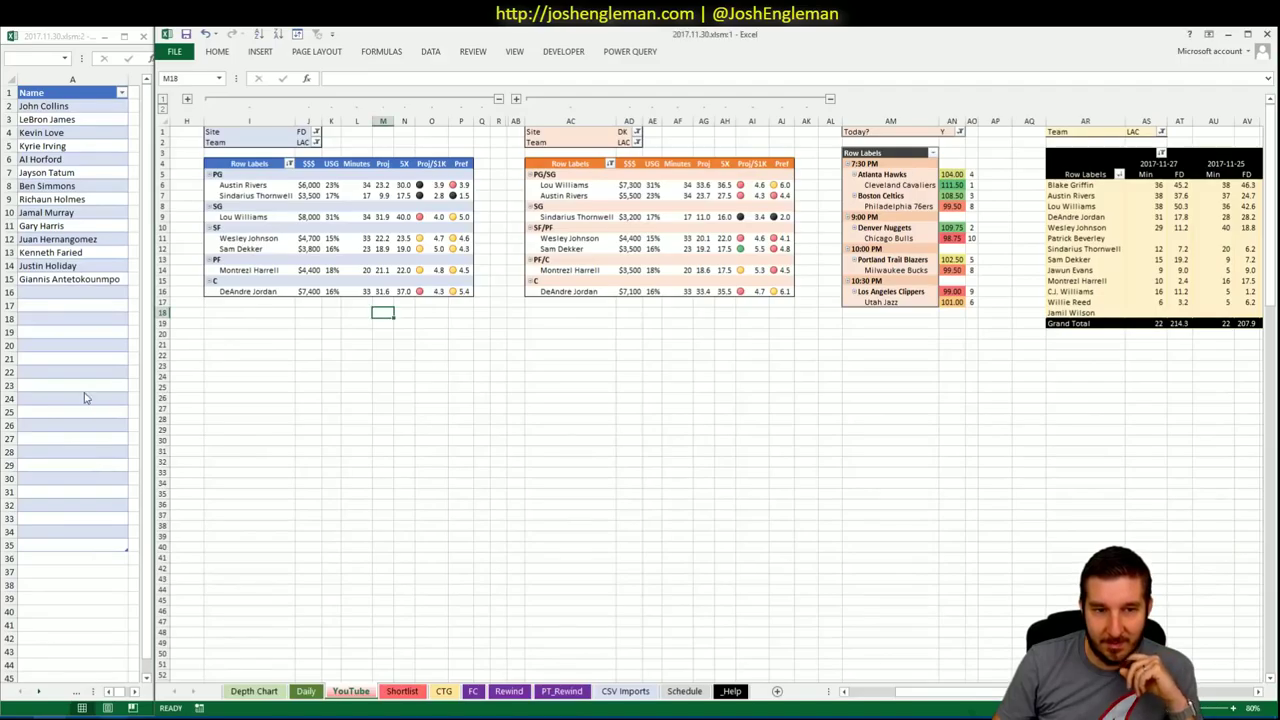
Filter both the FanDuel and DraftKings projection tables on the YouTube sheet to team UTA
{"action": "left_click", "coordinate": [307, 142]}
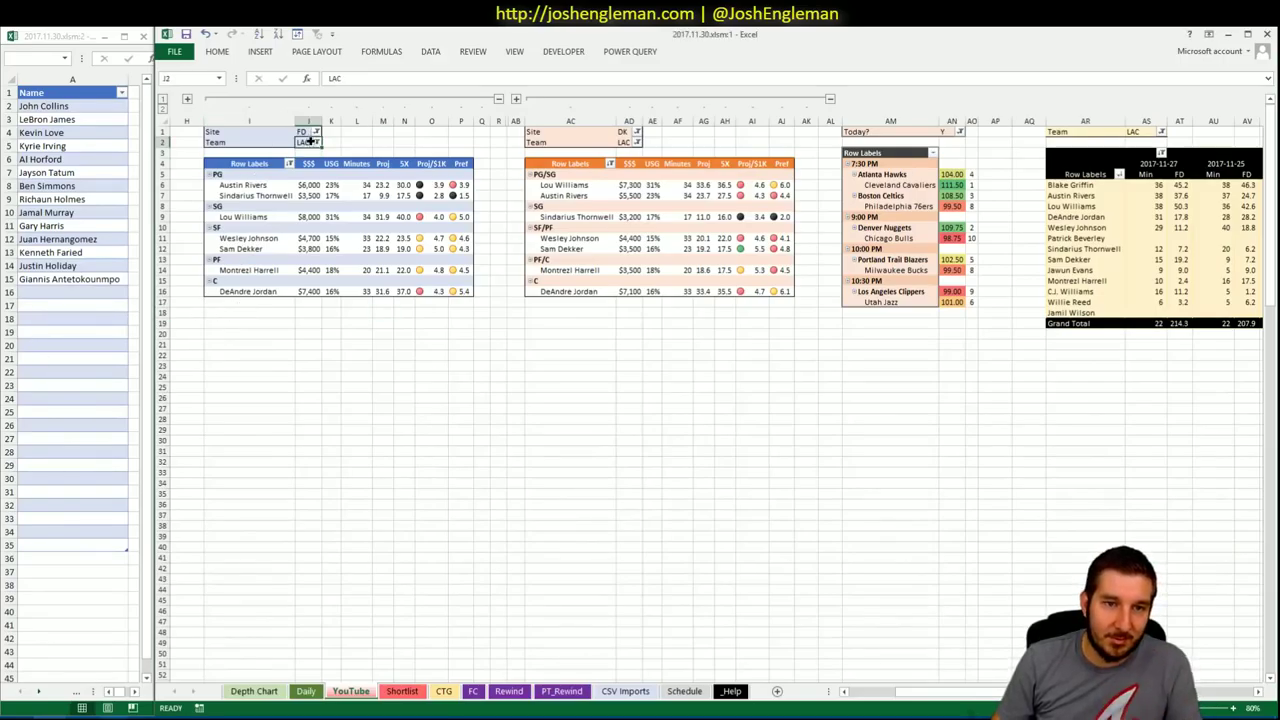
{"action": "type", "text": "UTA"}
{"action": "key", "text": "Return"}
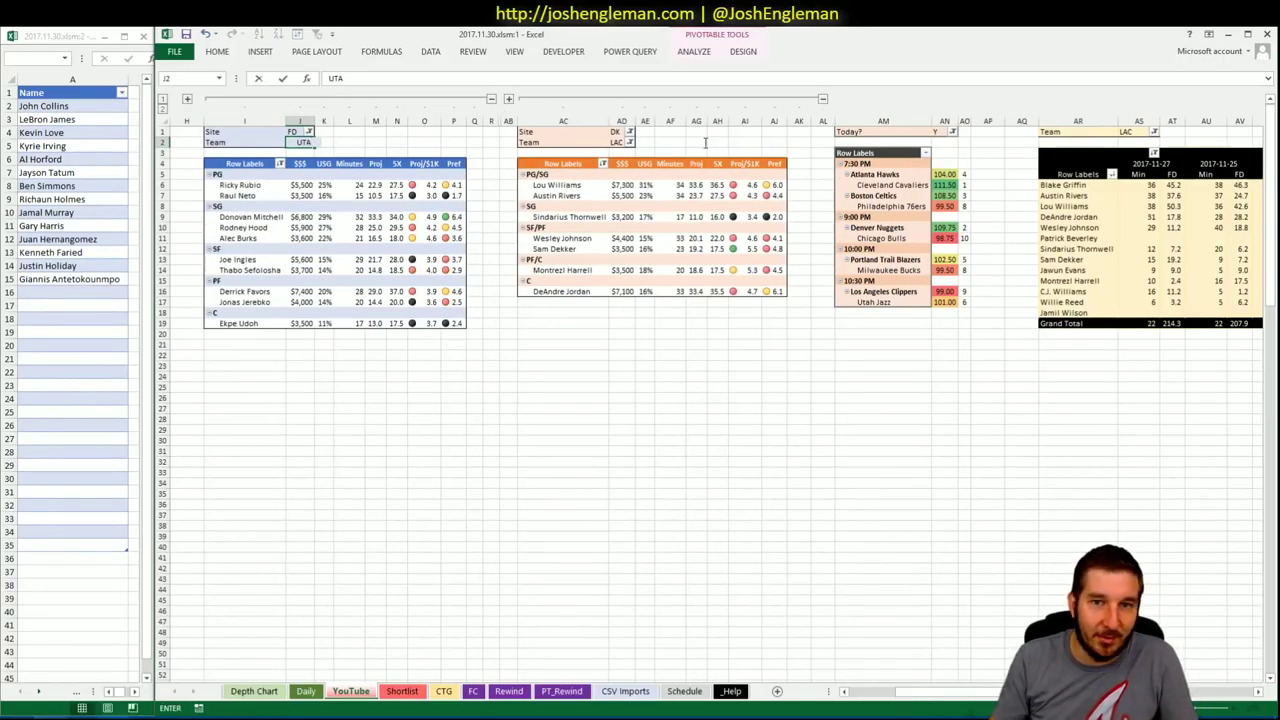
{"action": "left_click", "coordinate": [621, 142]}
{"action": "type", "text": "UTA"}
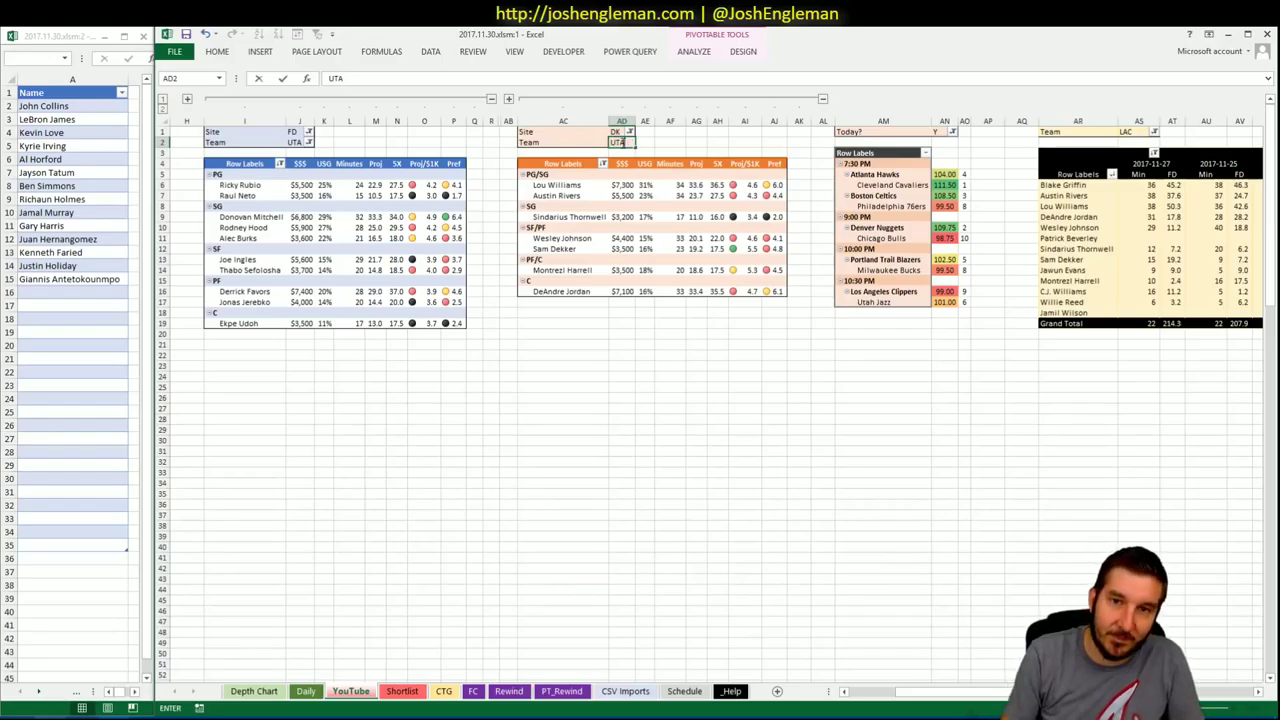
{"action": "key", "text": "Return"}
Filter the recent minutes and FD points by date table to team UTA
{"action": "left_click", "coordinate": [1122, 131]}
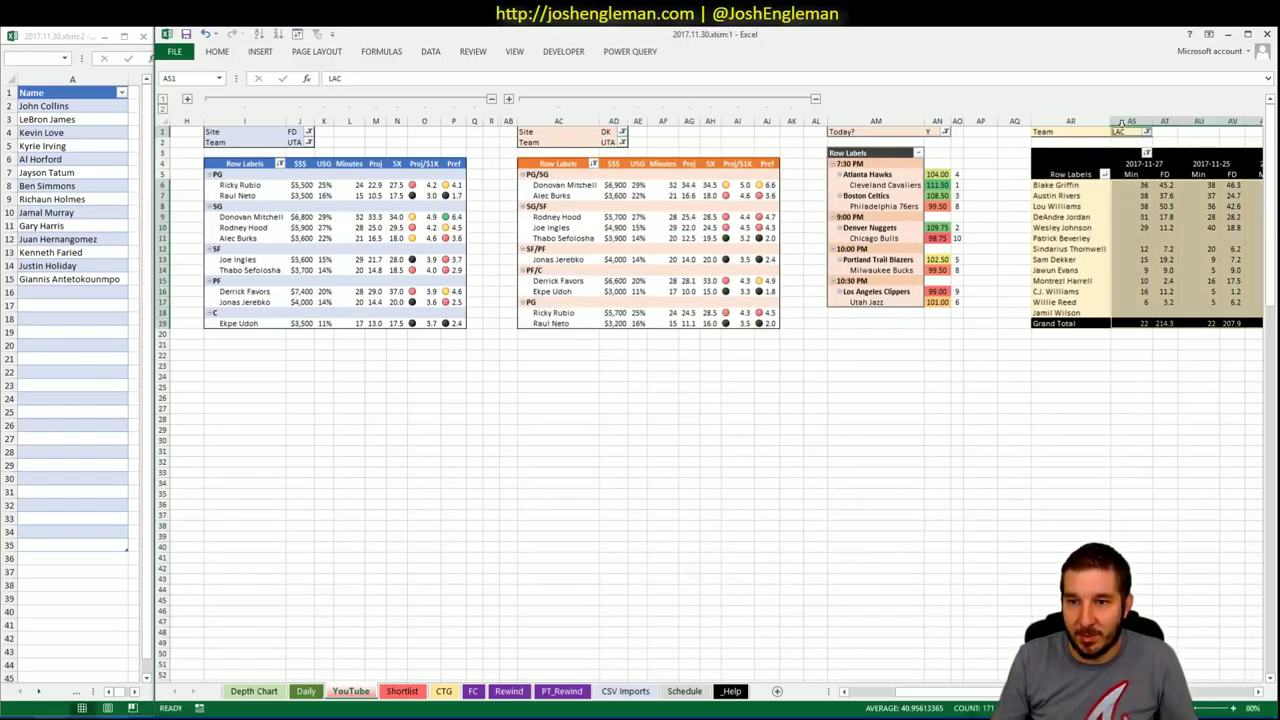
{"action": "type", "text": "UTA"}
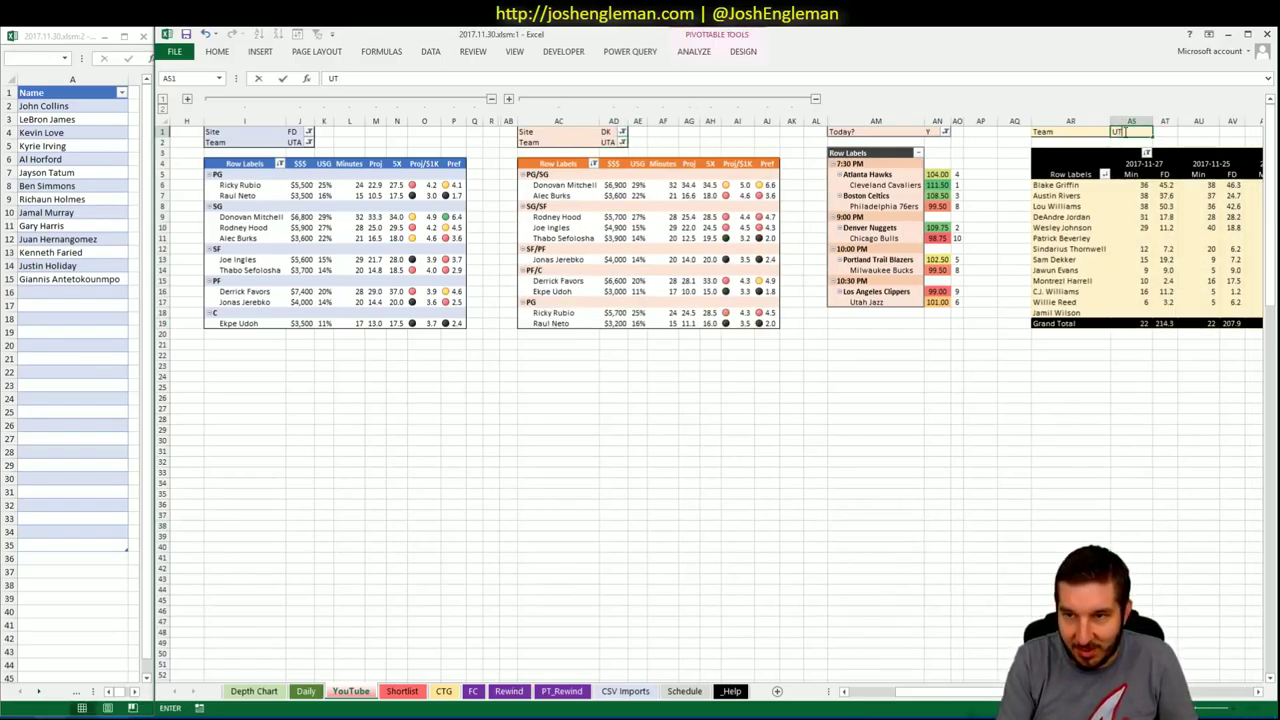
{"action": "key", "text": "Return"}
{"action": "left_click", "coordinate": [1024, 504]}
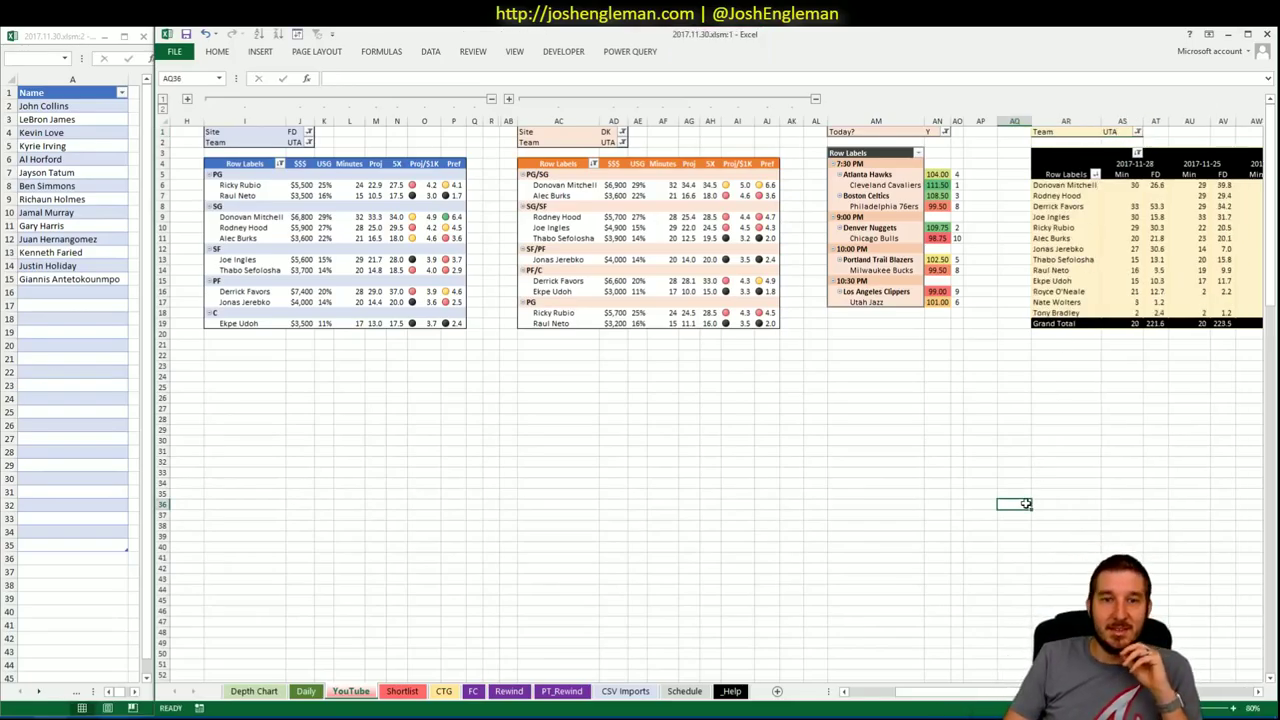
Switch to Cleaning the Glass in the browser and open the Utah Jazz's Shooting: Frequency table
{"action": "key", "text": "alt+Tab"}
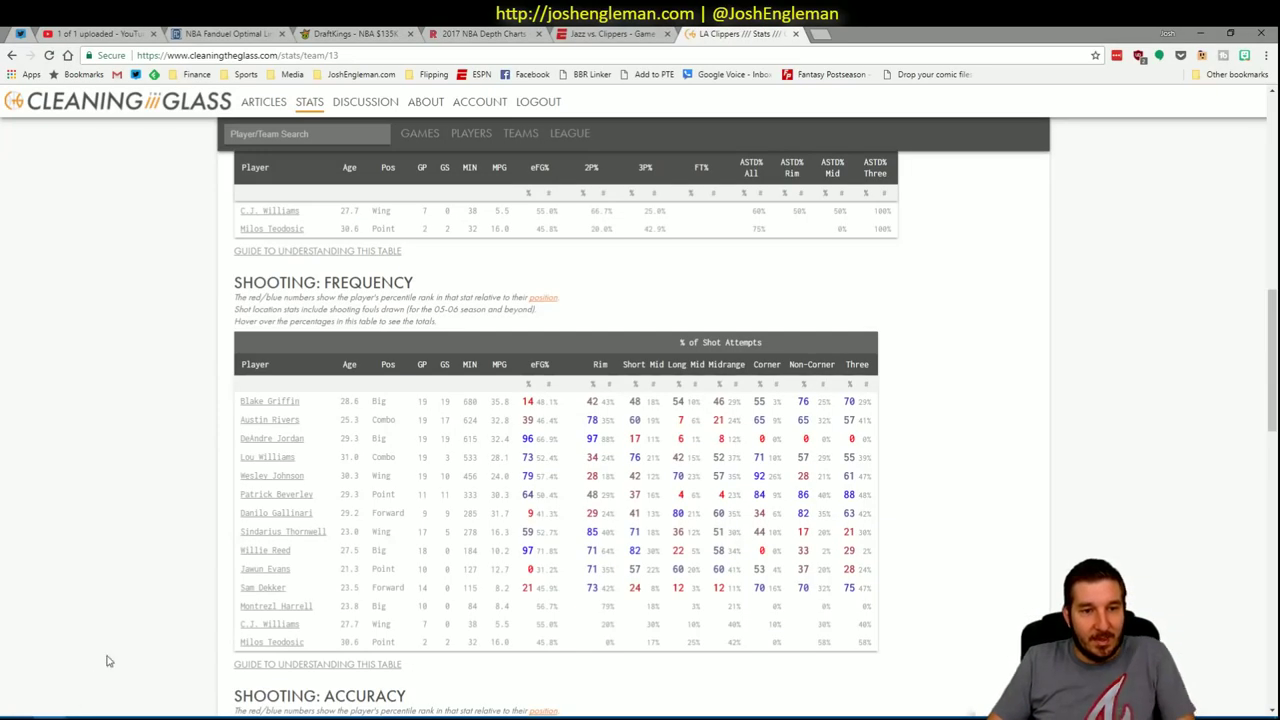
{"action": "left_click", "coordinate": [331, 128]}
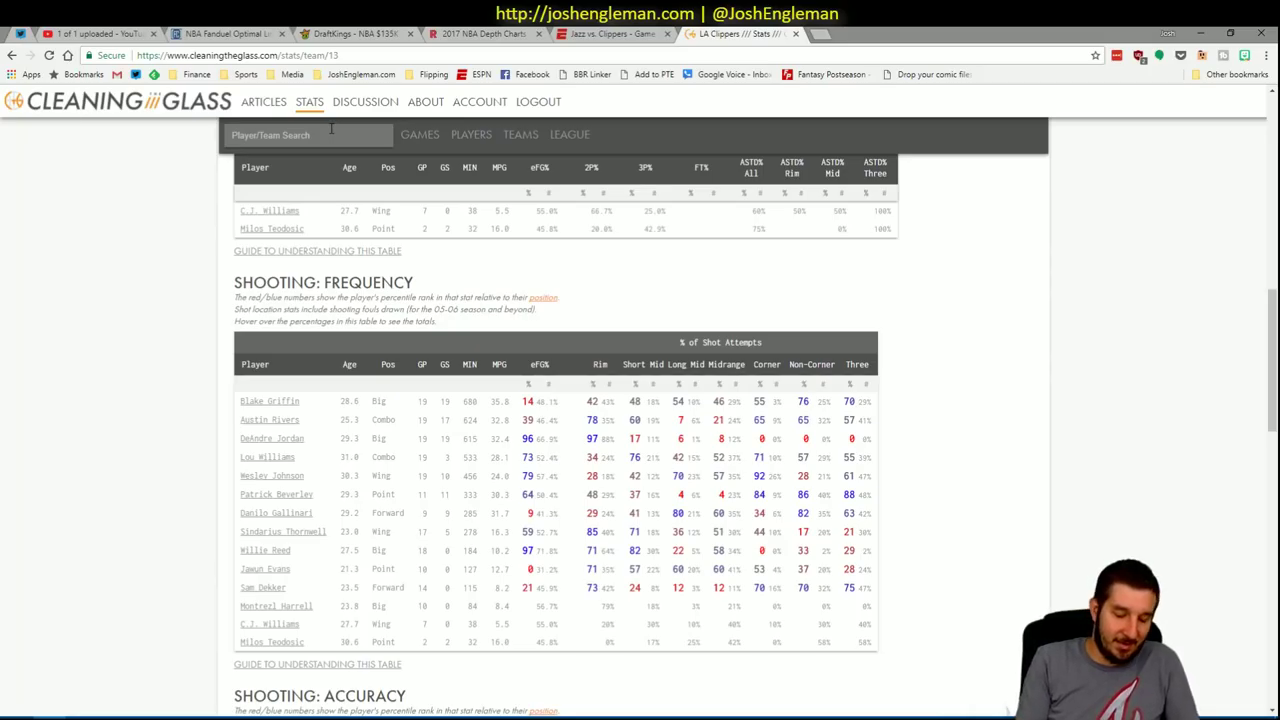
{"action": "type", "text": "utah"}
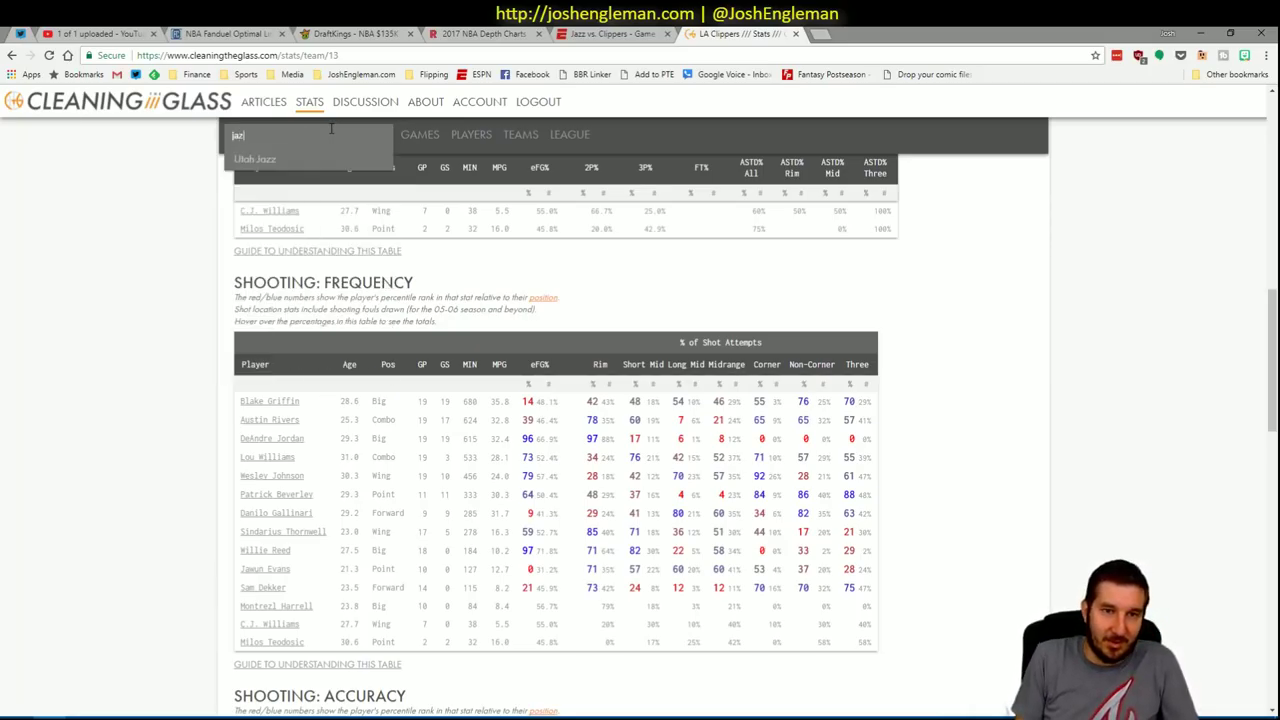
{"action": "key", "text": "Down"}
{"action": "key", "text": "Return"}
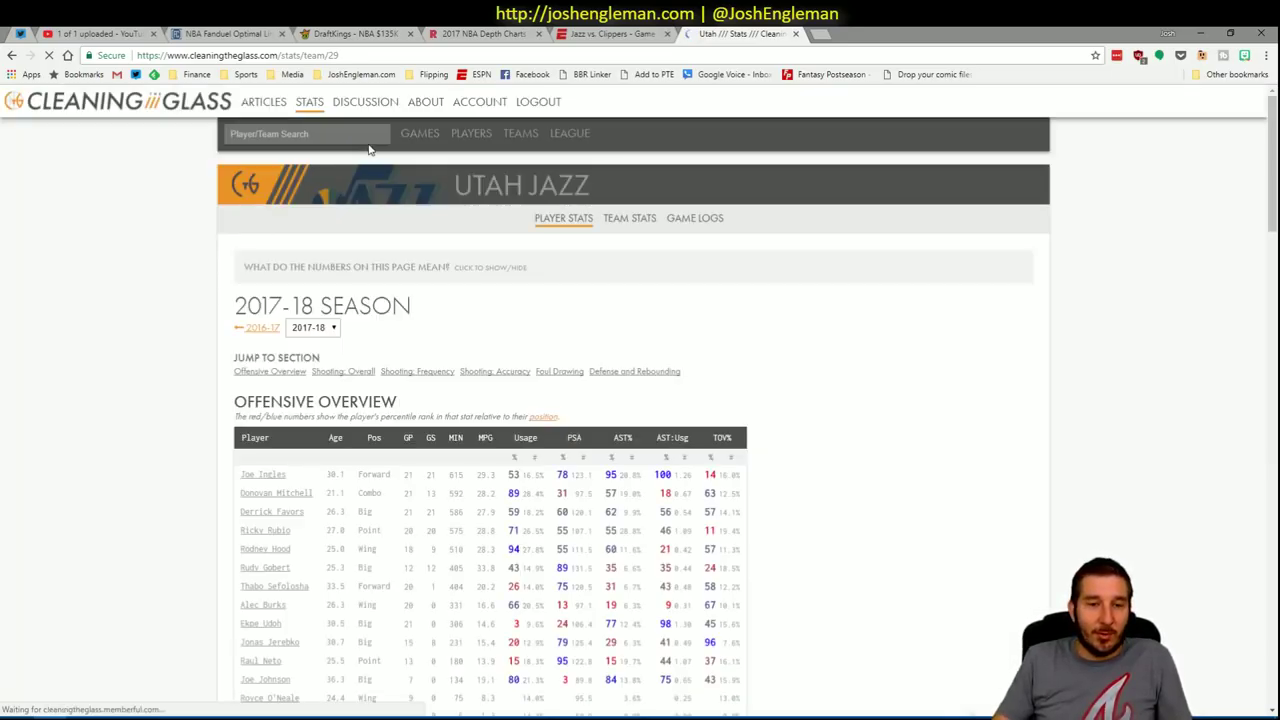
{"action": "left_click", "coordinate": [452, 375]}
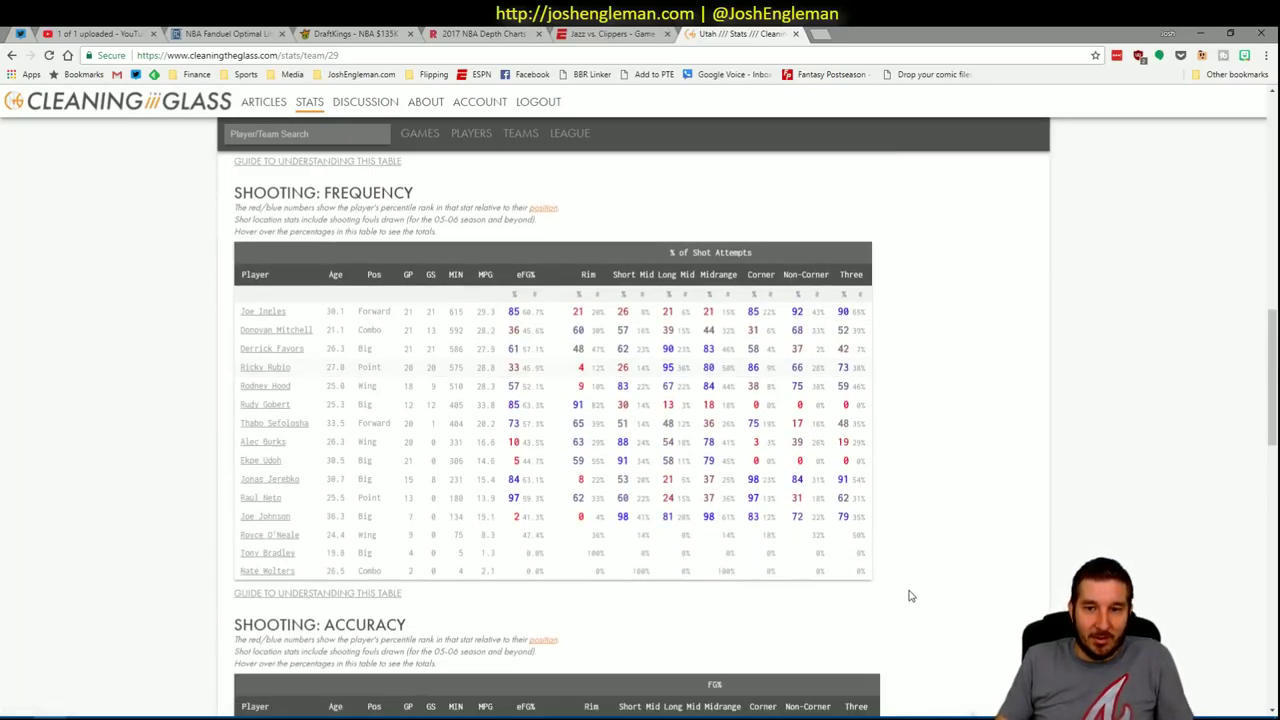
Import Utah's Shooting: Frequency player rows into the workbook's CTG sheet, with LAC as the opponent
{"action": "mouse_move", "coordinate": [868, 578]}
{"action": "left_click_drag", "start_coordinate": [868, 578], "coordinate": [241, 321]}
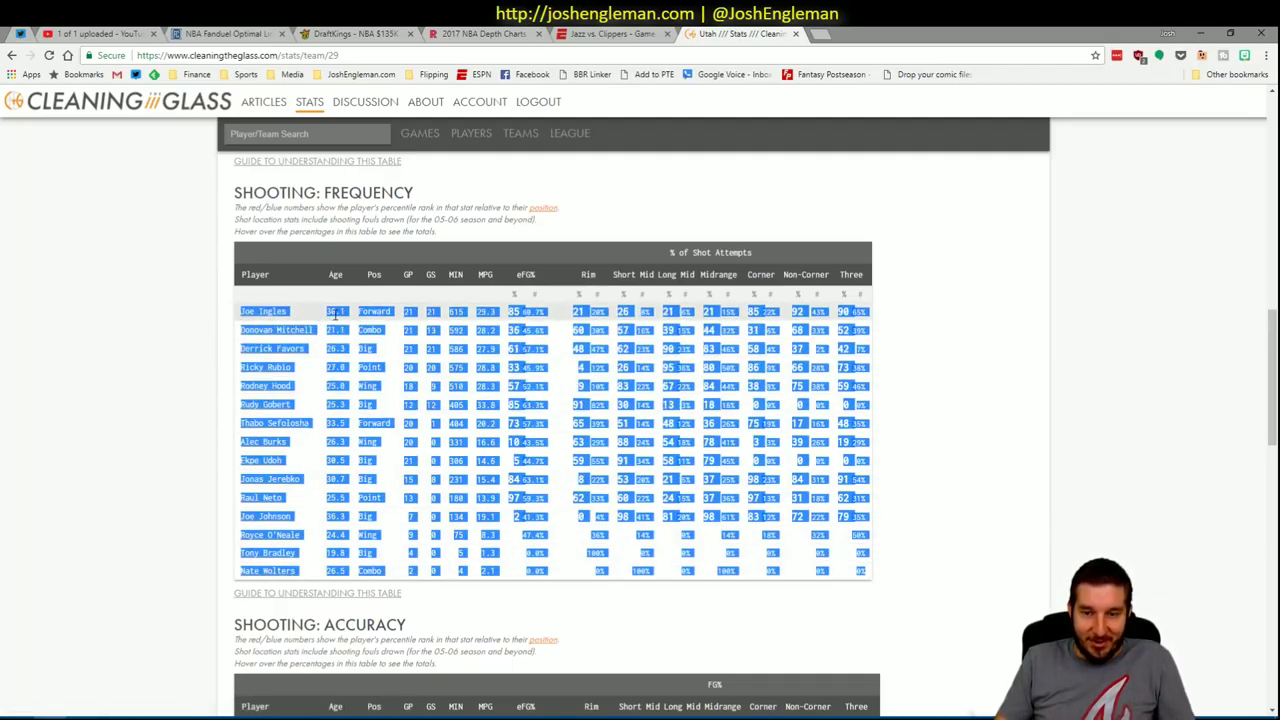
{"action": "key", "text": "alt+Tab"}
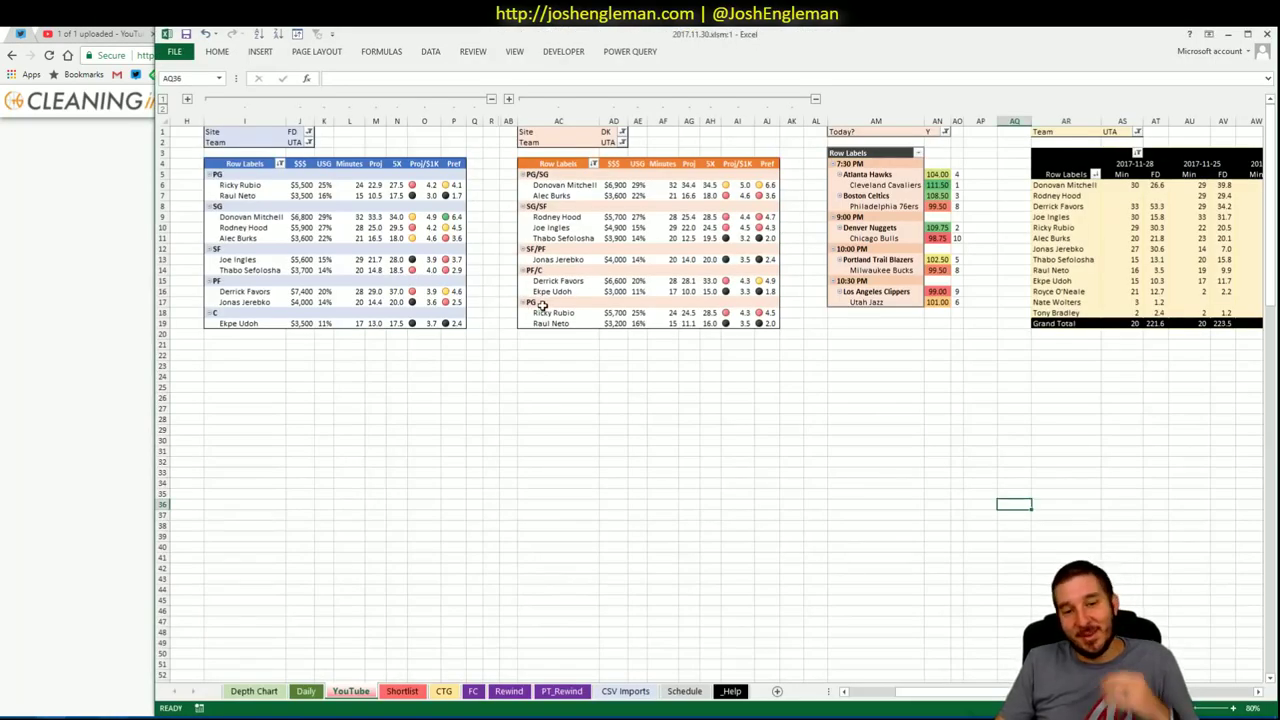
{"action": "left_click", "coordinate": [443, 691]}
{"action": "left_click", "coordinate": [294, 148]}
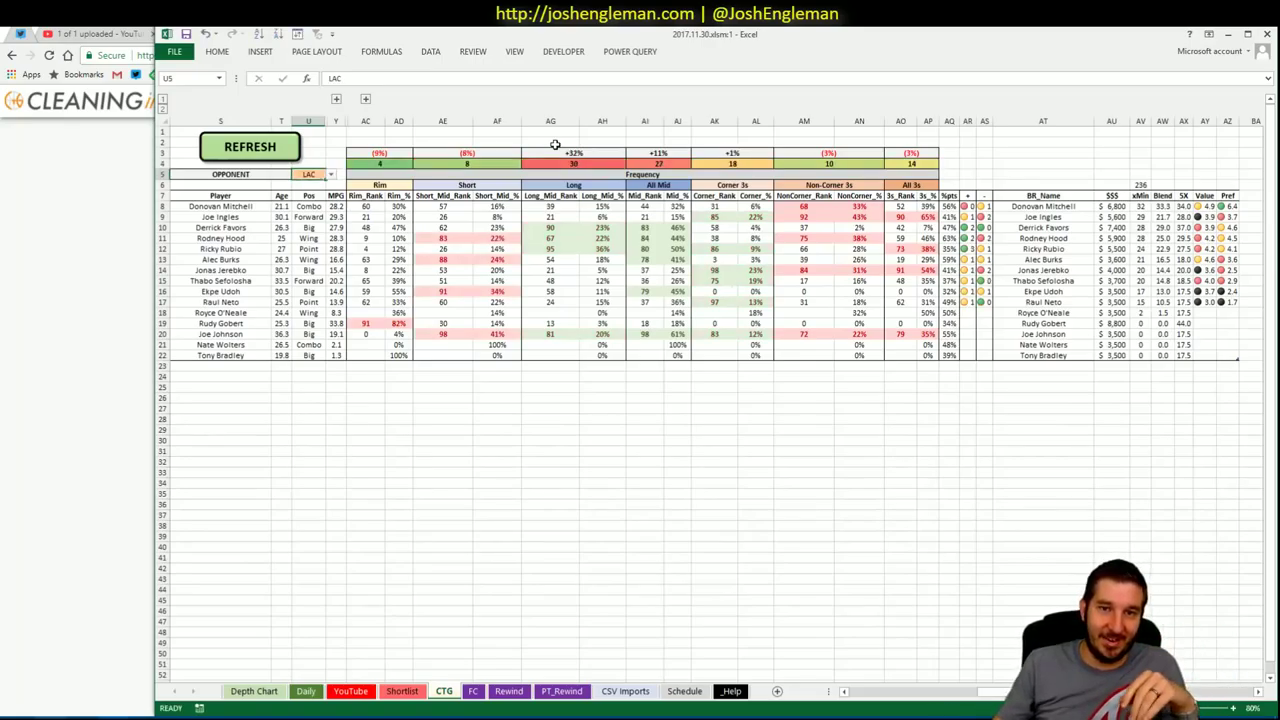
{"action": "left_click", "coordinate": [646, 428]}
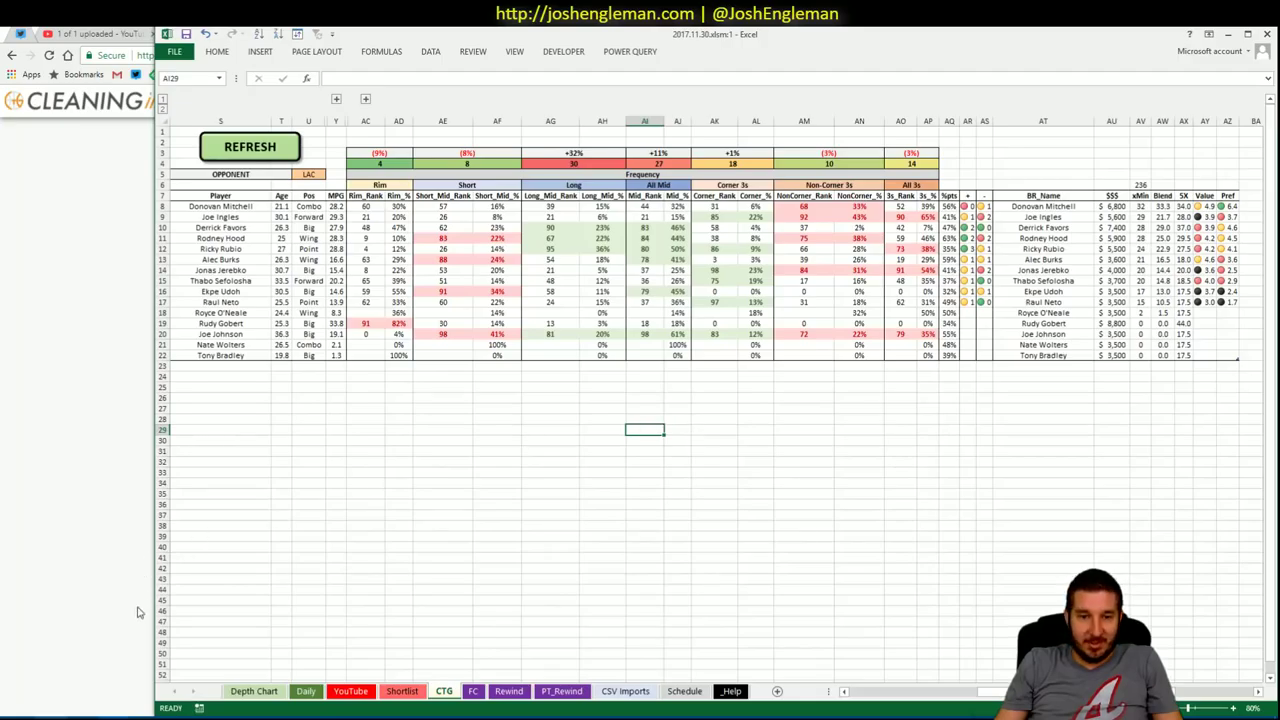
Return to the YouTube sheet and review the Utah players' minutes and FD points across all recent game dates
{"action": "left_click", "coordinate": [308, 692]}
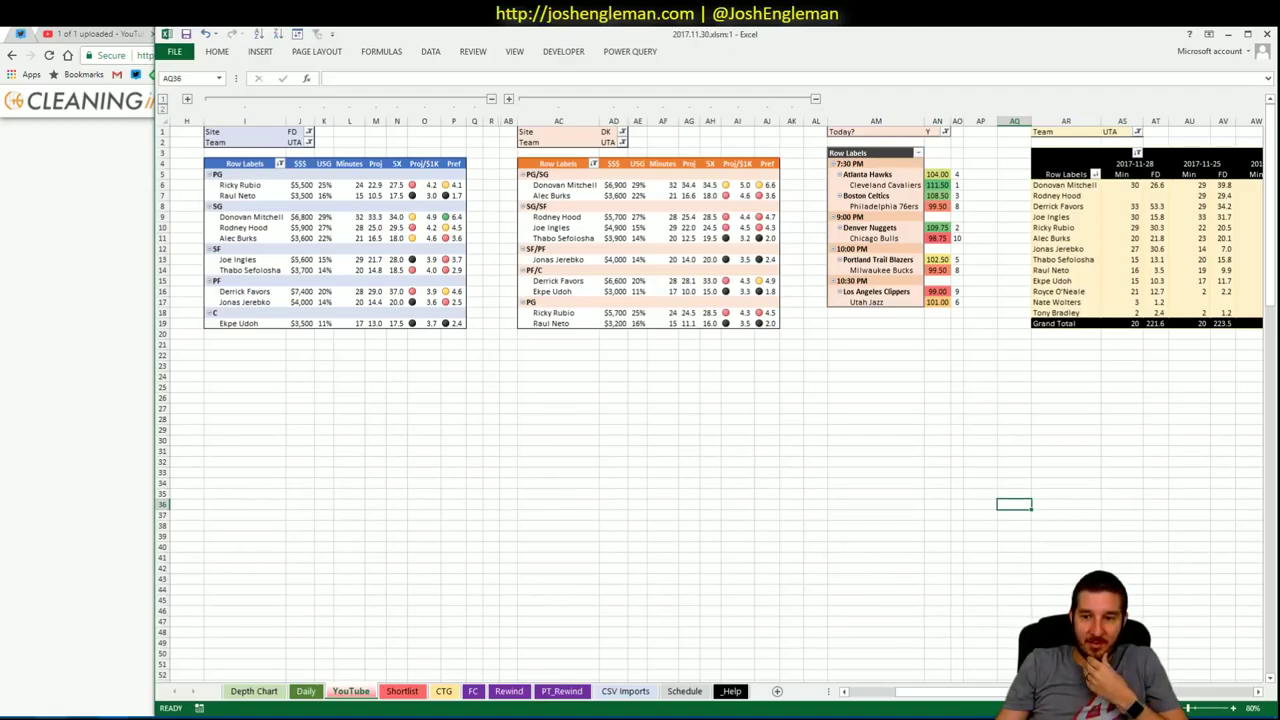
{"action": "scroll", "coordinate": [700, 400], "scroll_direction": "right", "scroll_amount": 5}
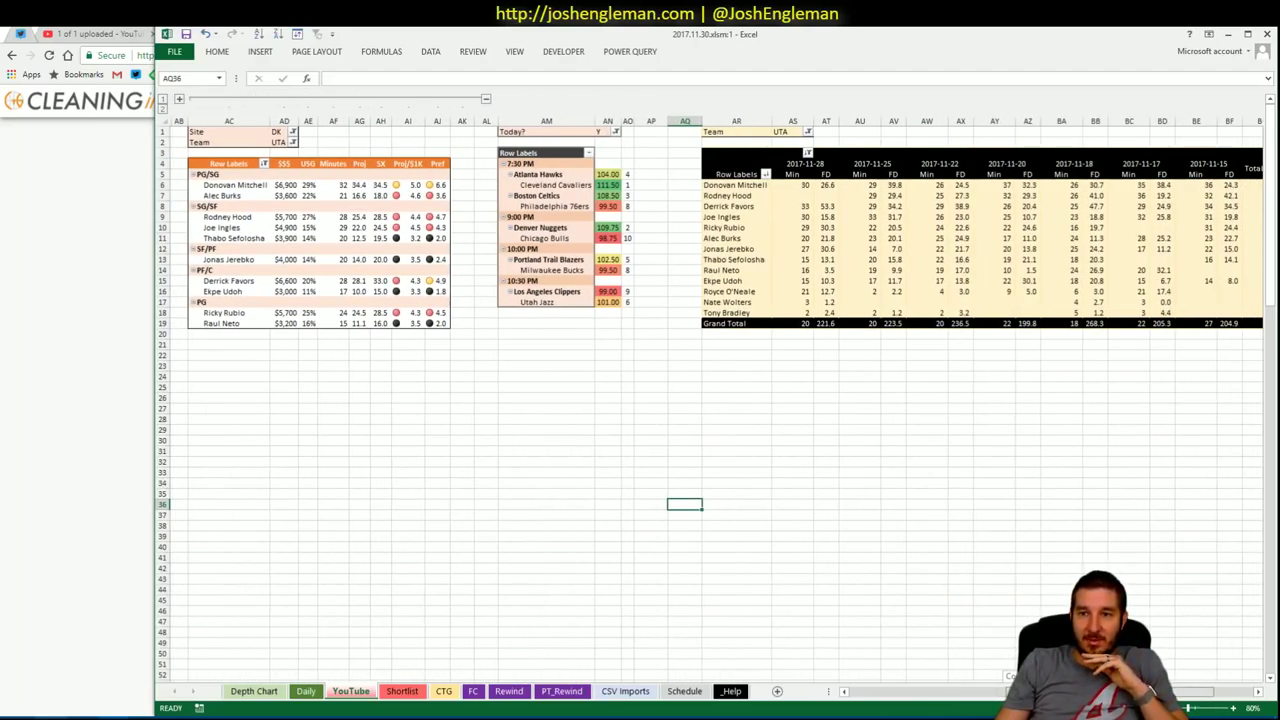
{"action": "scroll", "coordinate": [1205, 703], "scroll_direction": "right", "scroll_amount": 3}
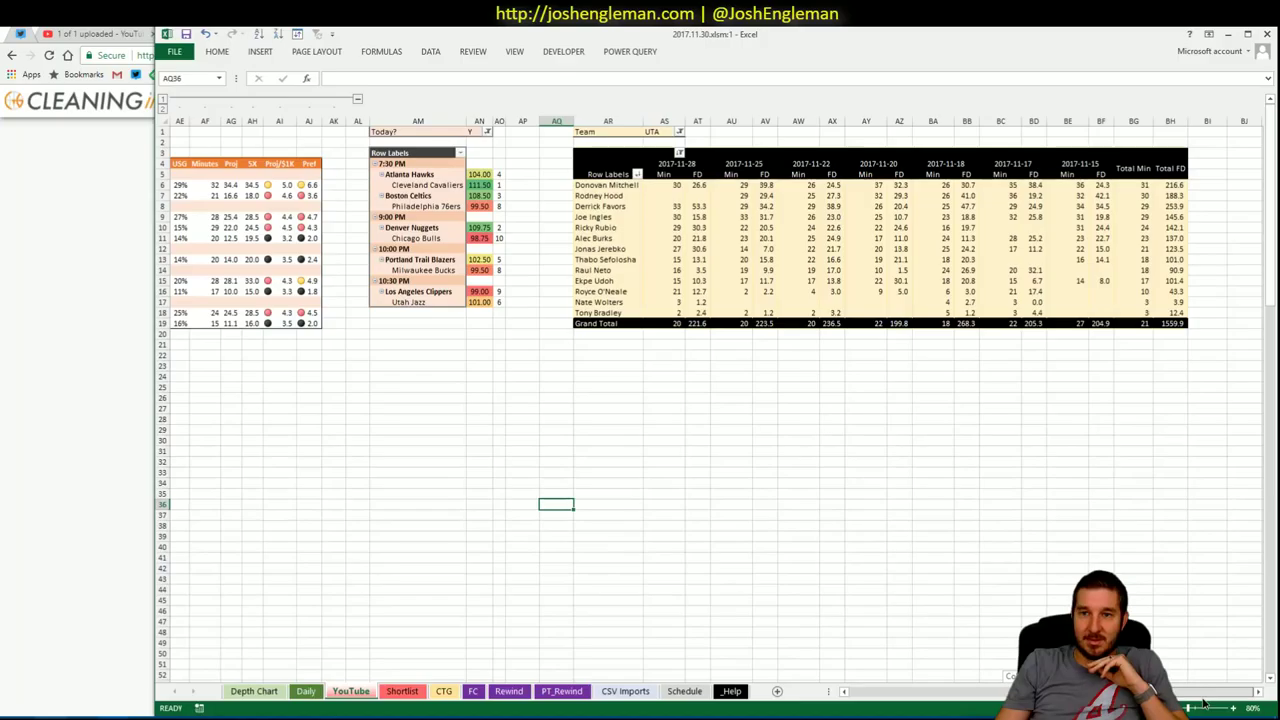
{"action": "scroll", "coordinate": [1205, 703], "scroll_direction": "left", "scroll_amount": 15}
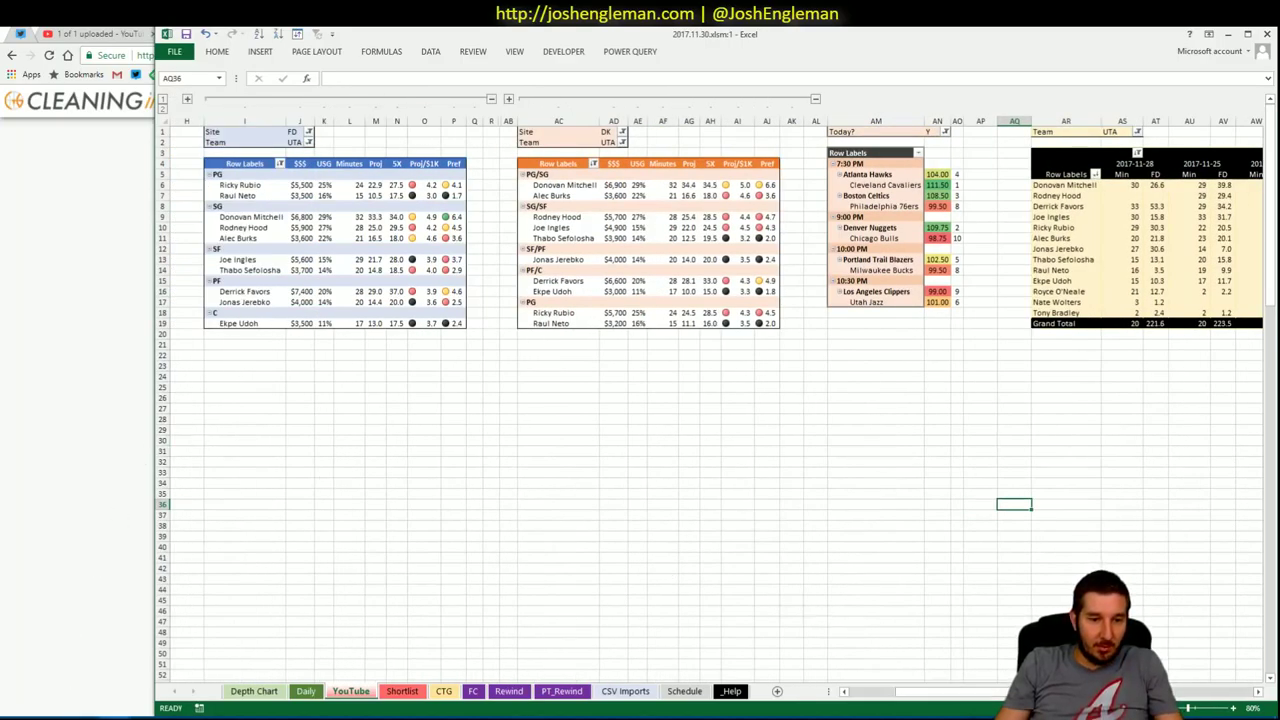
Add Derrick Favors to the shortlist's Name column below Giannis Antetokounmpo
{"action": "left_click", "coordinate": [72, 292]}
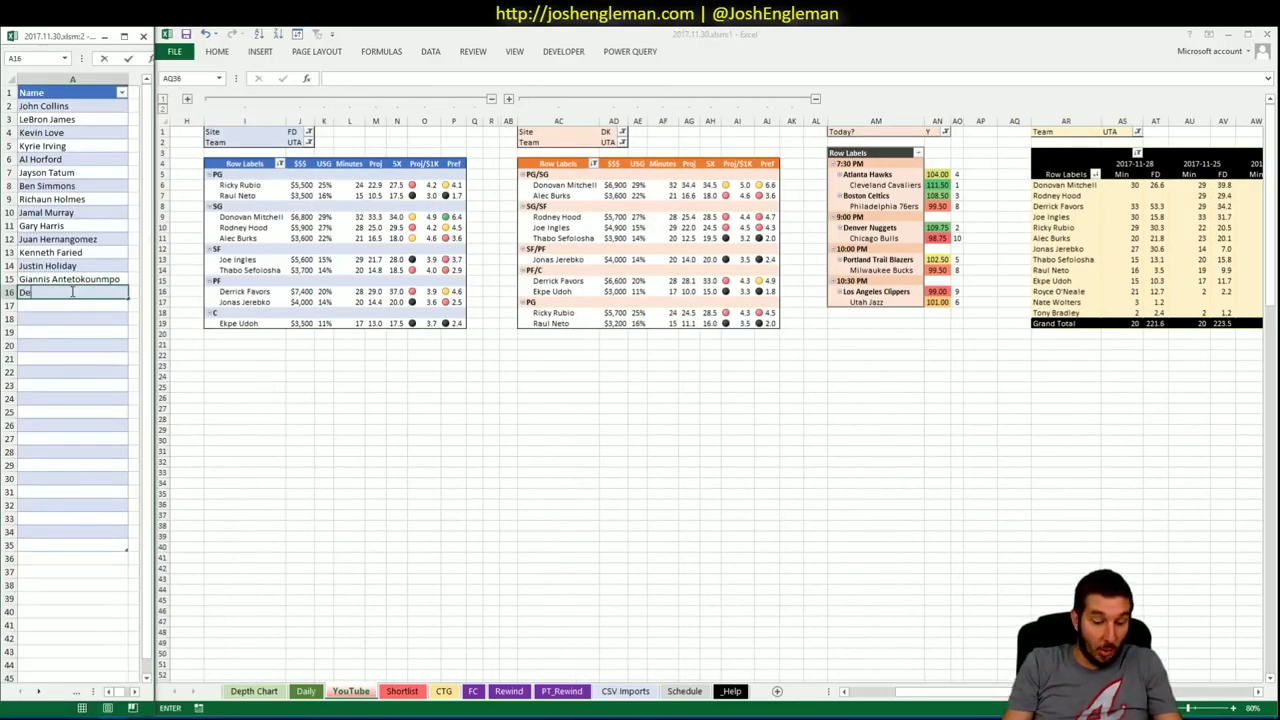
{"action": "type", "text": "Derrick Favors"}
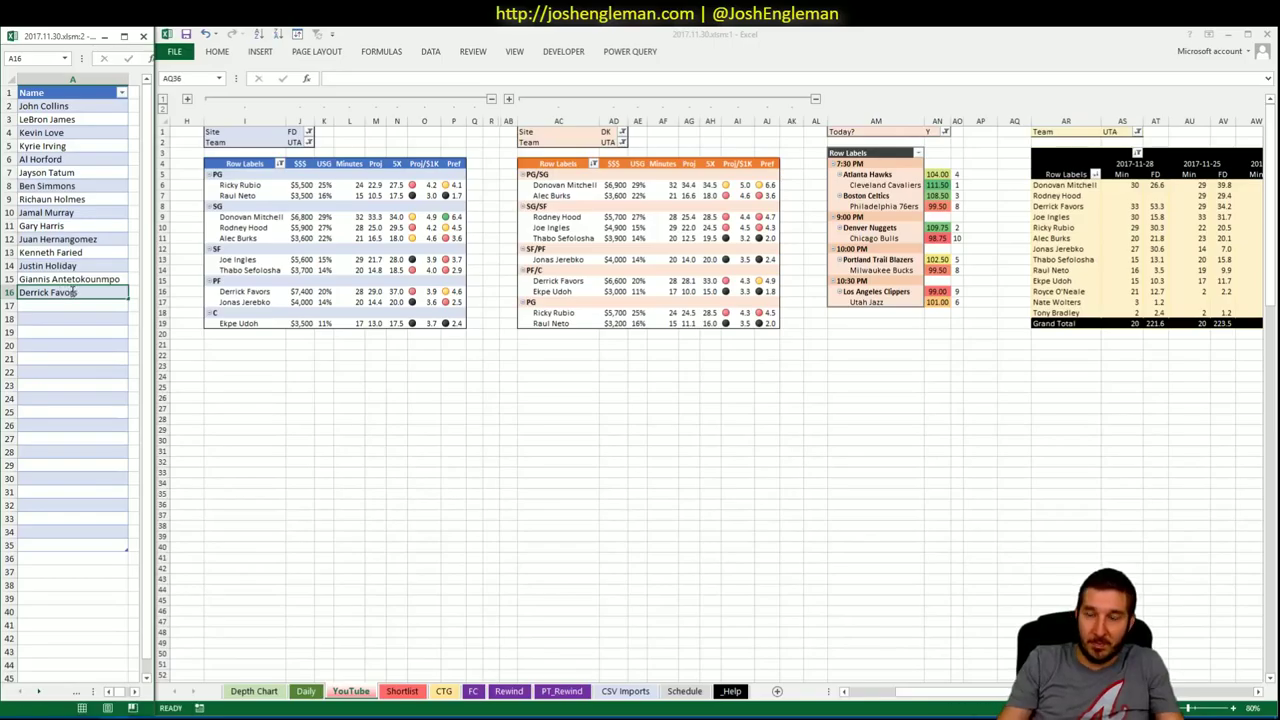
{"action": "key", "text": "Return"}
Check the Utah players' recent minutes and FD points, and add Donovan Mitchell to the shortlist below Derrick Favors
{"action": "mouse_move", "coordinate": [940, 691]}
{"action": "left_mouse_down"}
{"action": "mouse_move", "coordinate": [962, 691]}
{"action": "mouse_move", "coordinate": [937, 691]}
{"action": "left_mouse_up"}
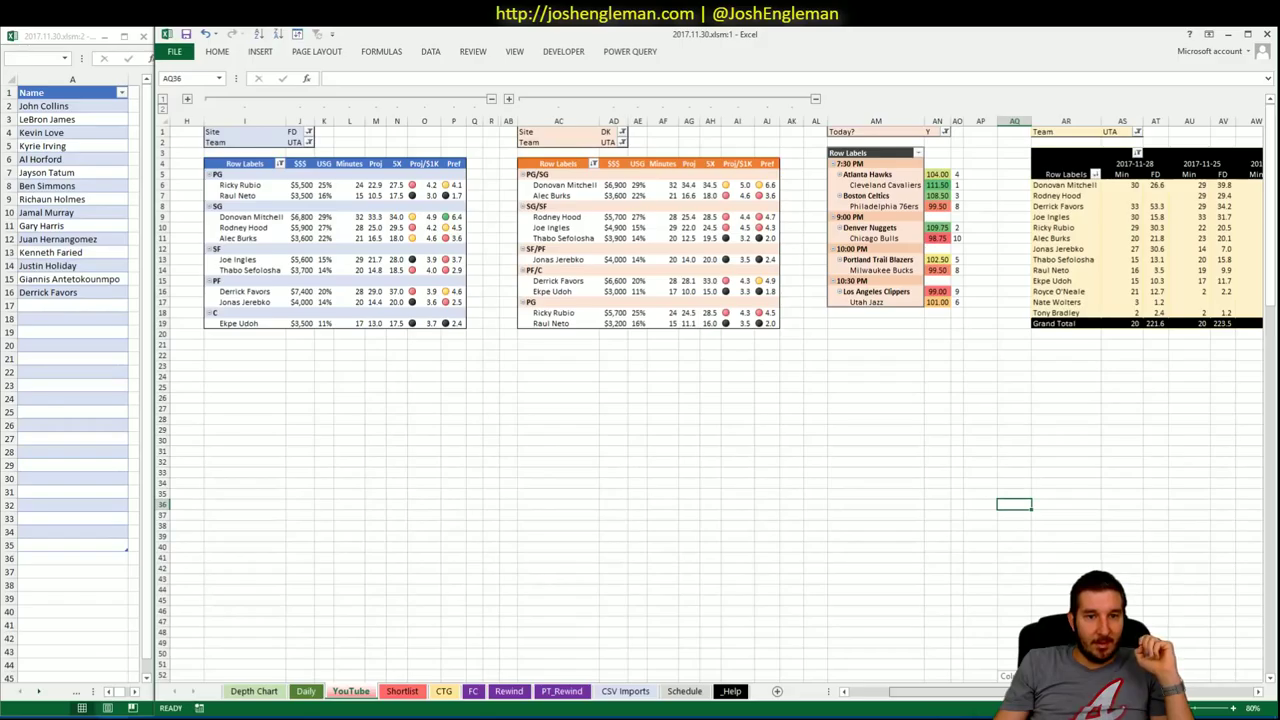
{"action": "left_click_drag", "start_coordinate": [990, 691], "coordinate": [1213, 708]}
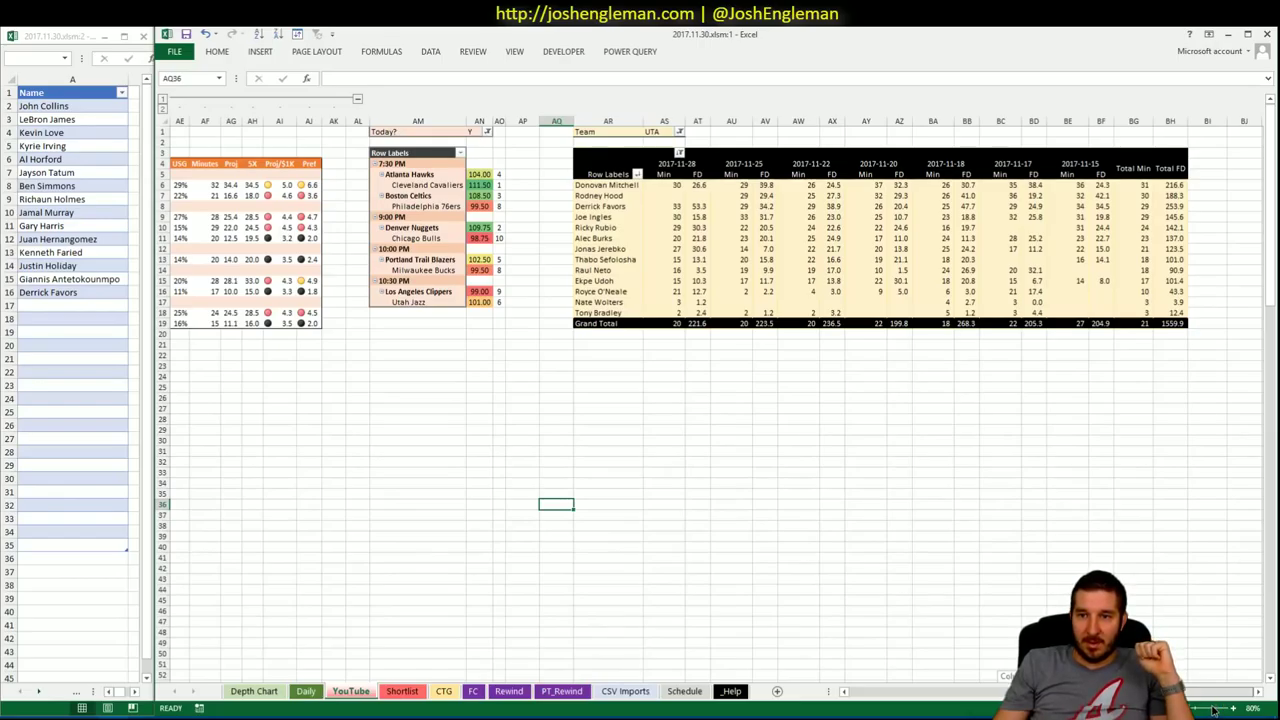
{"action": "left_click_drag", "start_coordinate": [1200, 691], "coordinate": [880, 691]}
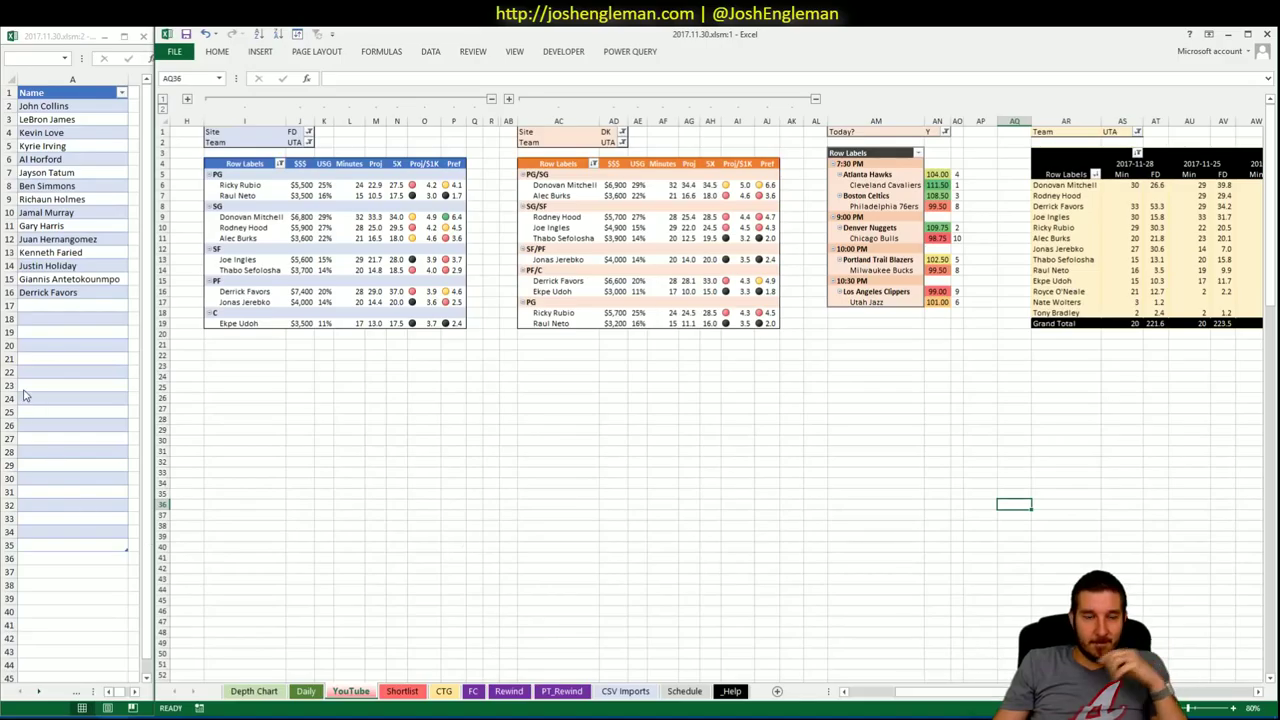
{"action": "left_click", "coordinate": [98, 304]}
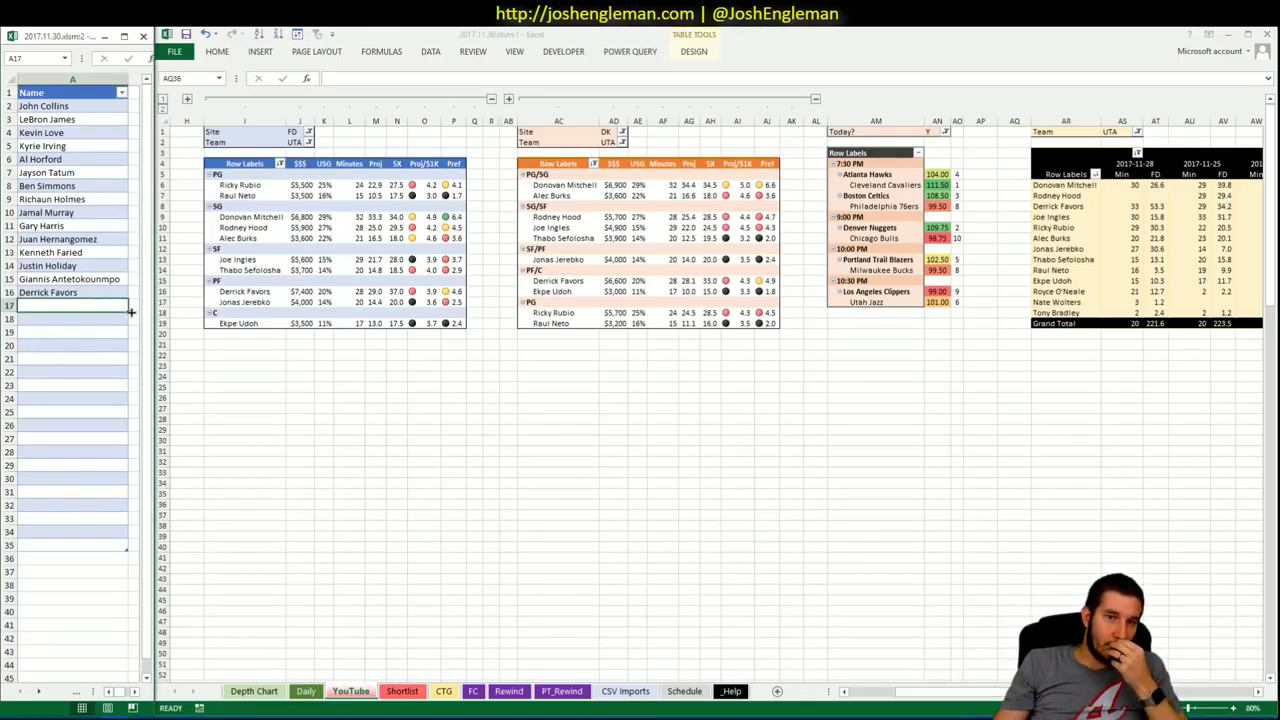
{"action": "type", "text": "Don"}
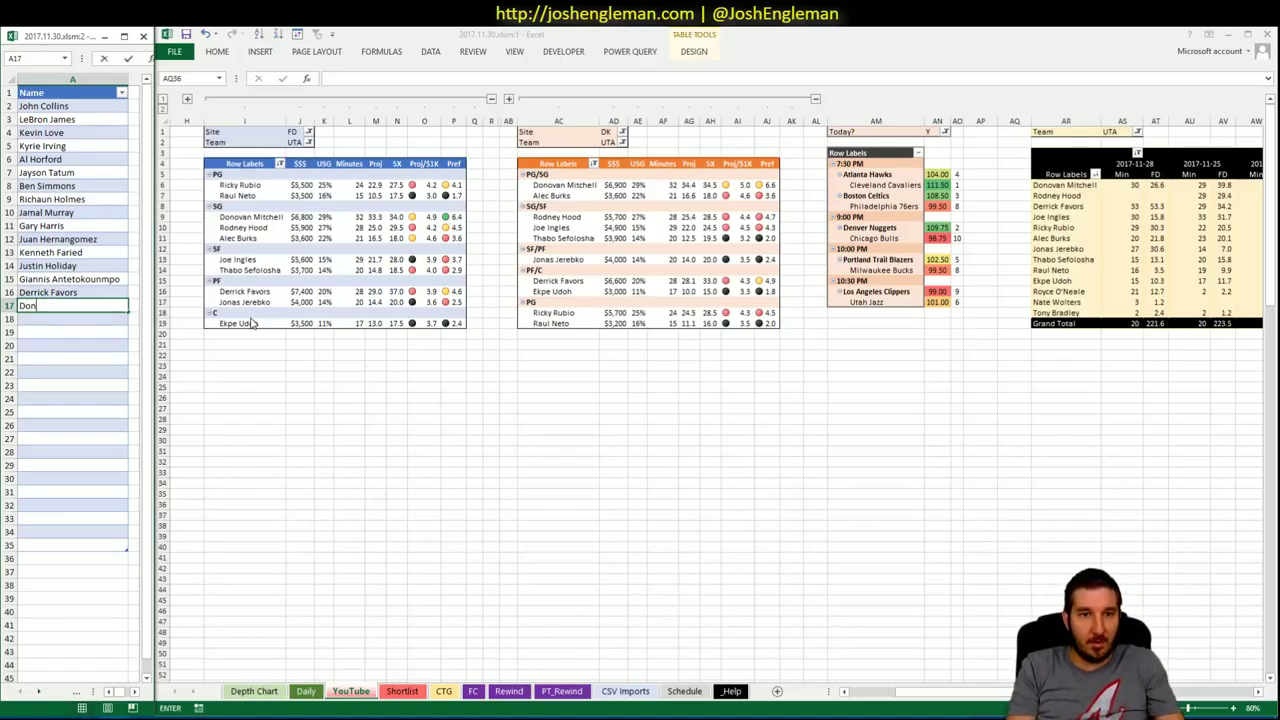
{"action": "type", "text": "ovan Mitchell"}
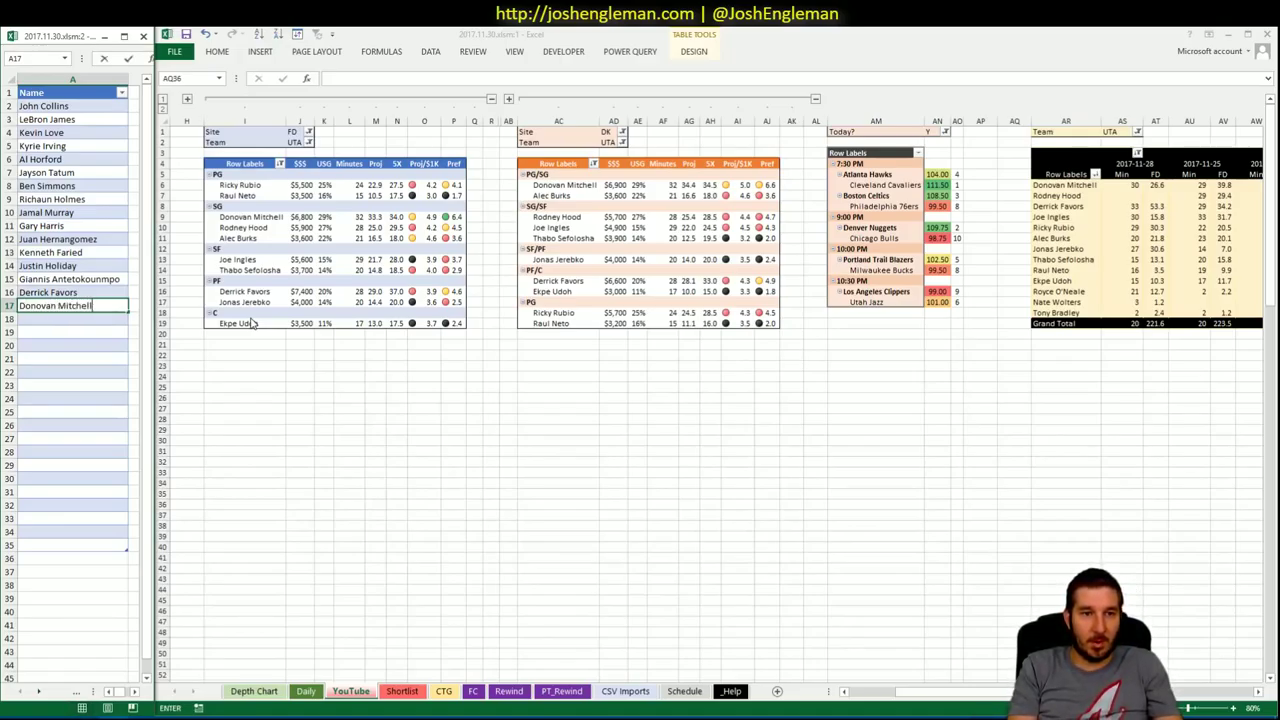
{"action": "key", "text": "ctrl+Return"}
{"action": "key", "text": "Return"}
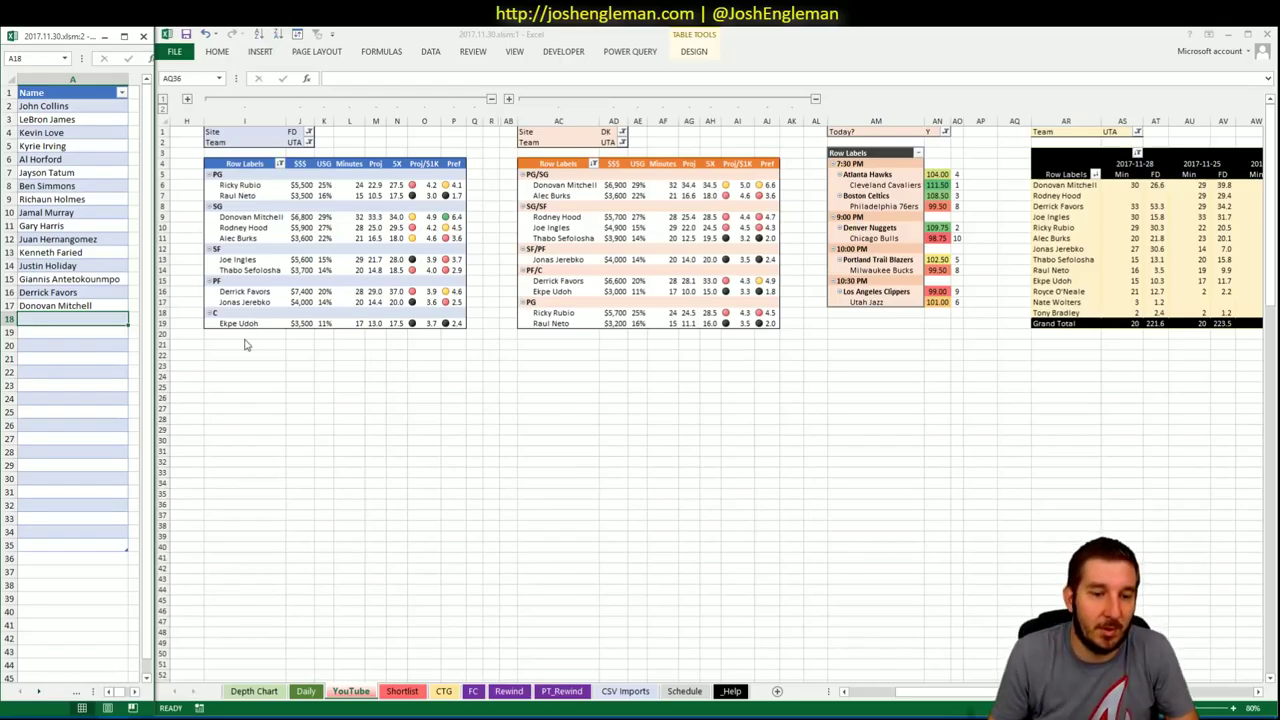
Copy the player names and their FD projections from the summary table on the Daily sheet
{"action": "left_click", "coordinate": [310, 693]}
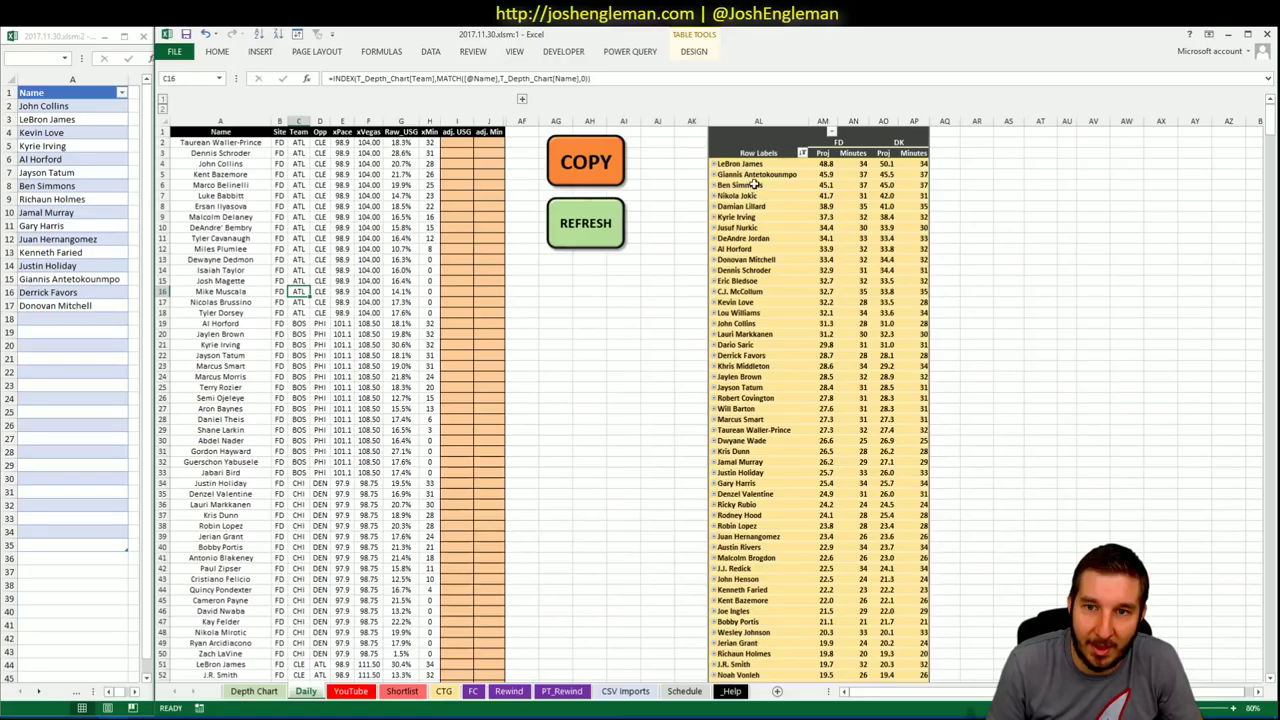
{"action": "left_click_drag", "start_coordinate": [758, 163], "coordinate": [866, 680]}
{"action": "key", "text": "ctrl+c"}
Switch to Fantasy Cruncher in the browser and upload the copied player projections for NBA Fanduel 2017-11-30
{"action": "key", "text": "alt+Tab"}
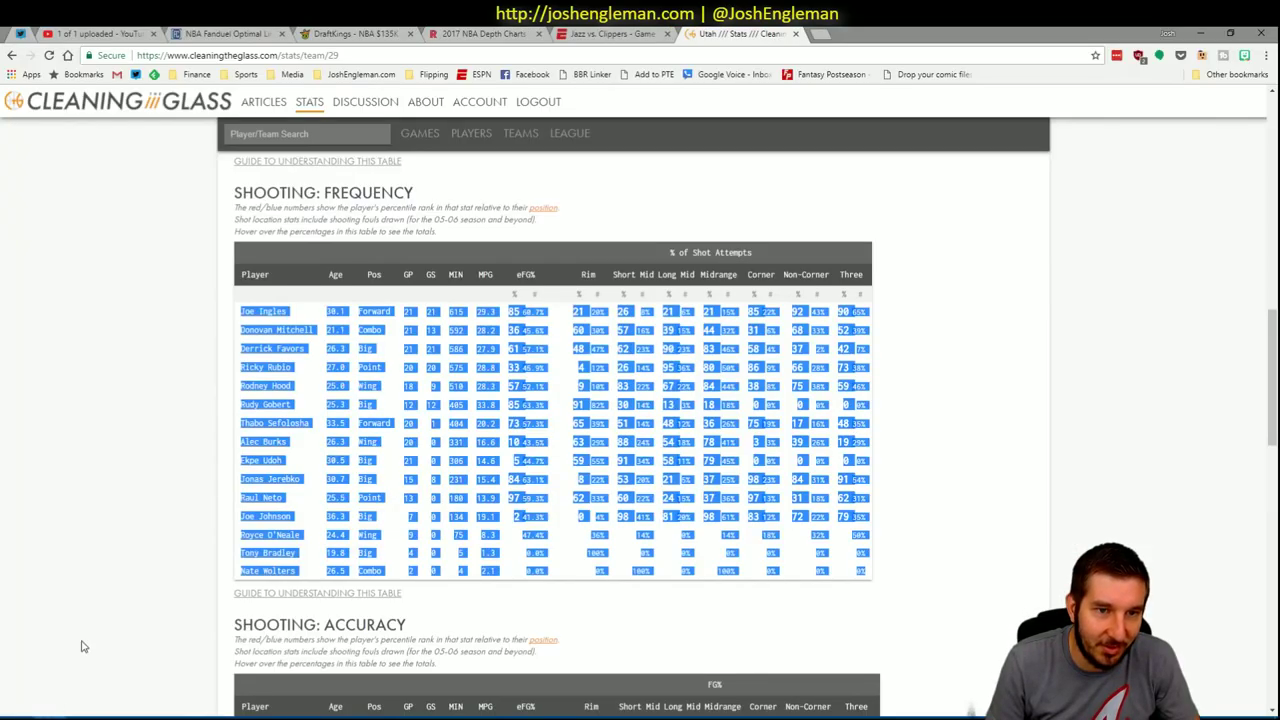
{"action": "left_click", "coordinate": [230, 33]}
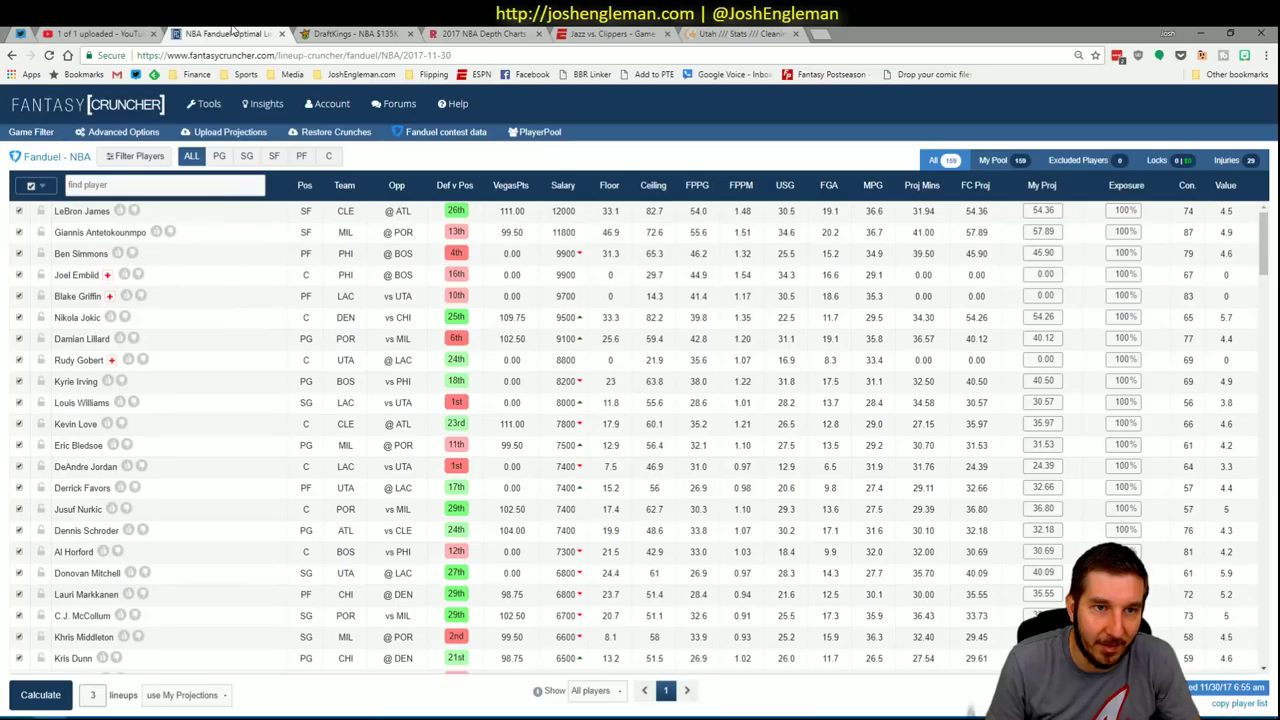
{"action": "left_click", "coordinate": [226, 134]}
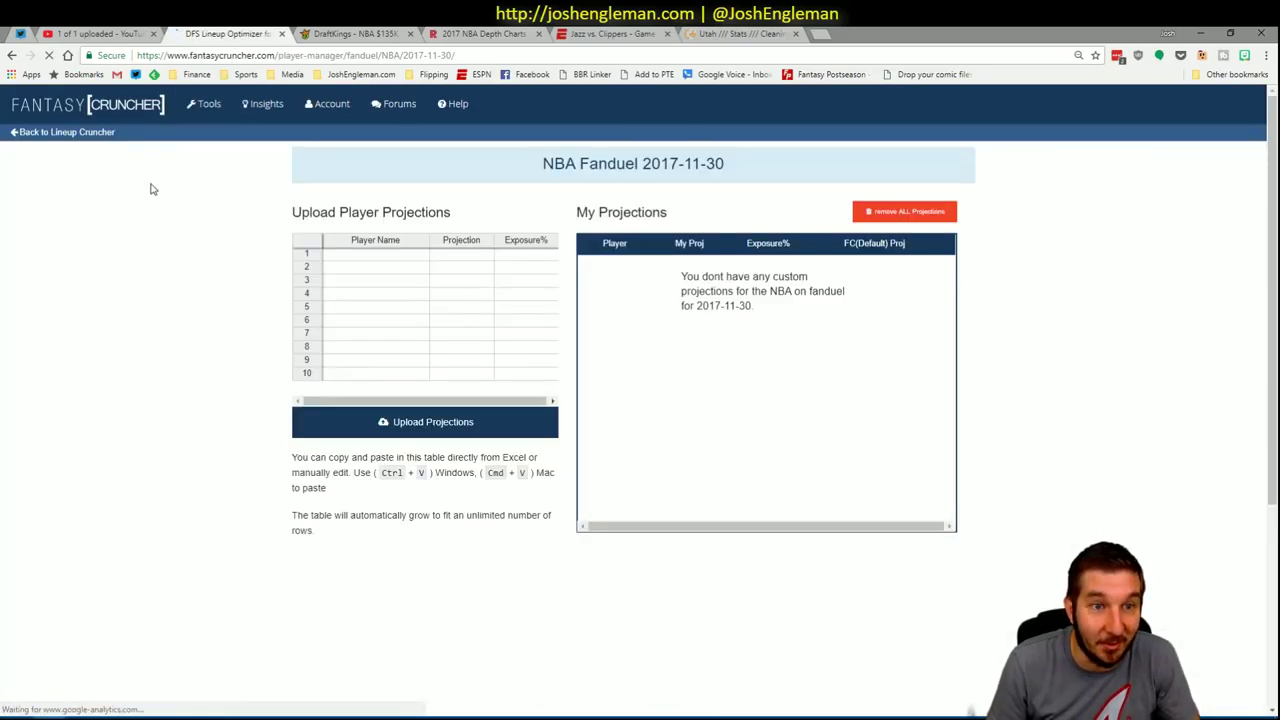
{"action": "left_click", "coordinate": [331, 257]}
{"action": "key", "text": "ctrl+v"}
{"action": "left_click", "coordinate": [404, 421]}
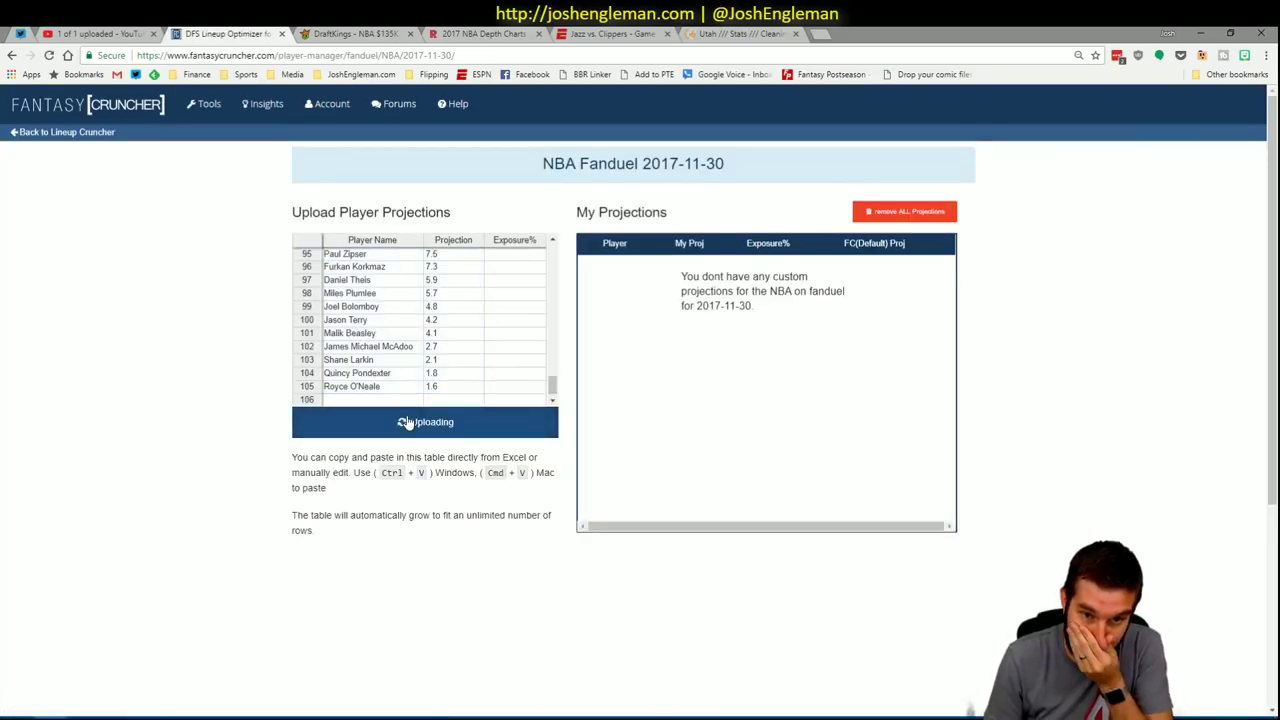
Return to the Lineup Cruncher and calculate 3 Fanduel lineups using My Projections
{"action": "left_click", "coordinate": [80, 135]}
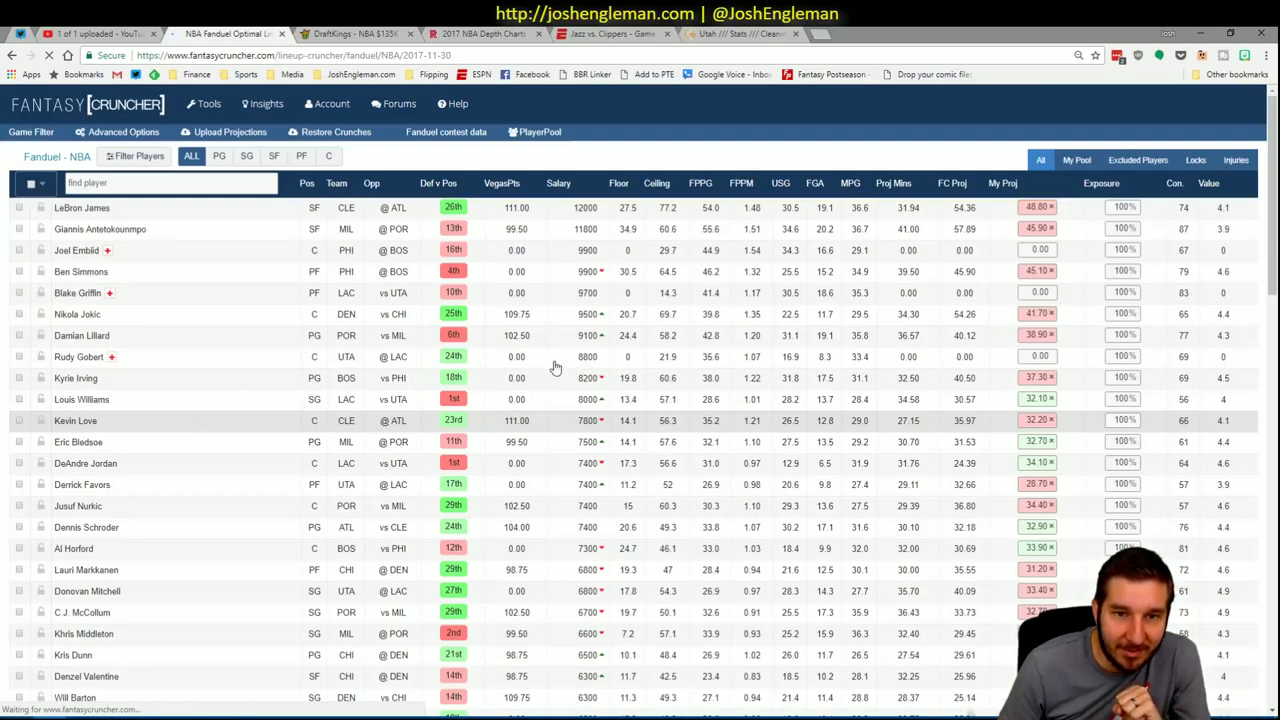
{"action": "scroll", "coordinate": [372, 427], "scroll_direction": "down", "scroll_amount": 20}
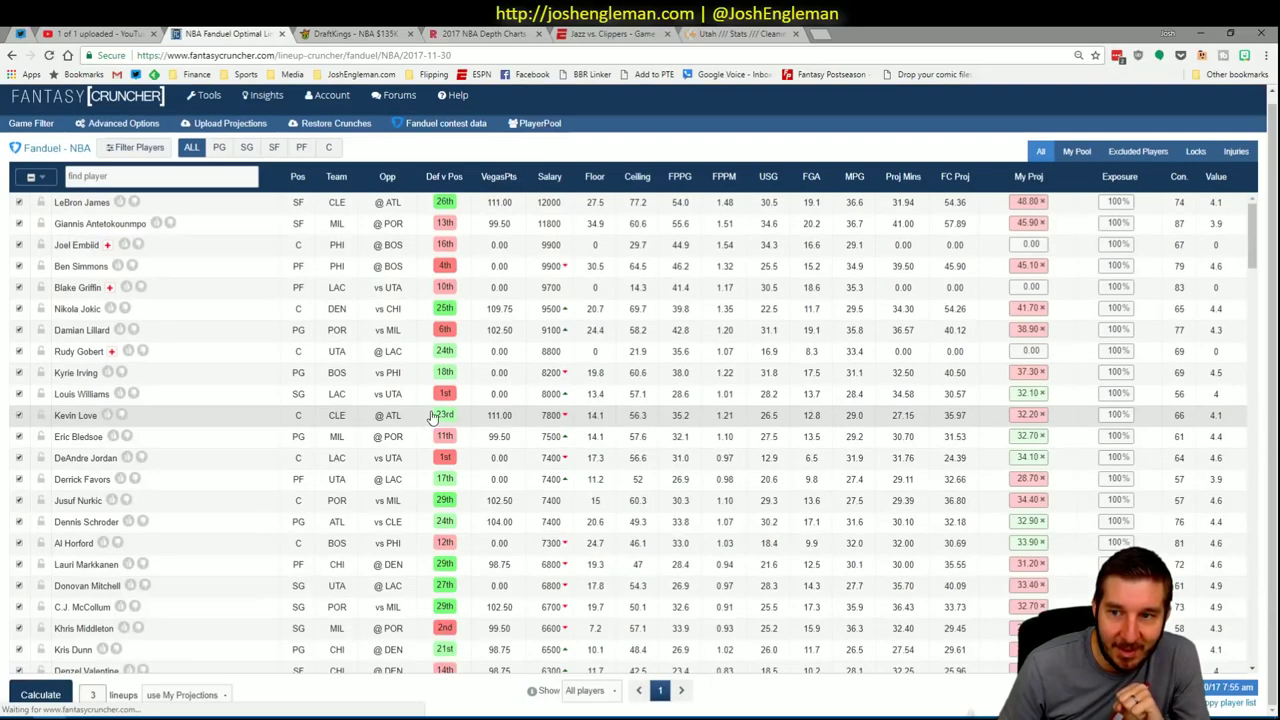
{"action": "scroll", "coordinate": [266, 617], "scroll_direction": "down", "scroll_amount": 8}
{"action": "left_click", "coordinate": [47, 693]}
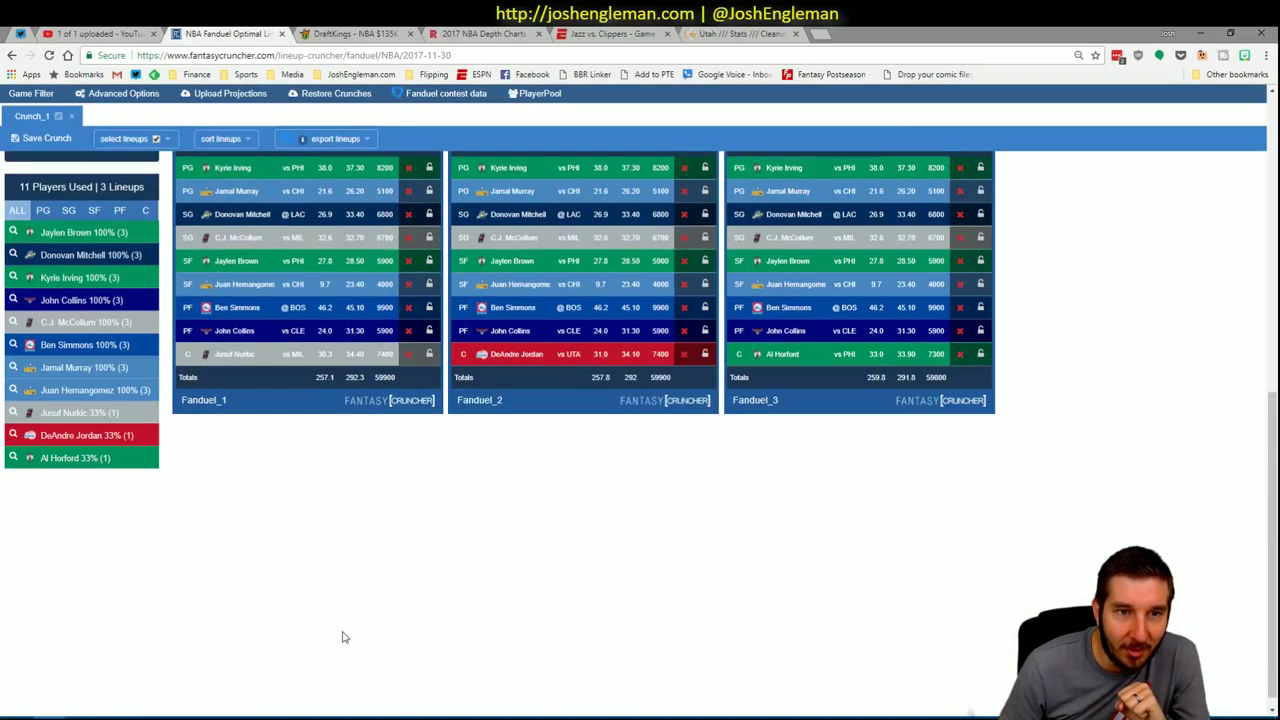
Exclude C.J. McCollum from the player pool and recalculate the 3 Fanduel lineups
{"action": "scroll", "coordinate": [320, 600], "scroll_direction": "up", "scroll_amount": 2}
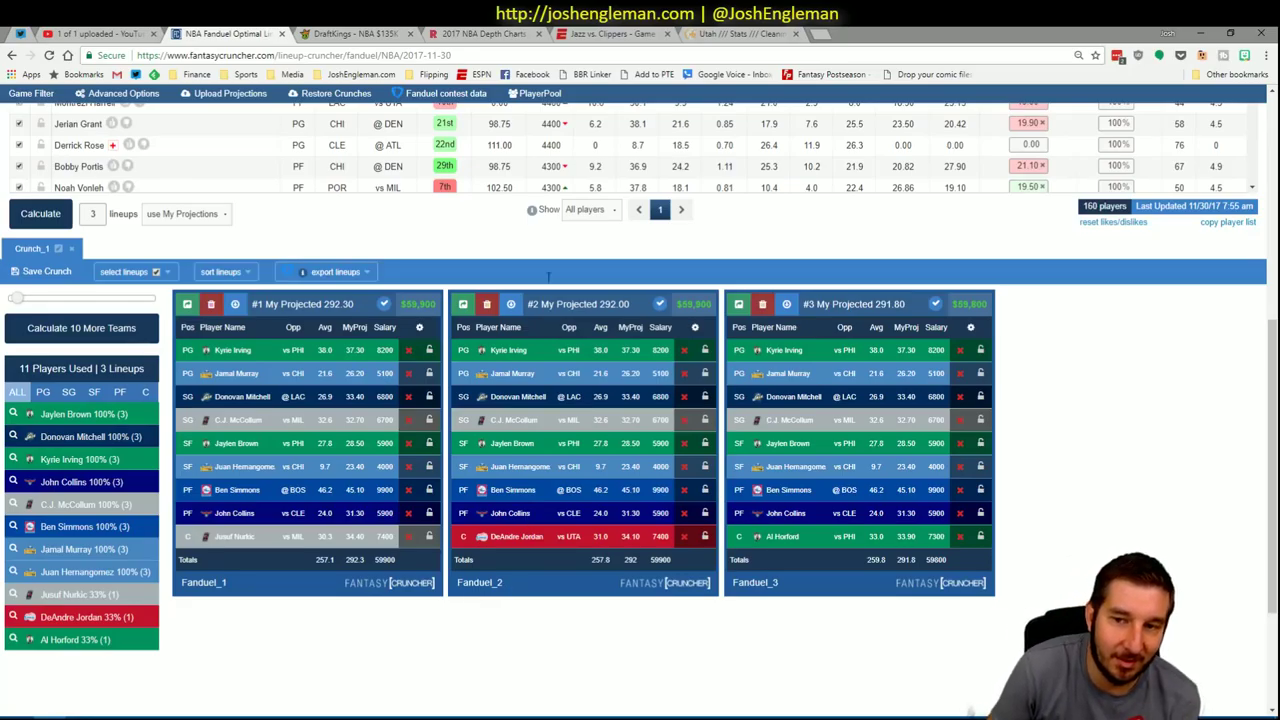
{"action": "left_click", "coordinate": [405, 421]}
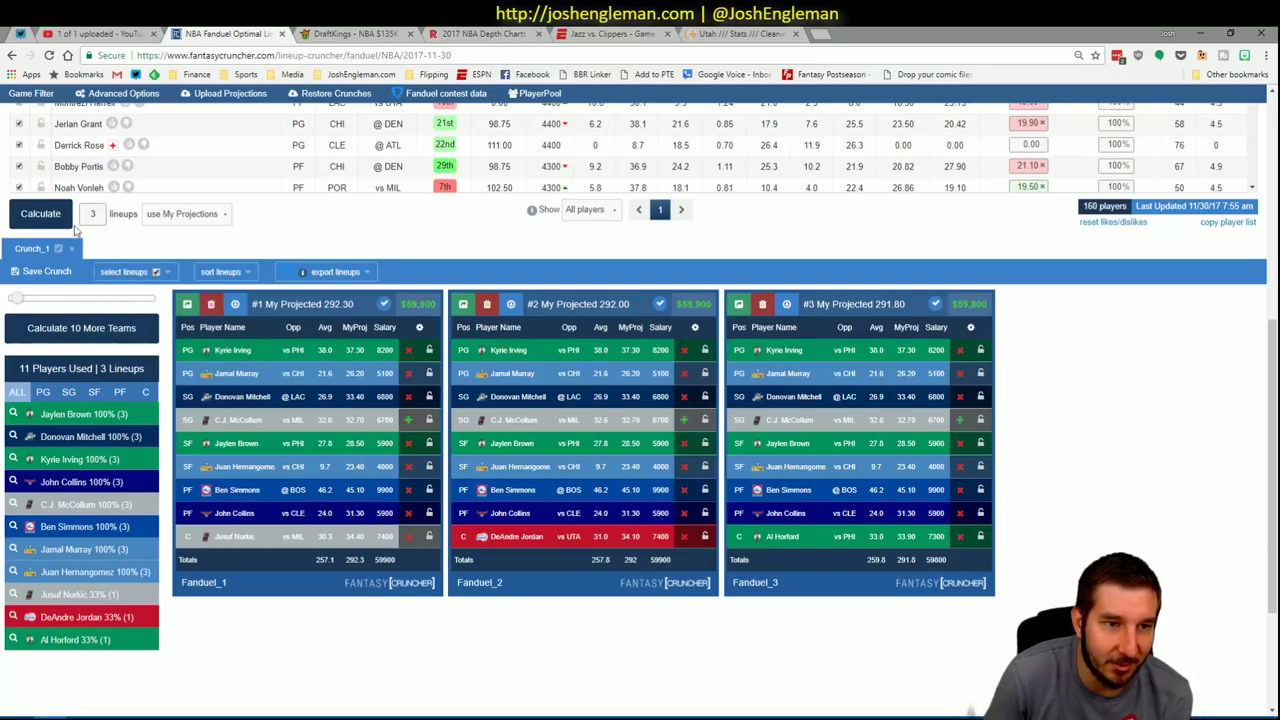
{"action": "left_click", "coordinate": [40, 213]}
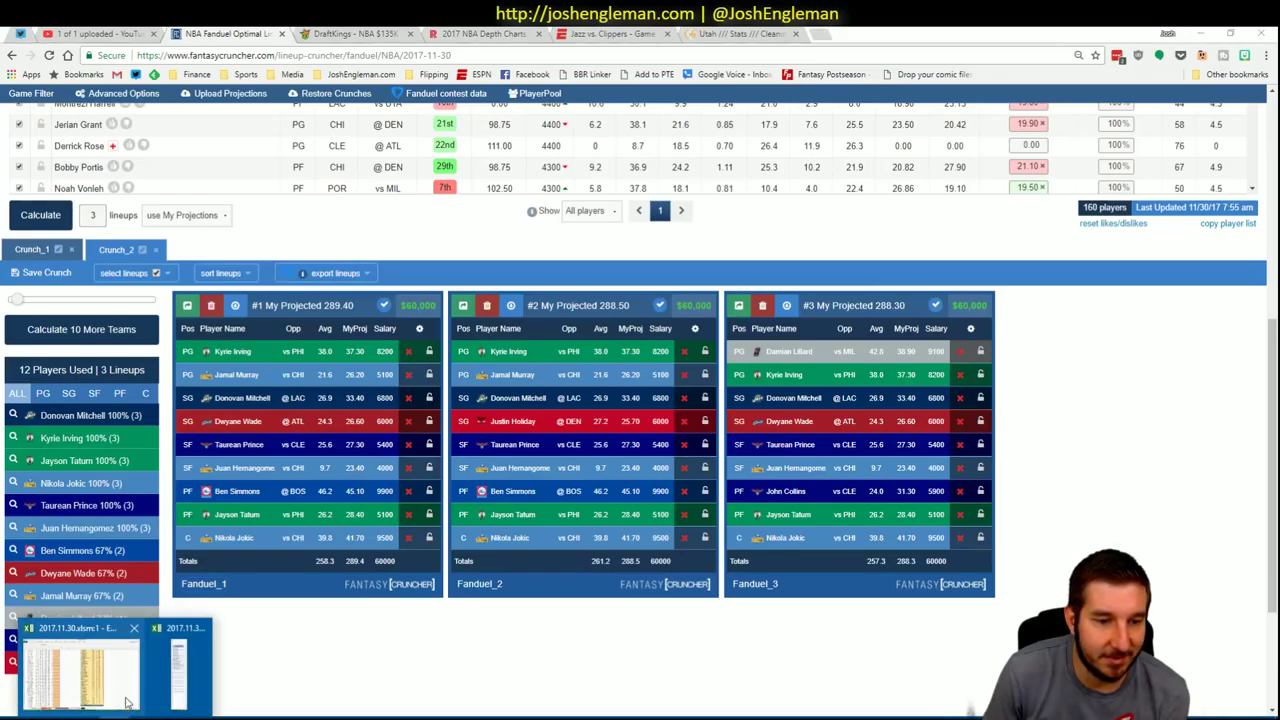
Switch to the Excel workbook, return to its YouTube sheet, and leave only the shortlist window beside the lineups for comparison
{"action": "left_click", "coordinate": [75, 665]}
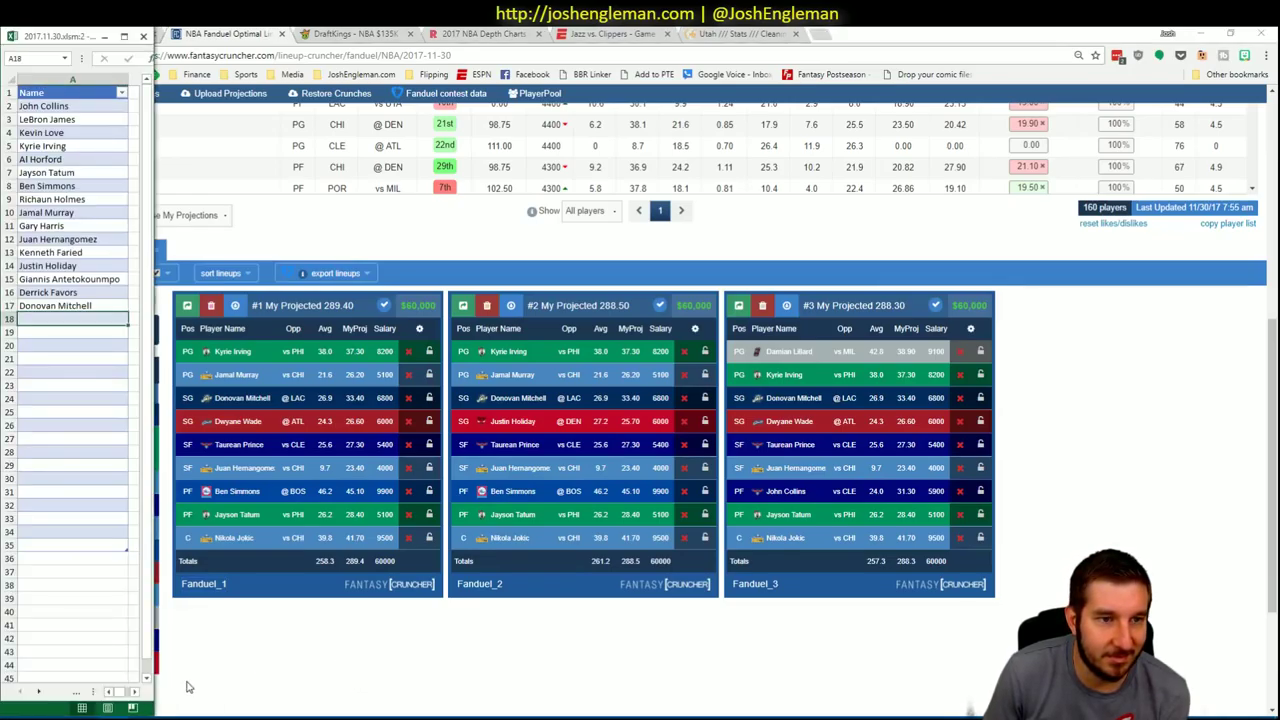
{"action": "left_click", "coordinate": [262, 673]}
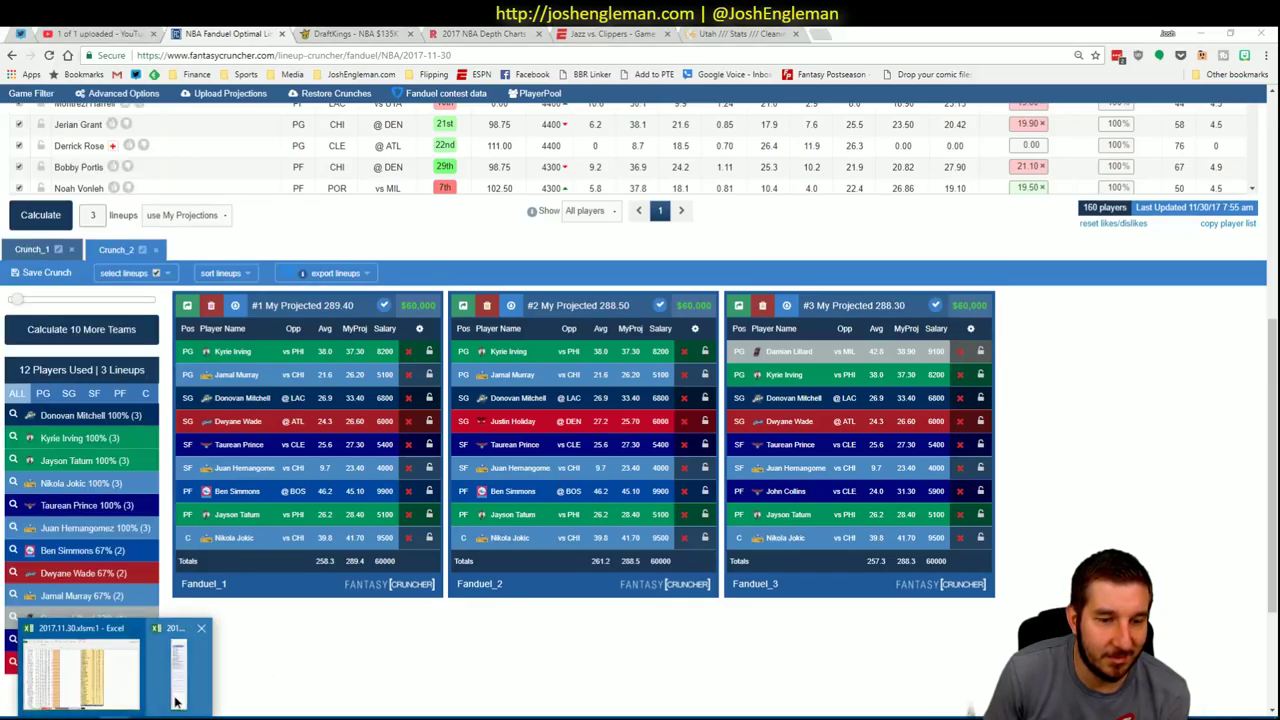
{"action": "left_click", "coordinate": [175, 700]}
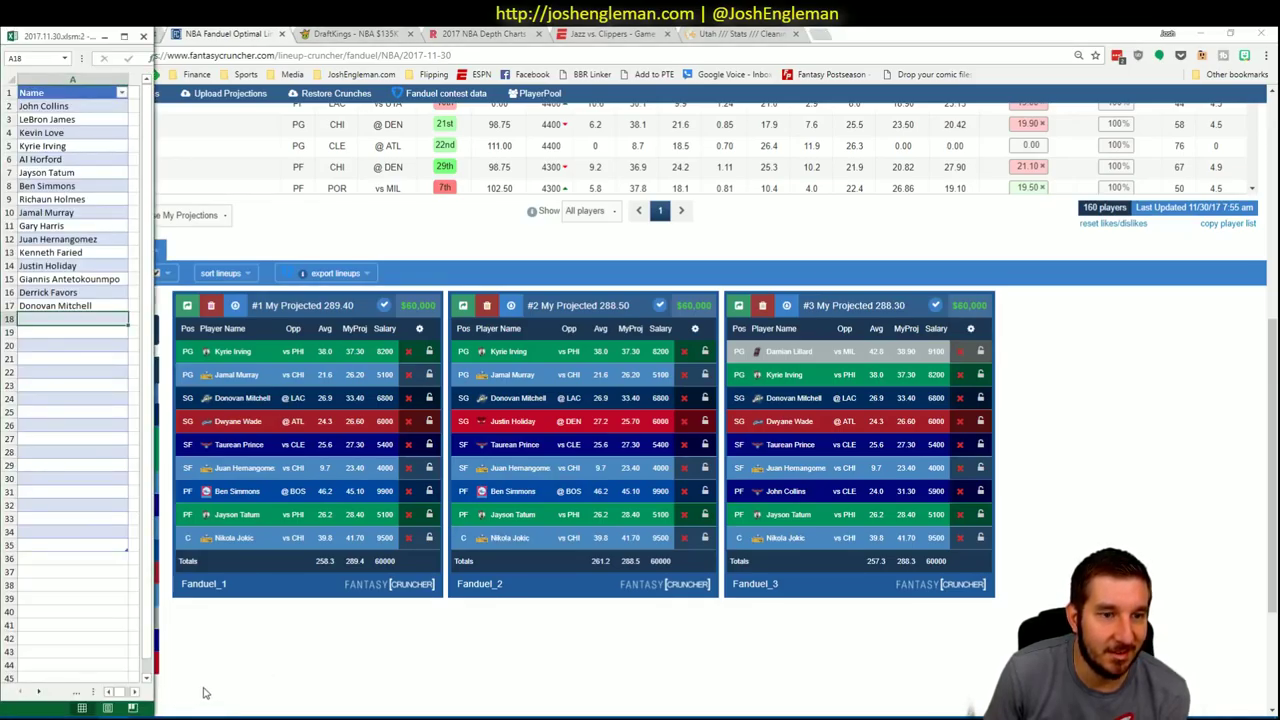
{"action": "mouse_move", "coordinate": [183, 709]}
{"action": "left_click", "coordinate": [65, 660]}
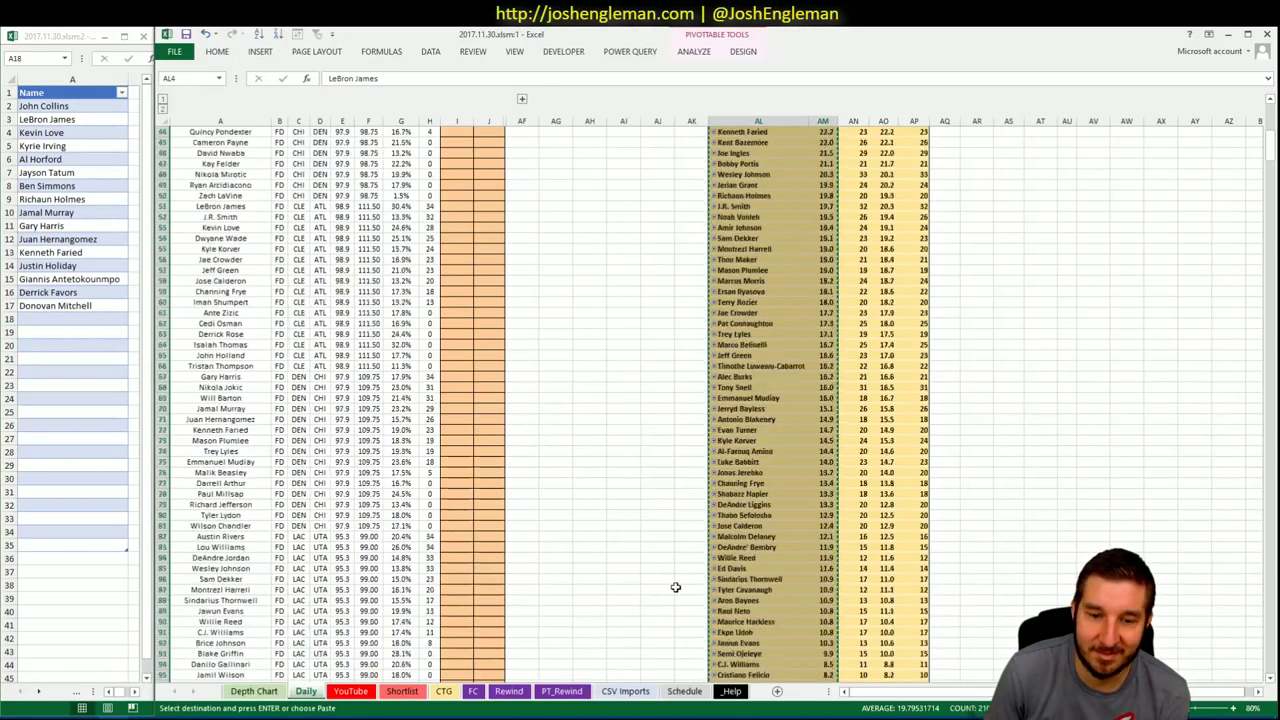
{"action": "left_click", "coordinate": [362, 692]}
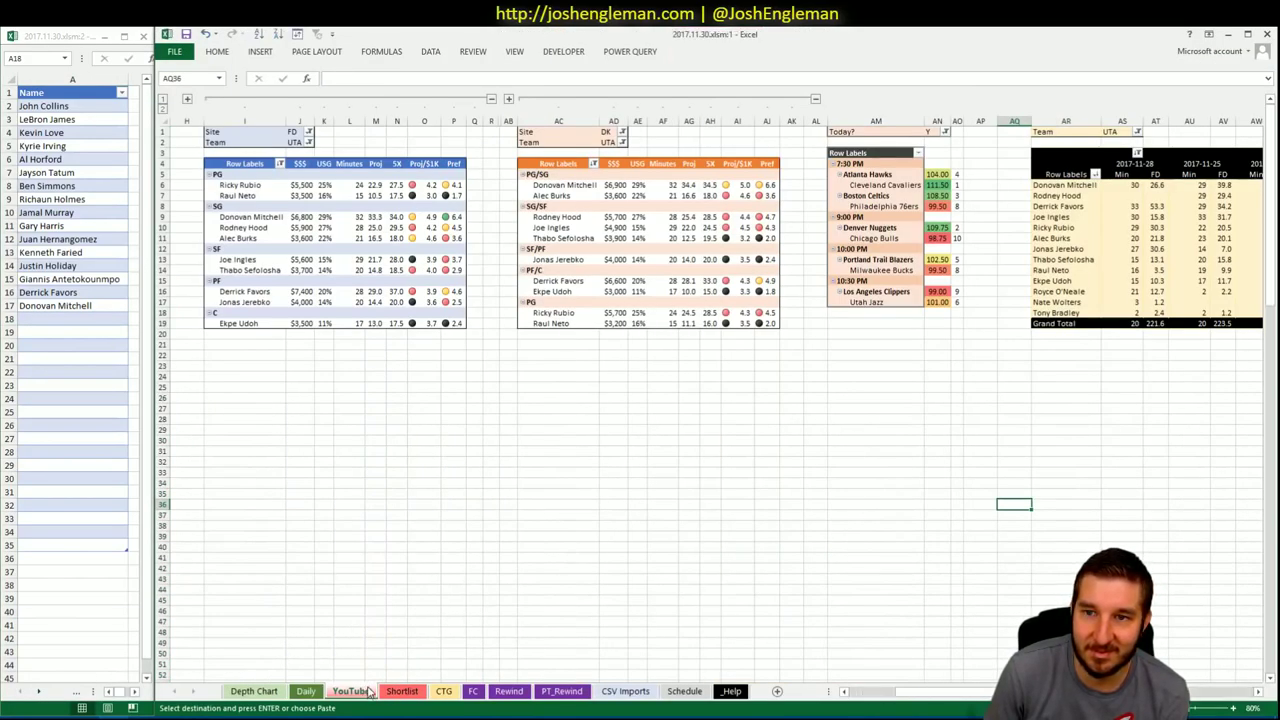
{"action": "left_click", "coordinate": [1226, 35]}
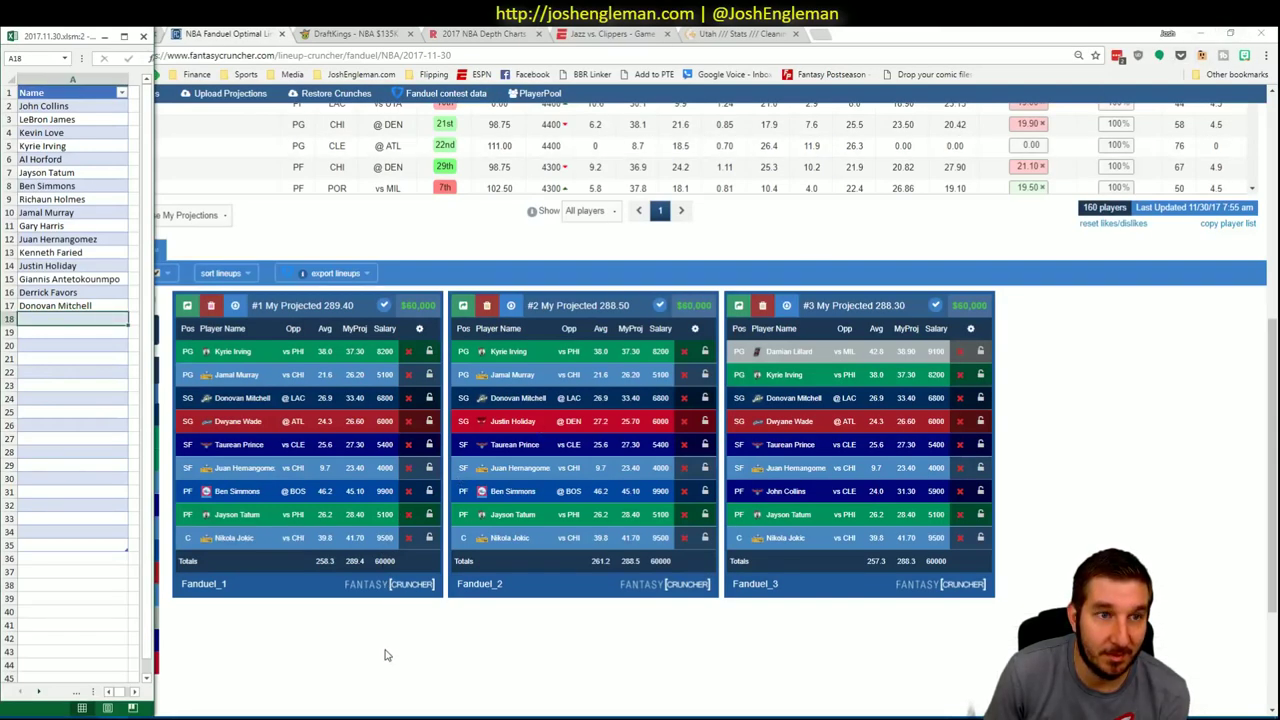